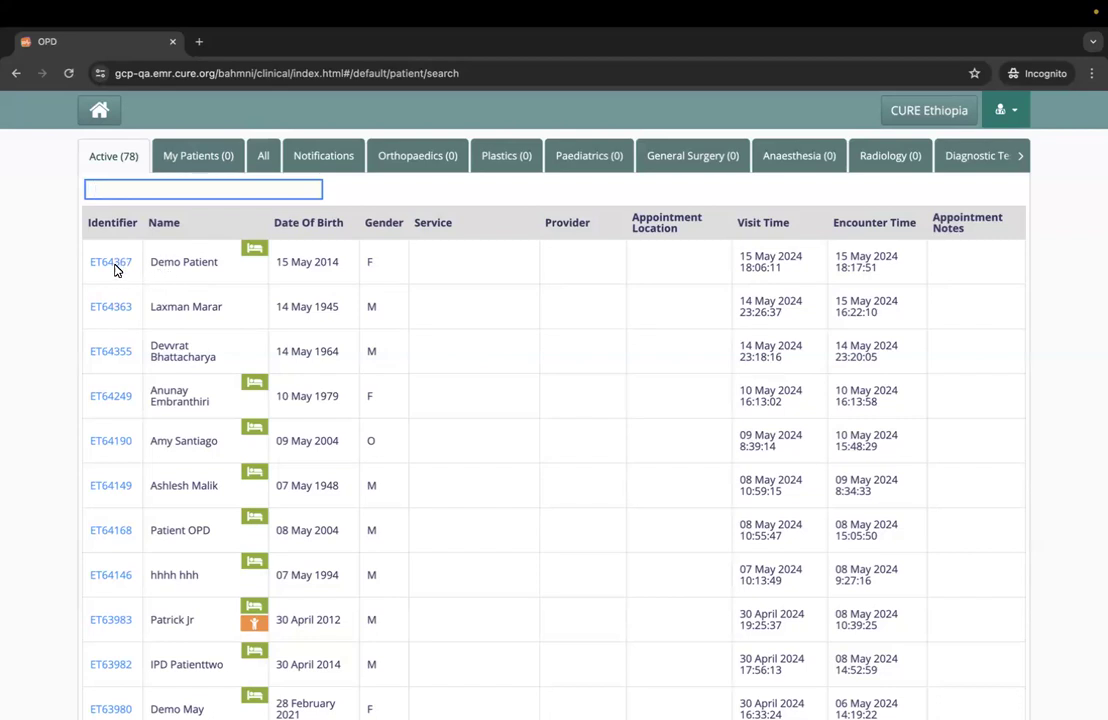
- Open the dashboard of the first patient in the active list and load the patient's Medications page in a separate tab
click(121, 266)
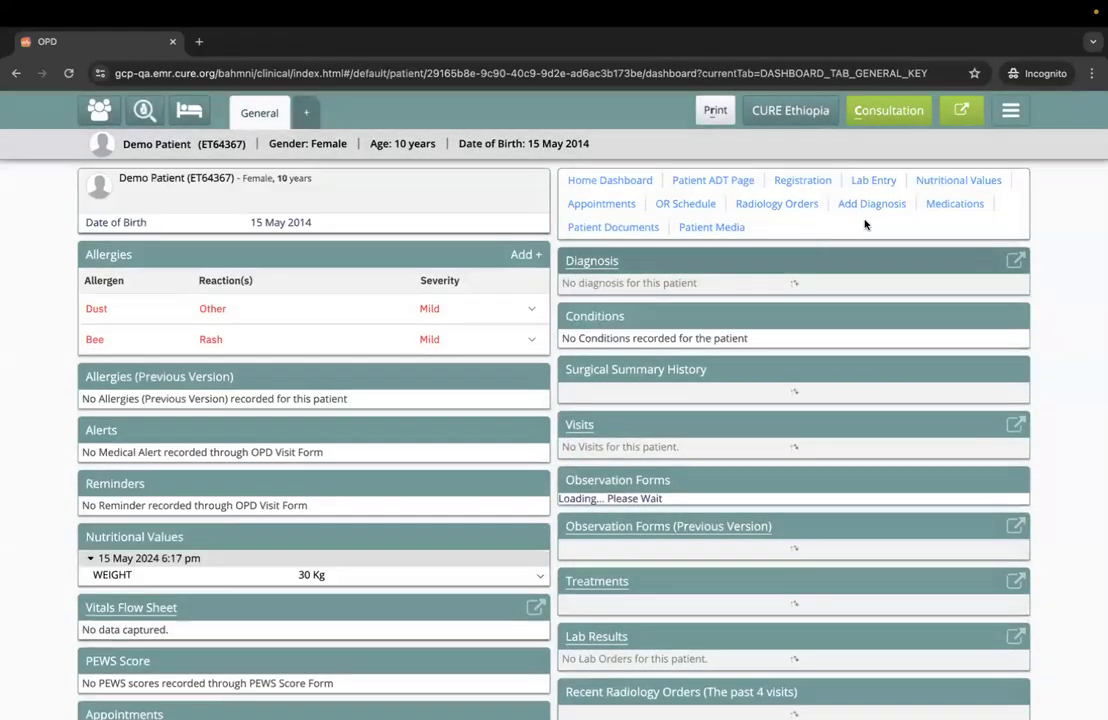
click(955, 205)
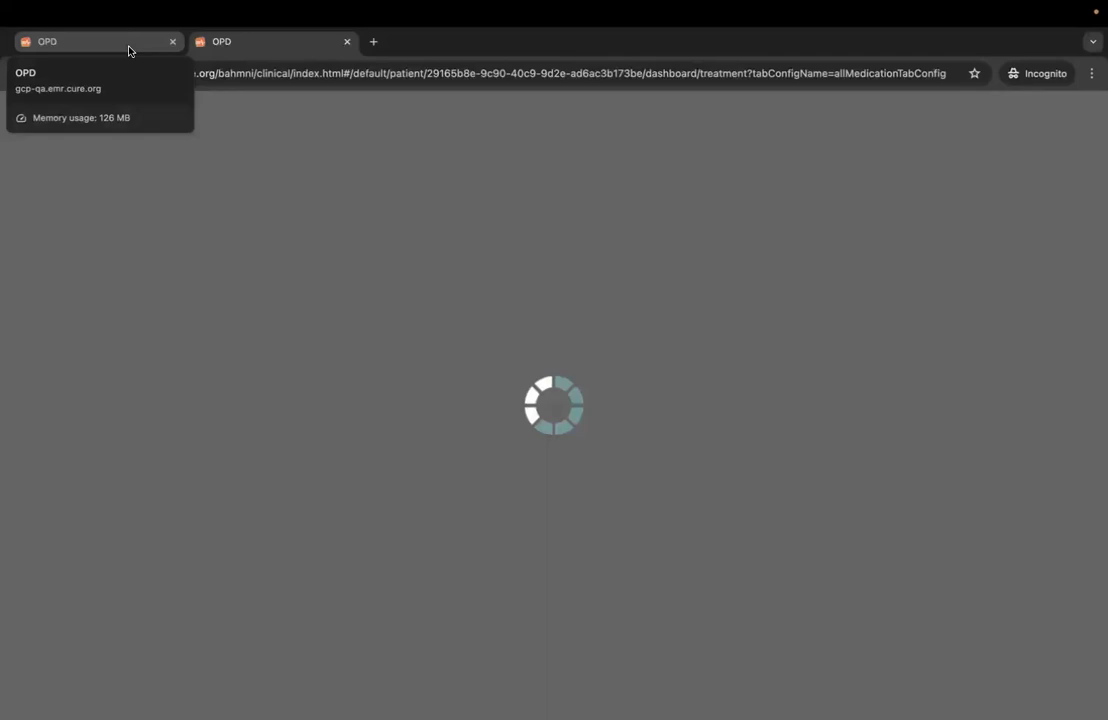
click(128, 47)
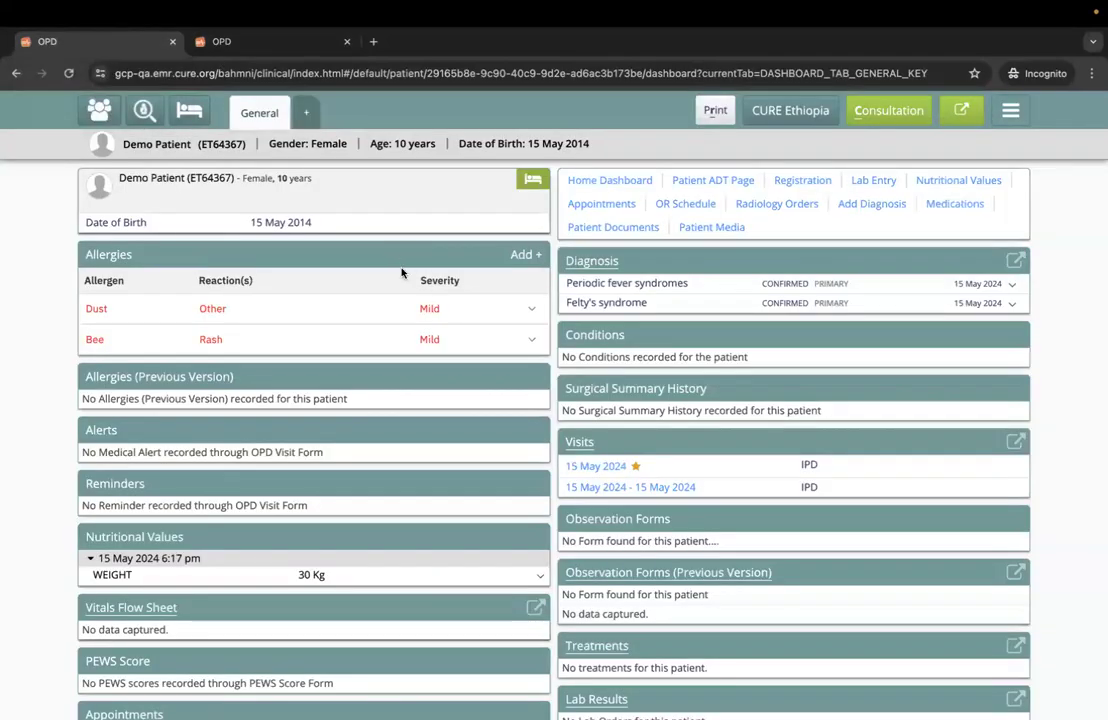
- Open the patient's starred 15 May 2024 IPD visit and review the vitals, allergies, diagnosis, treatments and nursing tasks
click(596, 468)
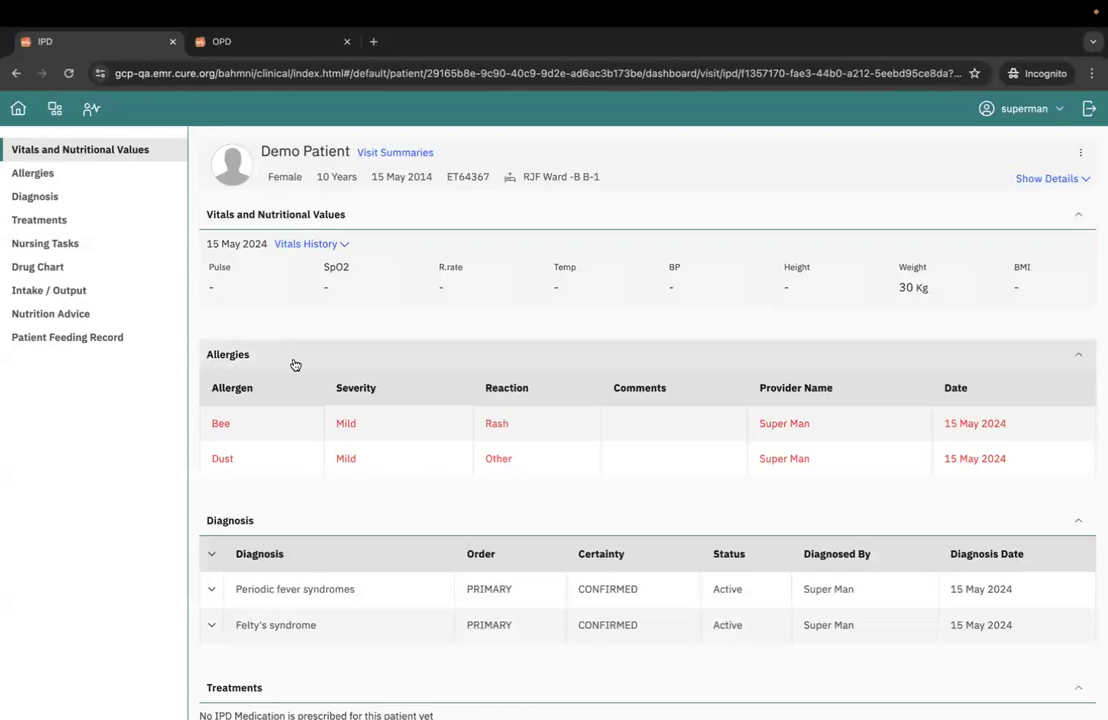
scroll(295, 365, down, 1)
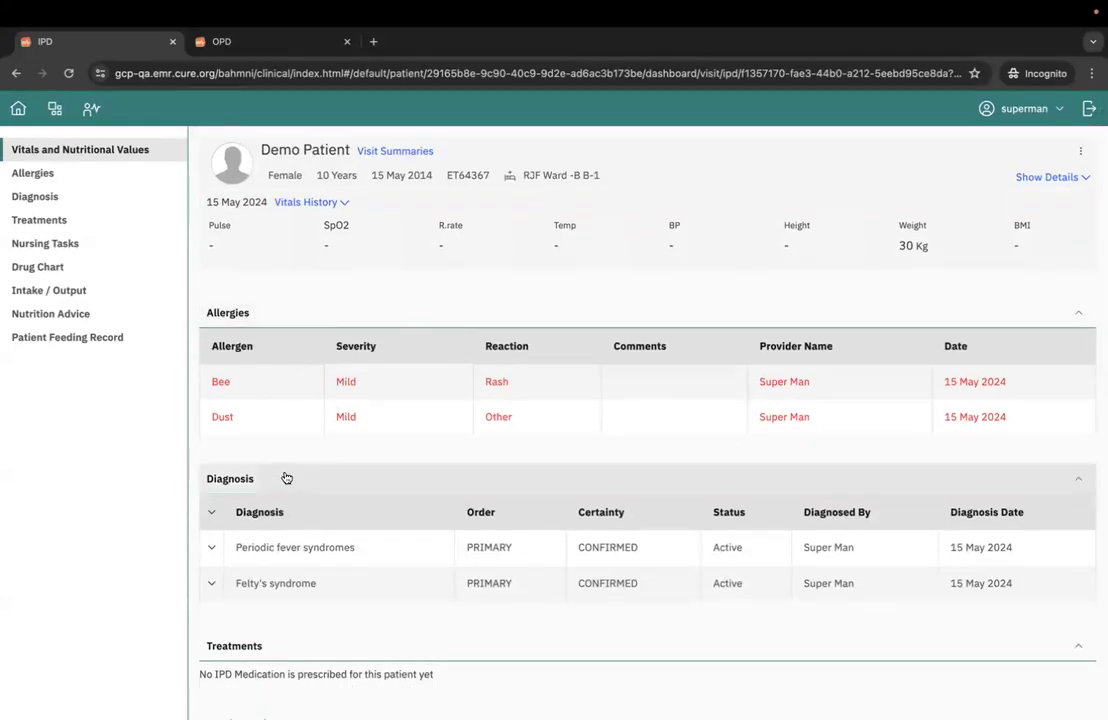
scroll(286, 478, down, 2)
scroll(283, 353, up, 1)
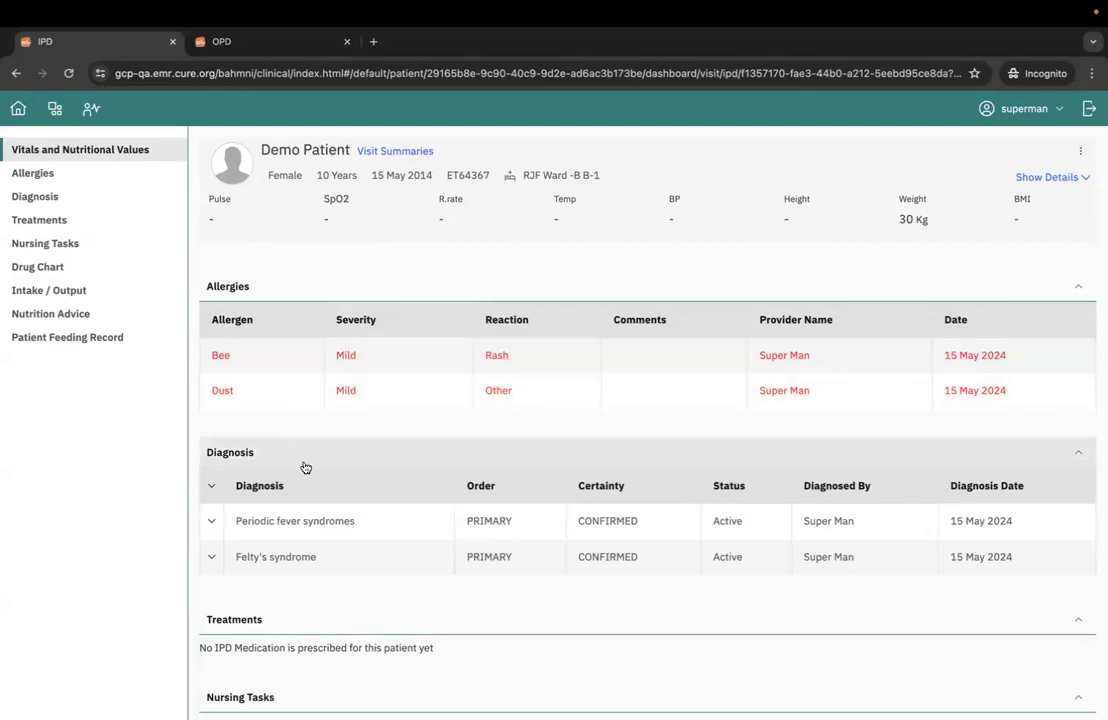
scroll(305, 467, down, 1)
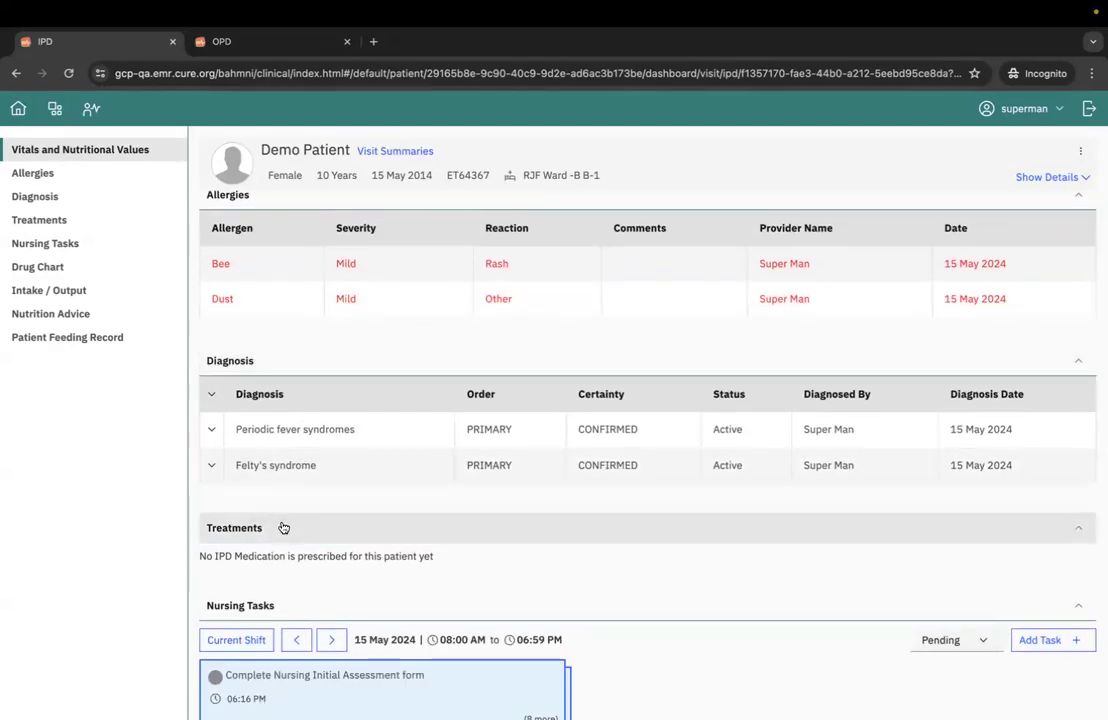
scroll(282, 527, down, 1)
scroll(304, 500, up, 1)
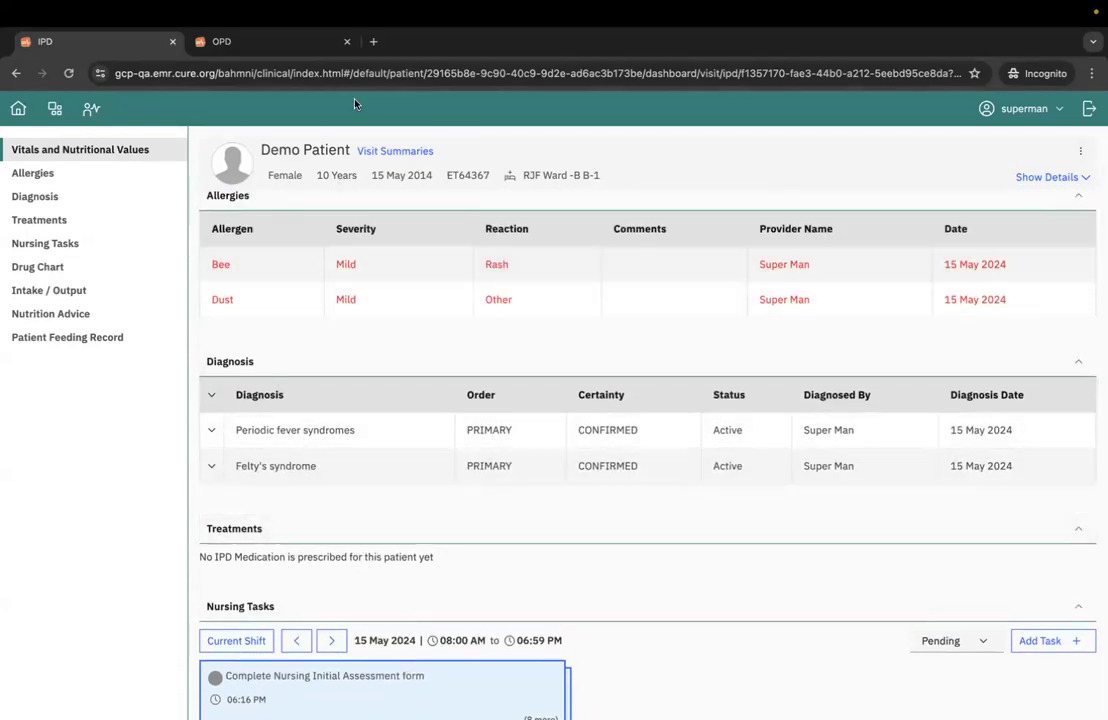
- Start a drug order for Multivitamin Syrup with a dose of 1 ml on the Medications page
click(275, 44)
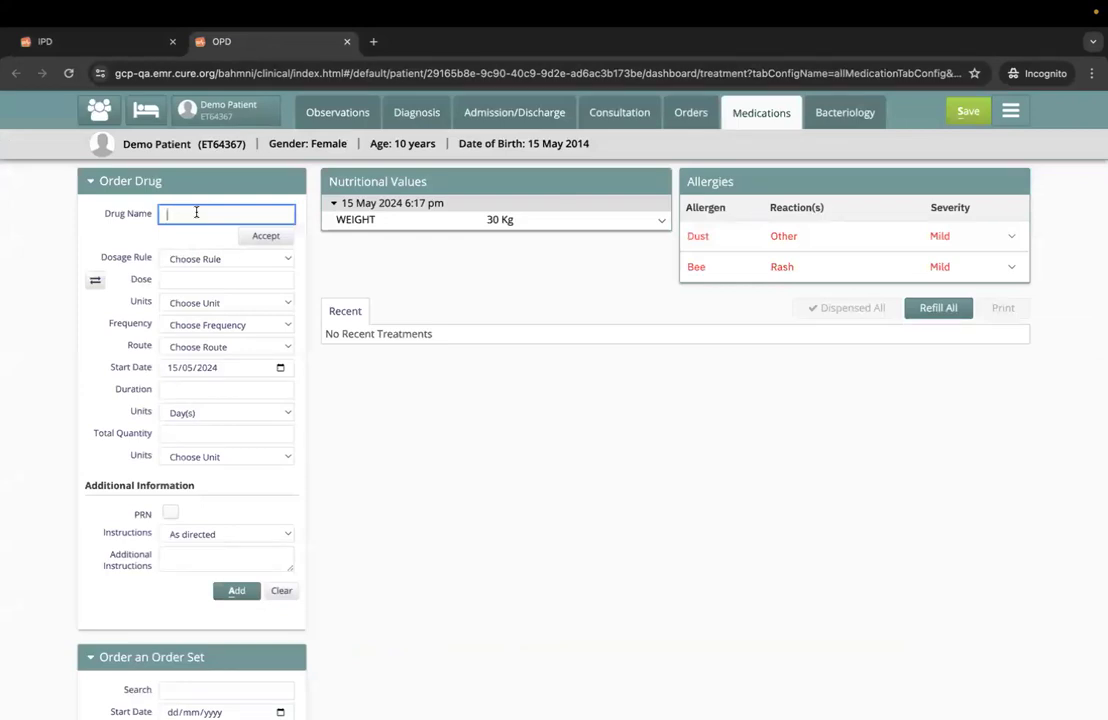
text(mu)
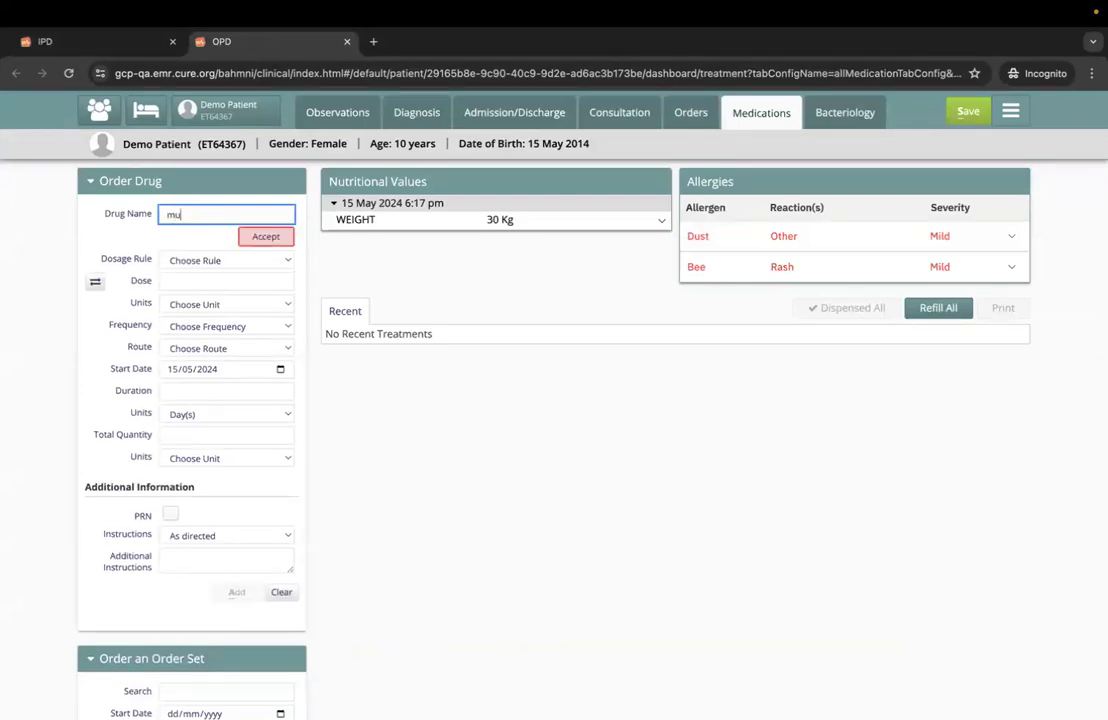
text(l)
click(202, 236)
click(182, 284)
- Set the syrup order to Four times a day / Every 6 hours for 3 days and save it as an IPD prescription
click(209, 334)
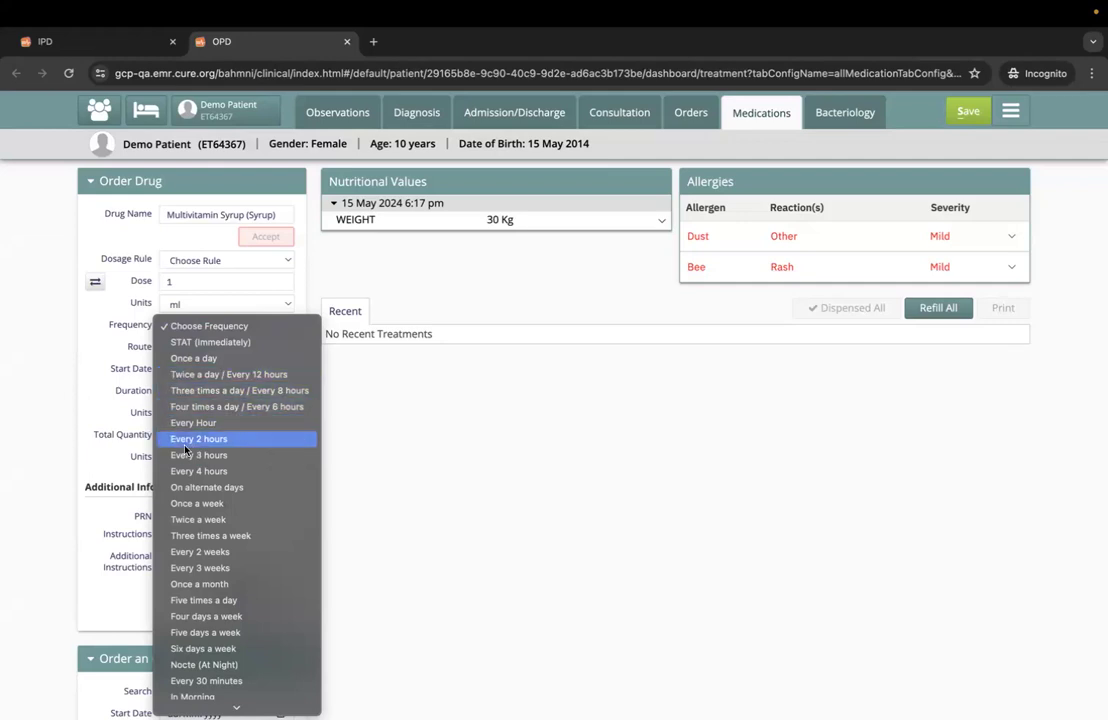
scroll(204, 474, down, 1)
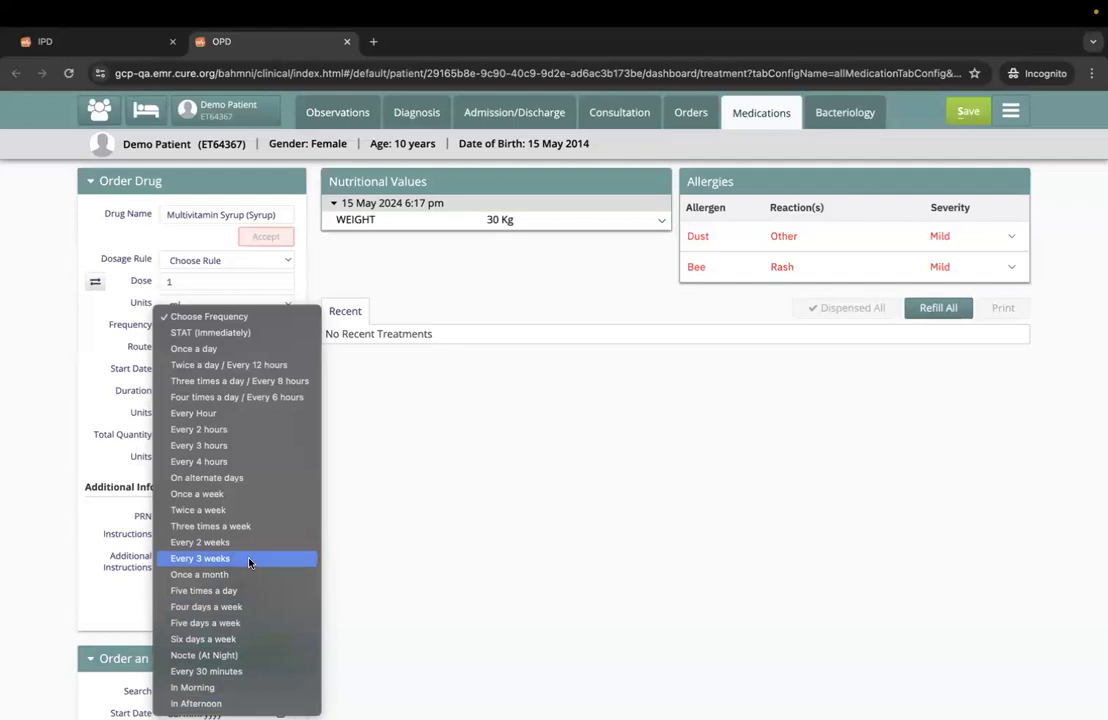
click(249, 399)
click(192, 391)
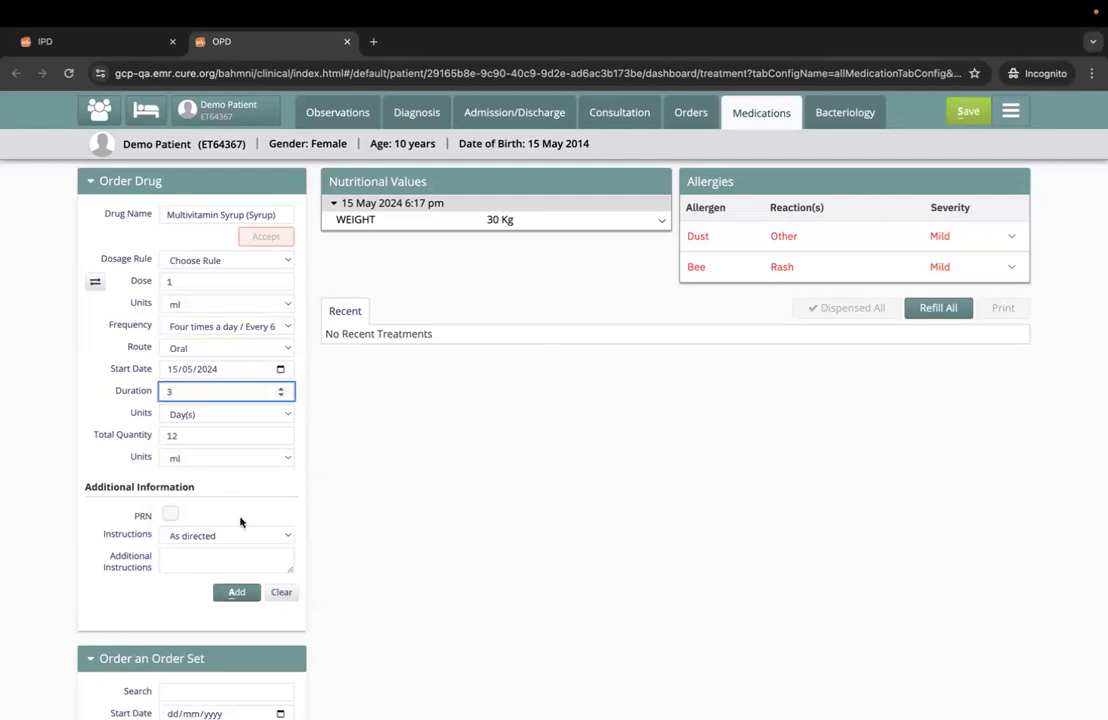
click(236, 592)
click(968, 330)
click(967, 112)
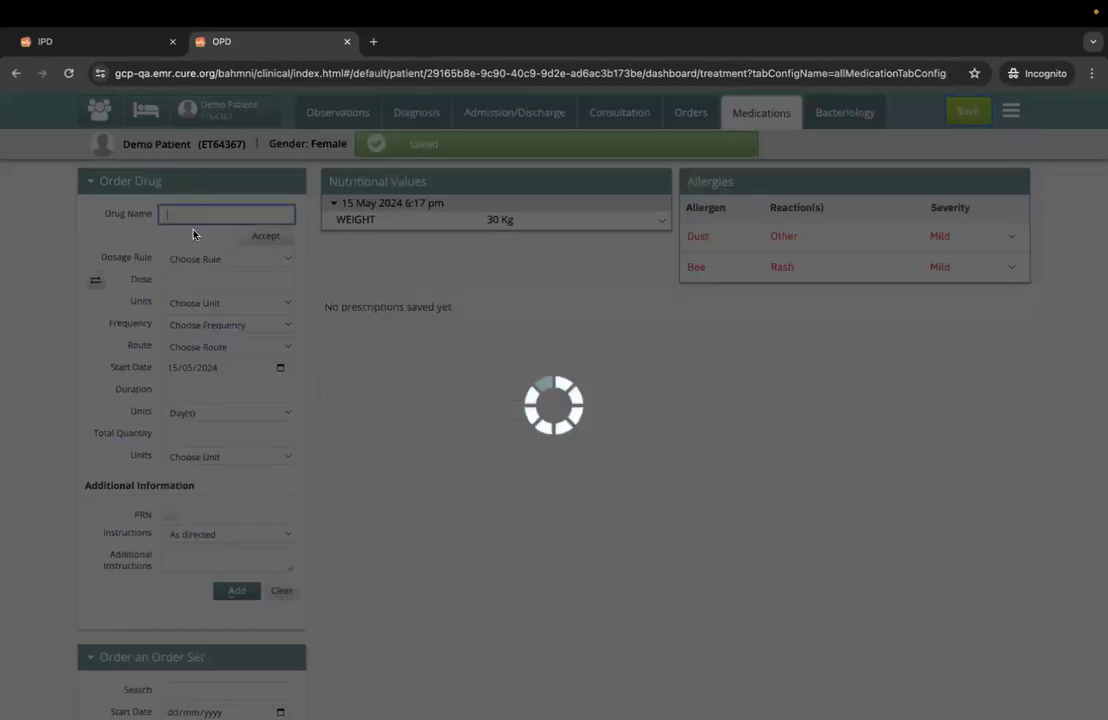
- Prescribe Azithromycin 500 mg Tablet, 1 tablet Every 4 hours for 2 days, and save it as an IPD prescription
text(tab)
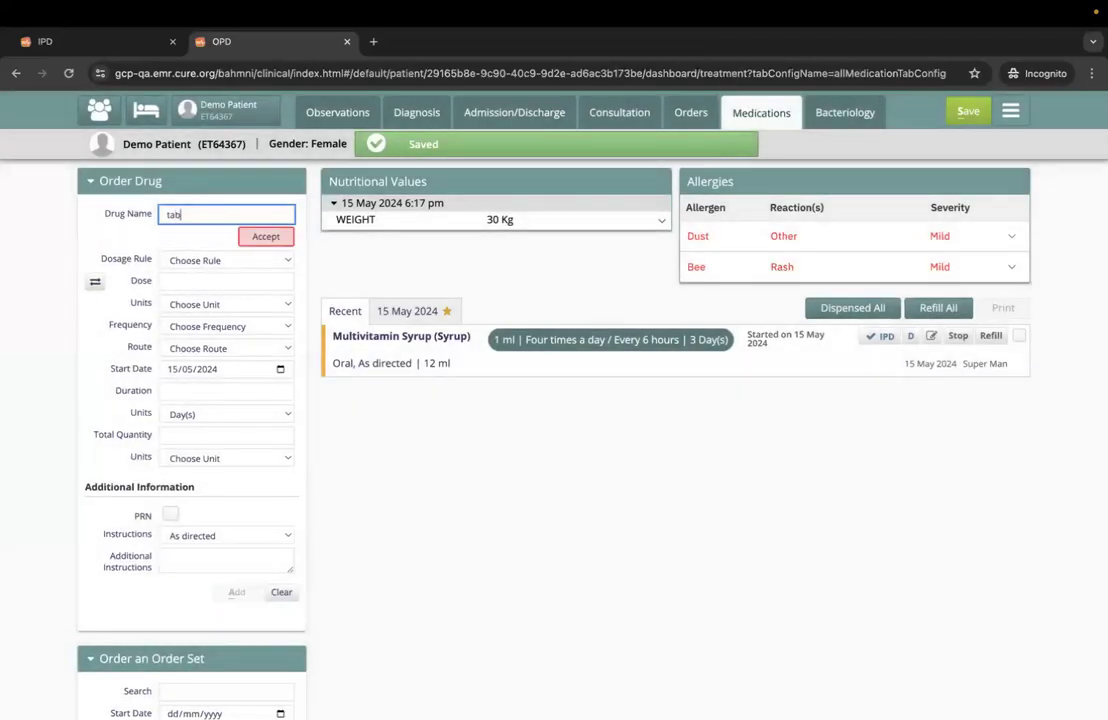
click(218, 252)
text(1)
click(218, 327)
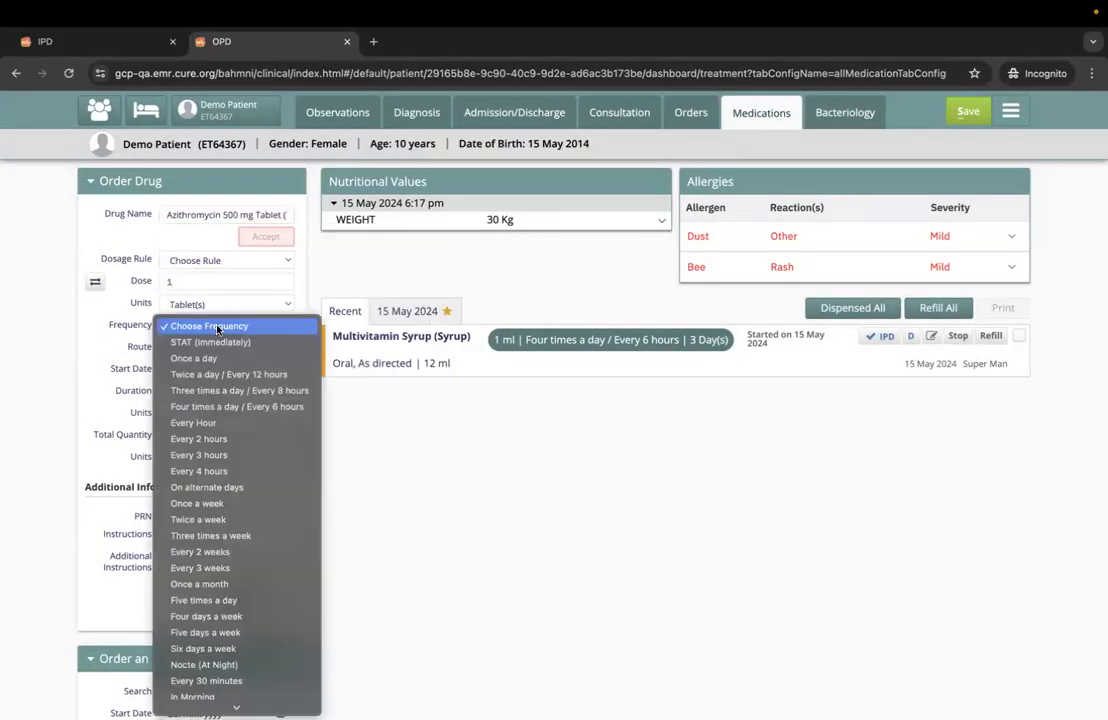
click(213, 471)
click(186, 392)
text(2)
click(236, 591)
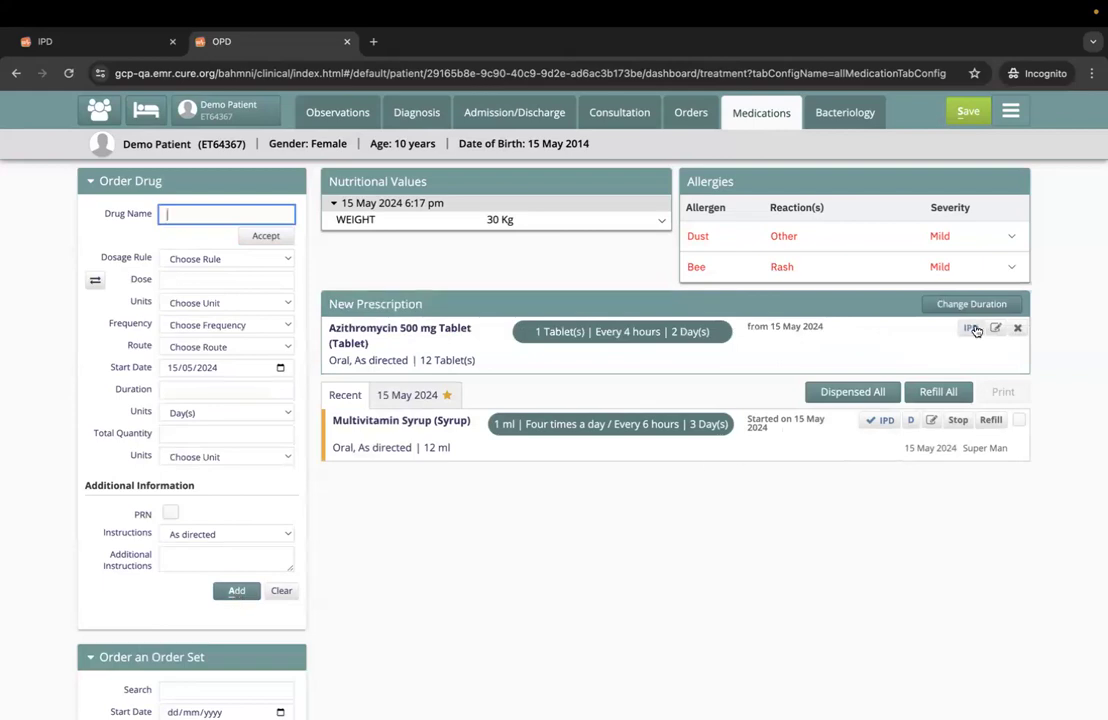
click(968, 112)
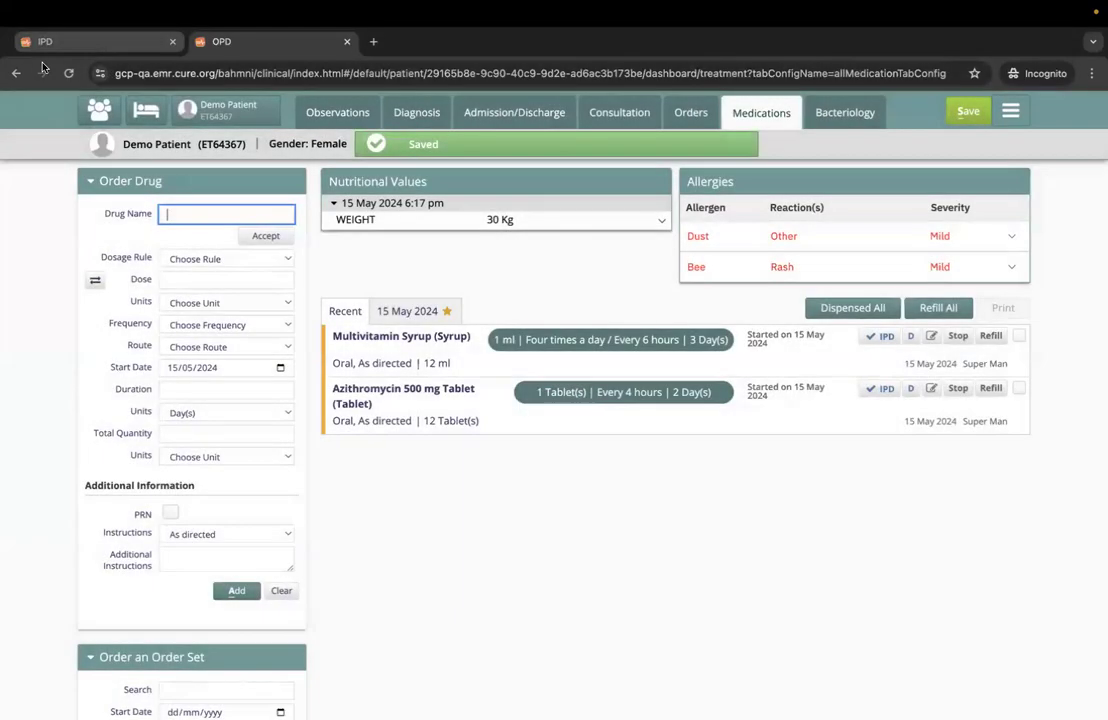
- Leave the patient's IPD visit for the inpatient ward list and change it to Care View
click(103, 43)
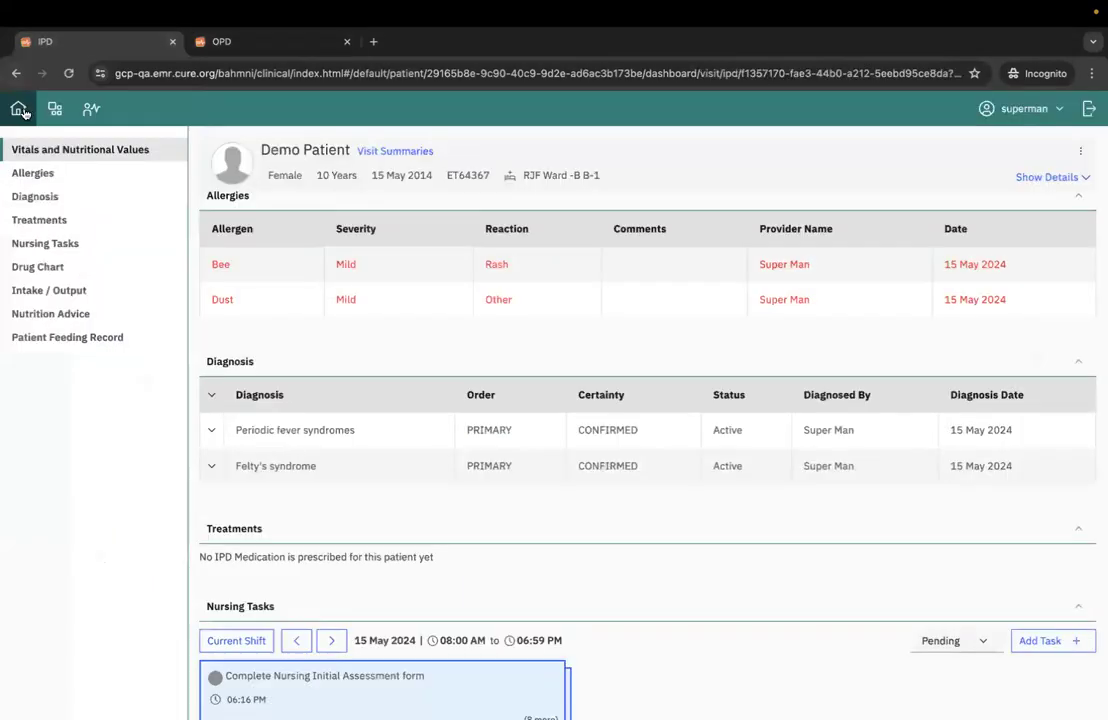
click(20, 110)
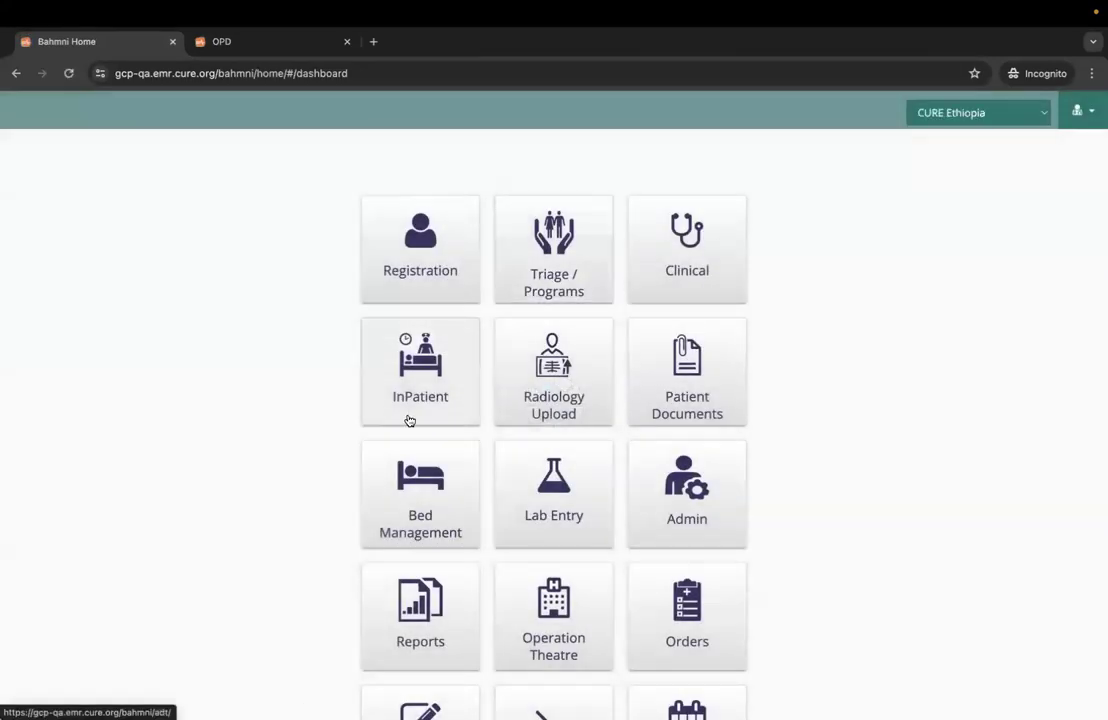
click(420, 393)
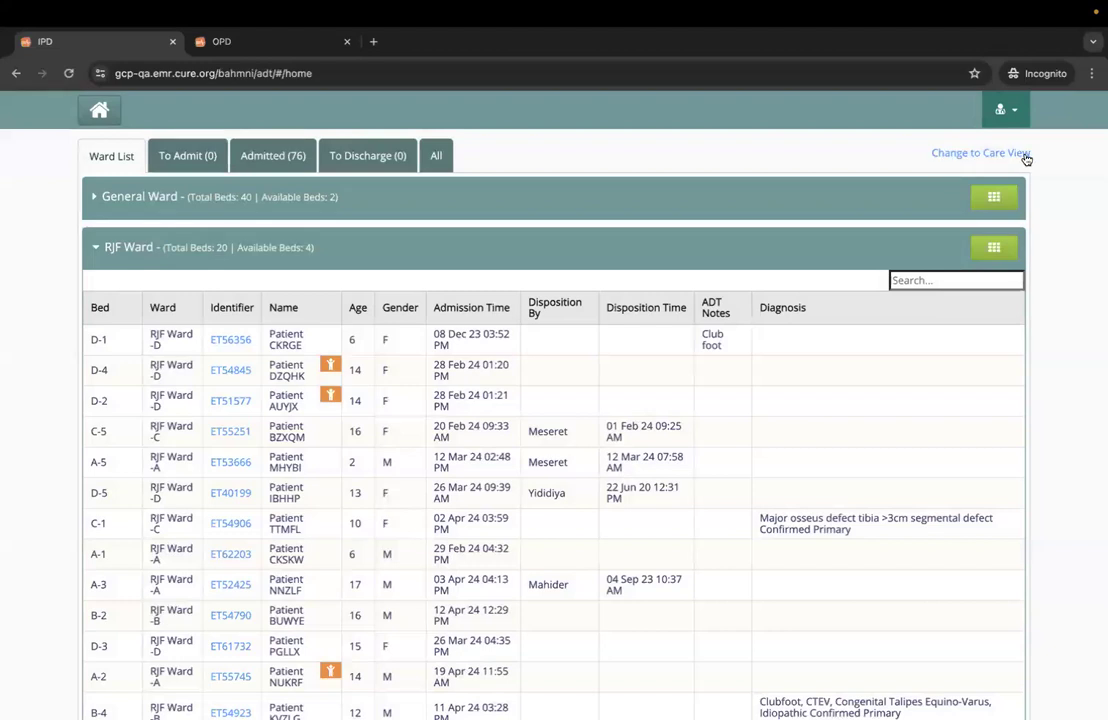
click(985, 155)
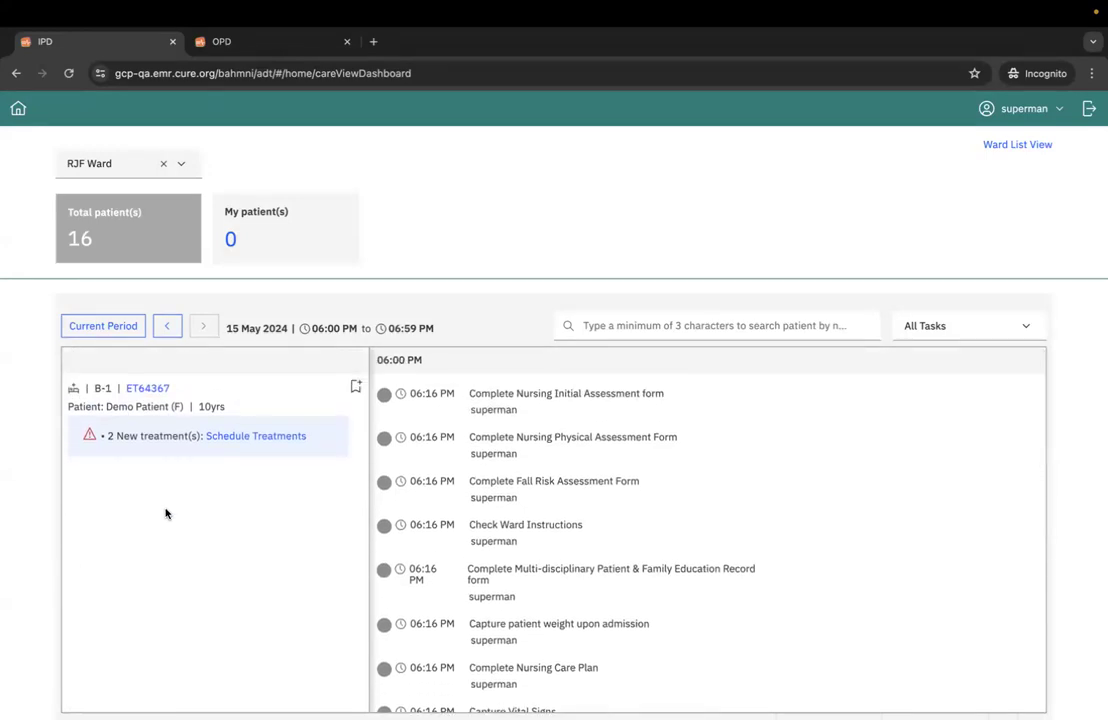
- Bookmark the patient in bed B-1 of RJF Ward as one of the nurse's own patients
click(355, 387)
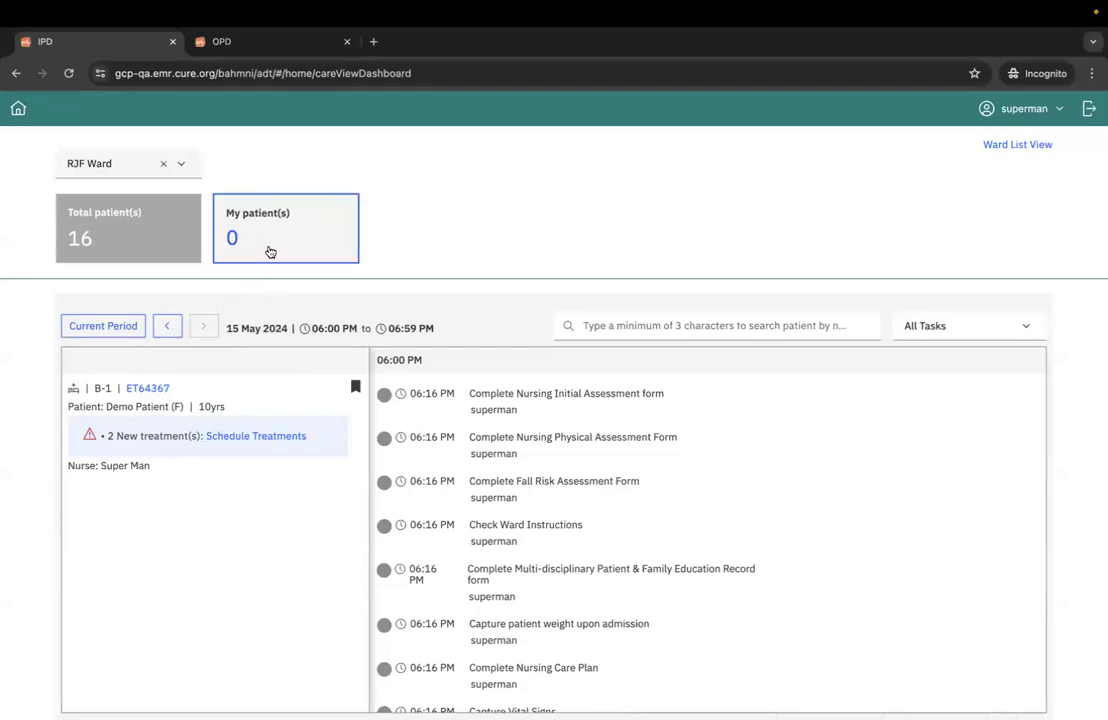
scroll(230, 383, down, 2)
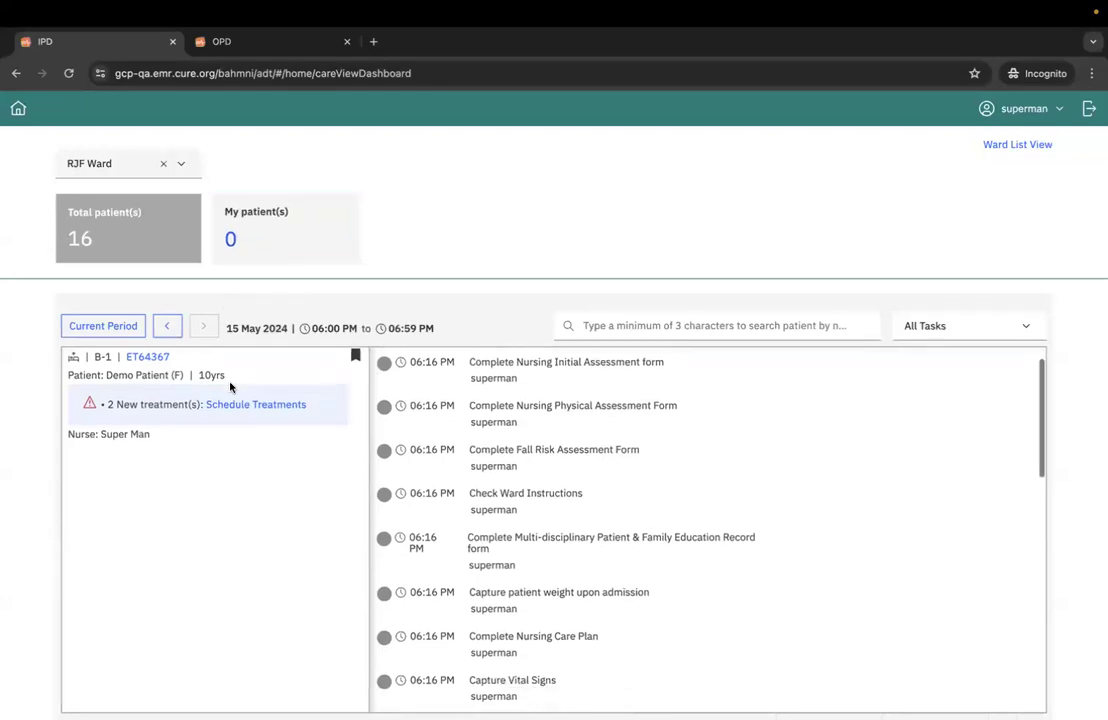
scroll(230, 387, down, 5)
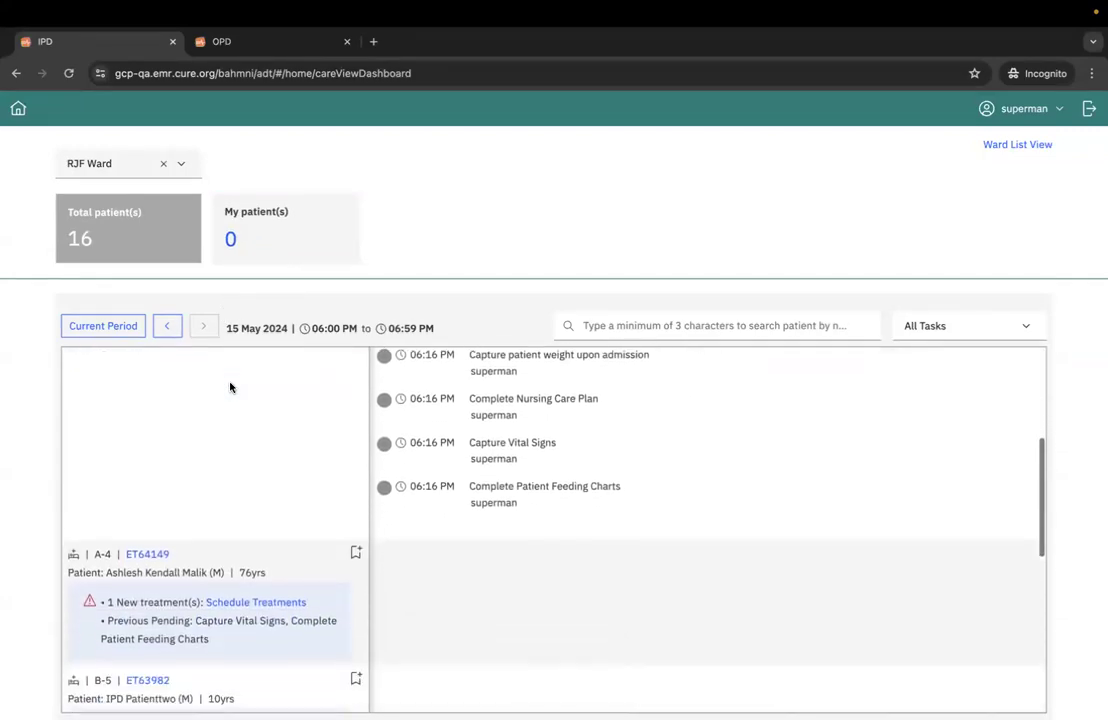
scroll(230, 387, up, 6)
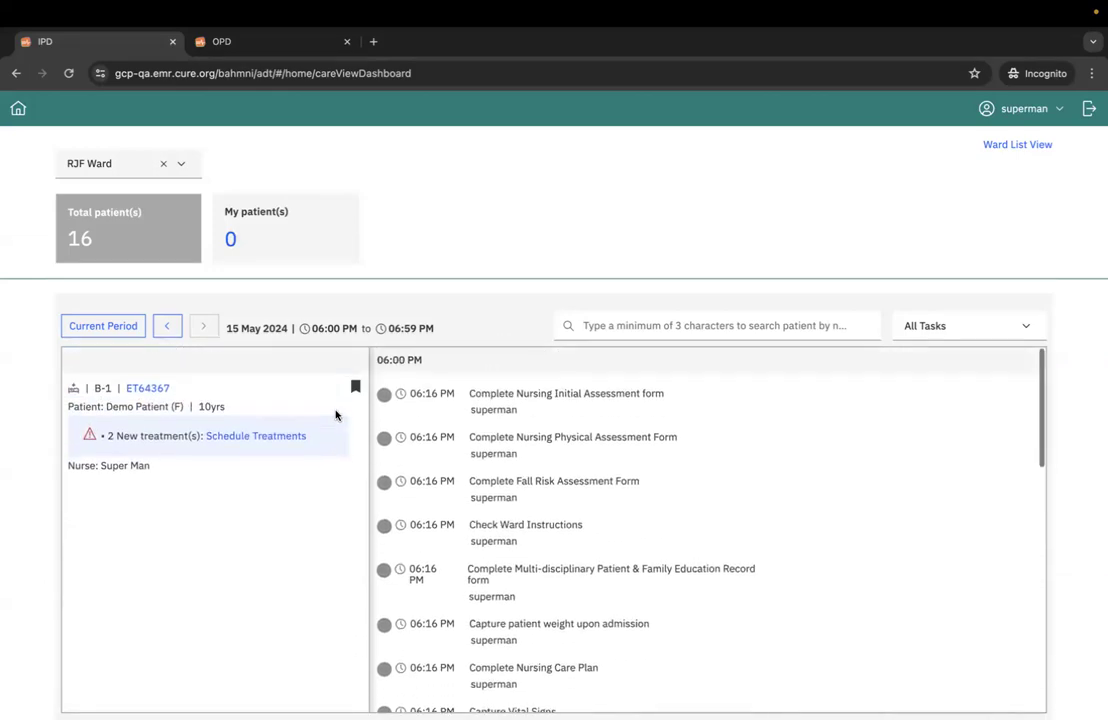
- Bookmark the patient in bed A-4 as one of the nurse's own patients too
scroll(336, 415, down, 1)
scroll(336, 415, down, 8)
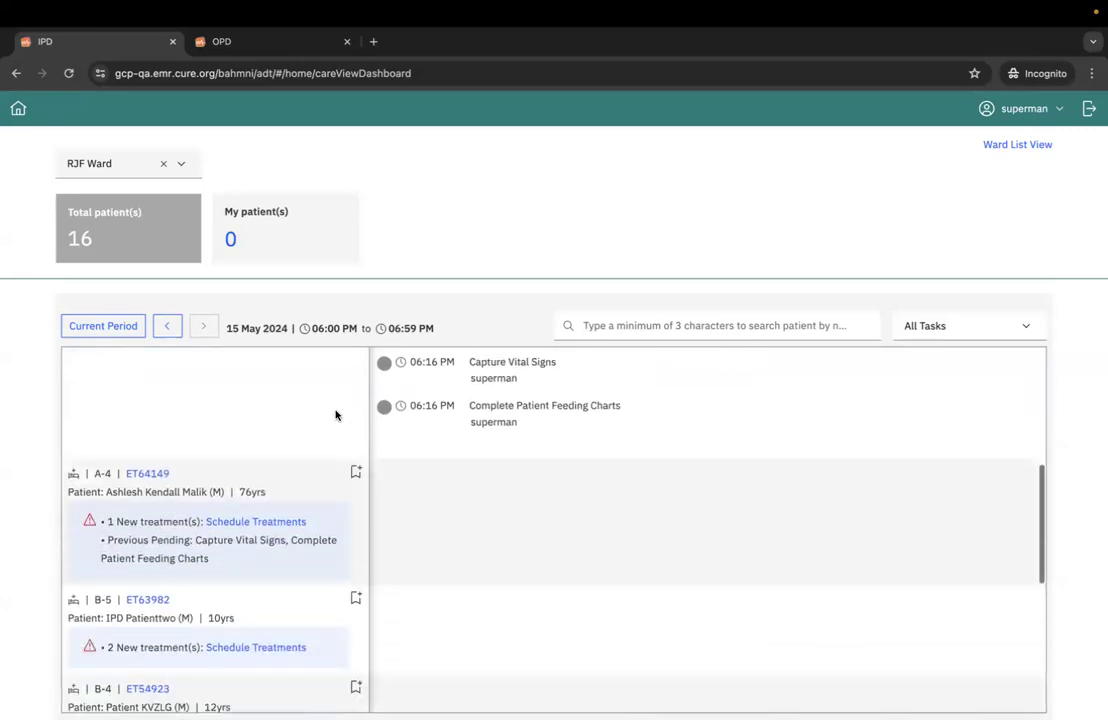
click(356, 473)
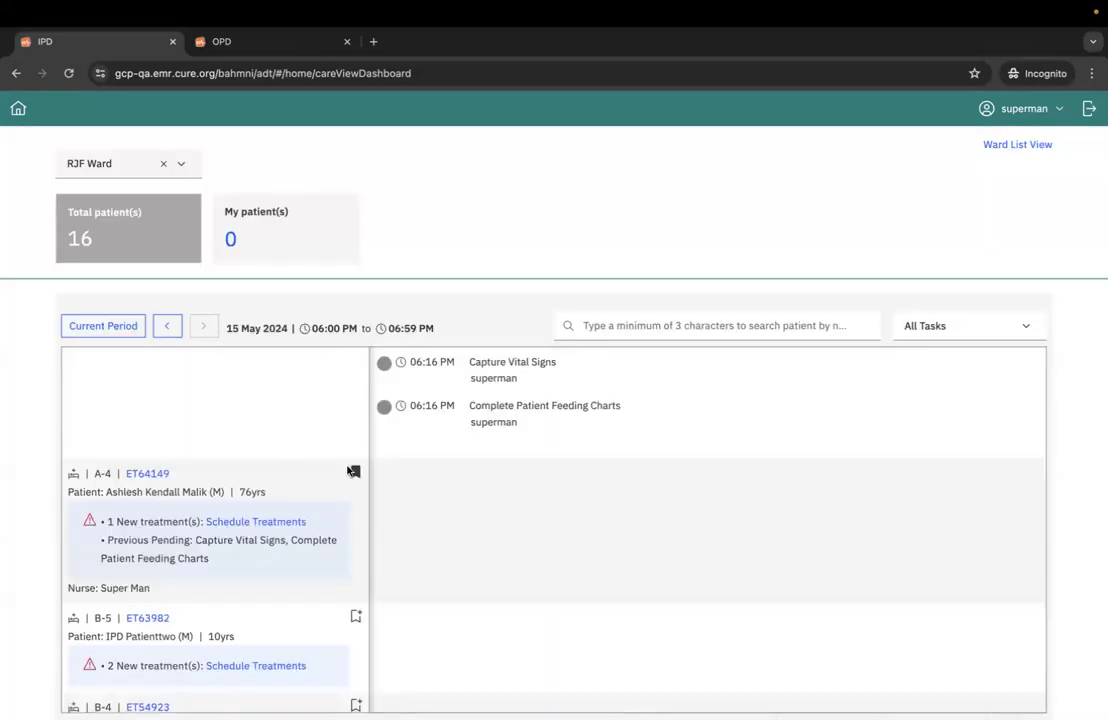
scroll(248, 463, up, 9)
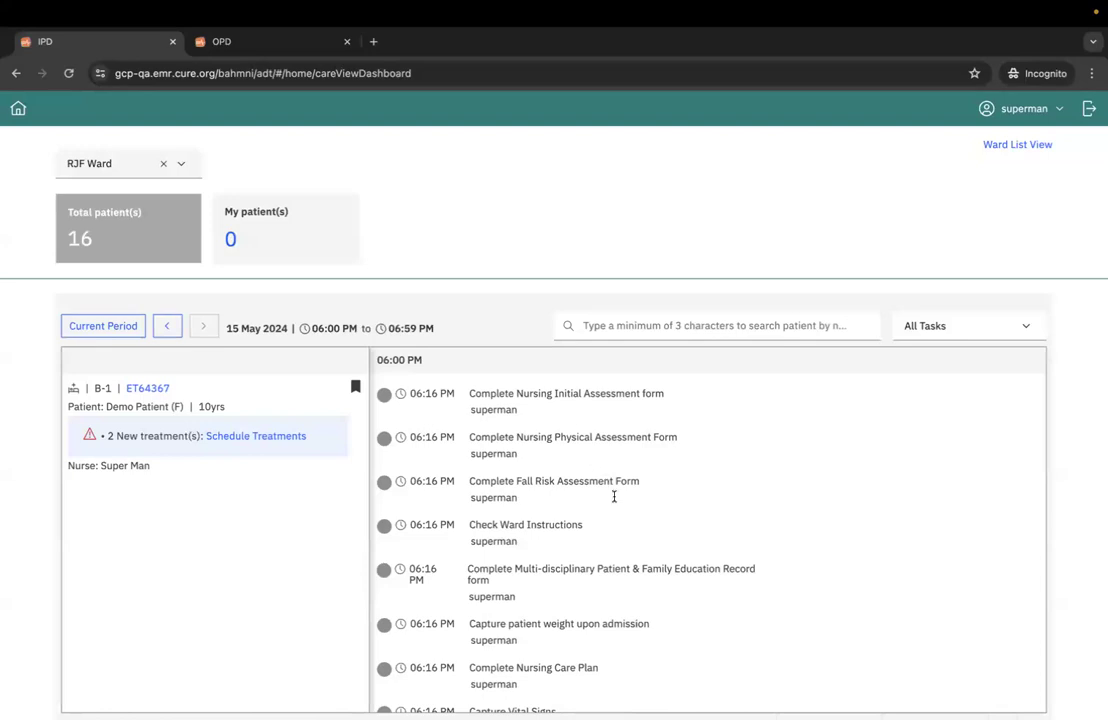
scroll(617, 482, down, 1)
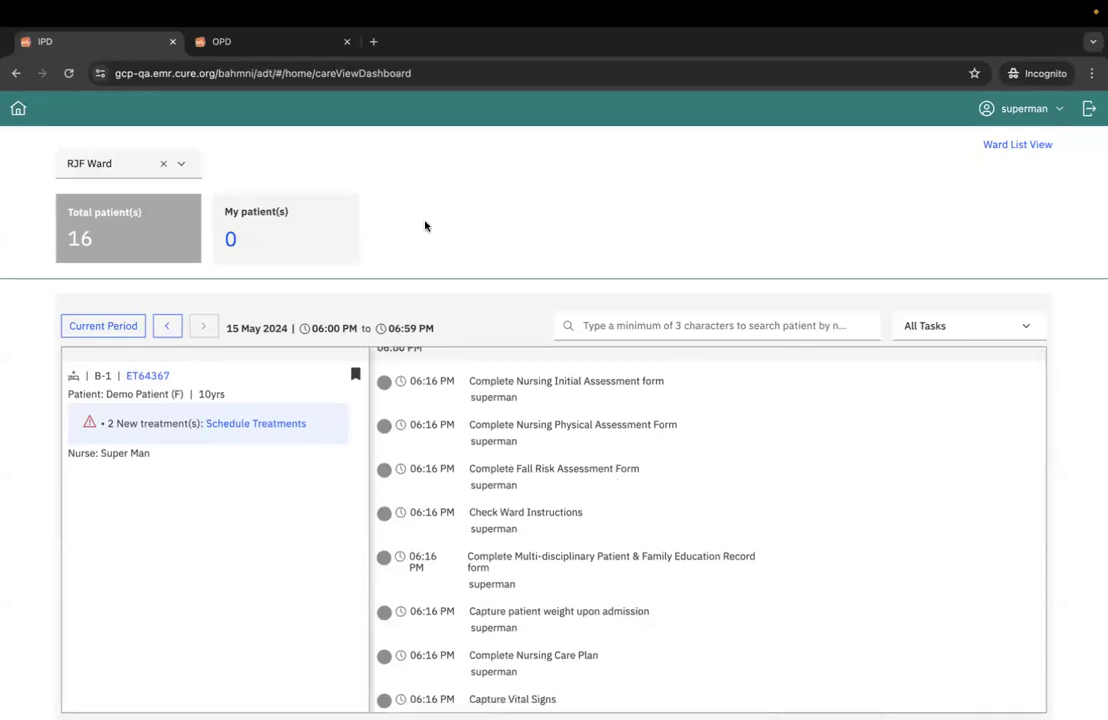
- Return the OPD tab to the patient search list, and open the bed B-1 patient's record from Care View in a new tab
click(228, 41)
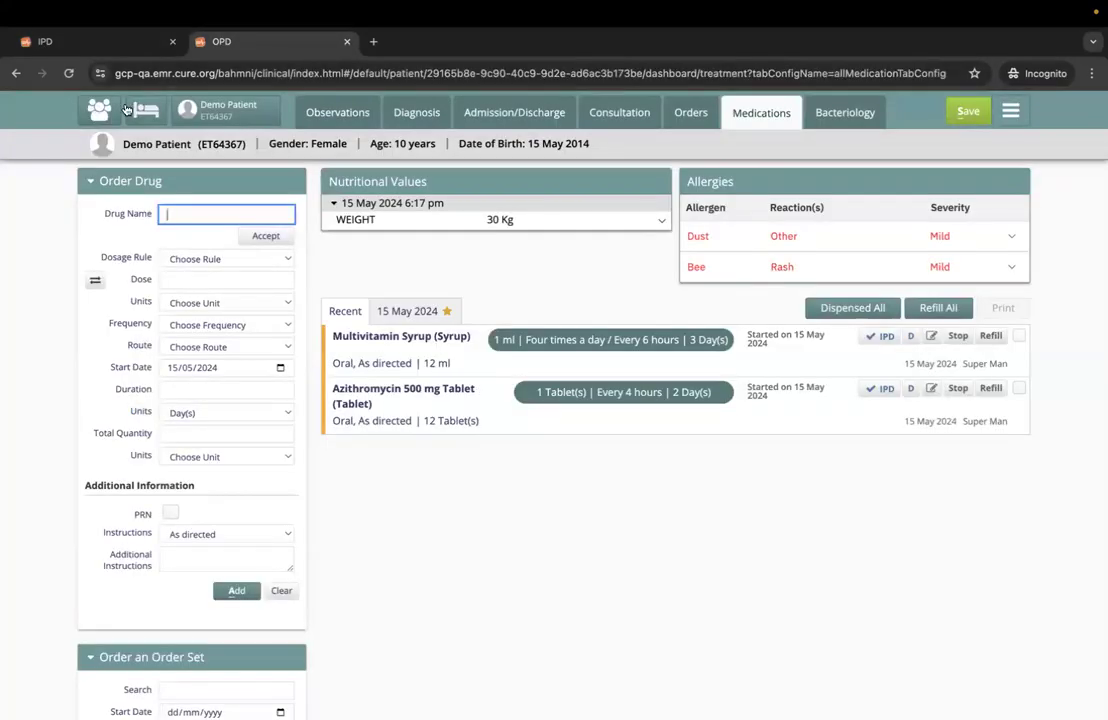
click(102, 112)
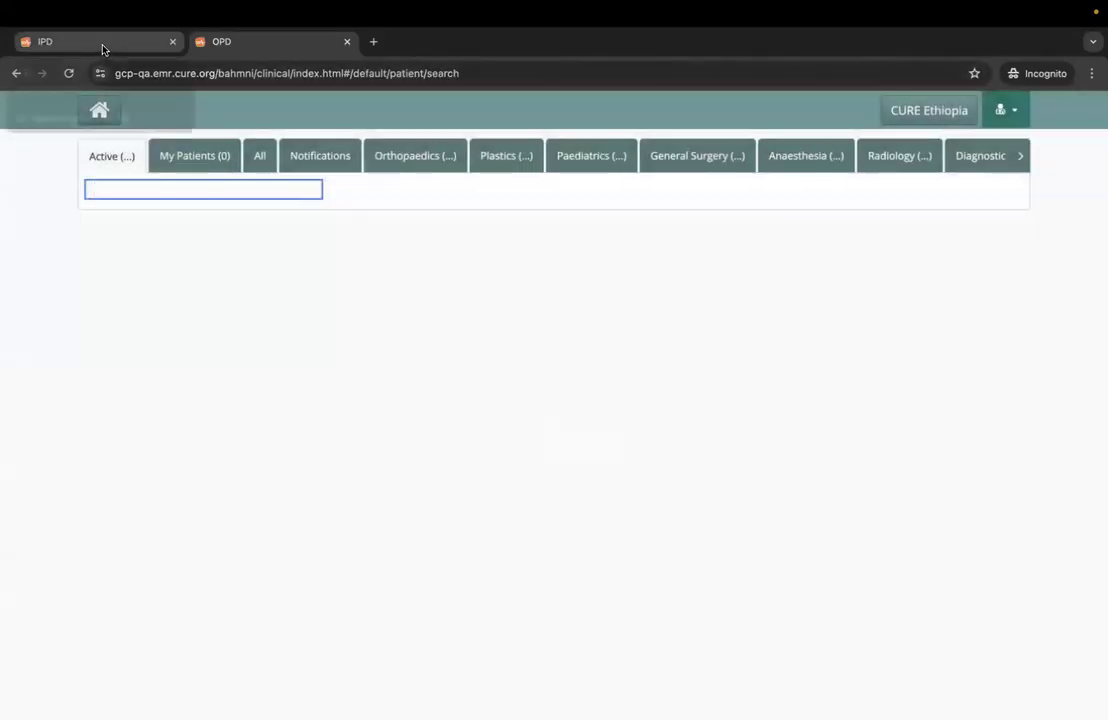
click(88, 40)
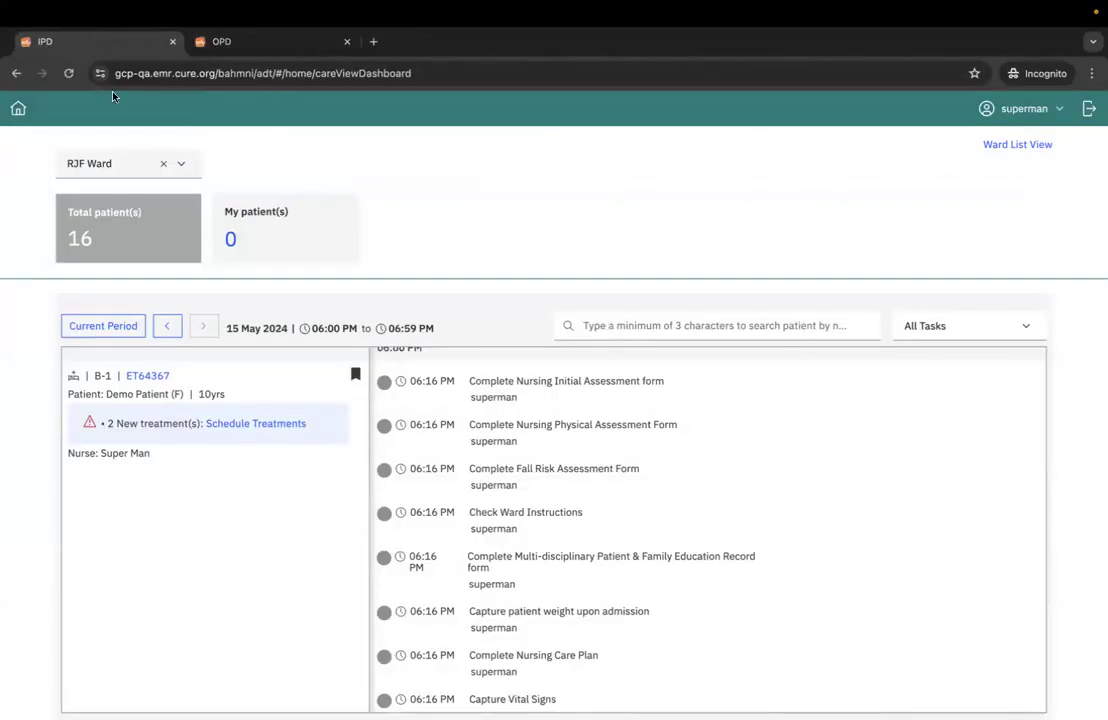
right_click(151, 380)
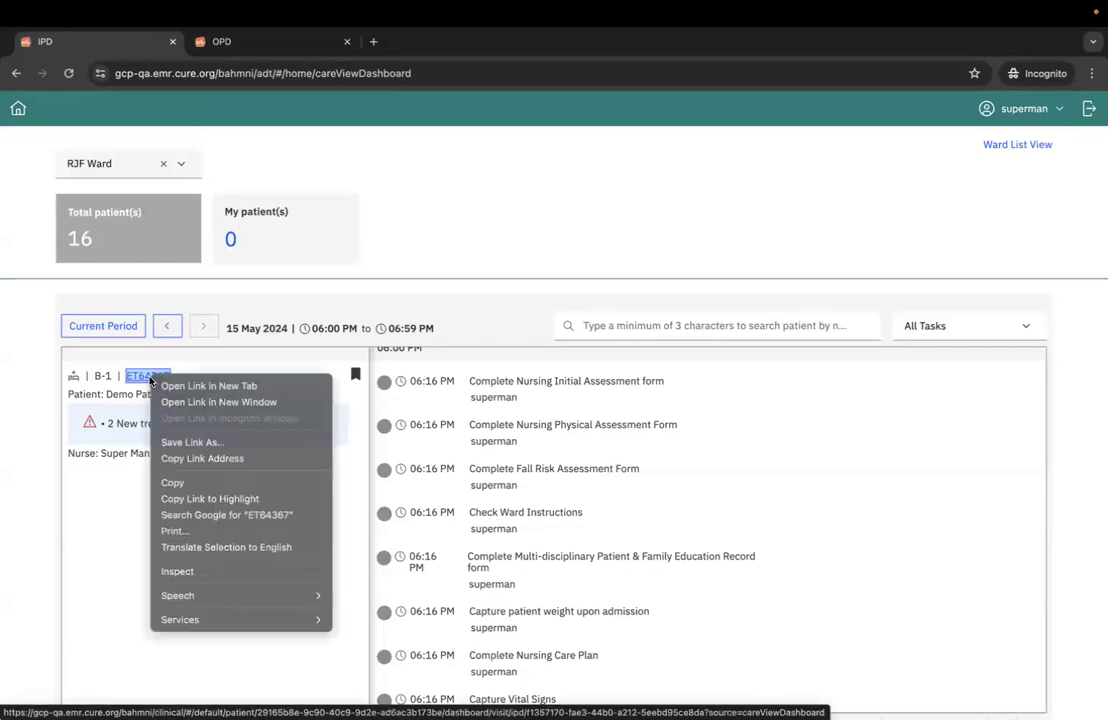
click(163, 384)
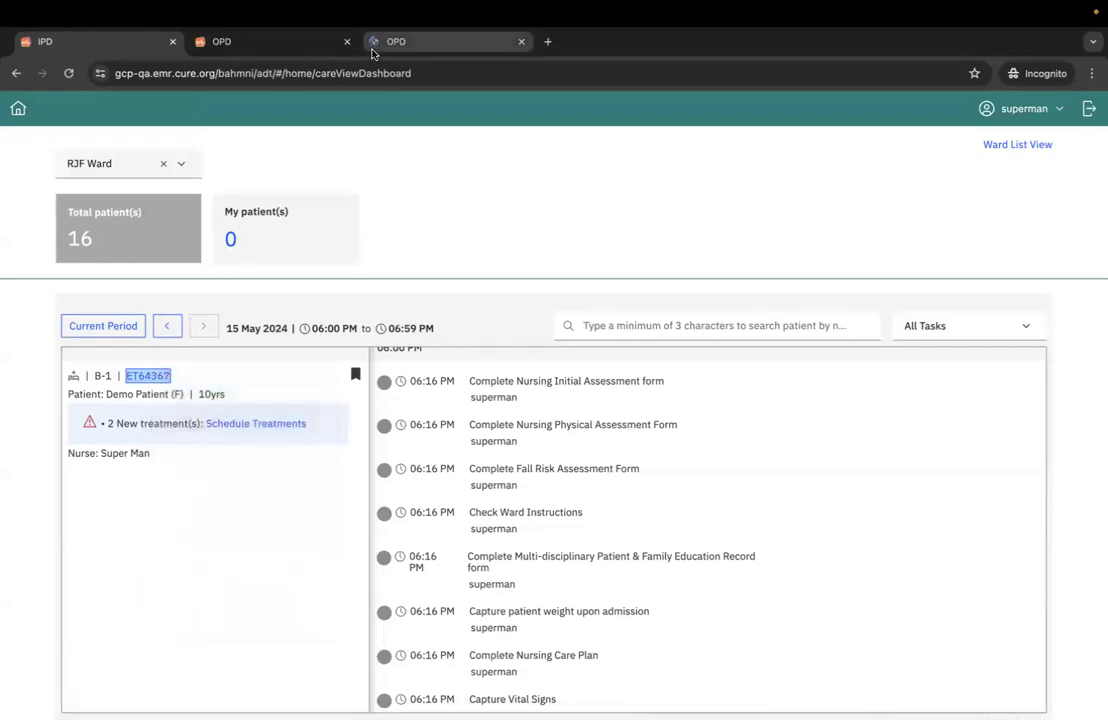
- Move the newly opened patient tab beside the Care View tab and open the pending nursing tasks scheduled for 06:16 PM
click(409, 42)
drag(409, 42, 262, 45)
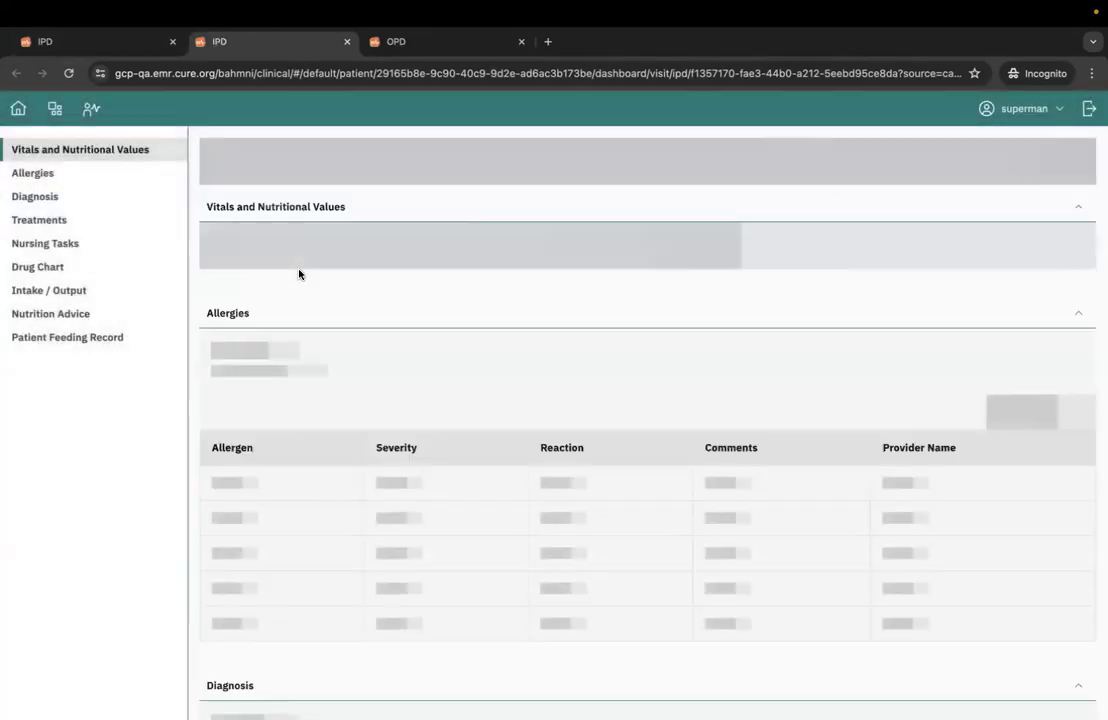
scroll(422, 296, down, 10)
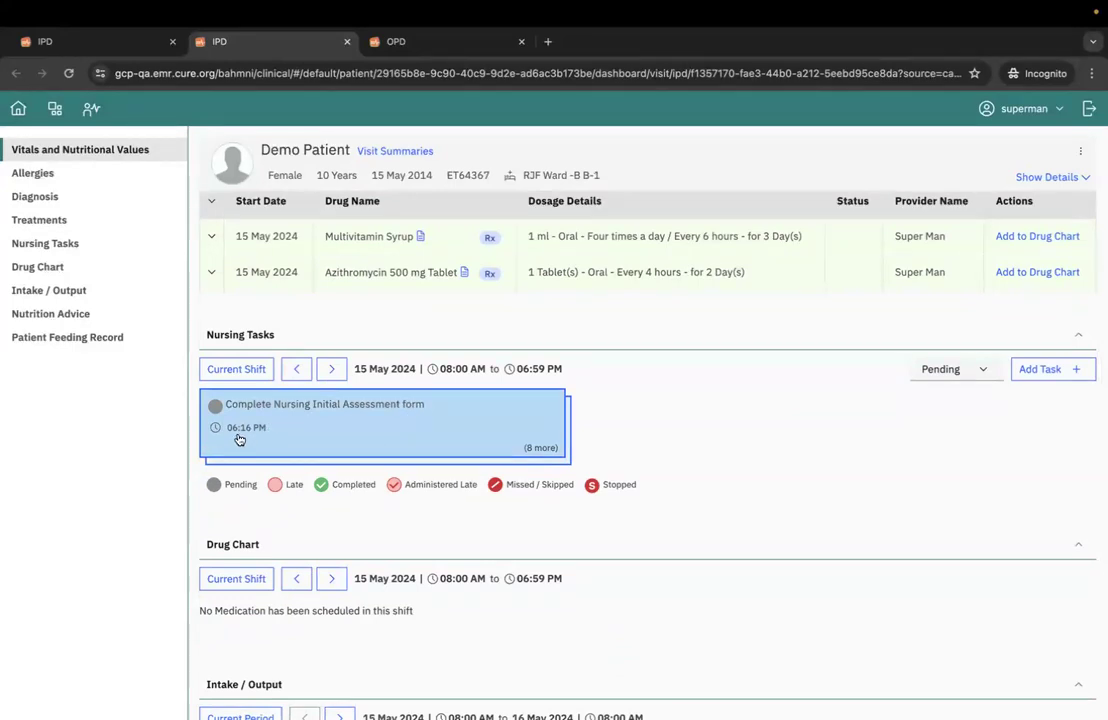
click(450, 427)
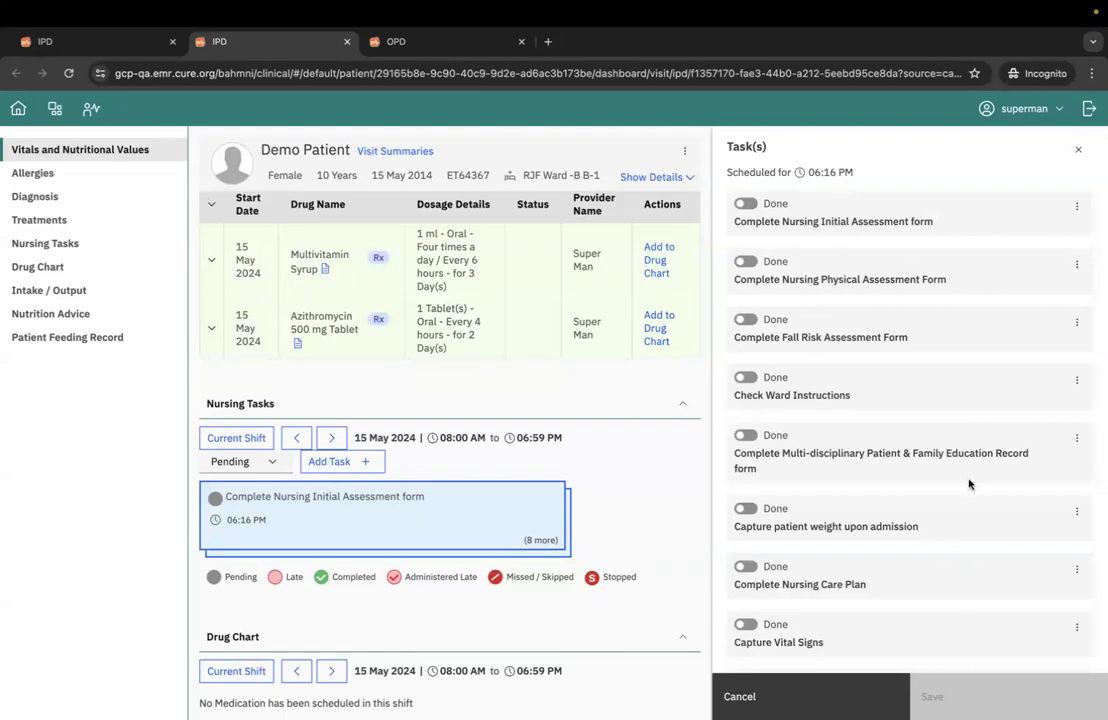
- Go through the 06:16 PM task list, mark Capture Vital Signs as done and save it
scroll(969, 484, down, 1)
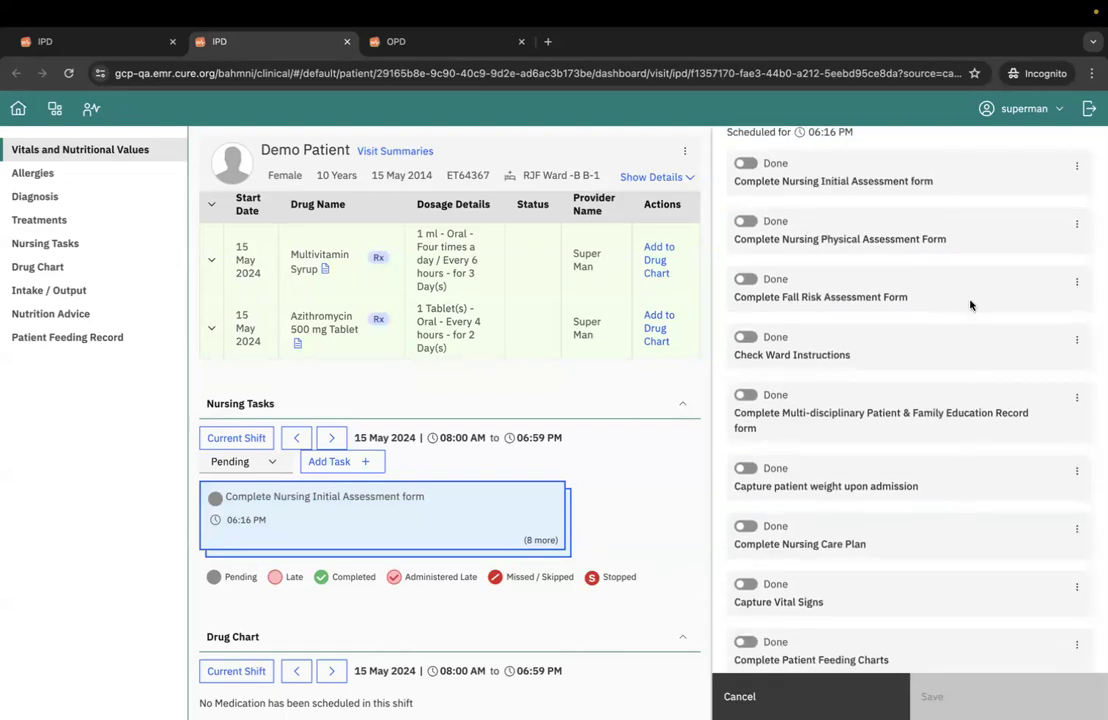
scroll(970, 207, up, 1)
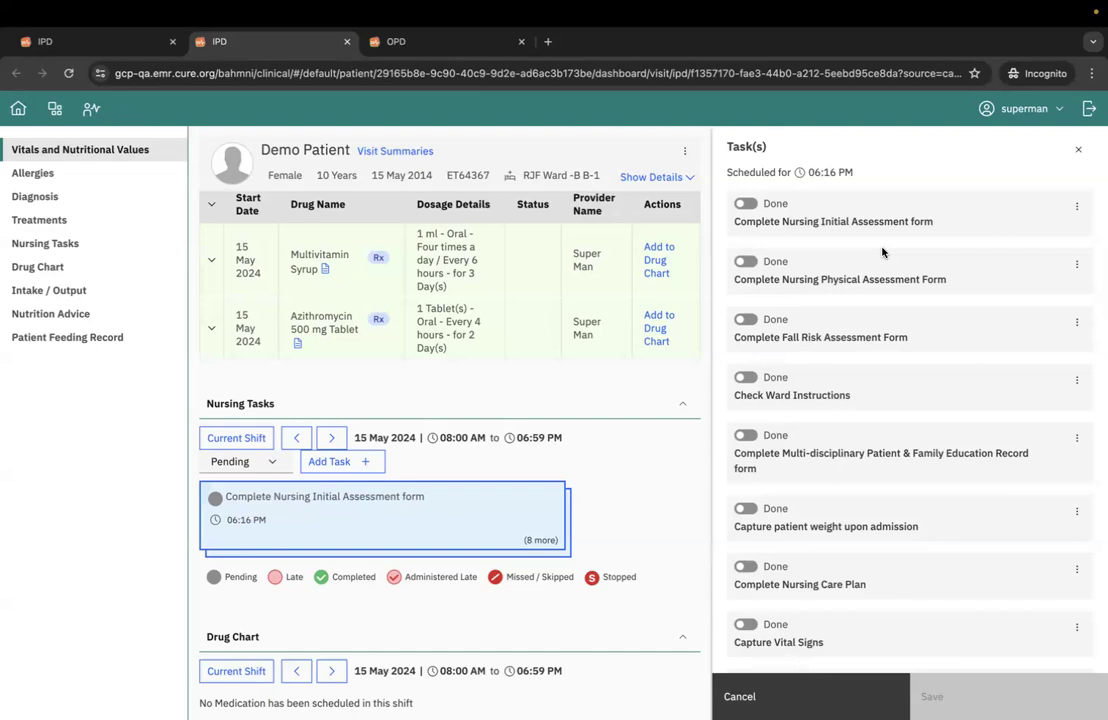
scroll(883, 319, down, 1)
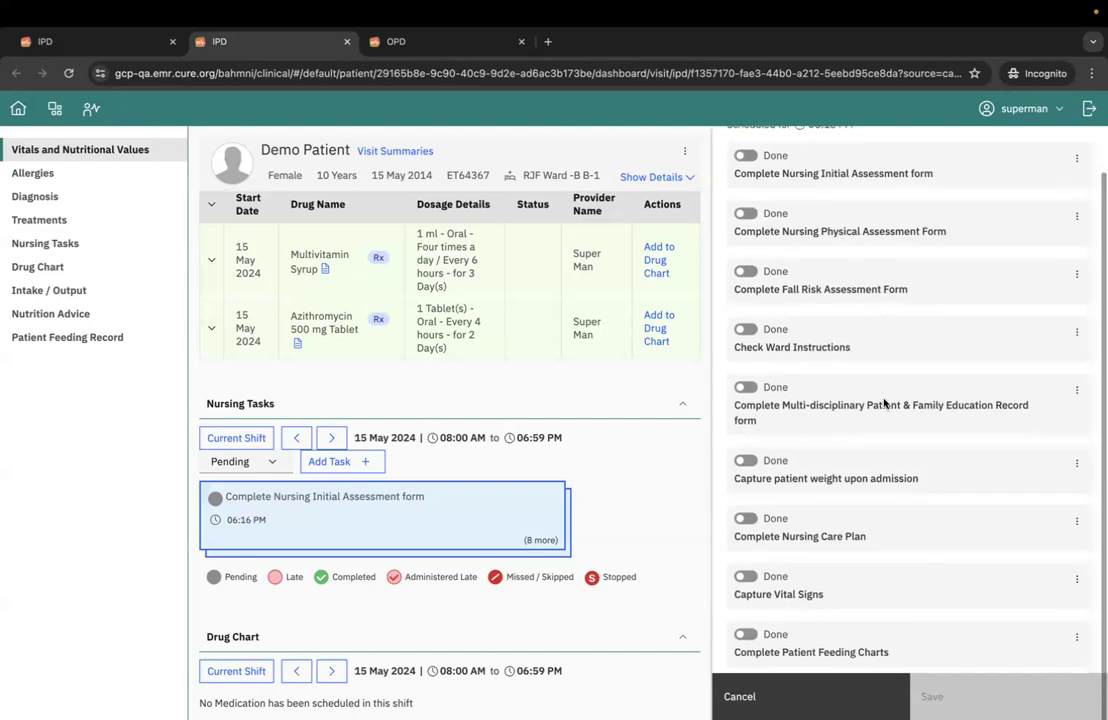
scroll(878, 440, down, 1)
scroll(878, 440, down, 1)
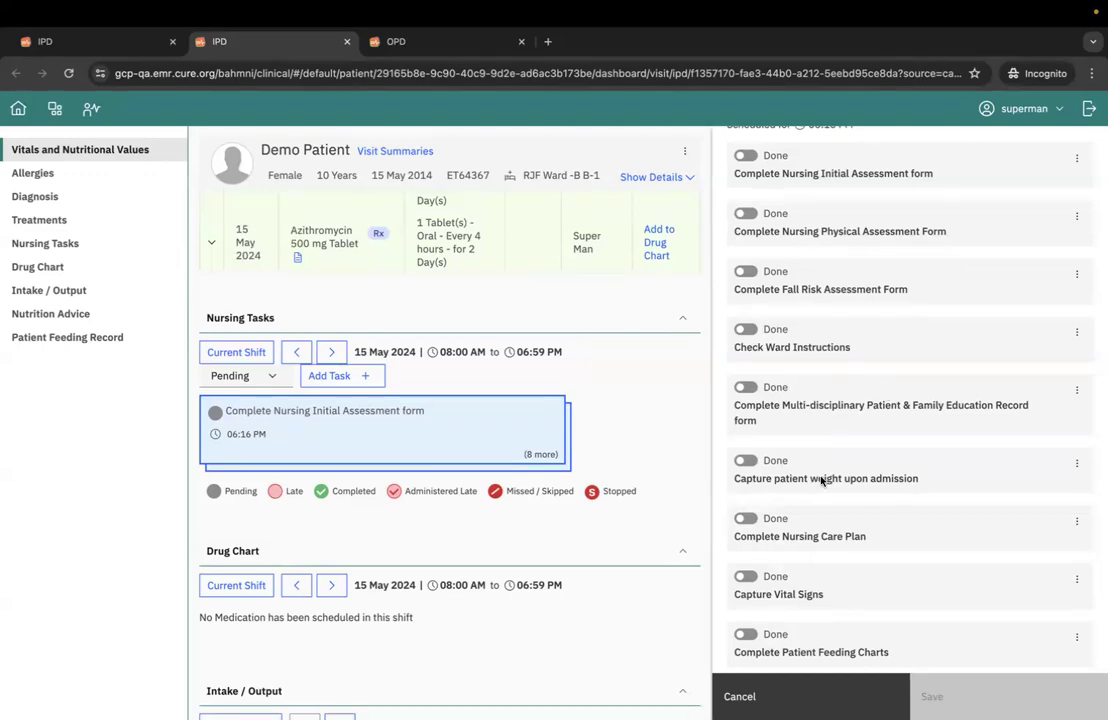
scroll(821, 482, down, 2)
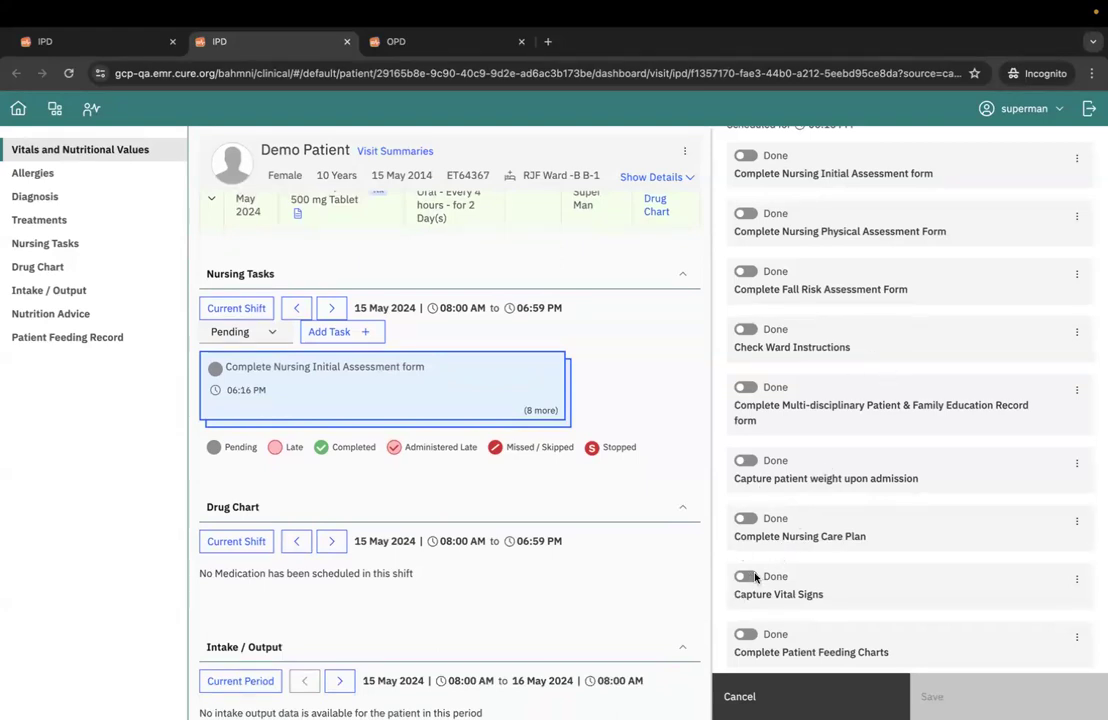
click(747, 577)
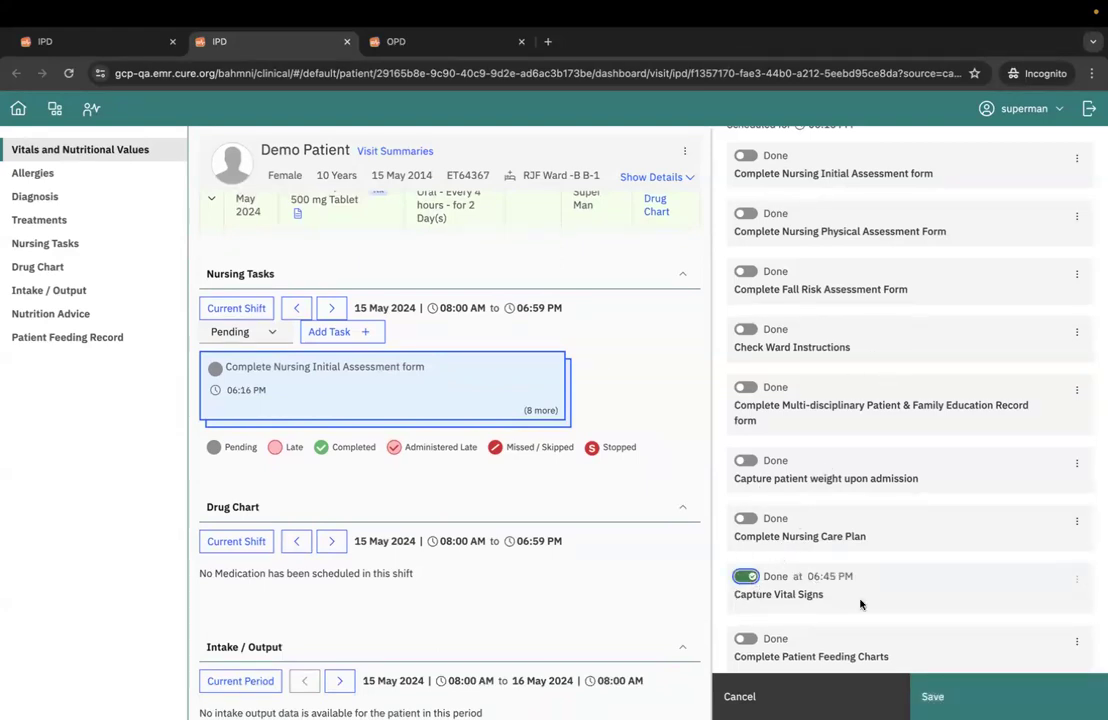
scroll(860, 604, down, 1)
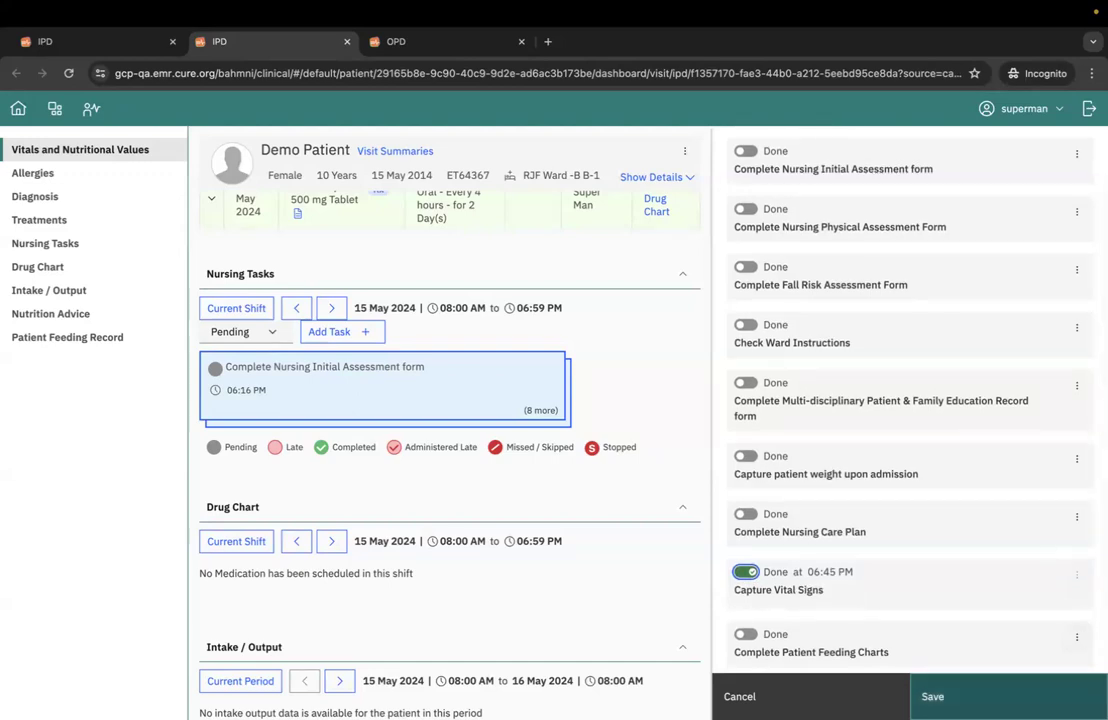
click(1000, 697)
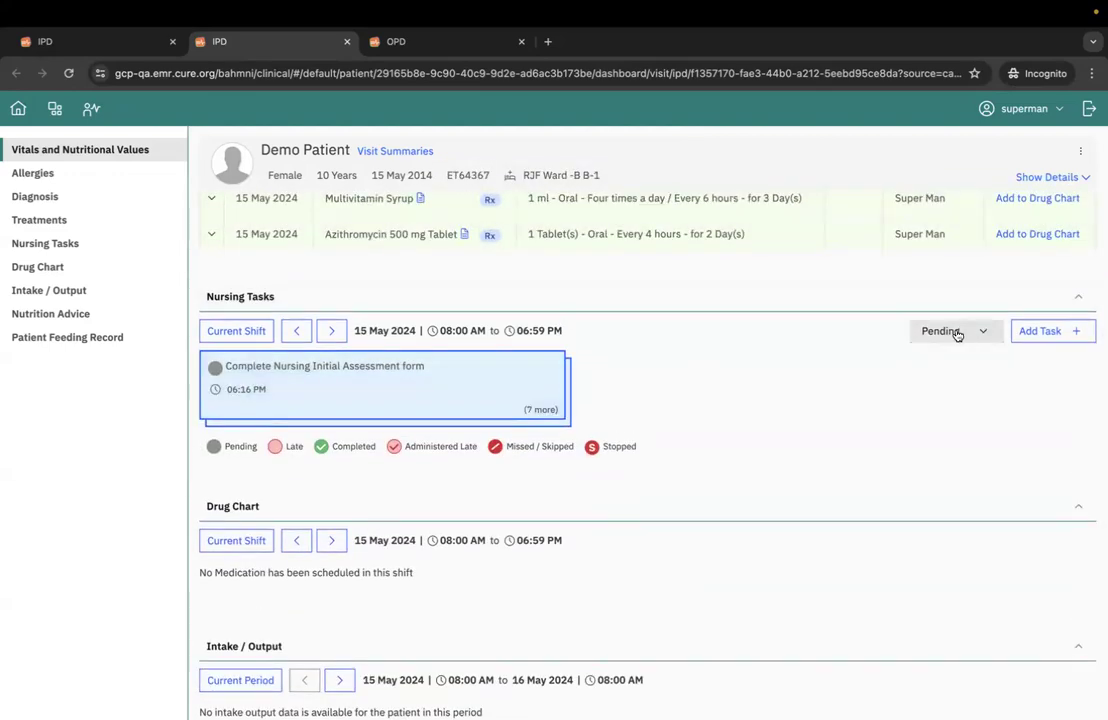
- Filter the patient's nursing tasks for the current shift to show only the Completed ones
click(957, 331)
scroll(945, 424, down, 1)
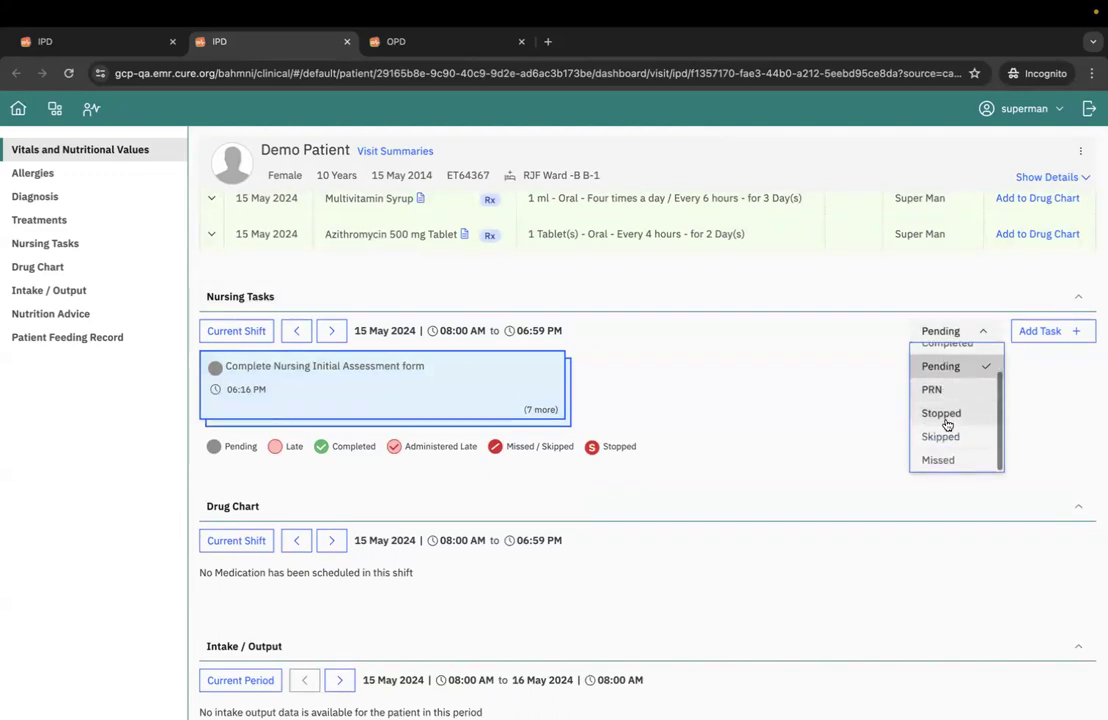
scroll(945, 423, up, 1)
click(960, 379)
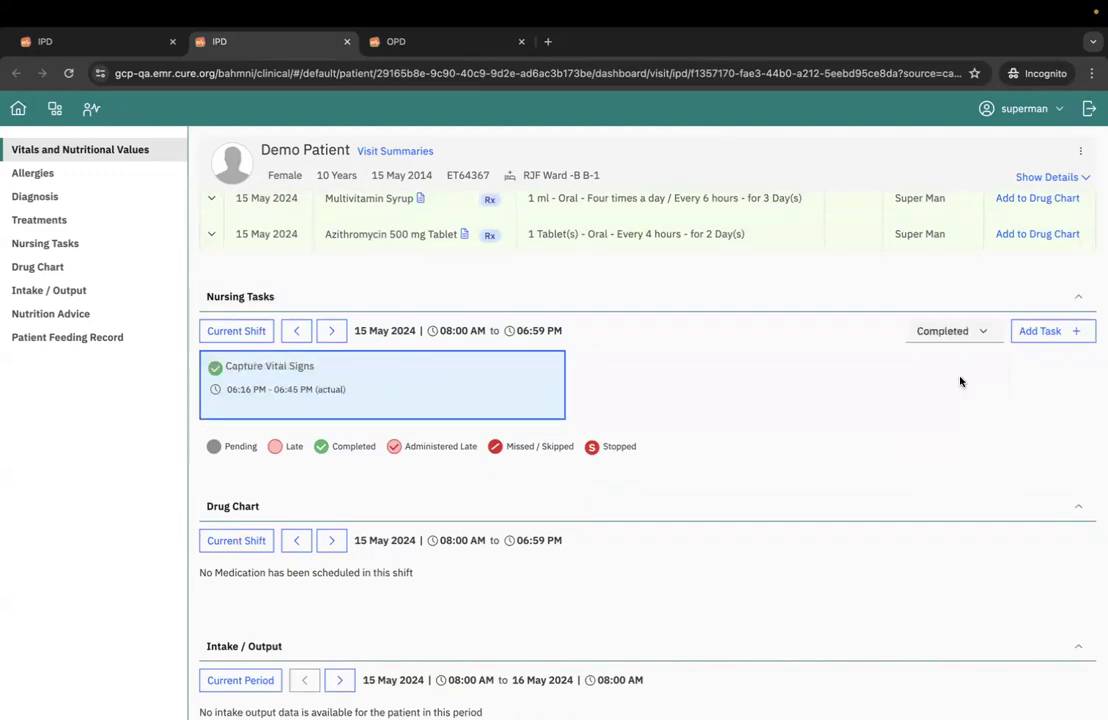
click(957, 337)
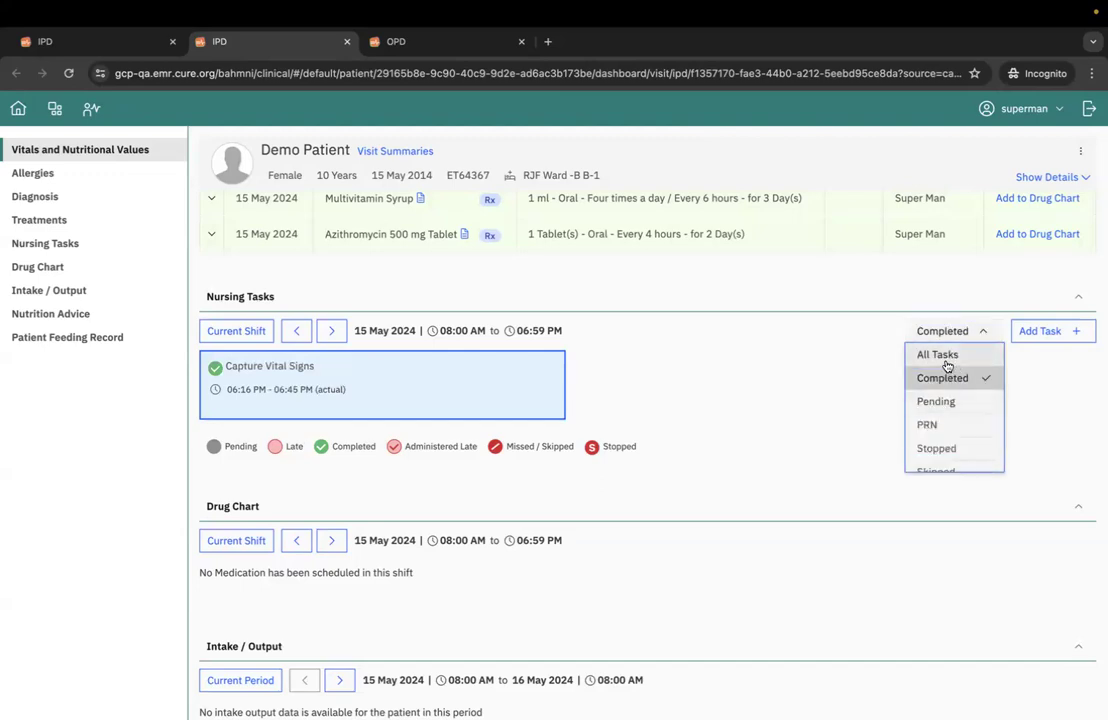
scroll(948, 412, down, 1)
scroll(948, 412, down, 1)
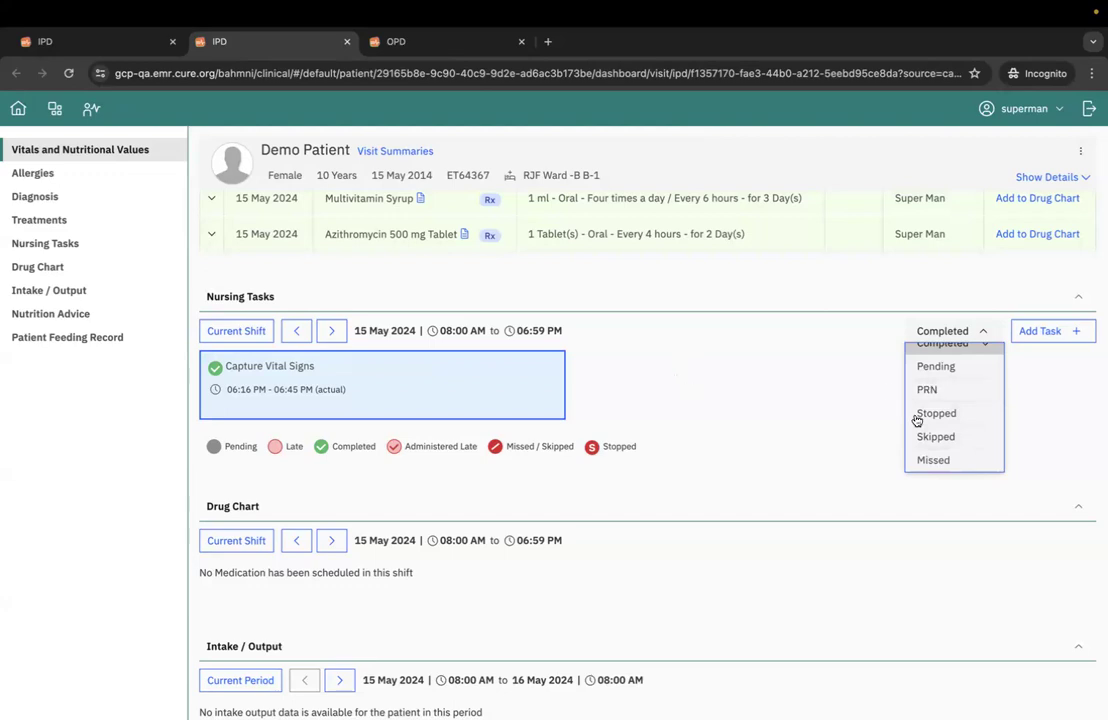
click(765, 372)
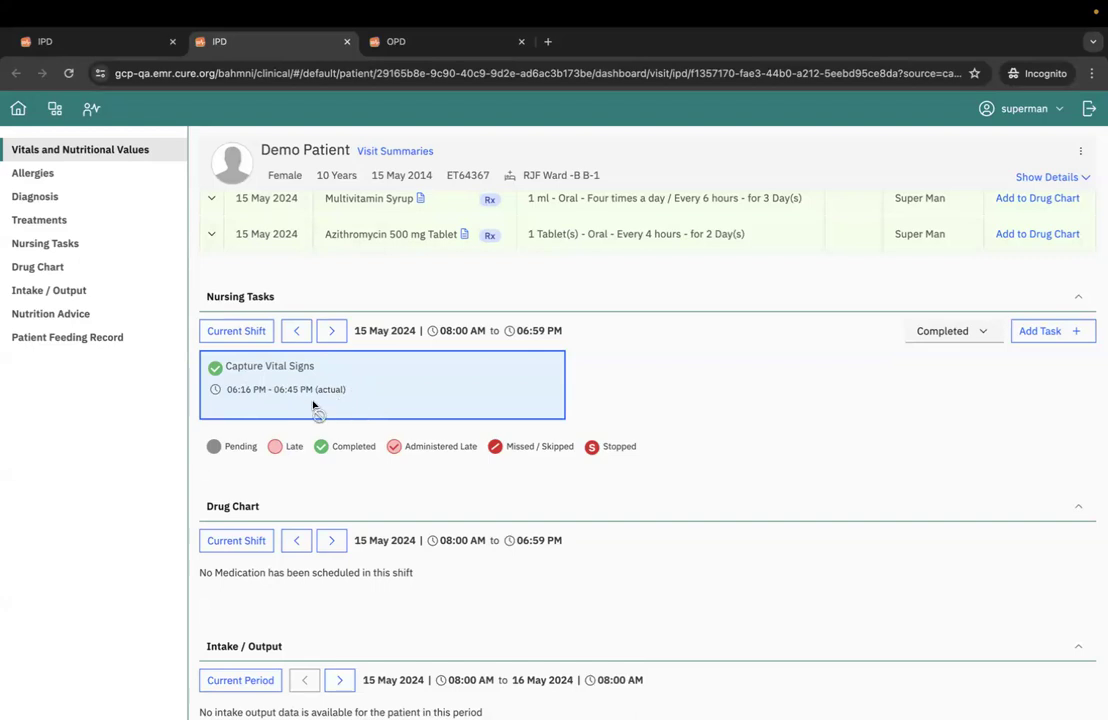
- Return to the Care View tab and open treatment scheduling for the bed B-1 patient's new treatments
click(103, 45)
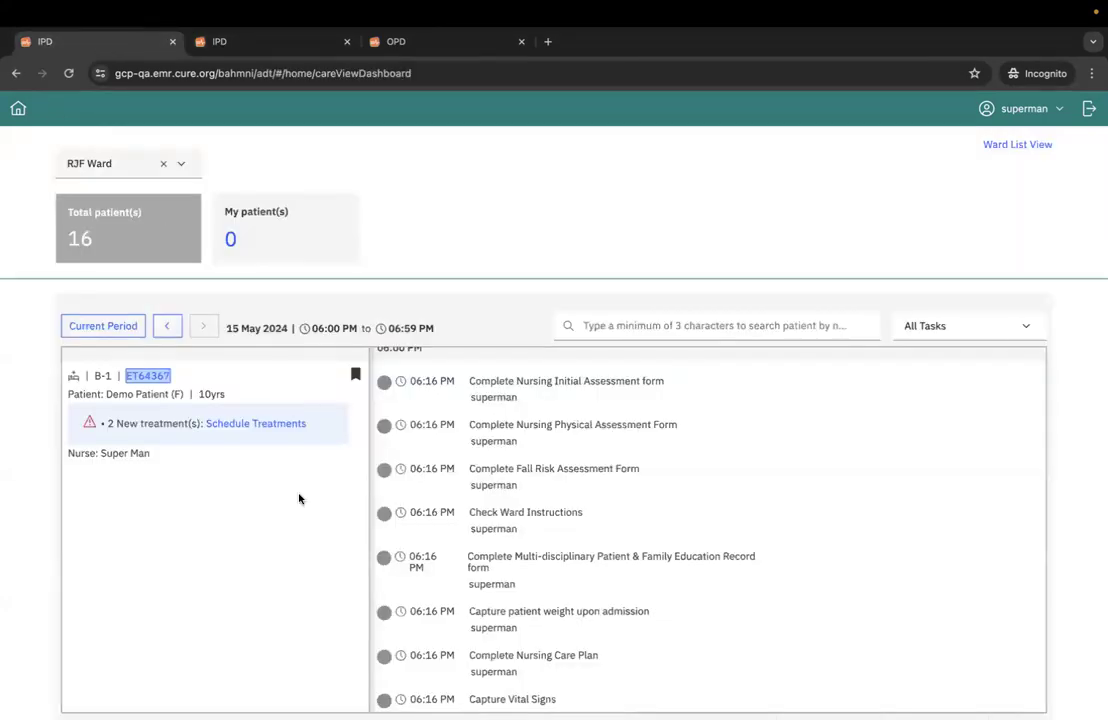
click(299, 559)
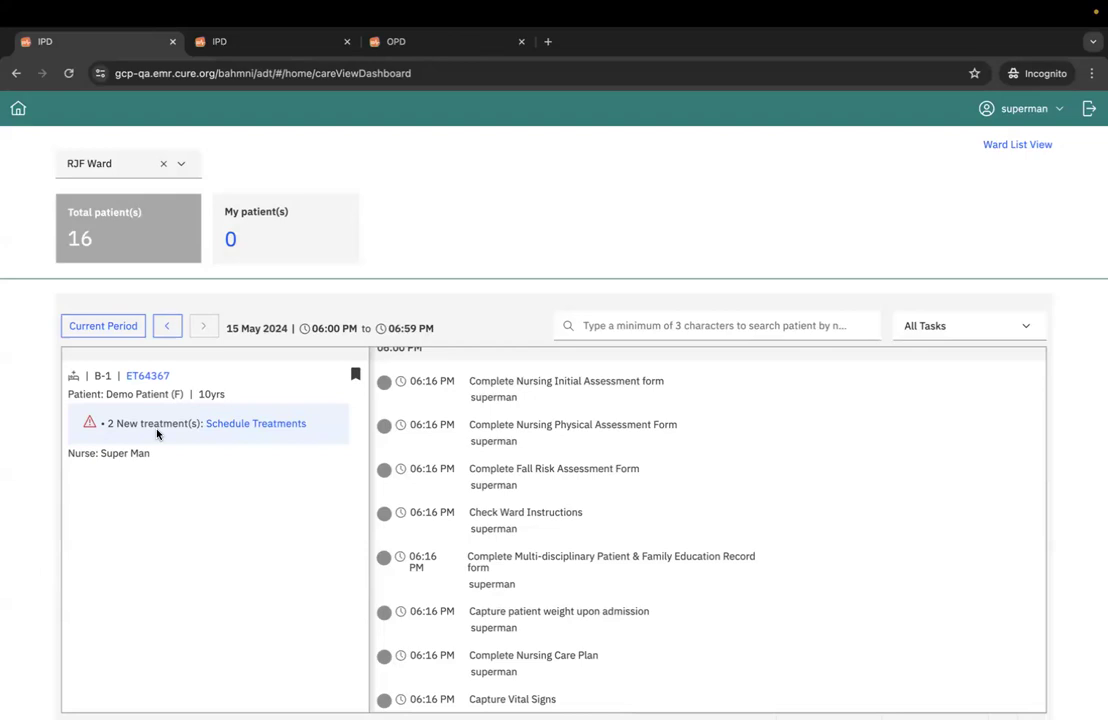
click(240, 427)
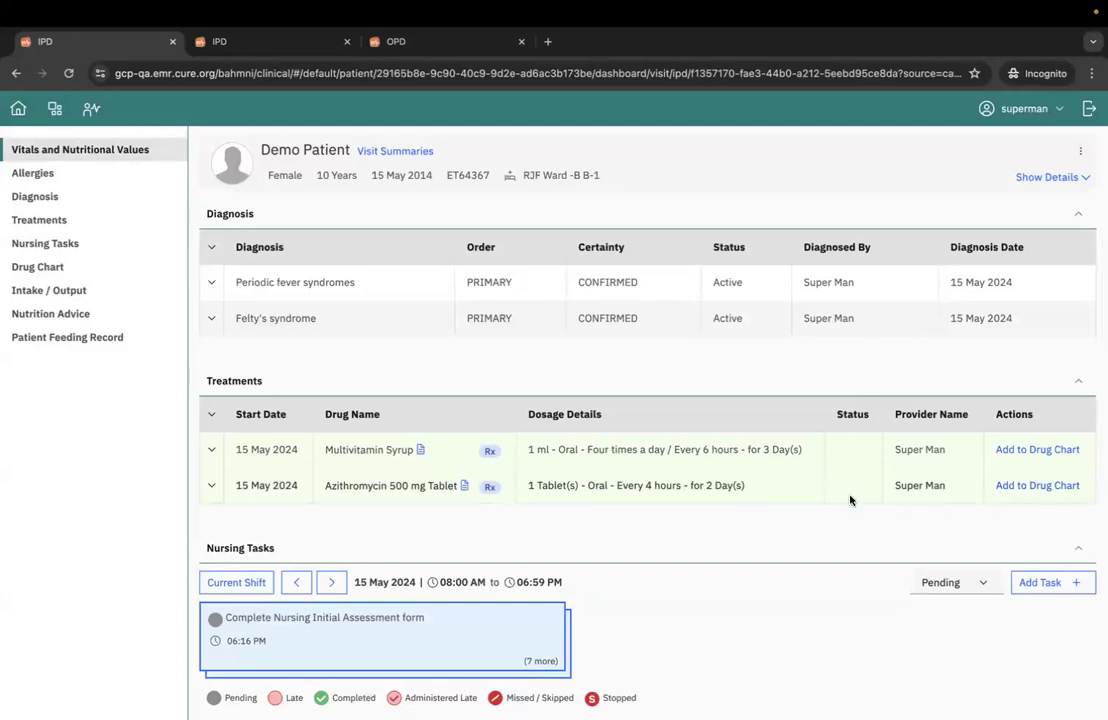
- Add the Azithromycin 500 mg Tablet treatment to the drug chart with a start time of 10 AM and save it
click(1038, 486)
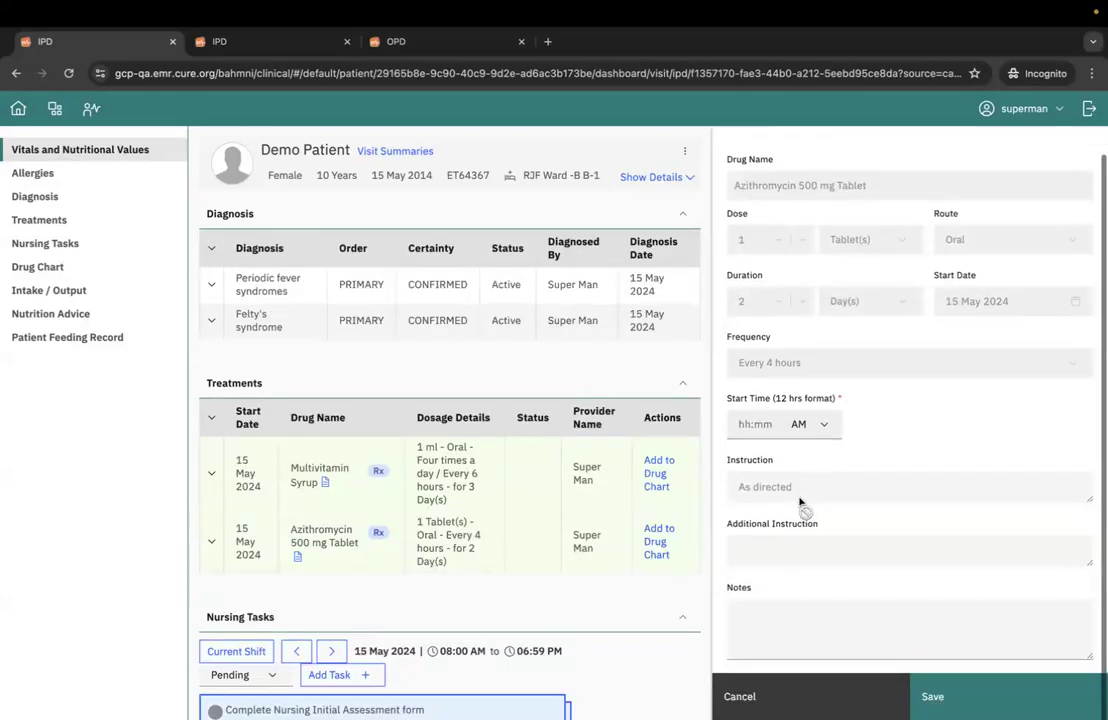
scroll(648, 457, down, 1)
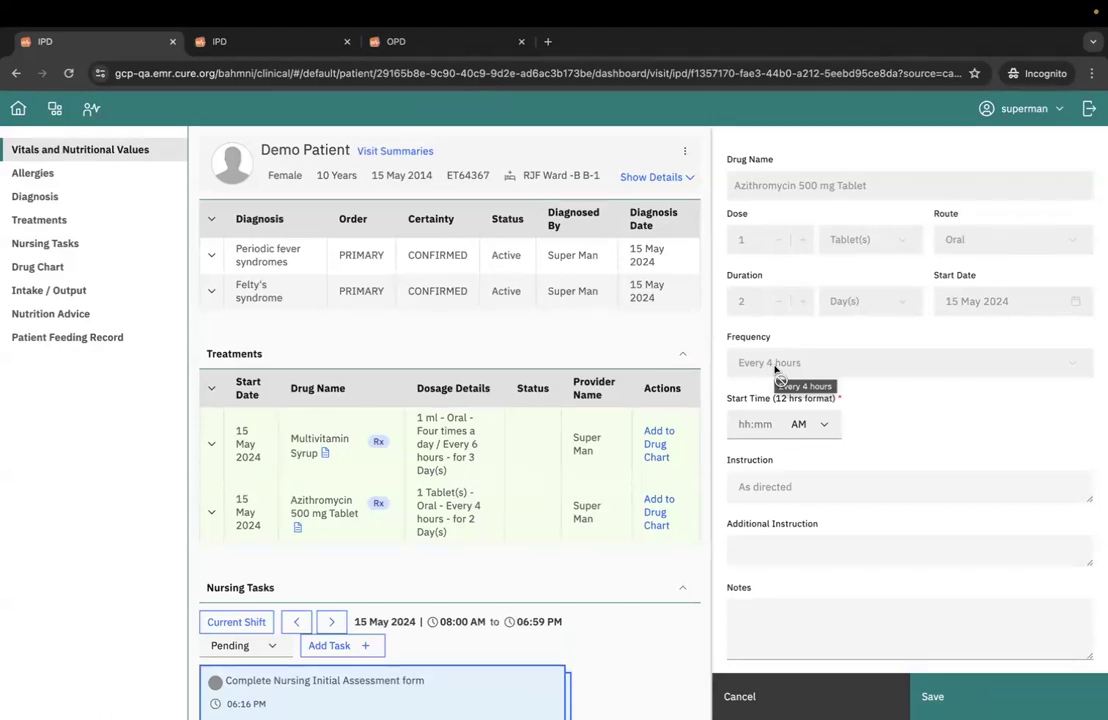
click(738, 427)
text(10)
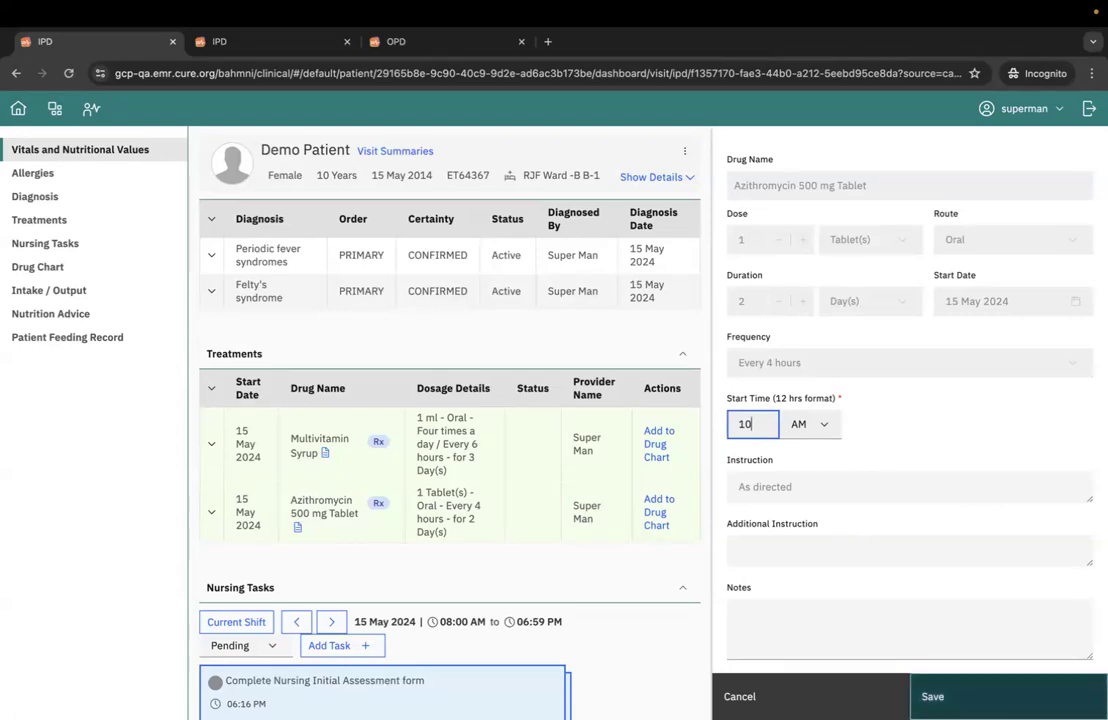
click(955, 697)
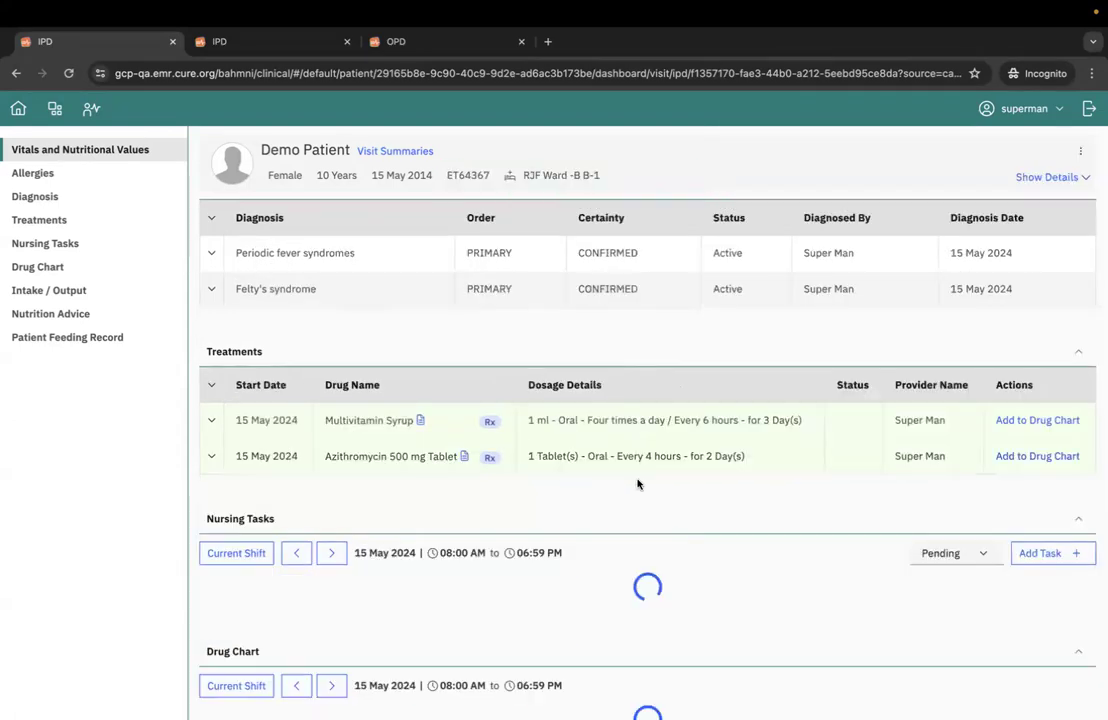
- Mark the 06:00 PM Azithromycin 500 mg Tablet task as done with the note "notes", then save and confirm it
scroll(616, 528, down, 3)
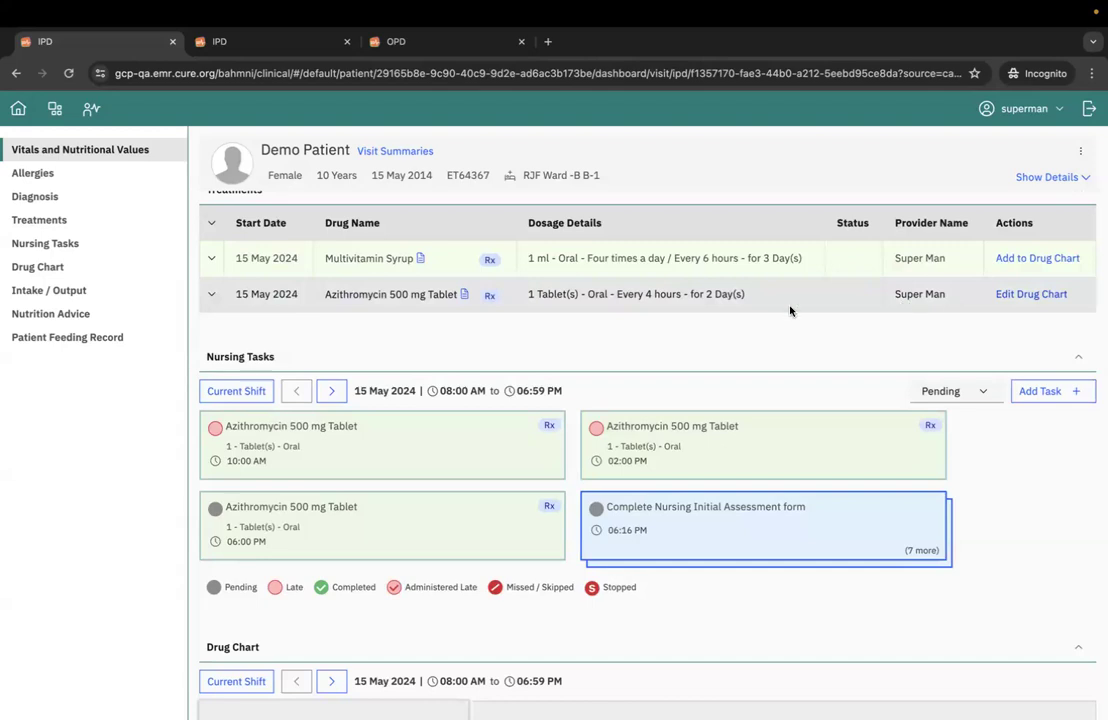
scroll(435, 433, down, 1)
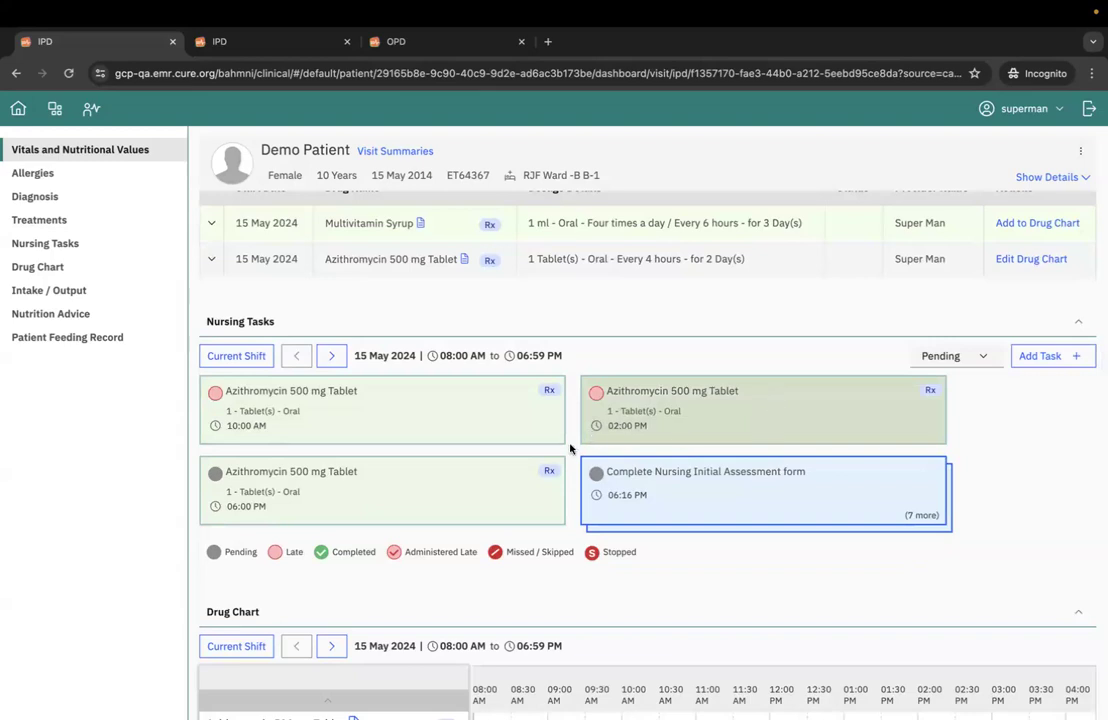
click(440, 493)
scroll(540, 490, down, 2)
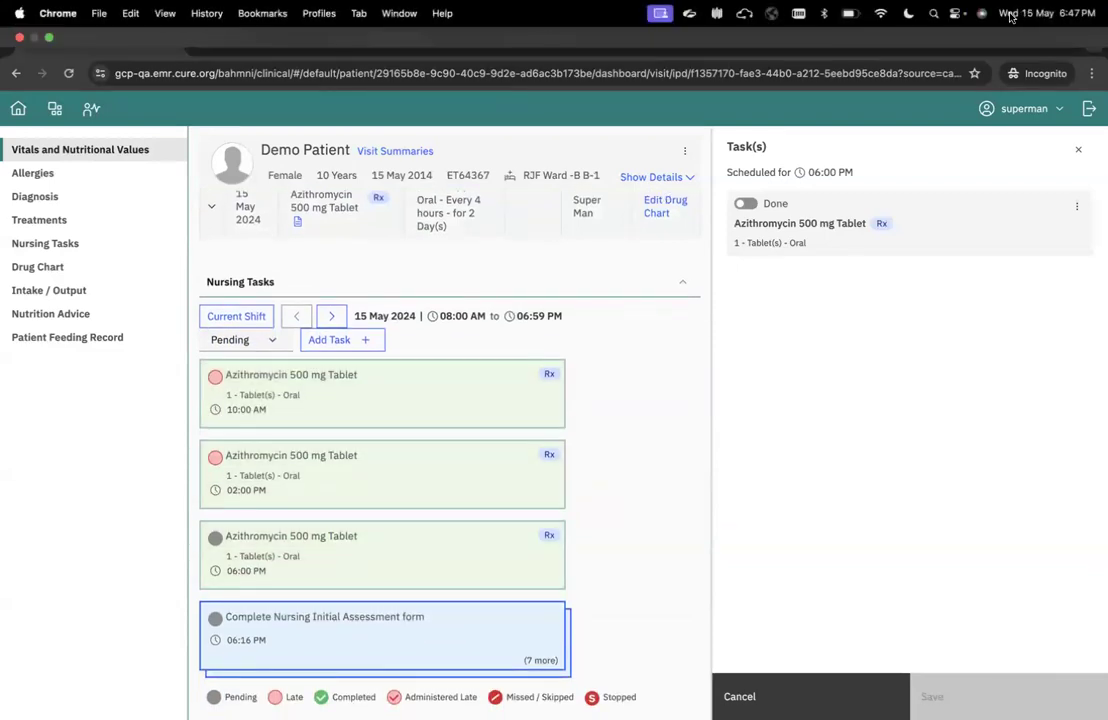
click(751, 206)
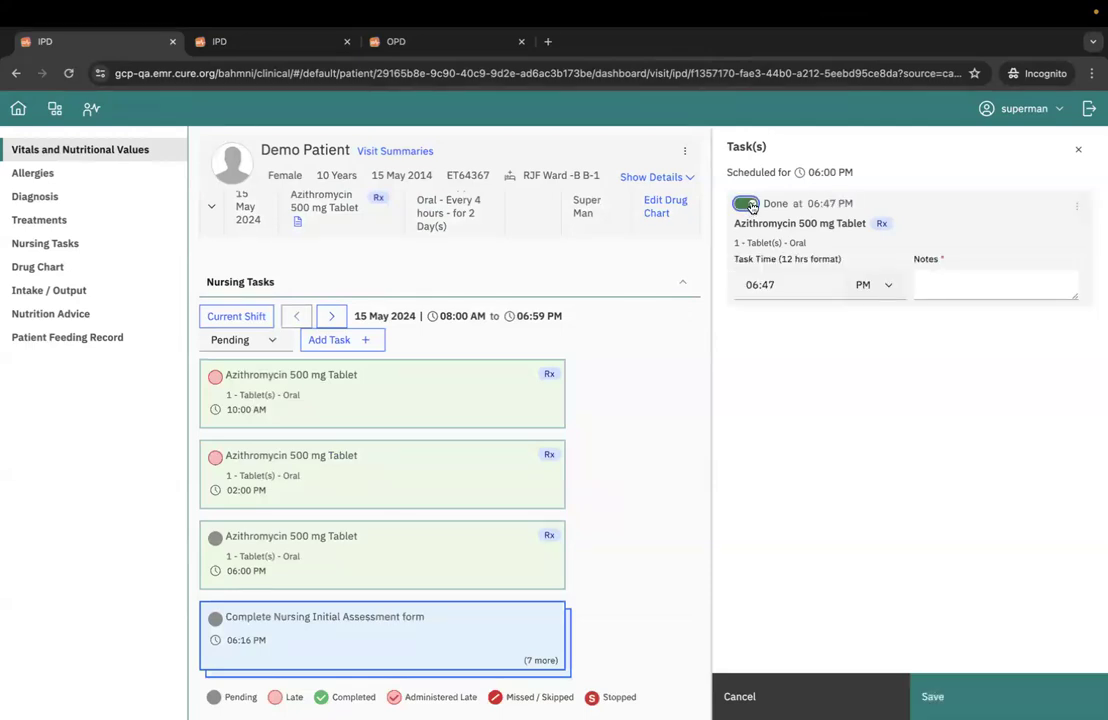
click(781, 284)
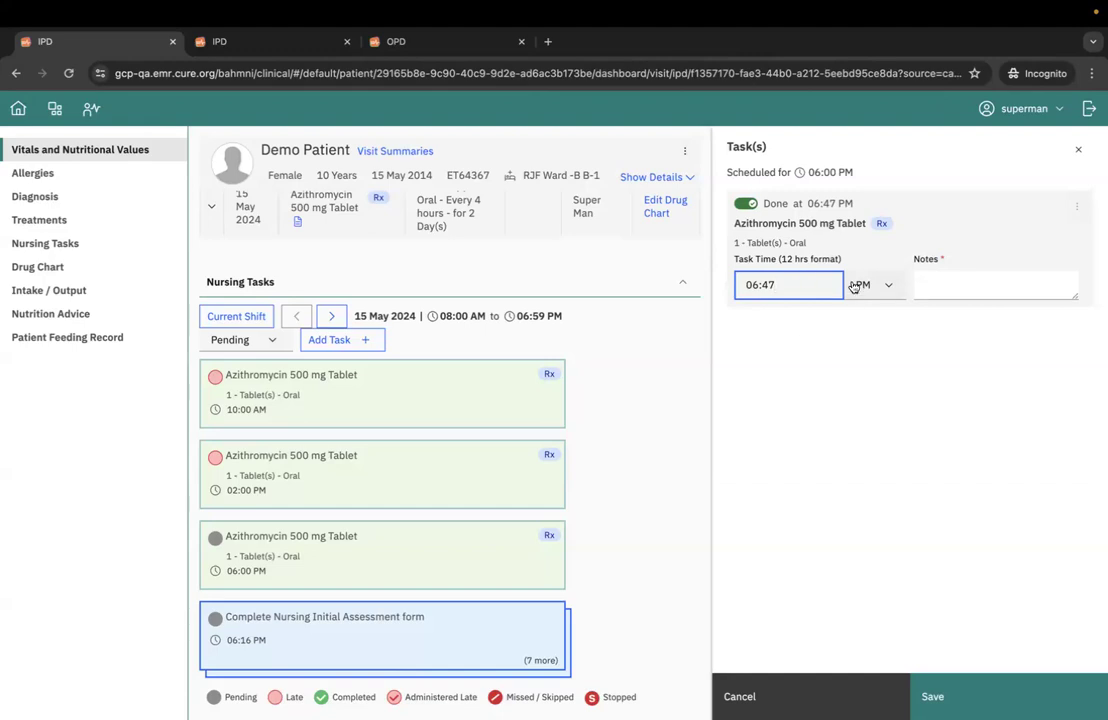
click(952, 283)
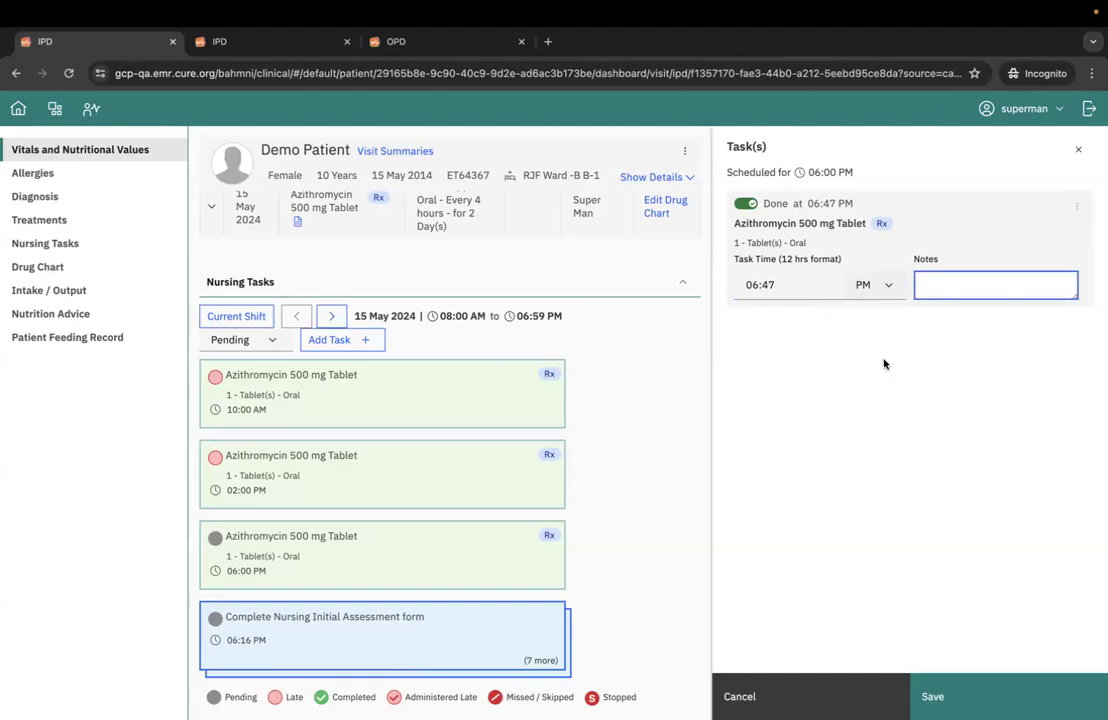
text(notes)
click(955, 696)
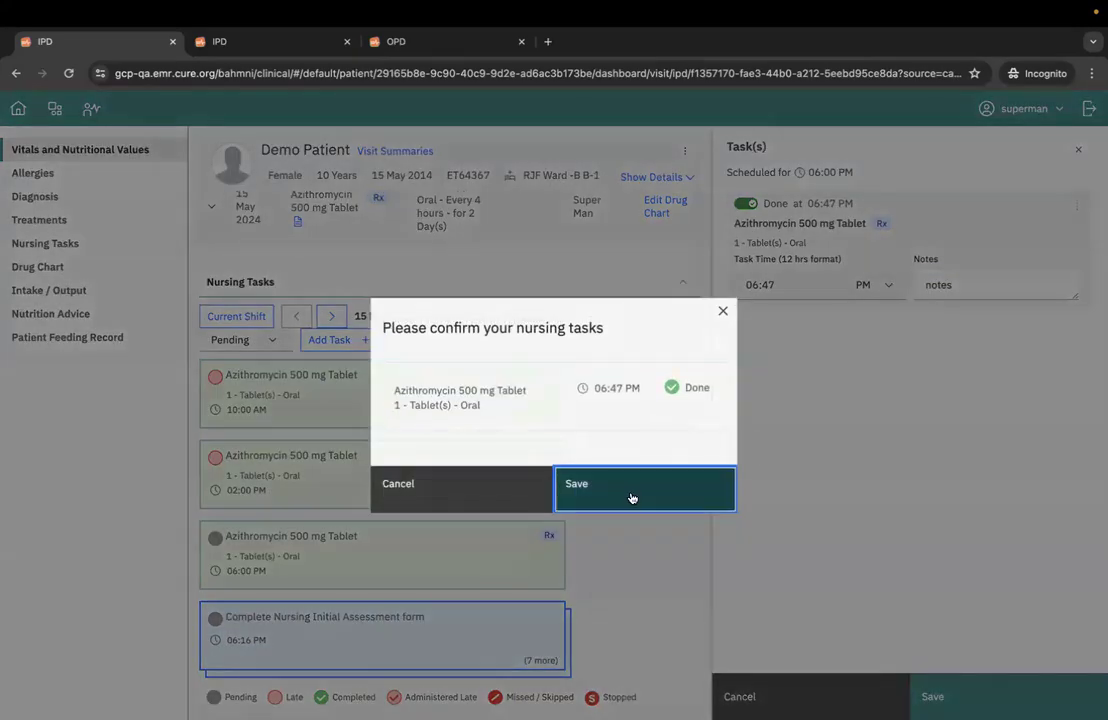
click(628, 500)
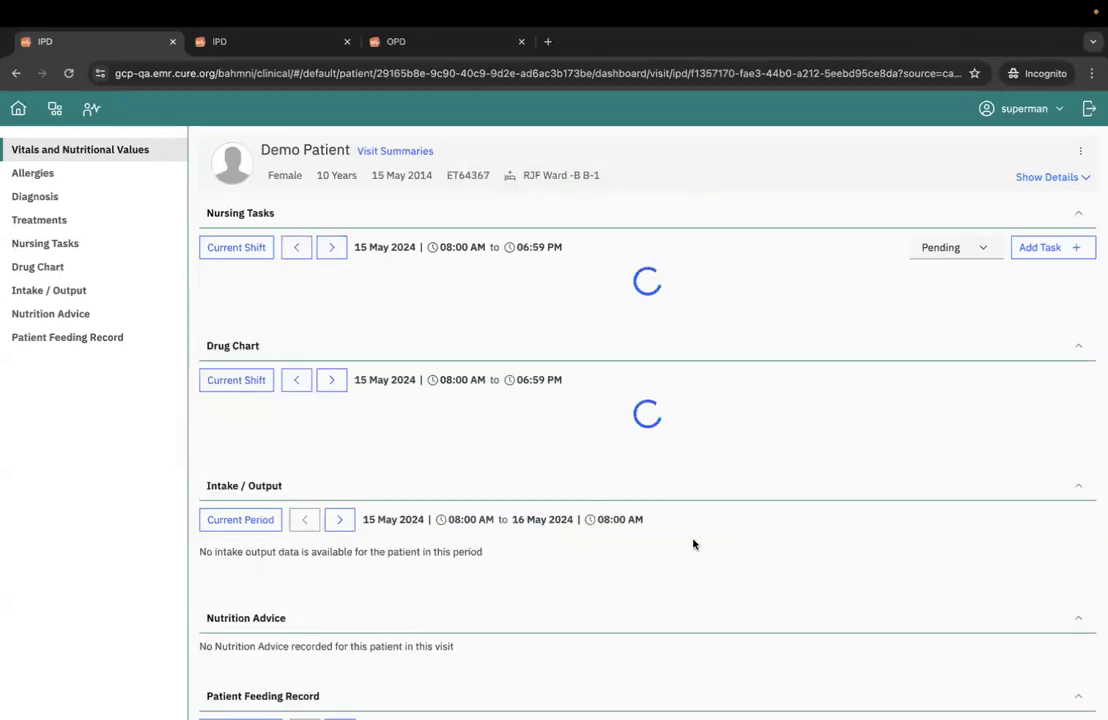
- Check the 06:30 PM slot of Azithromycin 500 mg Tablet in the Drug Chart and return to the nursing tasks
scroll(693, 544, down, 1)
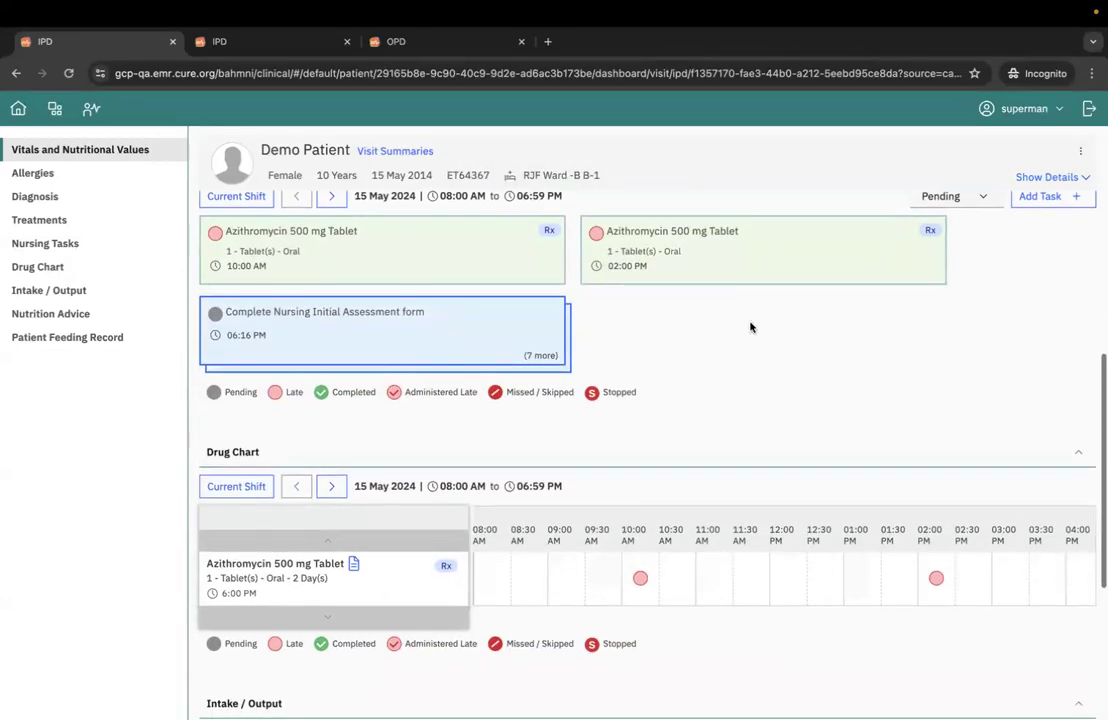
scroll(816, 591, right, 4)
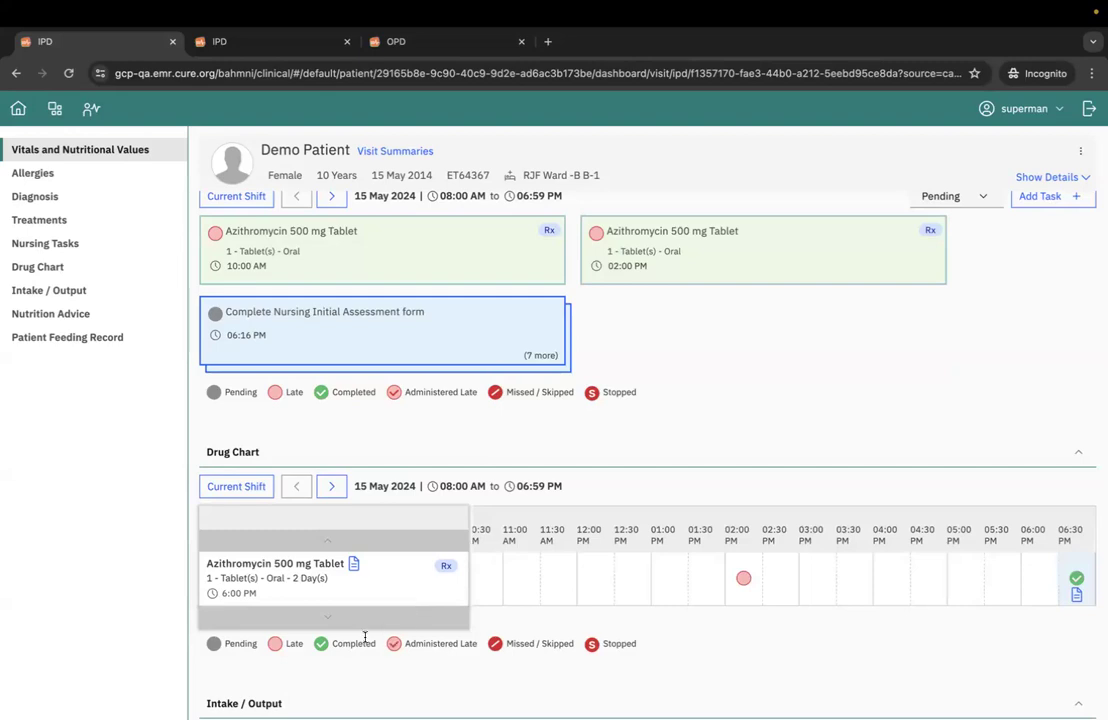
click(1077, 582)
scroll(349, 383, up, 1)
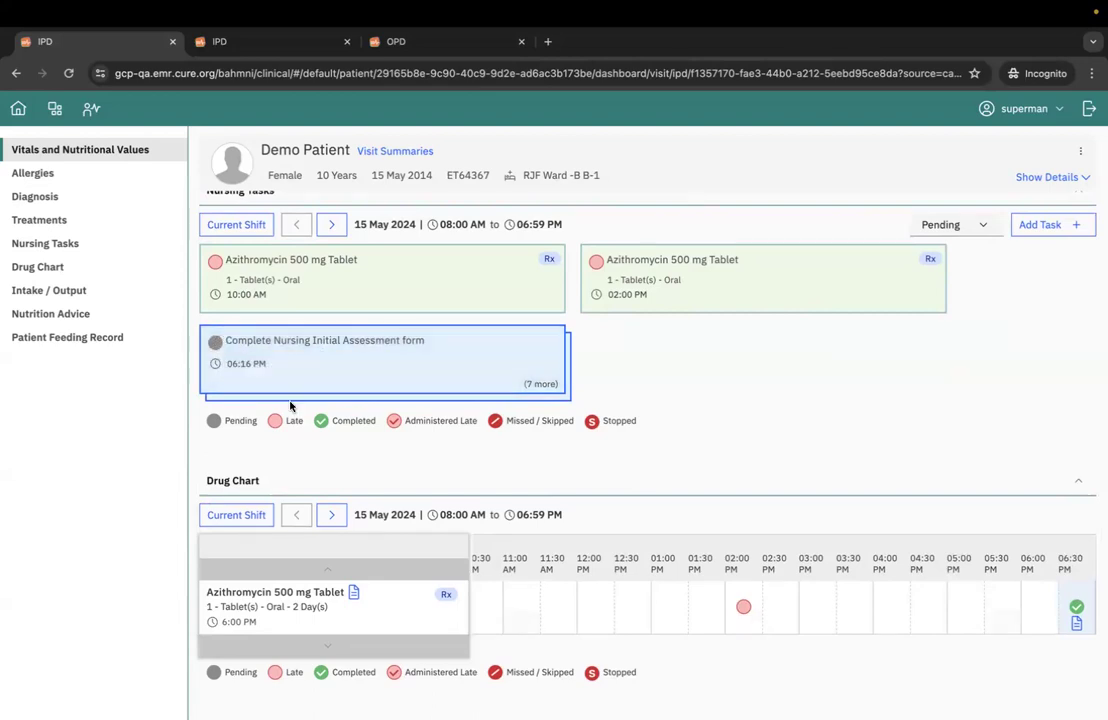
scroll(252, 330, up, 1)
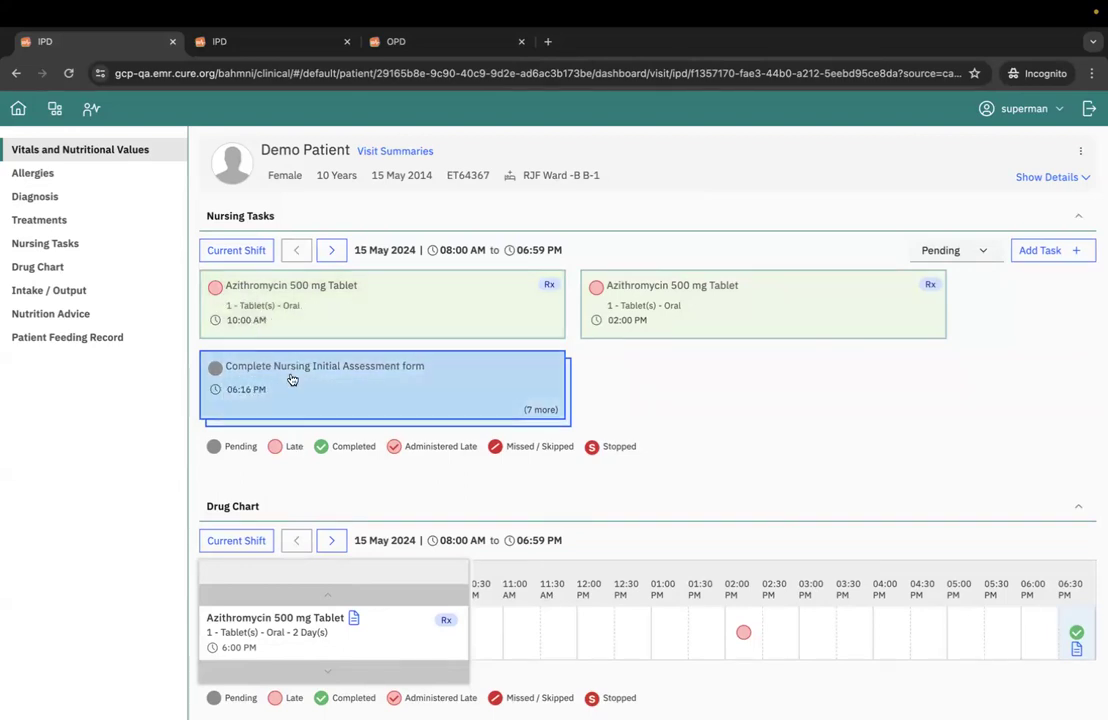
- Mark the 02:00 PM Azithromycin 500 mg Tablet task as done with the note "late", then save and confirm it
click(687, 321)
click(746, 203)
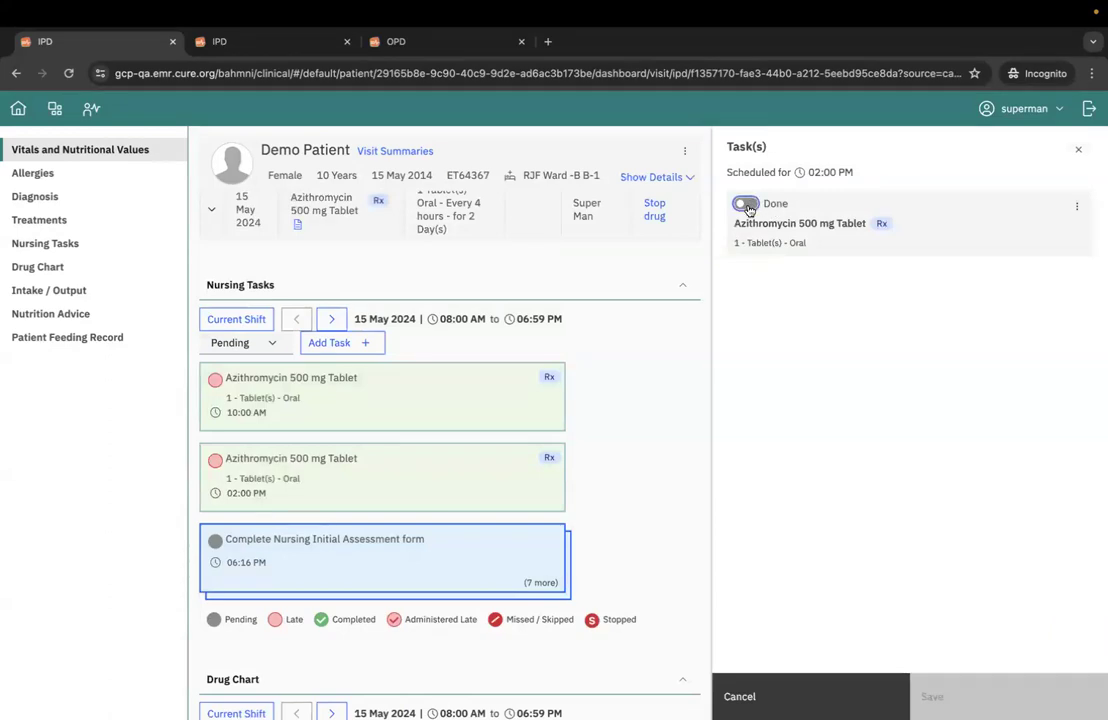
click(930, 281)
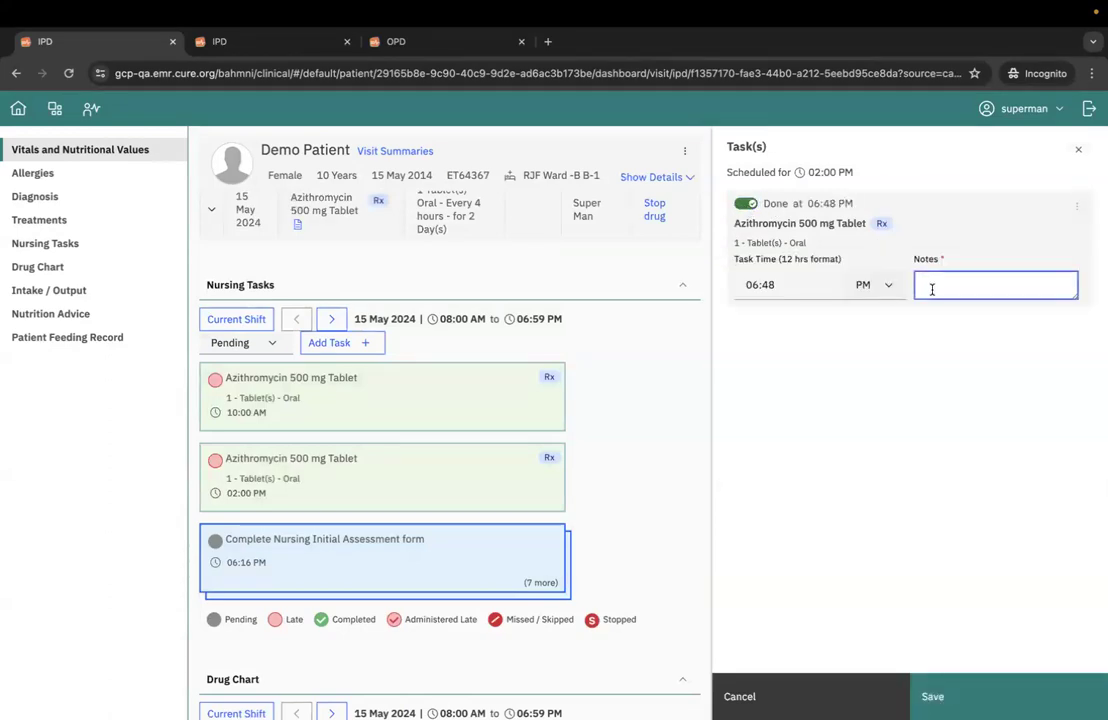
text(late)
click(1073, 697)
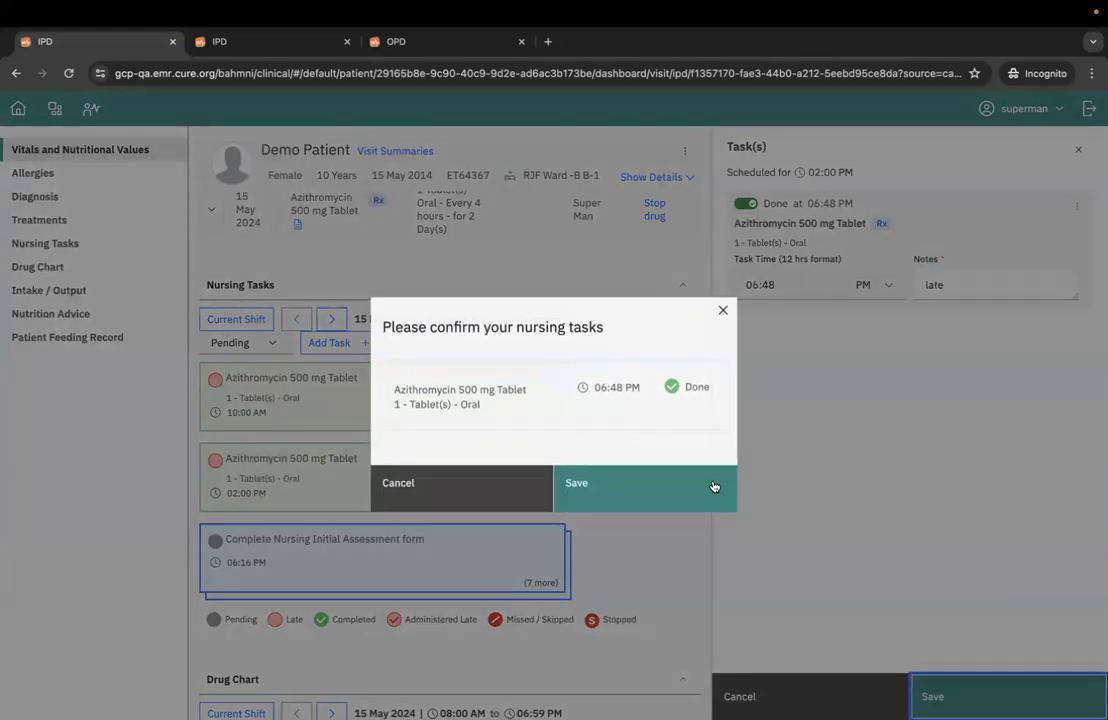
click(677, 490)
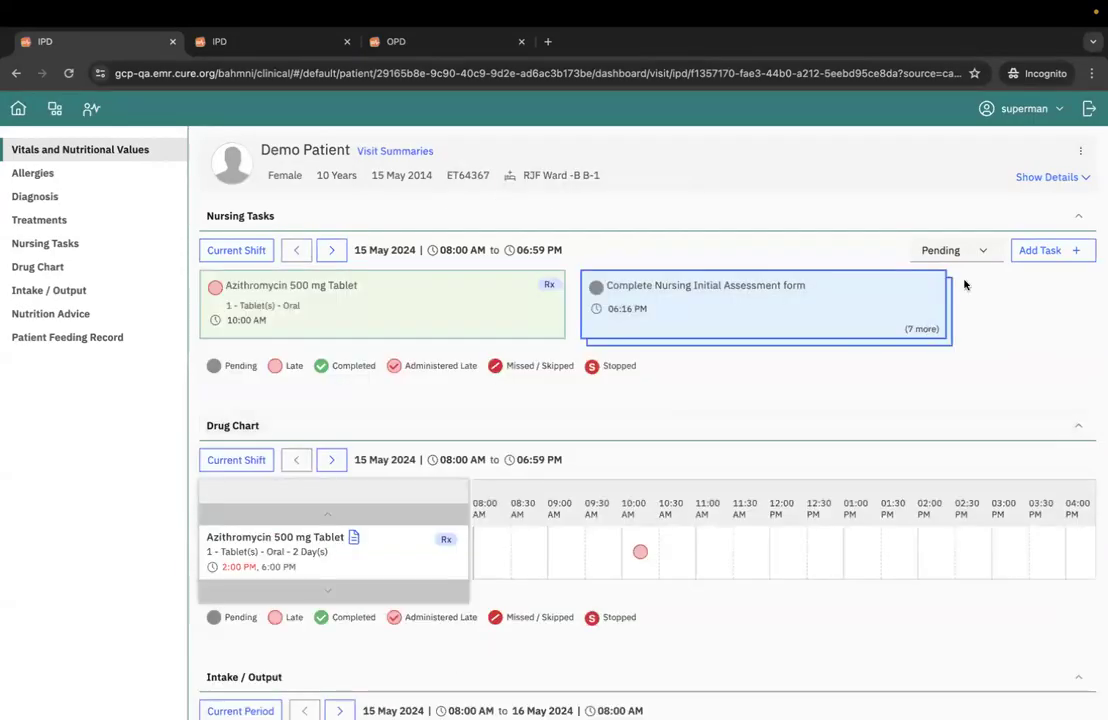
- Filter the nursing tasks to Completed to review them, then switch the filter to All Tasks
click(948, 252)
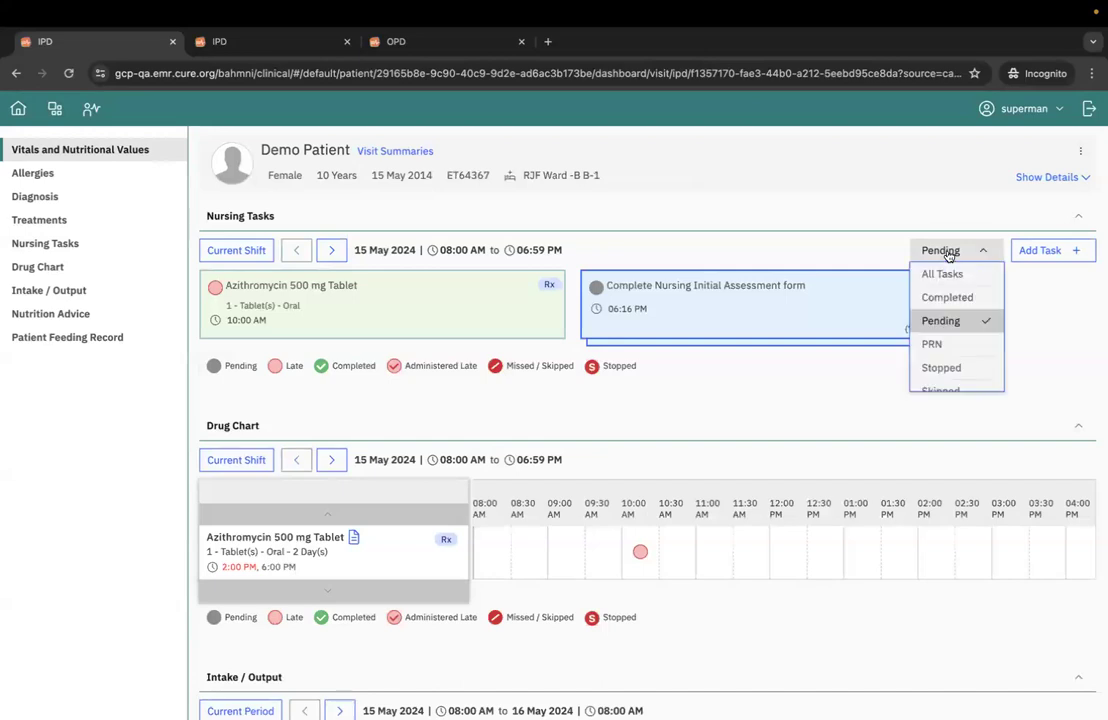
click(947, 299)
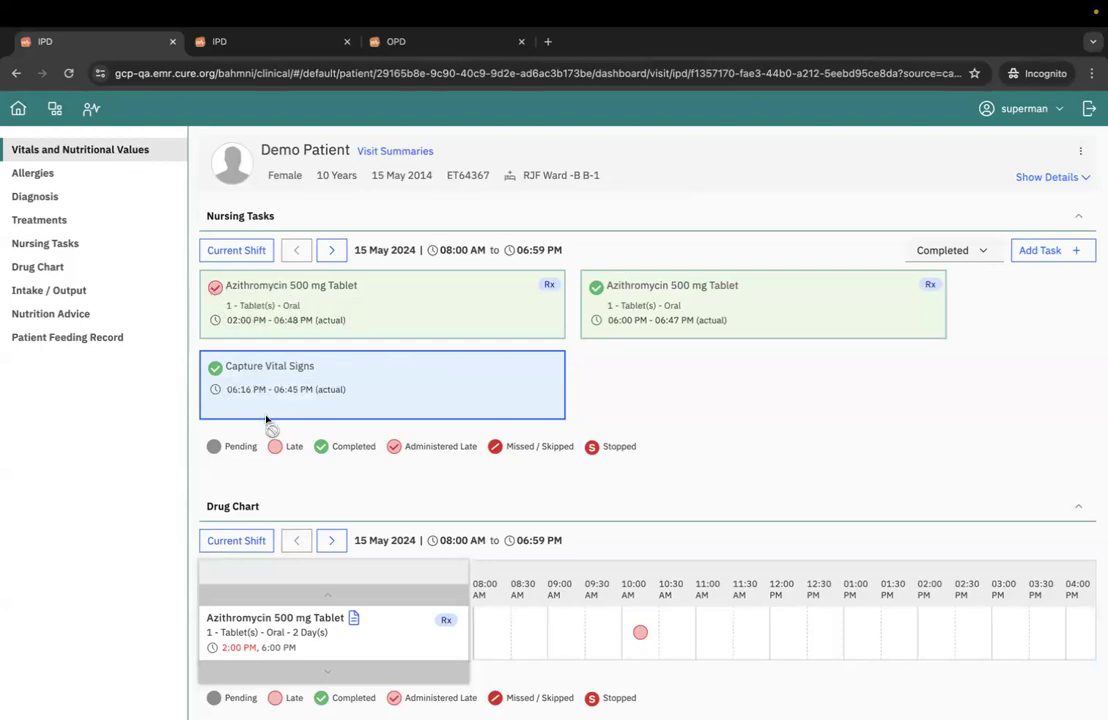
scroll(366, 475, down, 1)
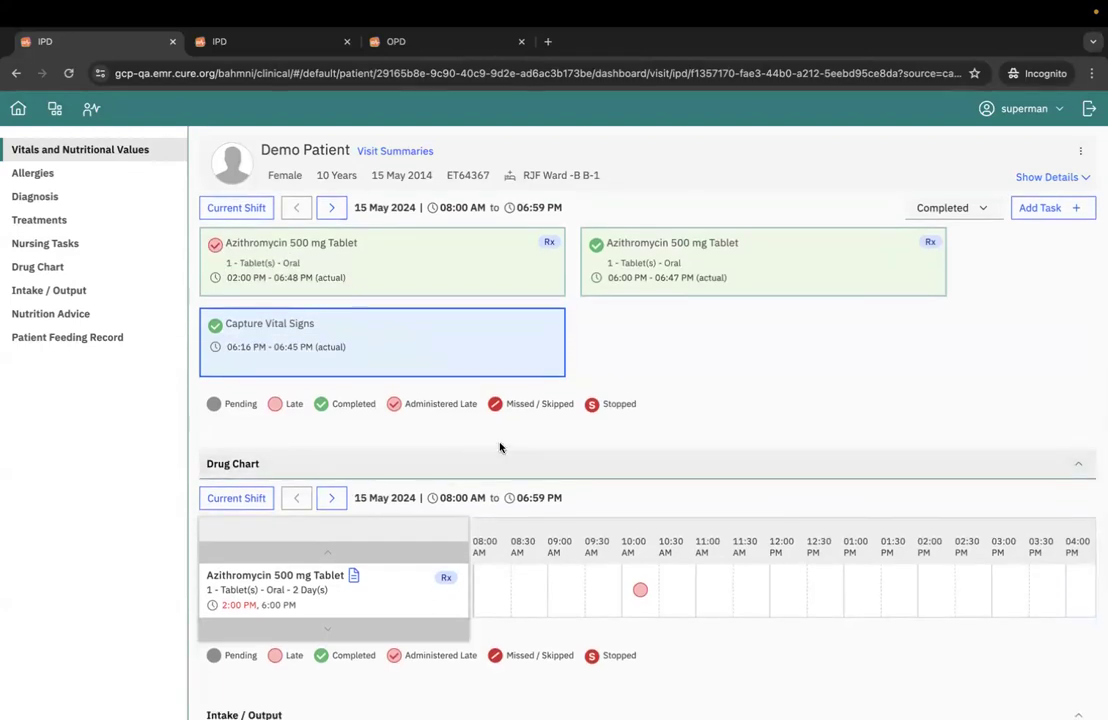
scroll(509, 438, up, 3)
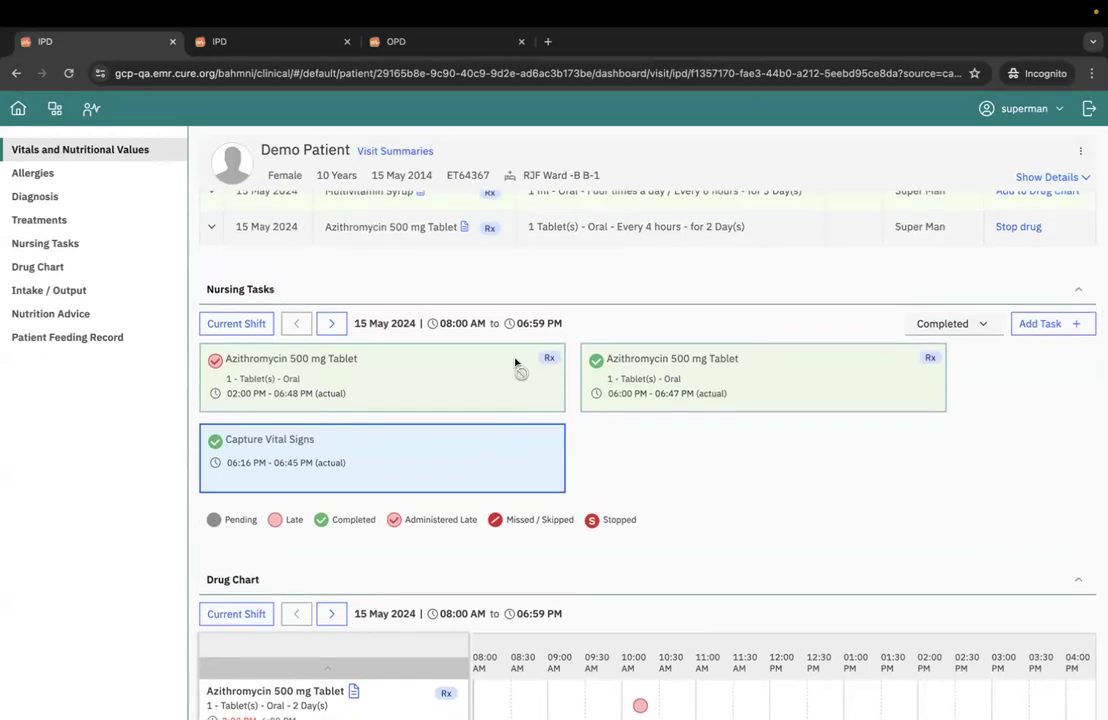
click(967, 326)
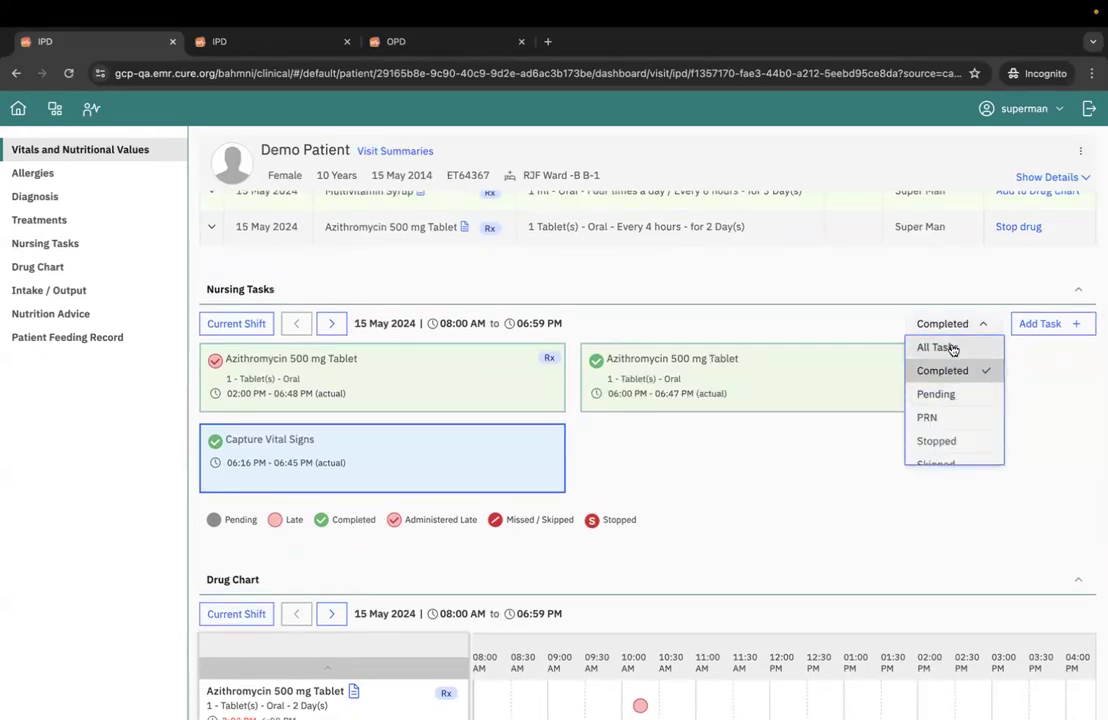
click(940, 347)
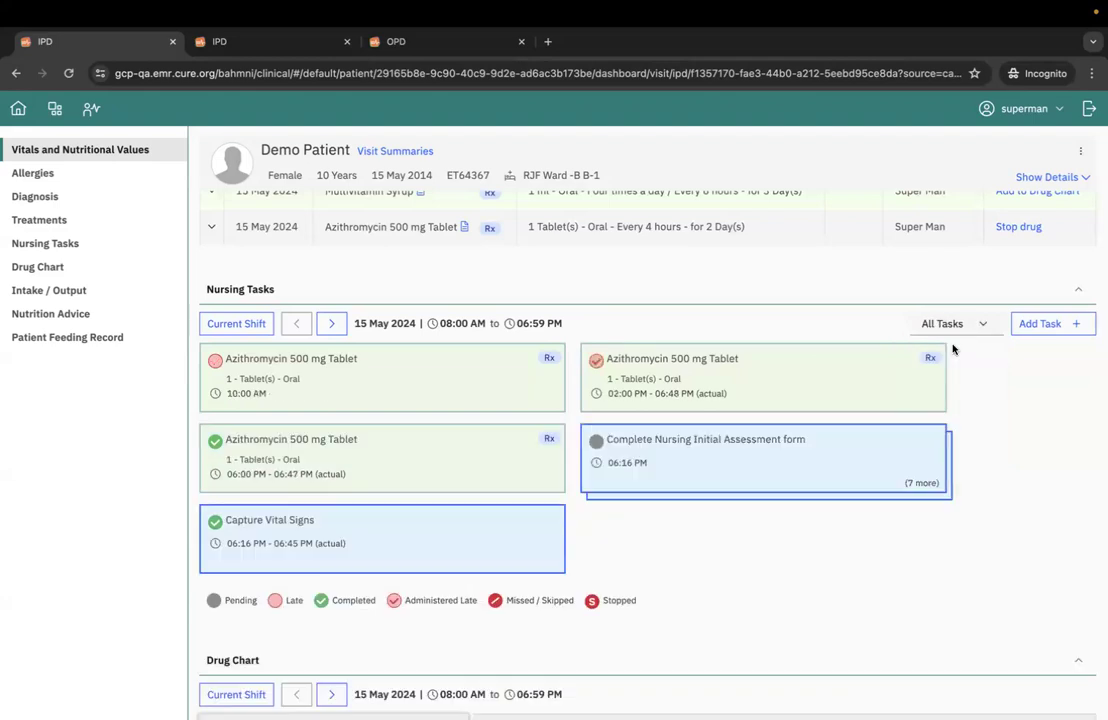
- Skip the 10:00 AM Azithromycin 500 mg Tablet dose with the note "skip", then save and confirm it
click(405, 374)
click(1078, 206)
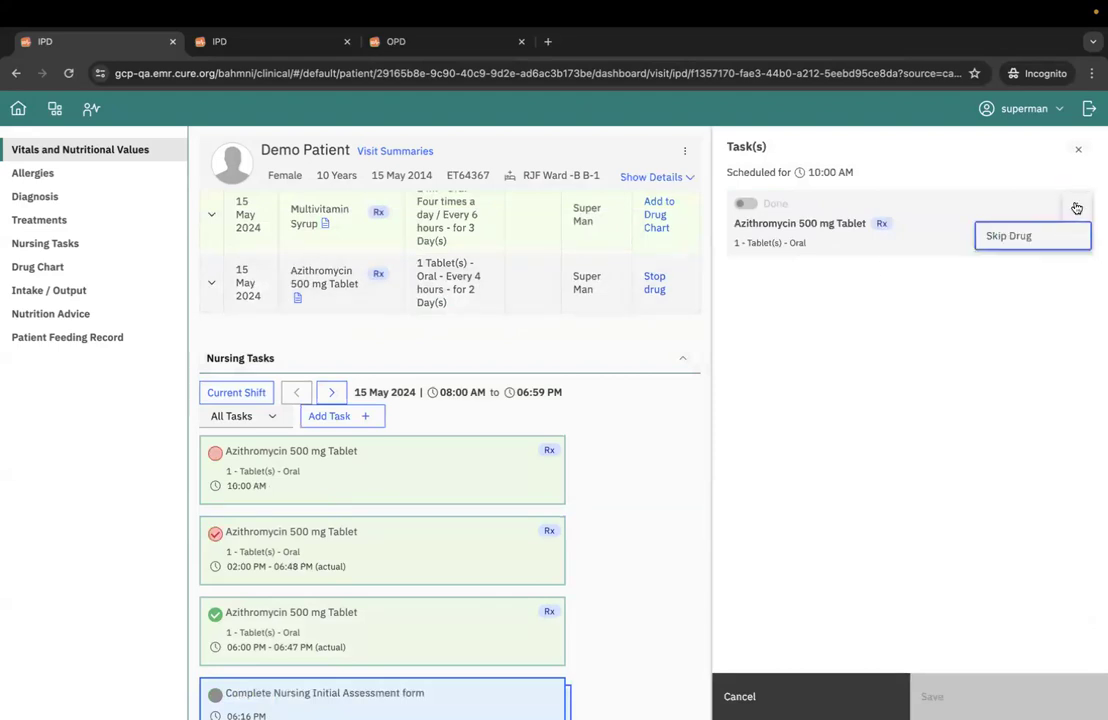
click(1030, 236)
click(848, 266)
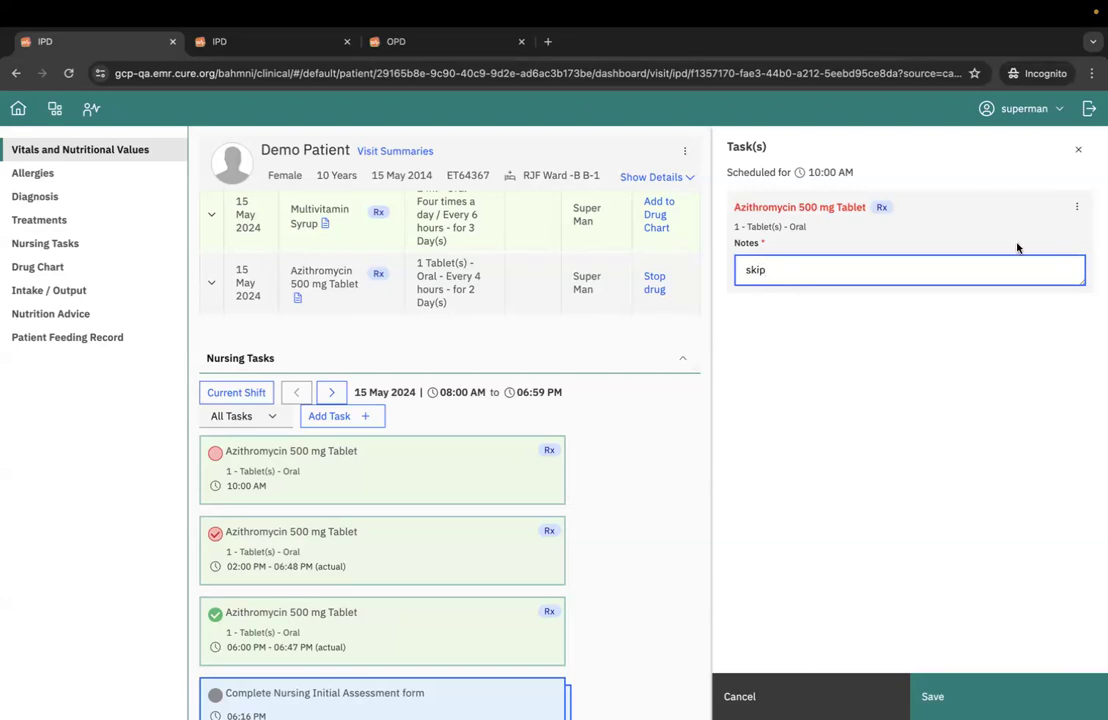
click(960, 697)
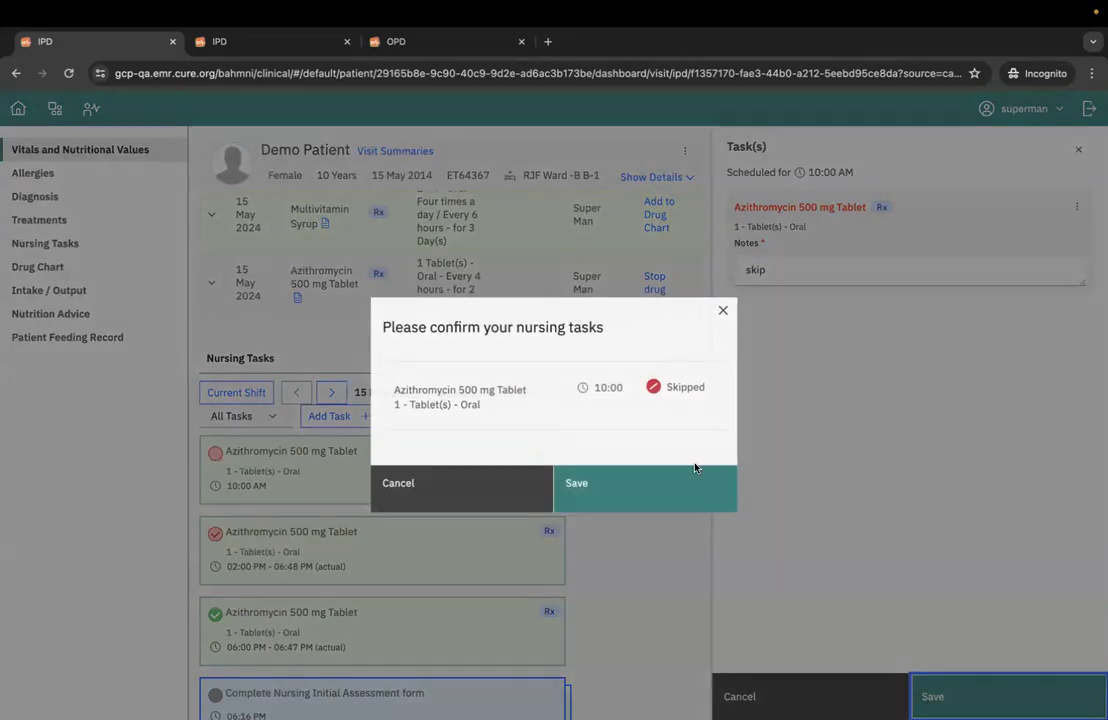
click(645, 484)
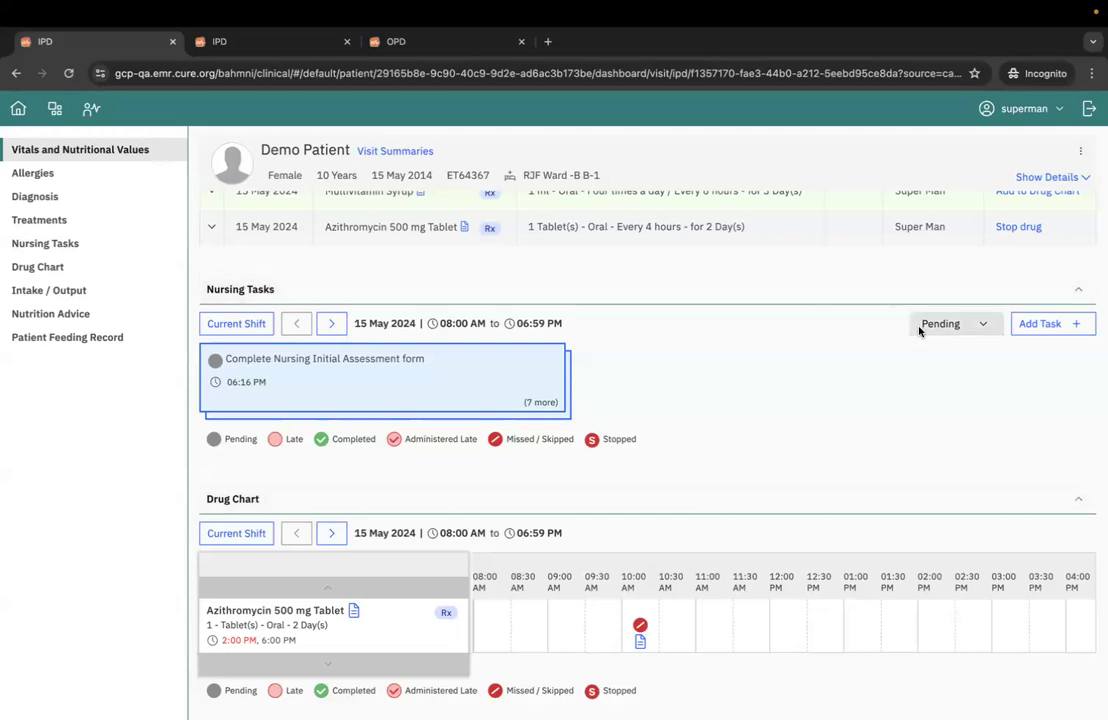
- Check the note on the skipped 10:00 AM Azithromycin dose and the evening slots in the Drug Chart
scroll(870, 410, down, 3)
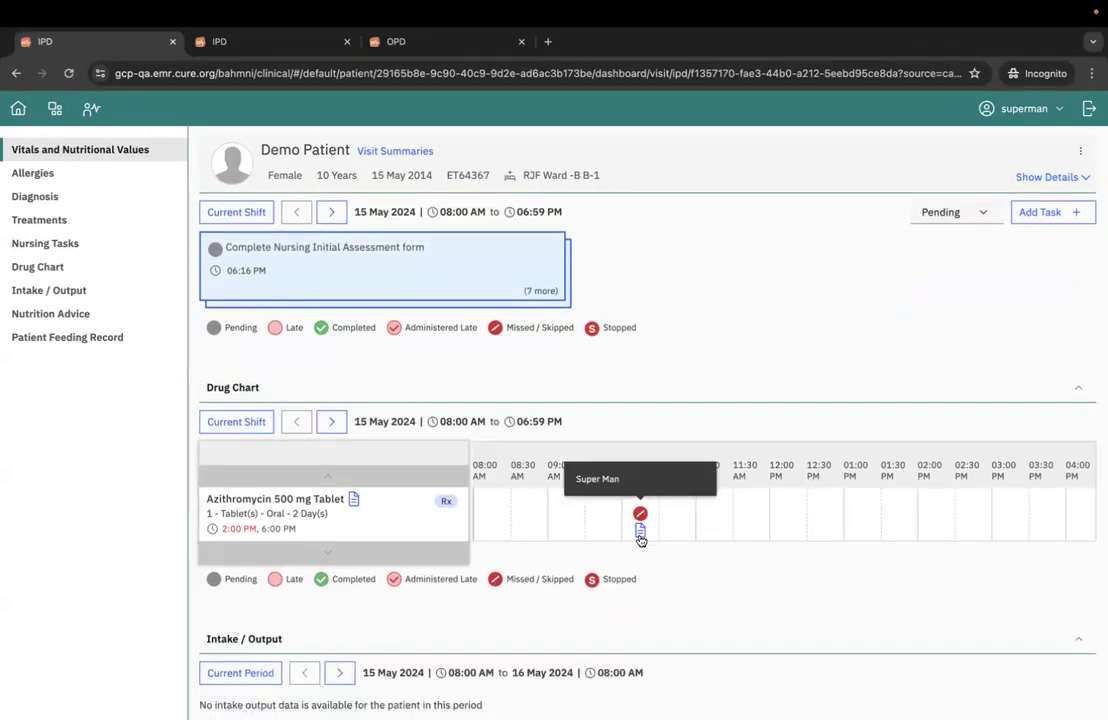
mouse_move(641, 537)
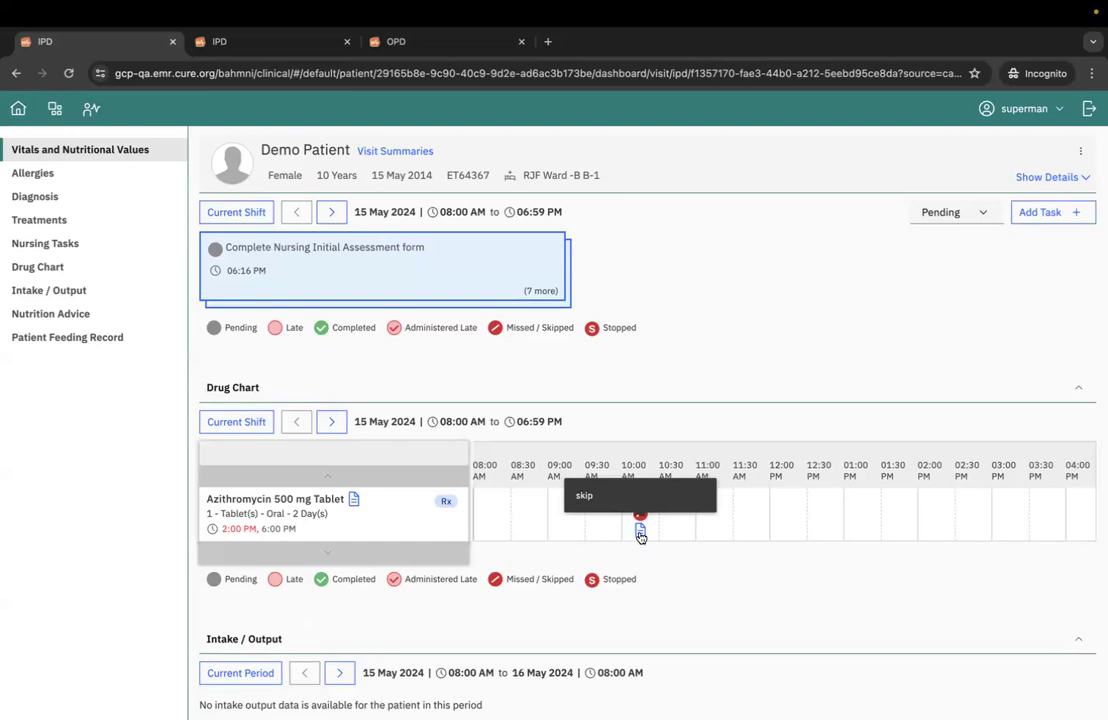
scroll(700, 520, right, 5)
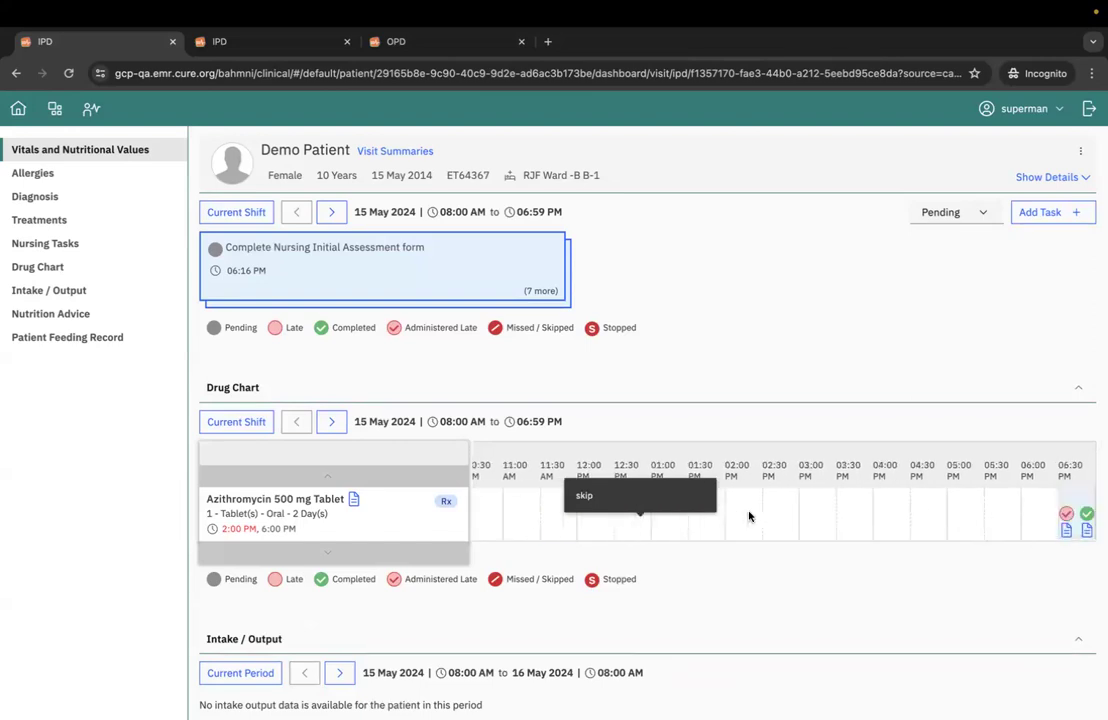
scroll(749, 516, left, 5)
- Add the Multivitamin Syrup treatment to the drug chart with the first dose at 06:50 PM and save it
scroll(904, 349, up, 4)
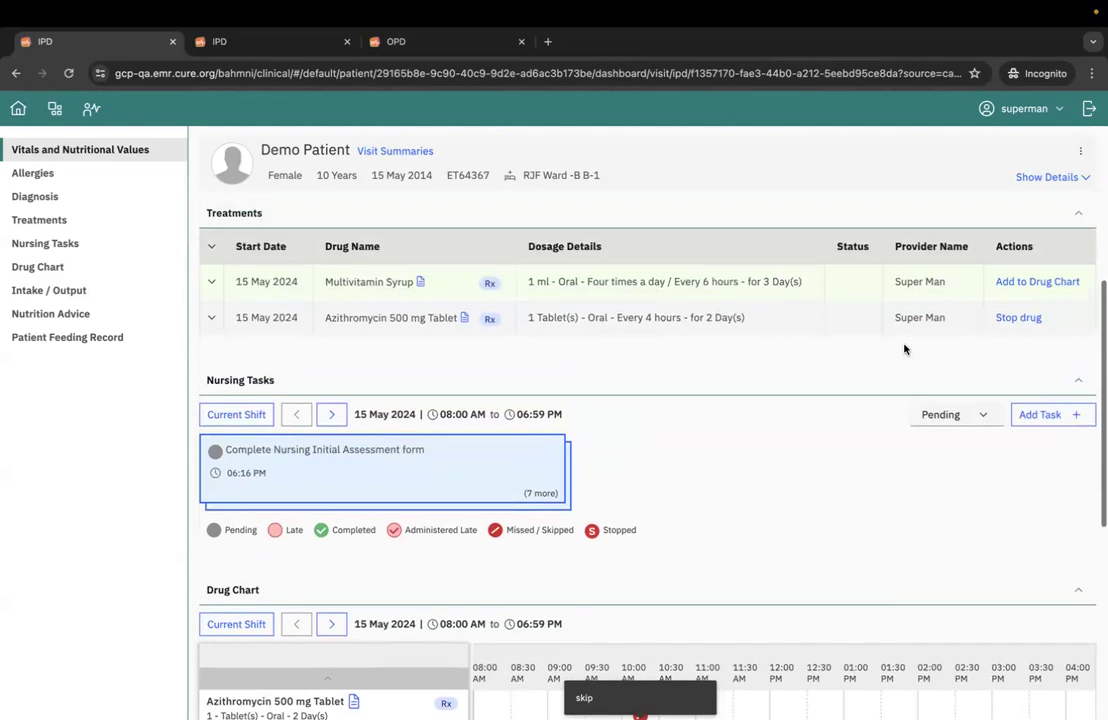
scroll(904, 349, up, 1)
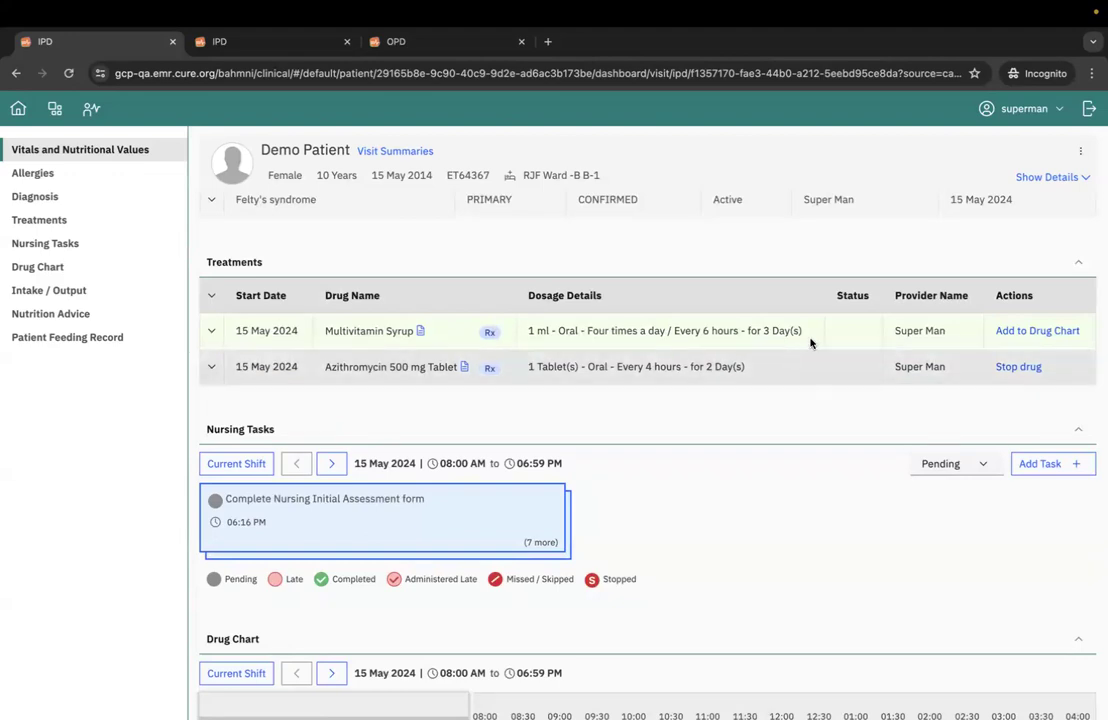
click(1005, 332)
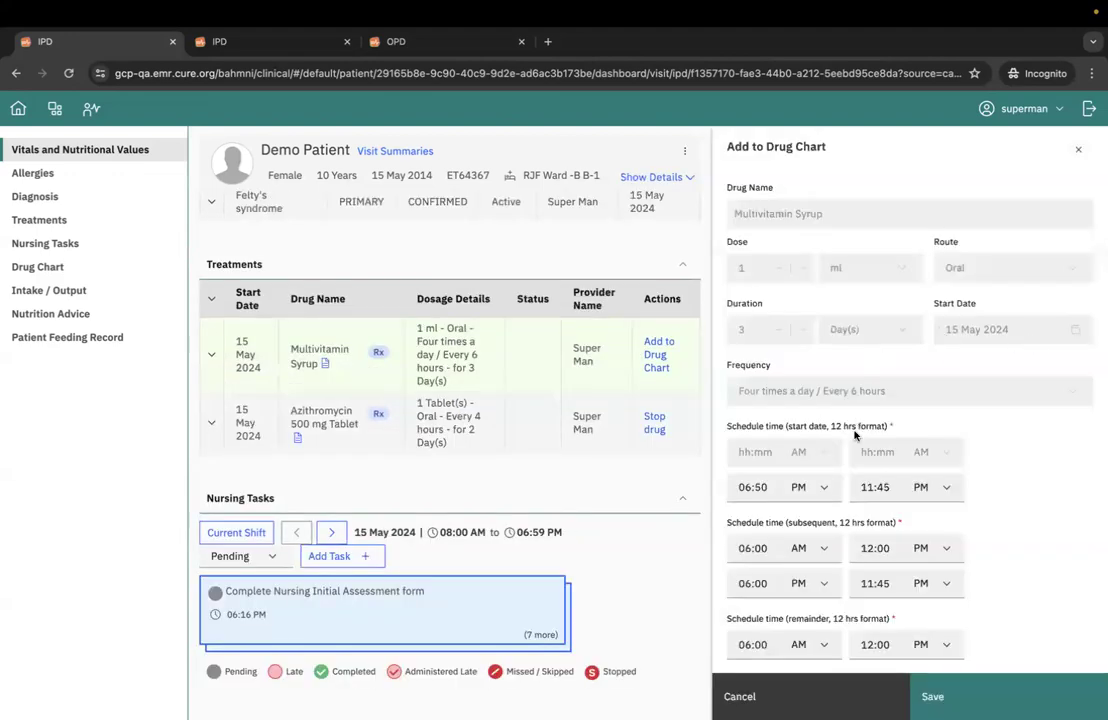
scroll(788, 445, down, 2)
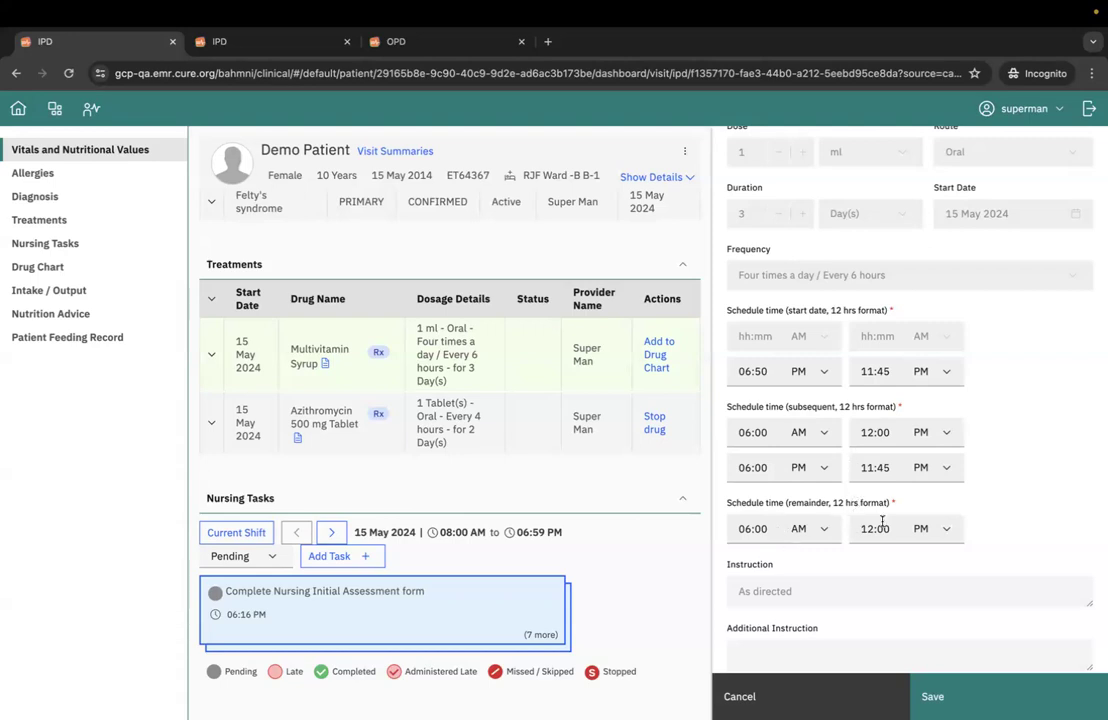
drag(769, 371, 738, 371)
click(755, 395)
click(773, 371)
click(932, 696)
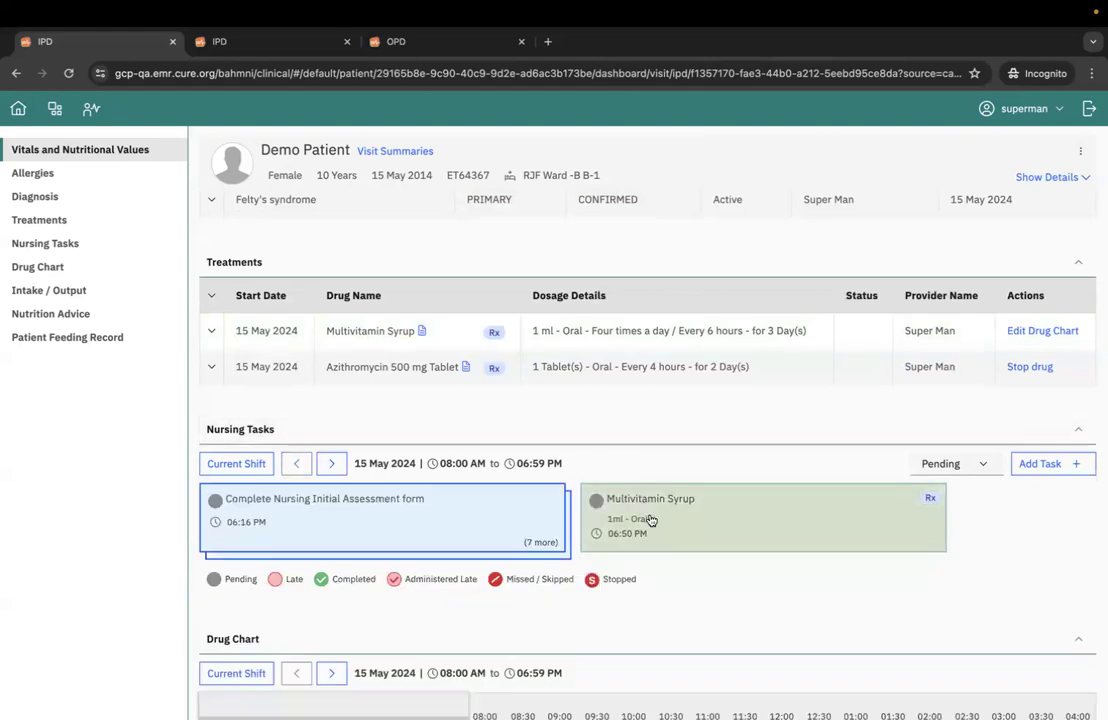
- Check the 06:30 PM slot of Multivitamin Syrup in the Drug Chart
scroll(650, 519, down, 5)
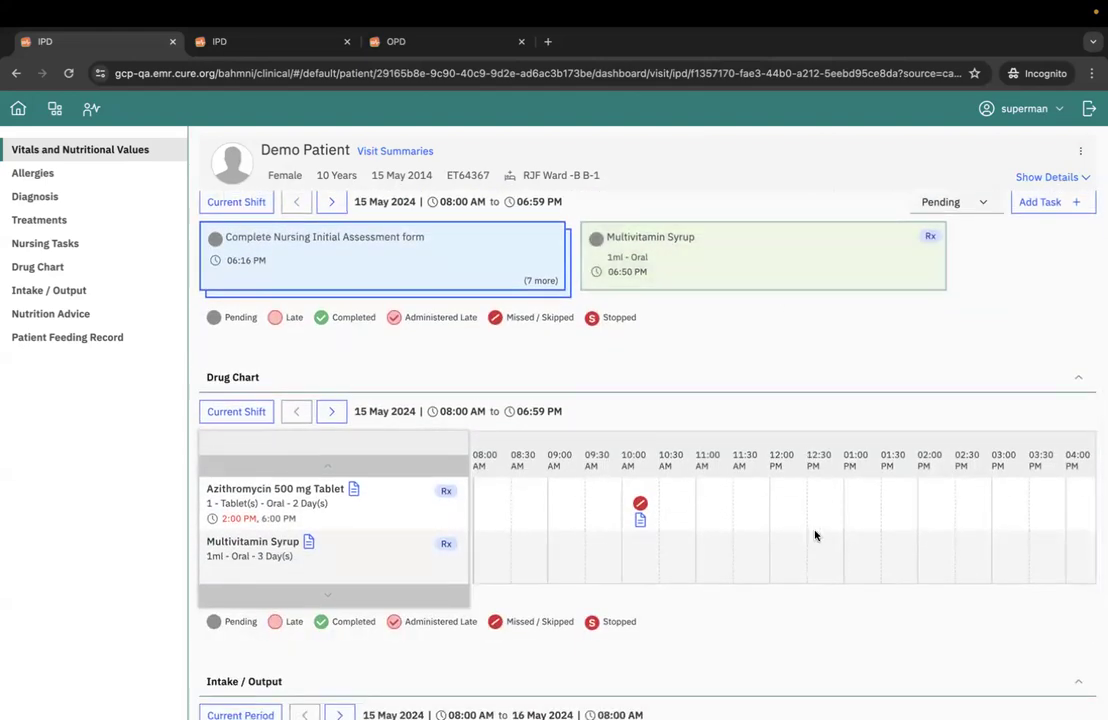
scroll(873, 556, right, 10)
scroll(931, 371, up, 1)
scroll(800, 360, up, 1)
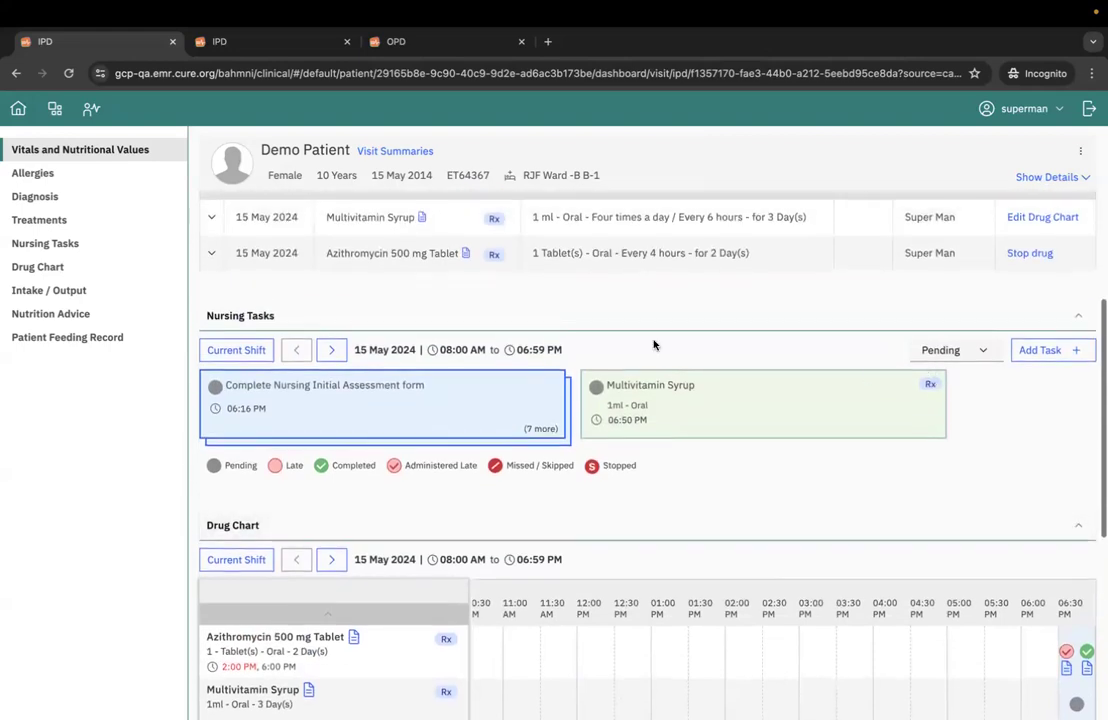
- View the nursing tasks of the next two shifts and return to the current shift
scroll(425, 349, up, 1)
click(332, 416)
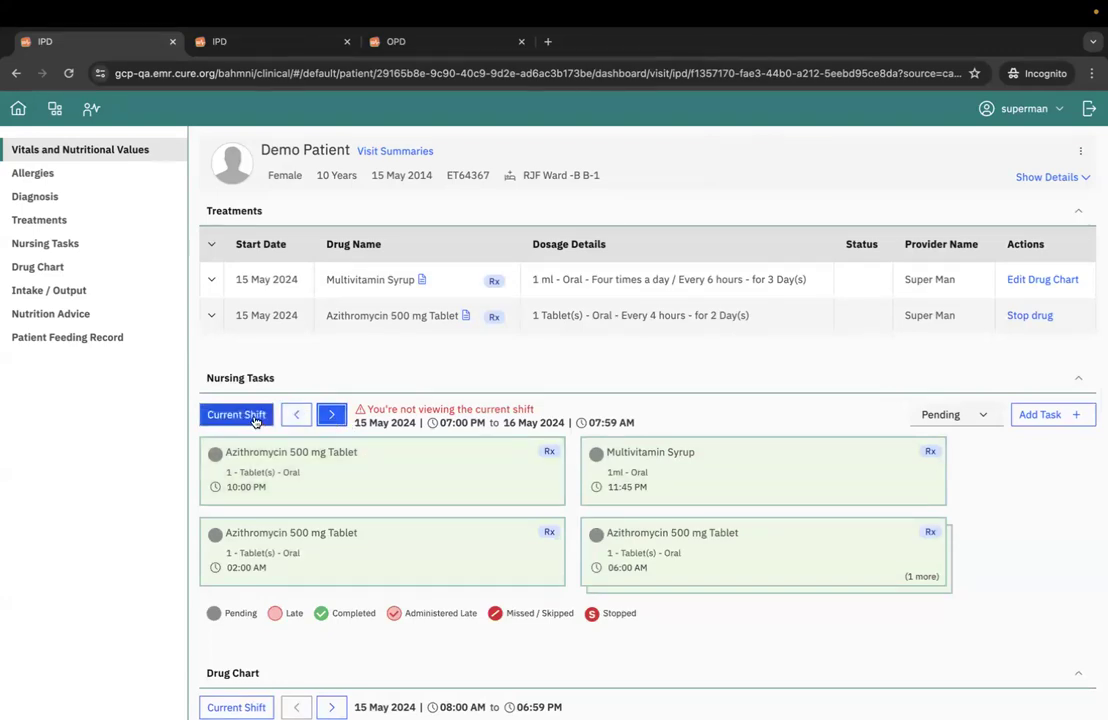
click(333, 416)
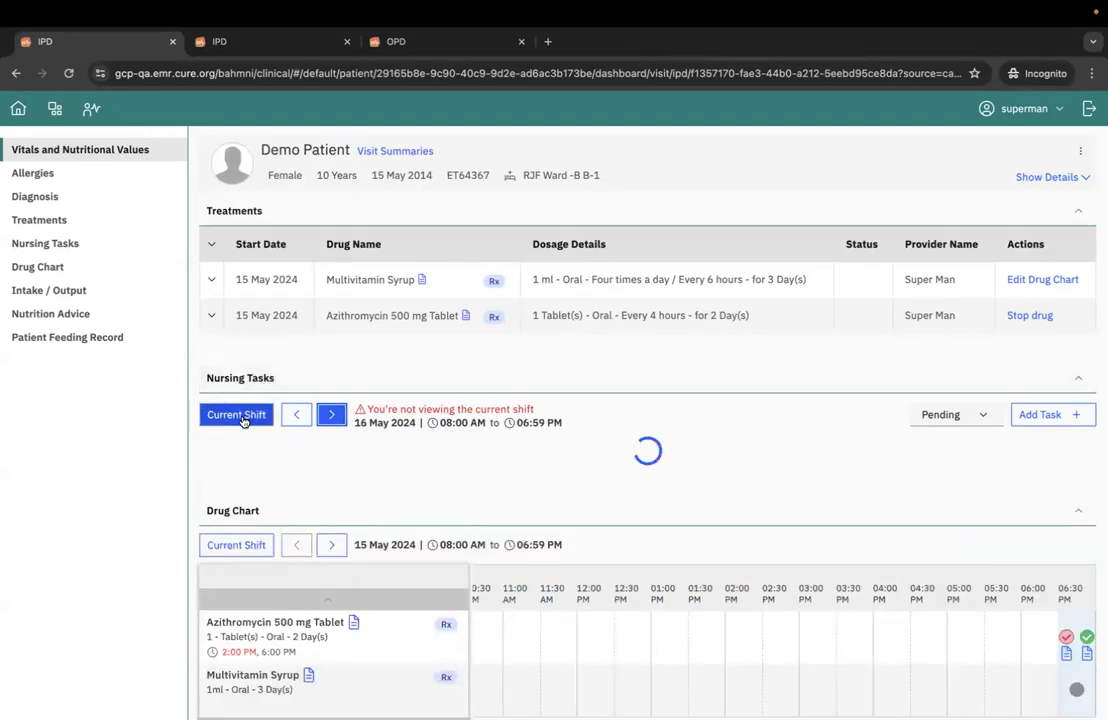
click(255, 417)
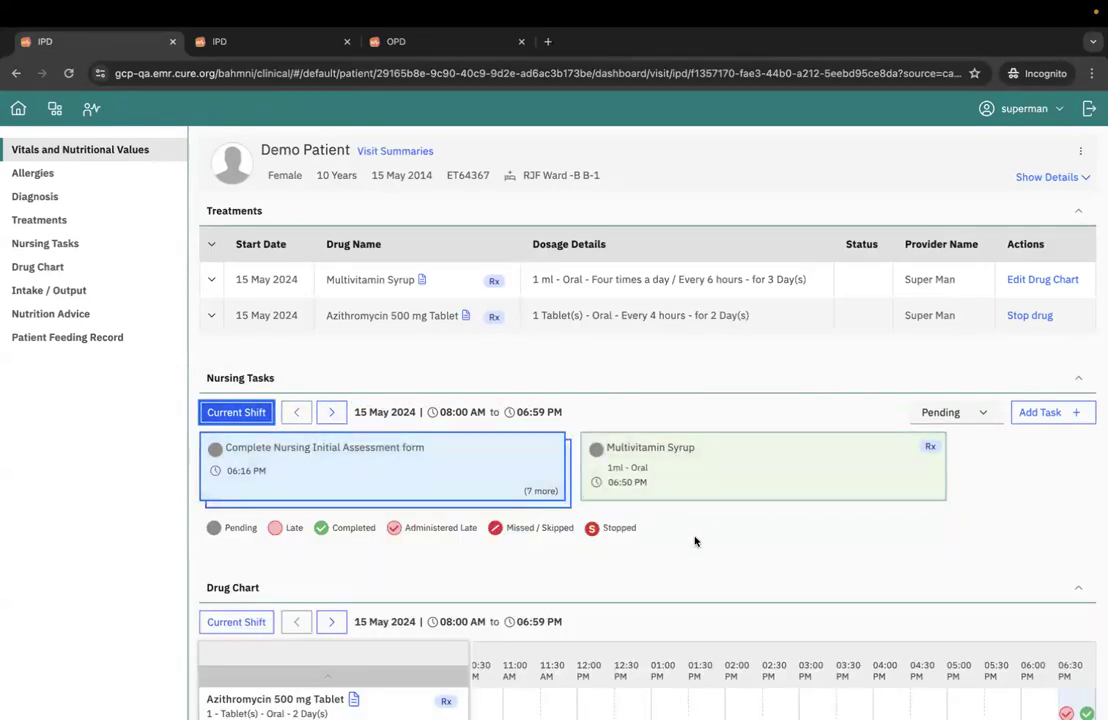
- Review the current shift's Drug Chart entries for Azithromycin 500 mg Tablet and Multivitamin Syrup
scroll(700, 541, down, 1)
scroll(886, 492, down, 2)
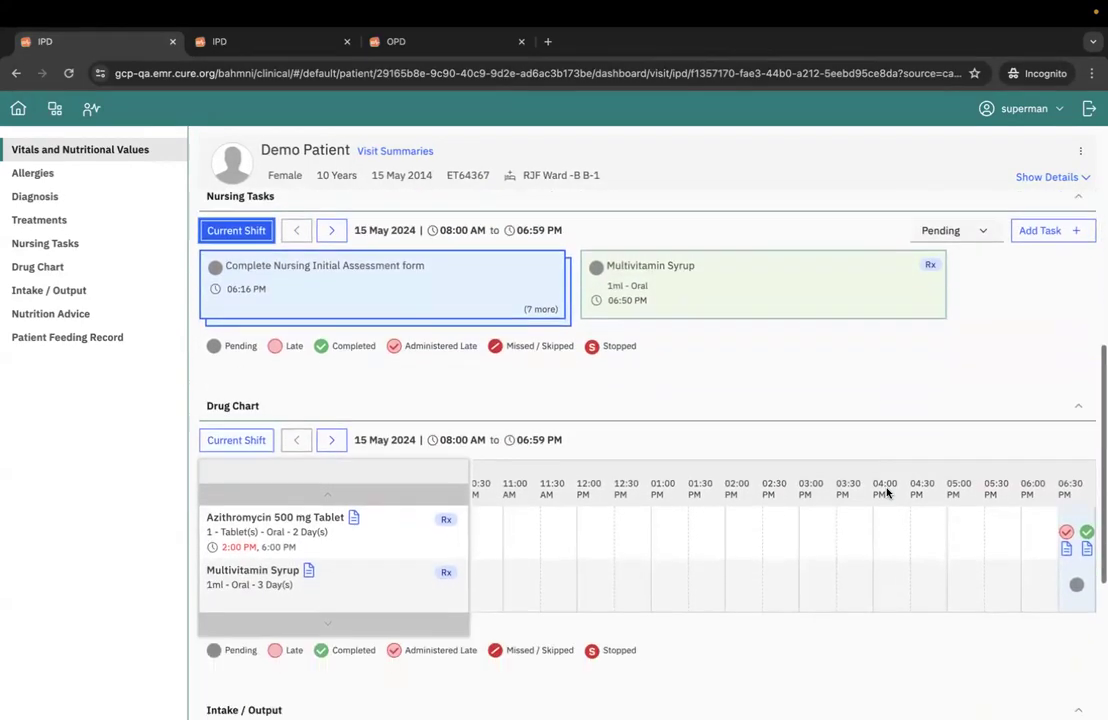
scroll(886, 492, down, 1)
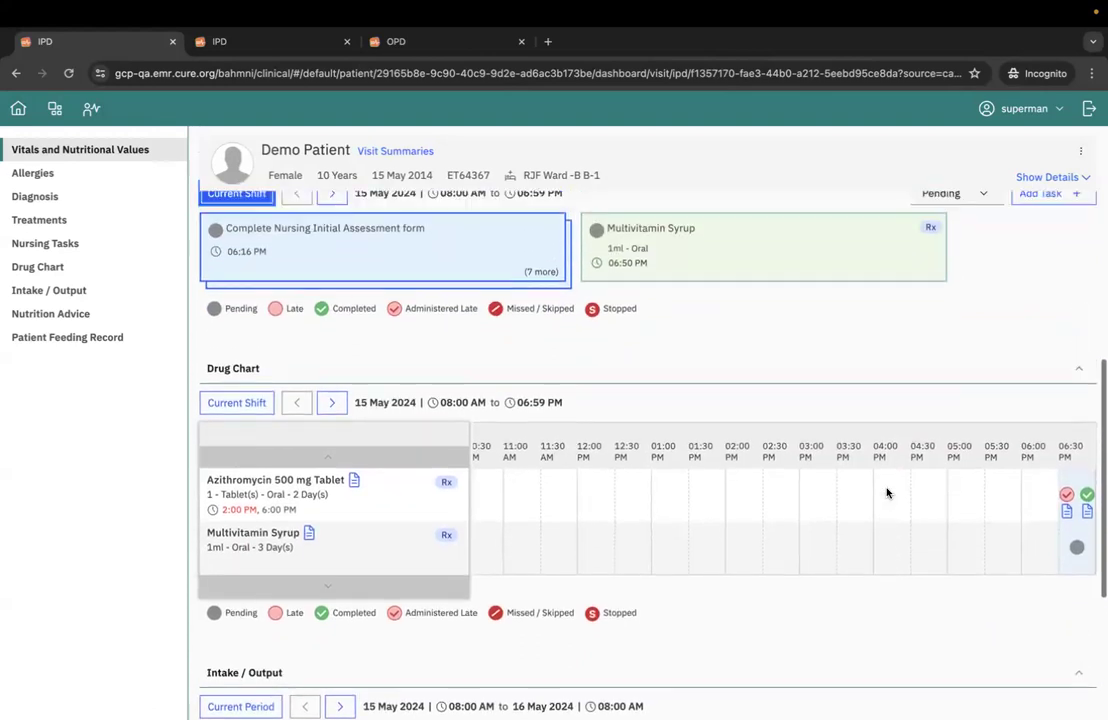
scroll(886, 492, up, 1)
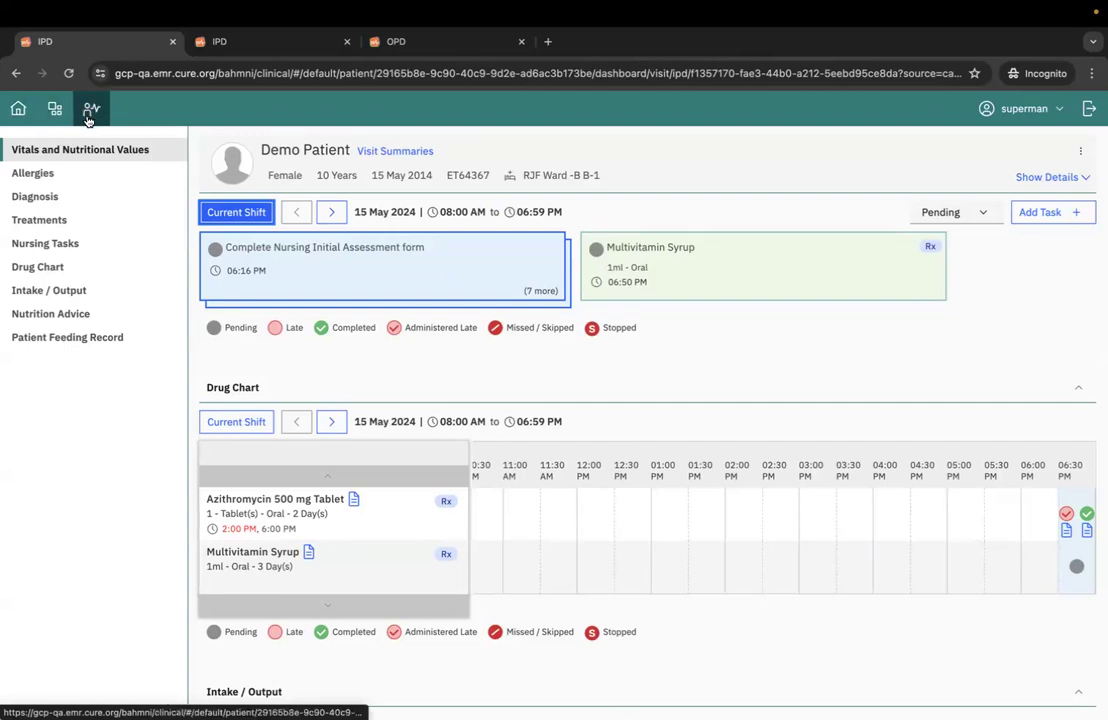
click(1050, 108)
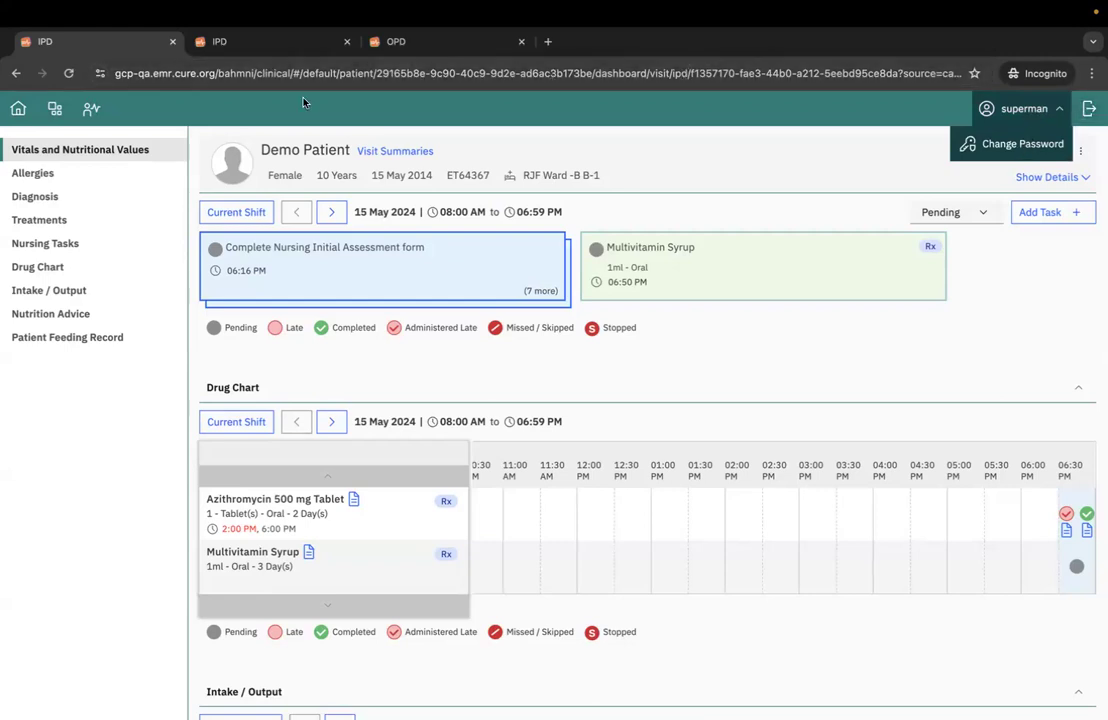
- Return to the RJF Ward care view dashboard and review the bed B-1 patient's 06:00 PM tasks
click(55, 108)
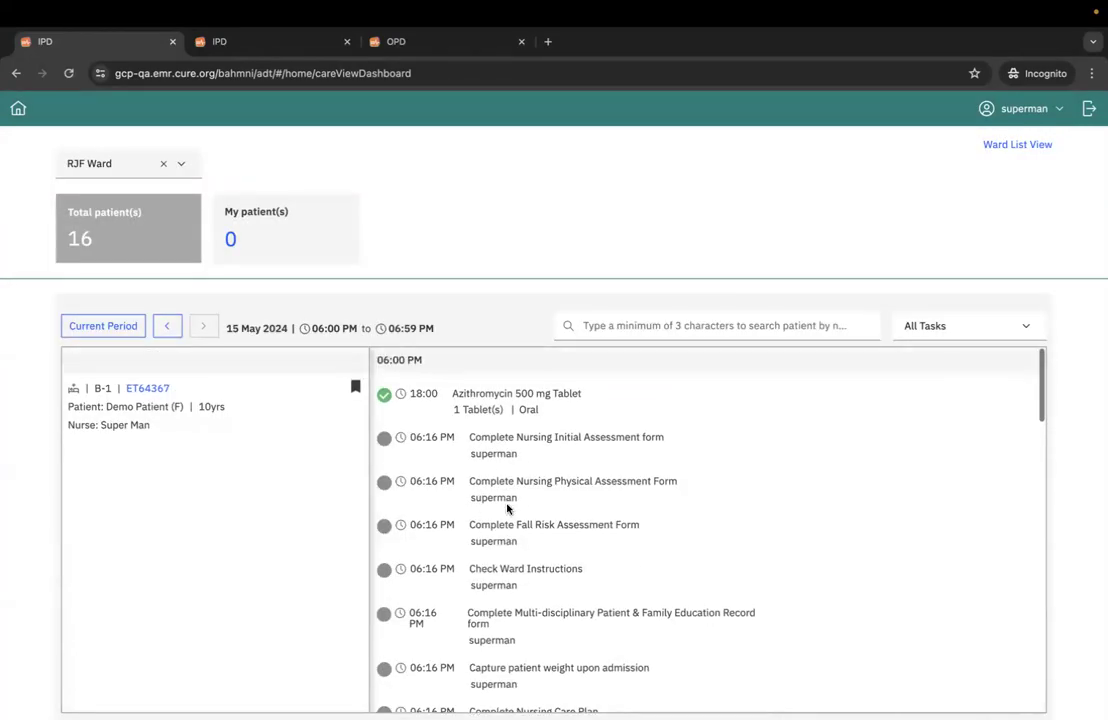
scroll(569, 279, down, 2)
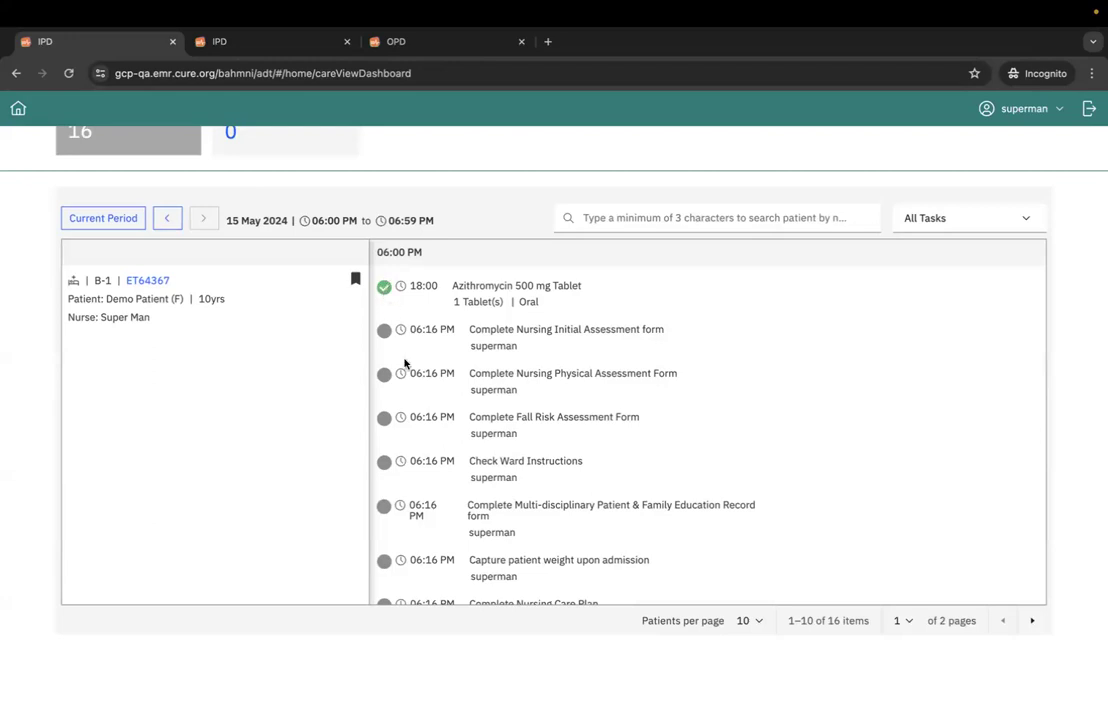
scroll(405, 363, down, 5)
scroll(405, 363, up, 5)
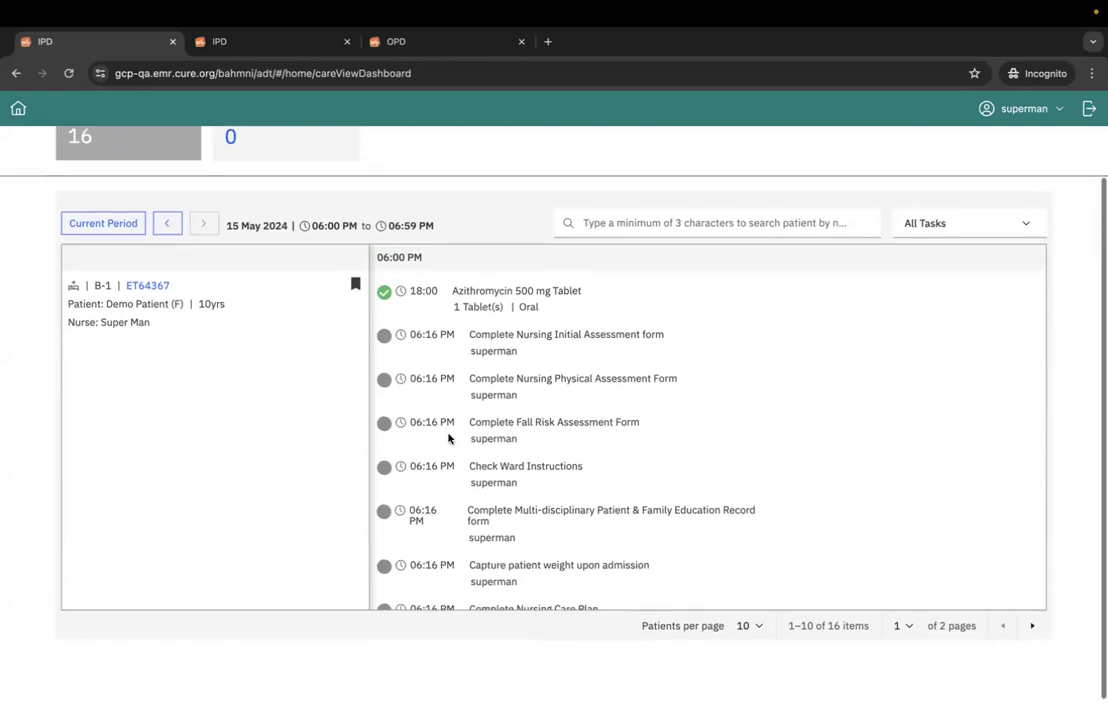
scroll(450, 440, up, 1)
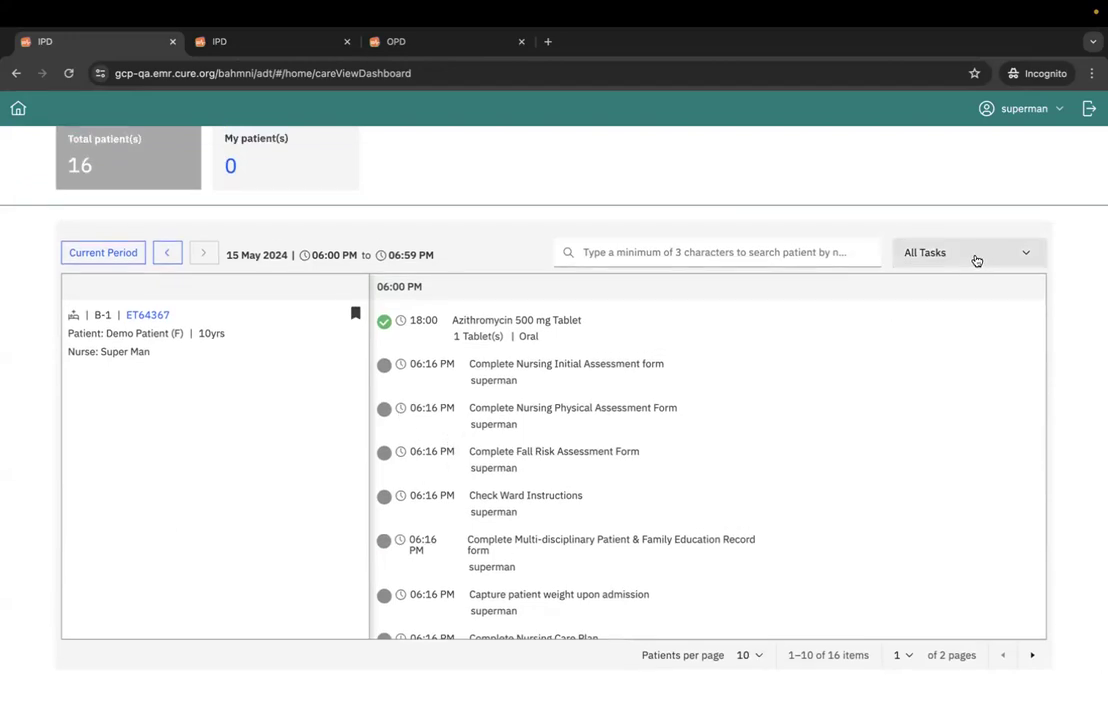
- Filter the RJF Ward care view to show only Medication Tasks
click(973, 258)
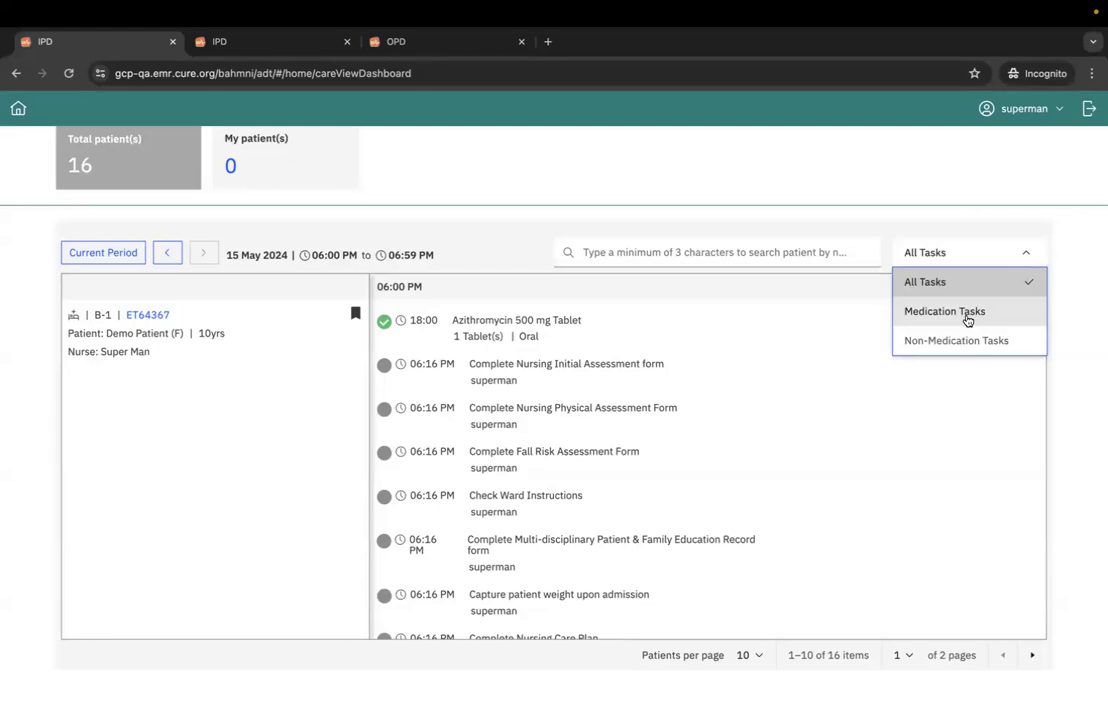
click(945, 312)
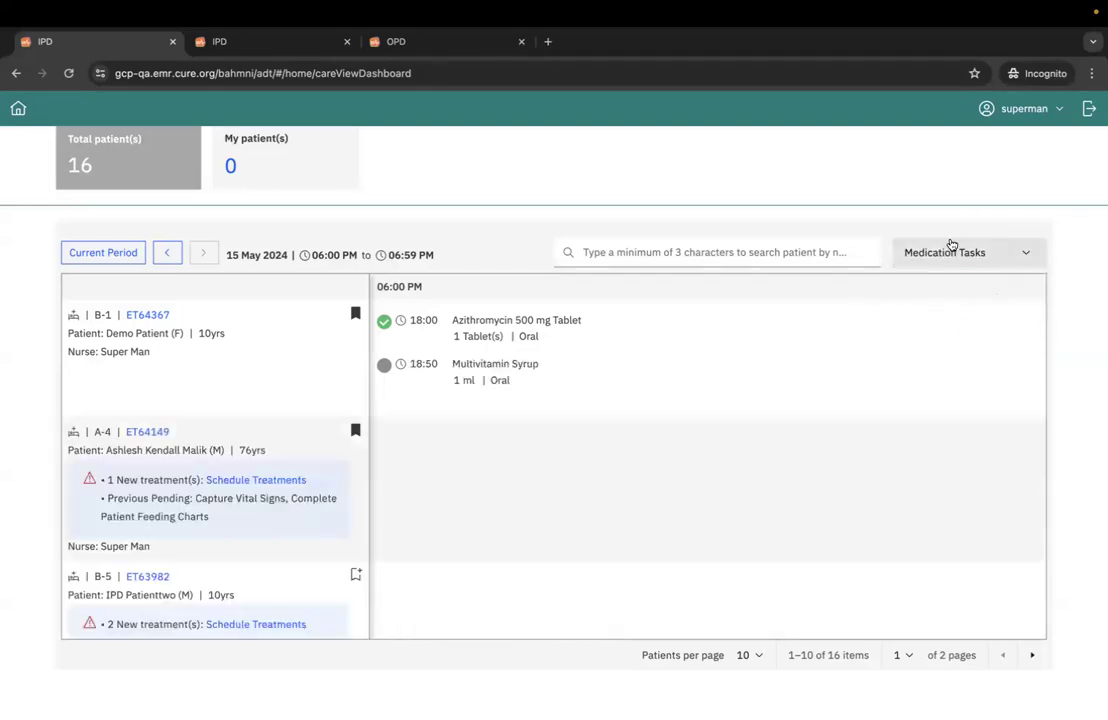
click(661, 251)
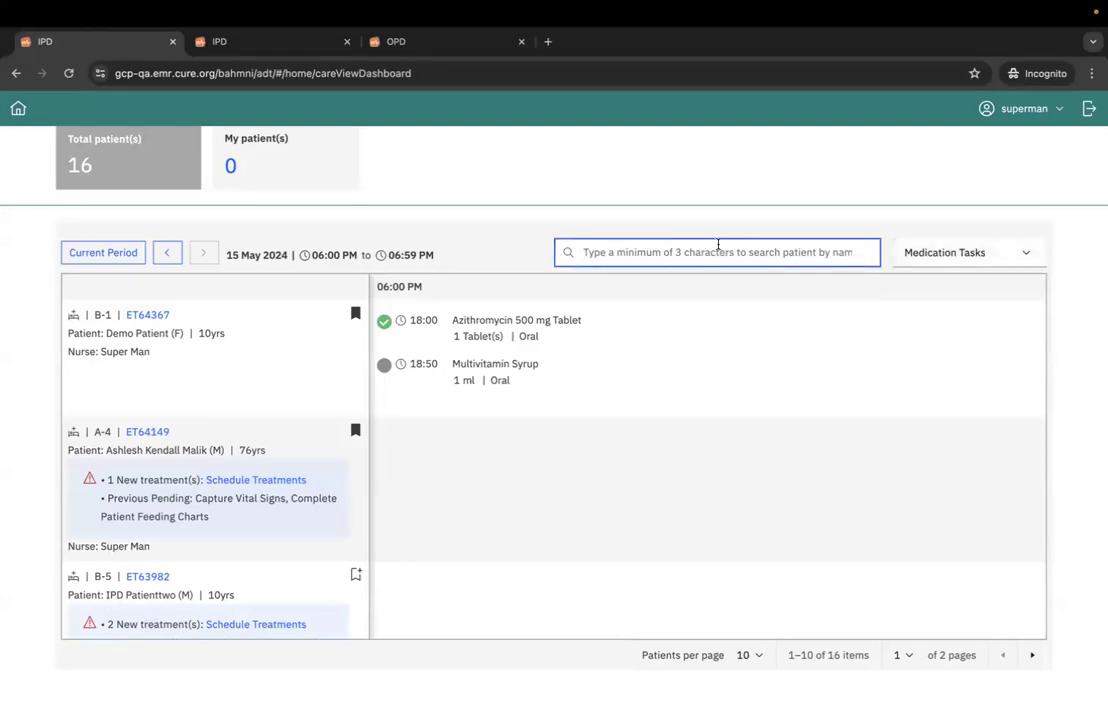
- View the nurse's own patients in RJF Ward, then return to all ward patients and review their alerts and medication tasks
scroll(435, 240, up, 2)
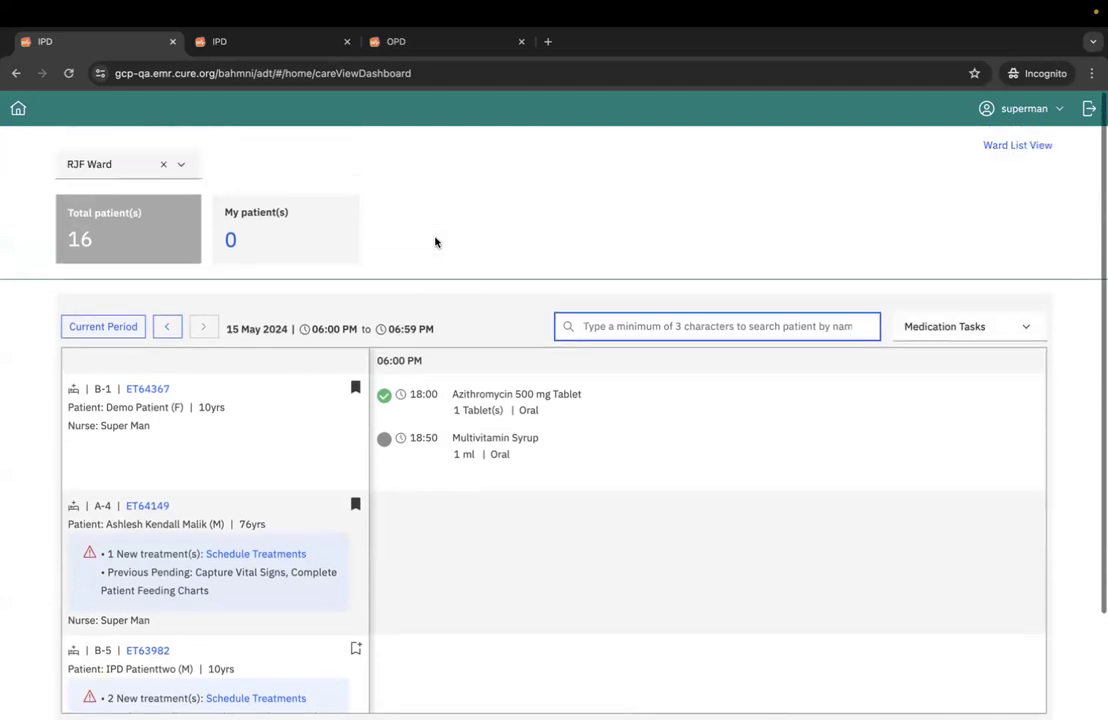
click(280, 229)
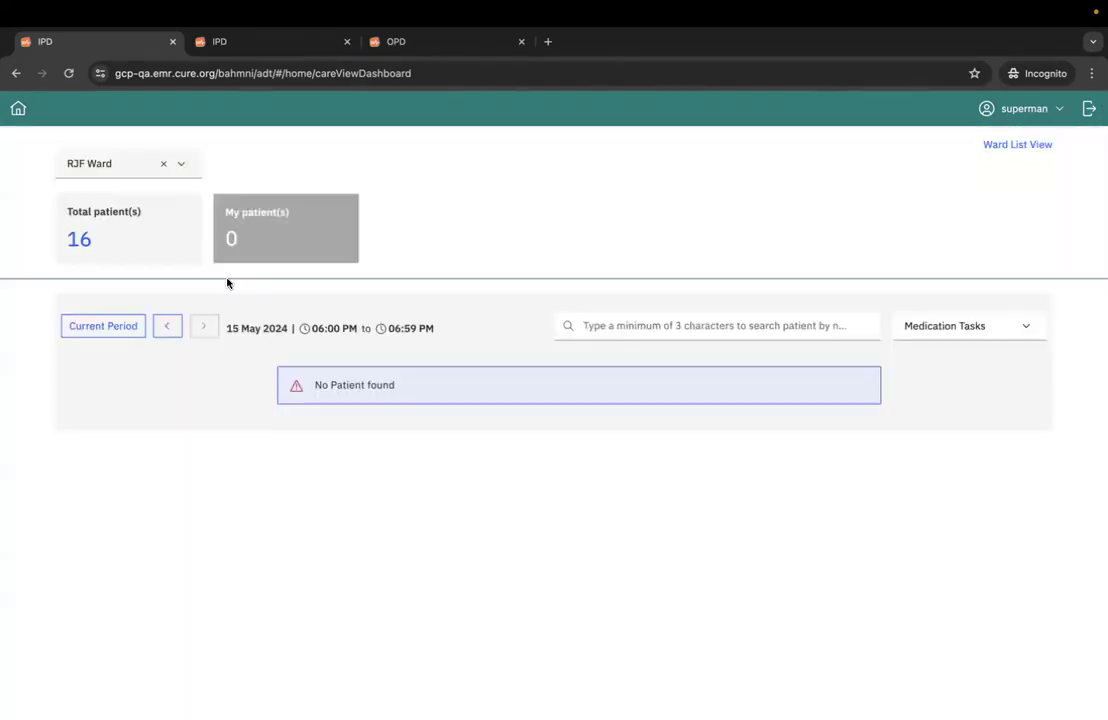
click(116, 231)
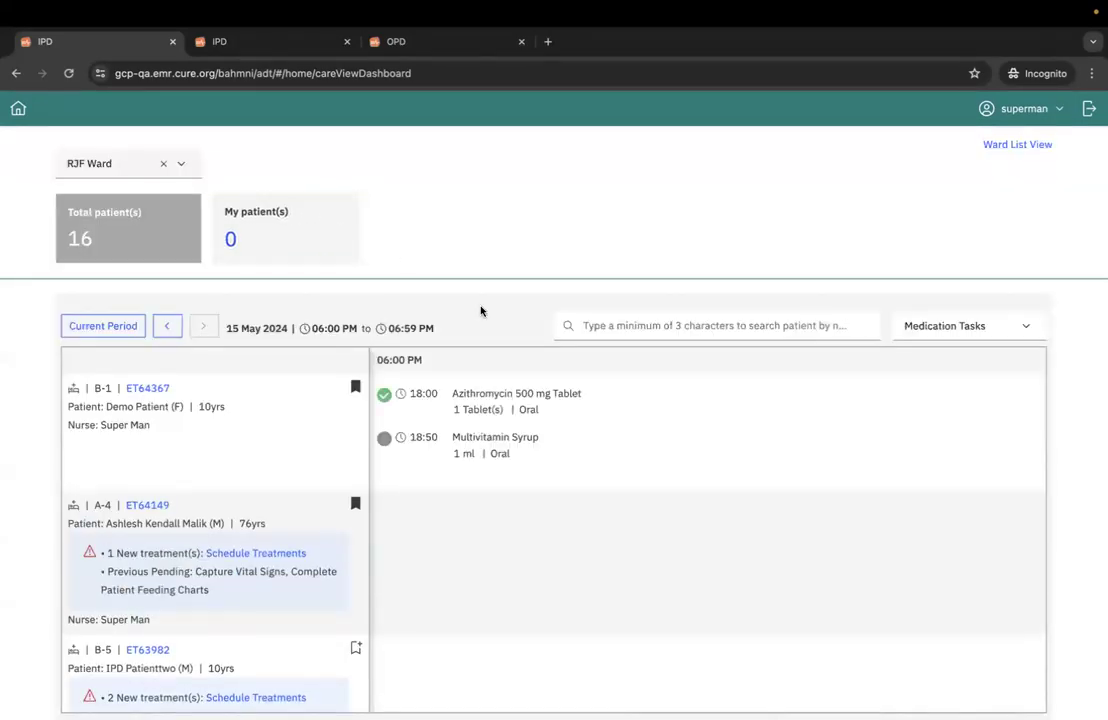
scroll(240, 427, down, 2)
scroll(240, 430, up, 2)
scroll(537, 131, down, 3)
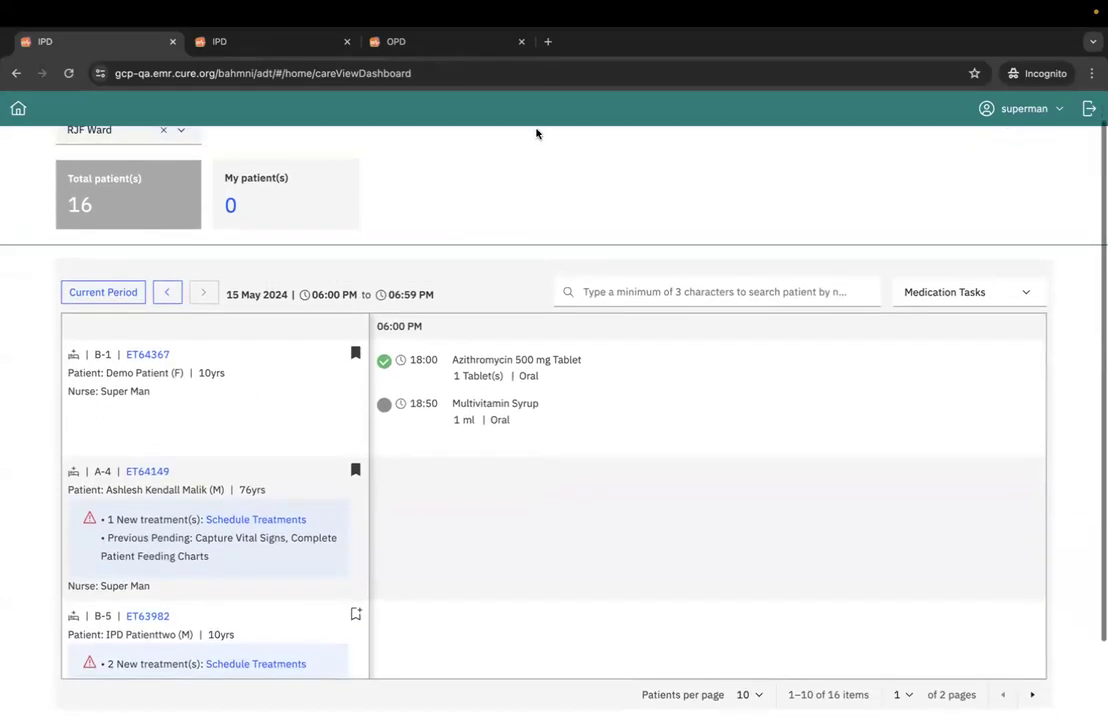
scroll(265, 516, down, 2)
scroll(265, 514, up, 2)
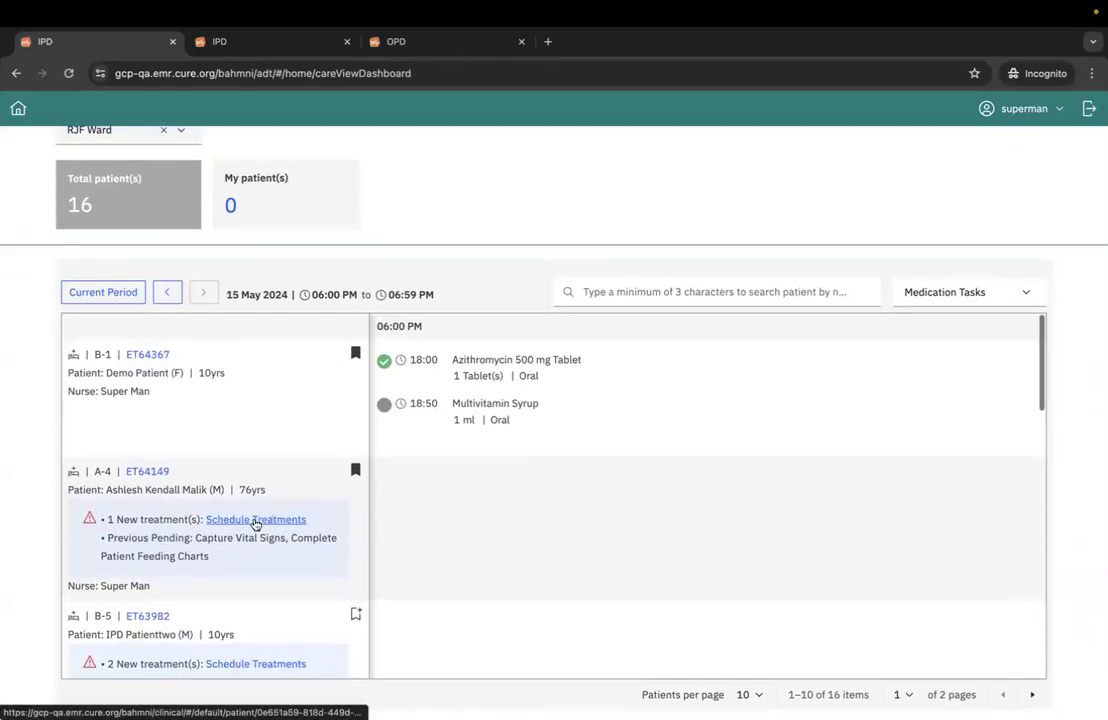
scroll(220, 452, up, 2)
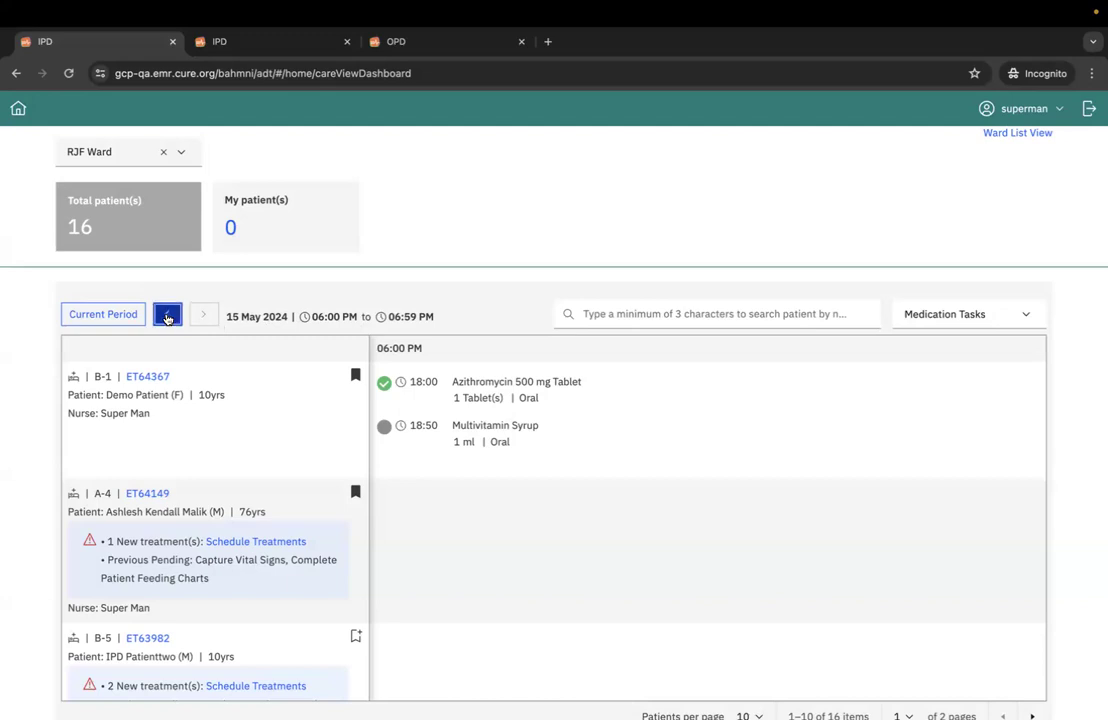
- Browse the care view's earlier periods back to 08:00 AM on 15 May 2024 and return to the 06:00 PM period
click(165, 314)
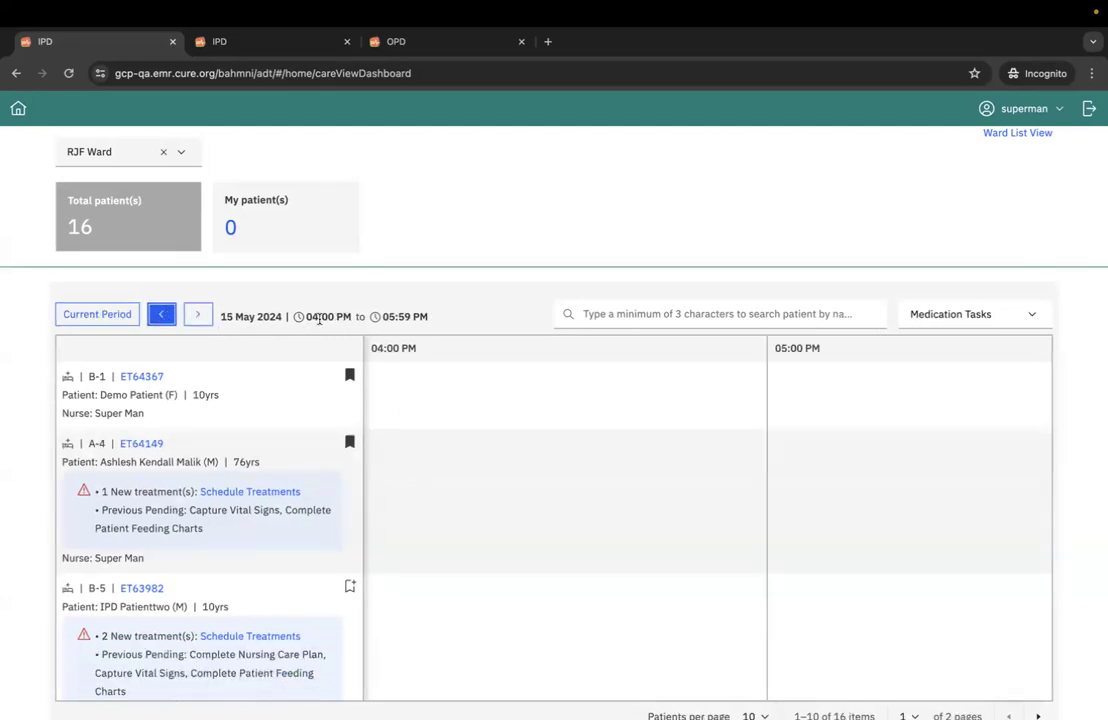
click(160, 316)
click(159, 318)
click(158, 318)
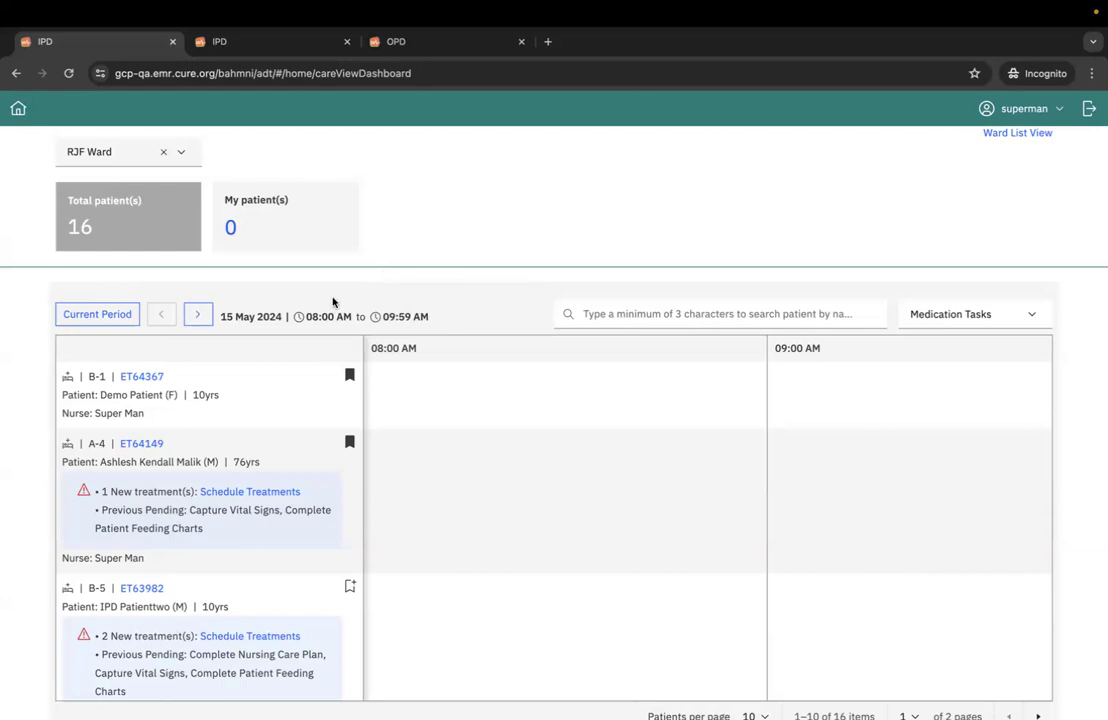
click(198, 316)
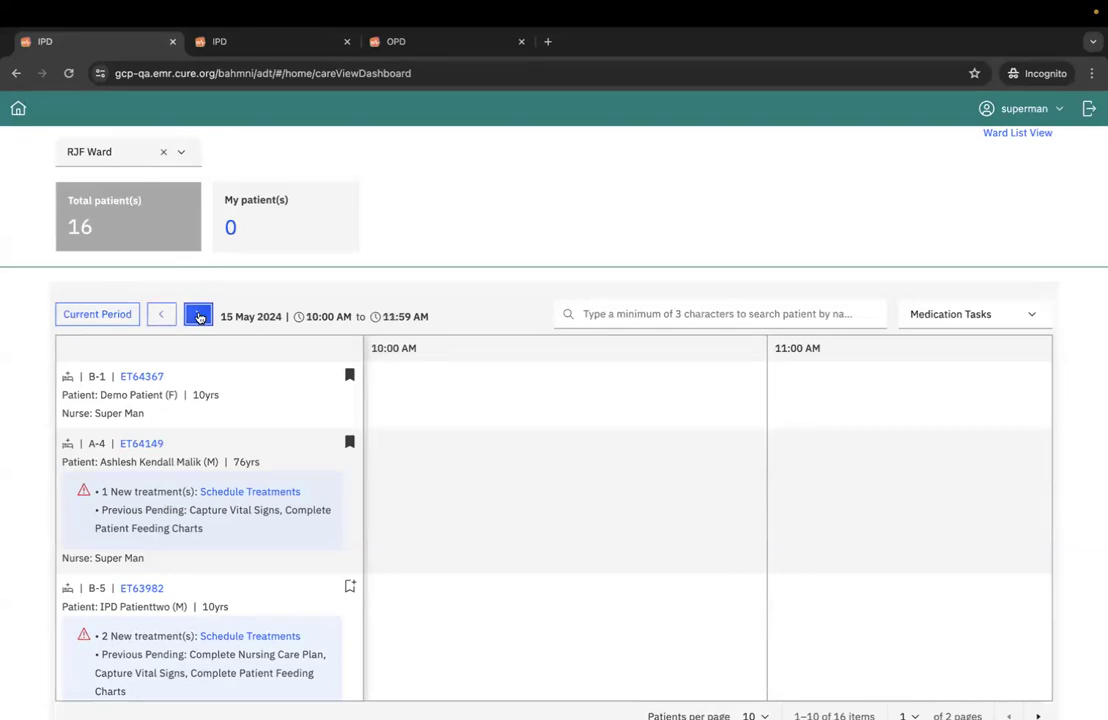
click(198, 316)
click(198, 316)
click(198, 316)
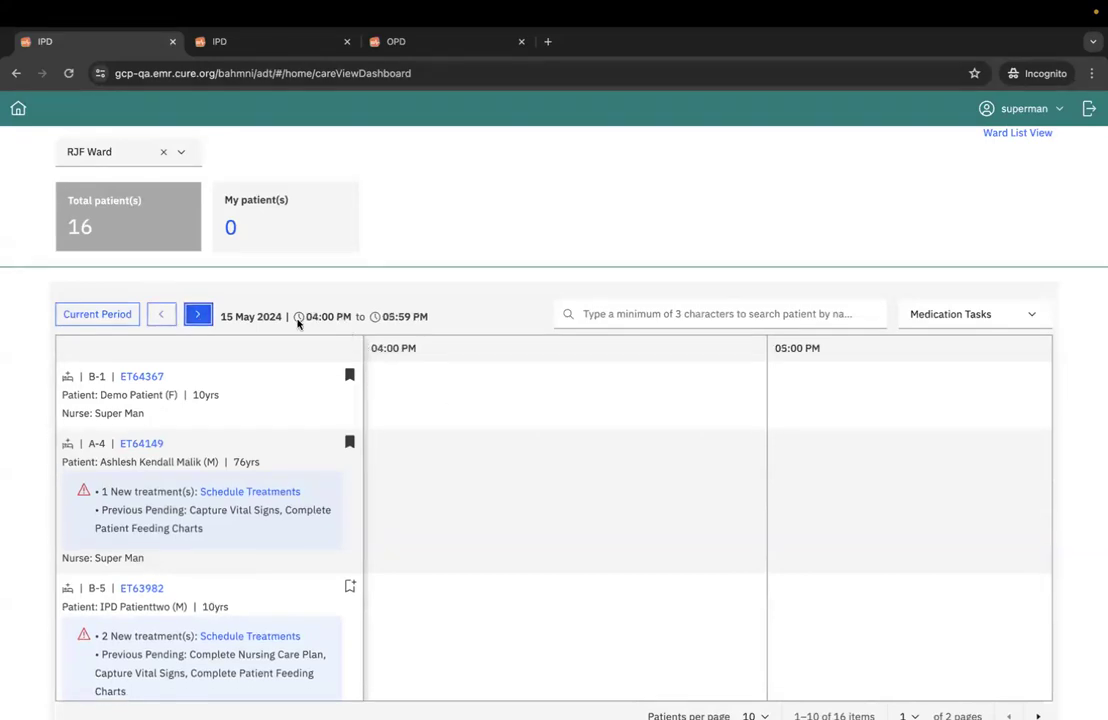
click(198, 316)
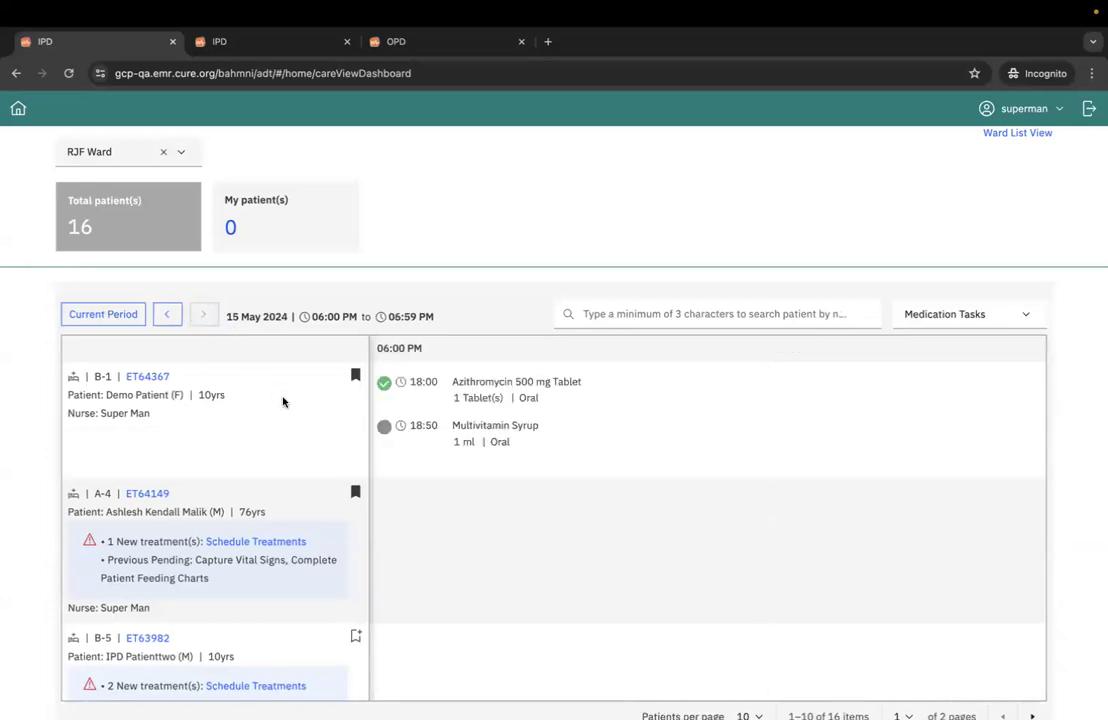
- Review the 06:00 PM medication tasks of the ward patients on the first page and check the patients-per-page setting
scroll(559, 347, down, 1)
scroll(559, 347, up, 1)
scroll(533, 450, down, 10)
scroll(533, 450, down, 6)
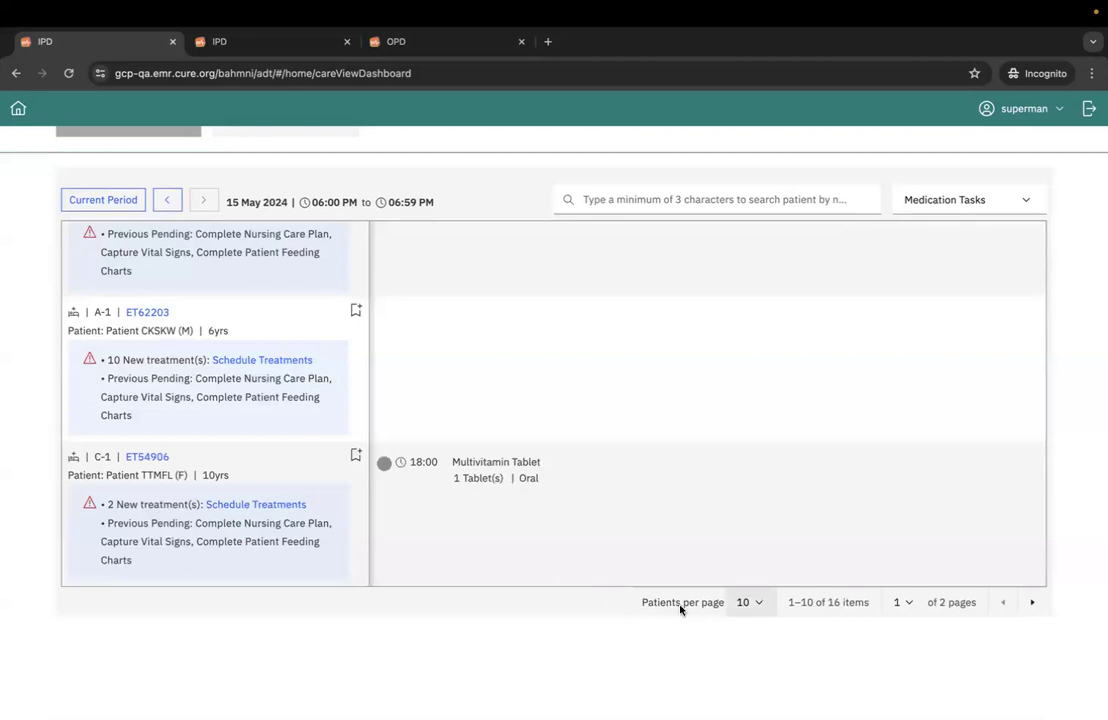
click(748, 605)
click(748, 605)
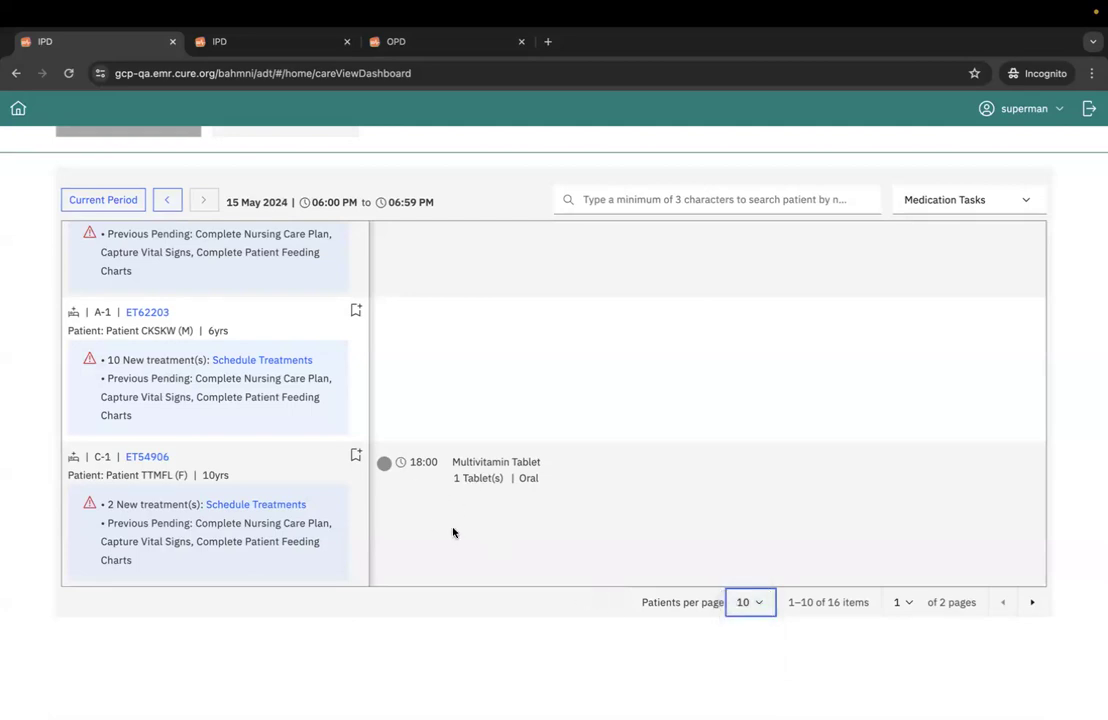
scroll(616, 522, up, 5)
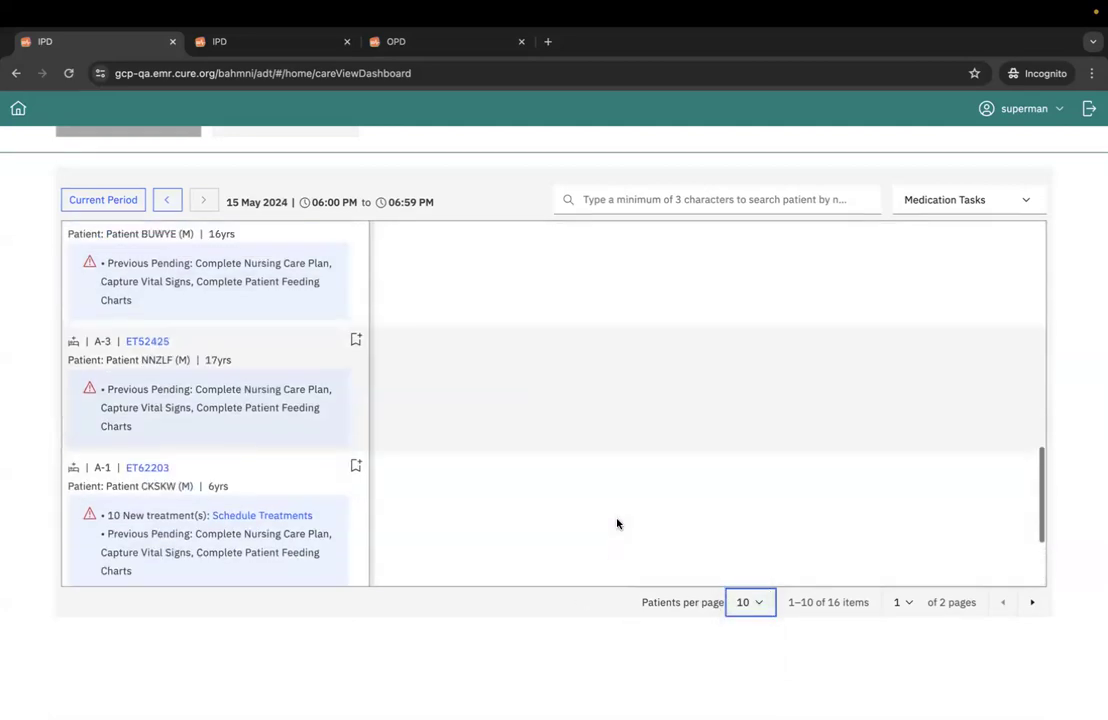
scroll(616, 522, up, 2)
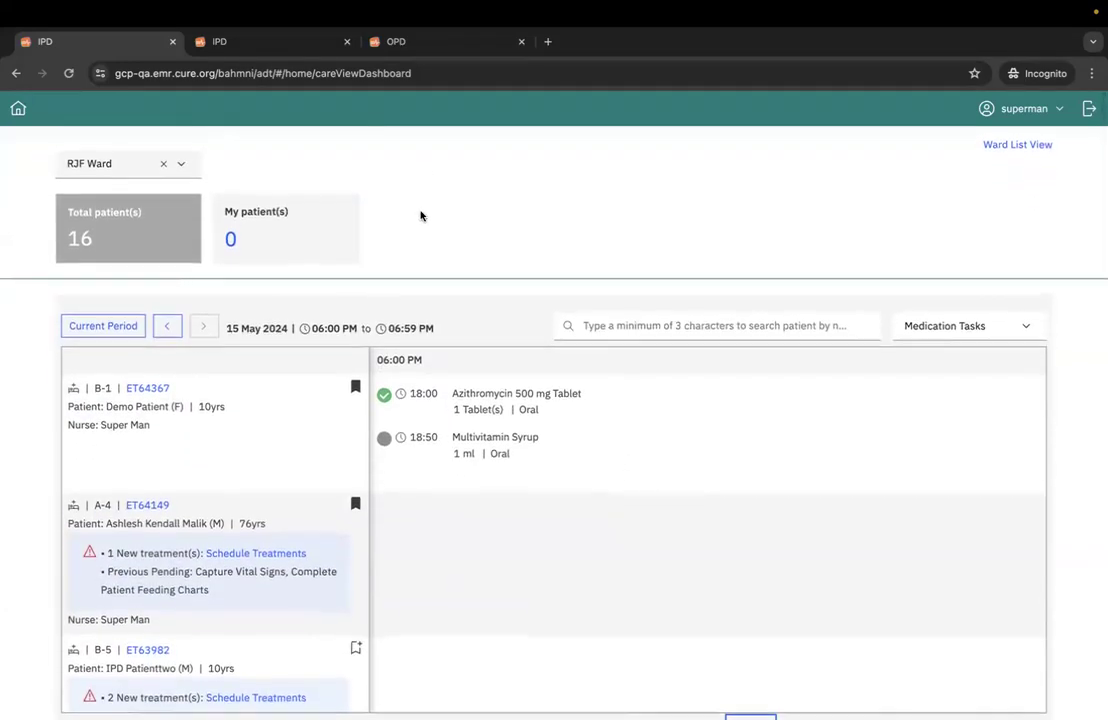
- Open the bed B-1 patient's dashboard from the active patients list in the OPD browser tab
click(265, 41)
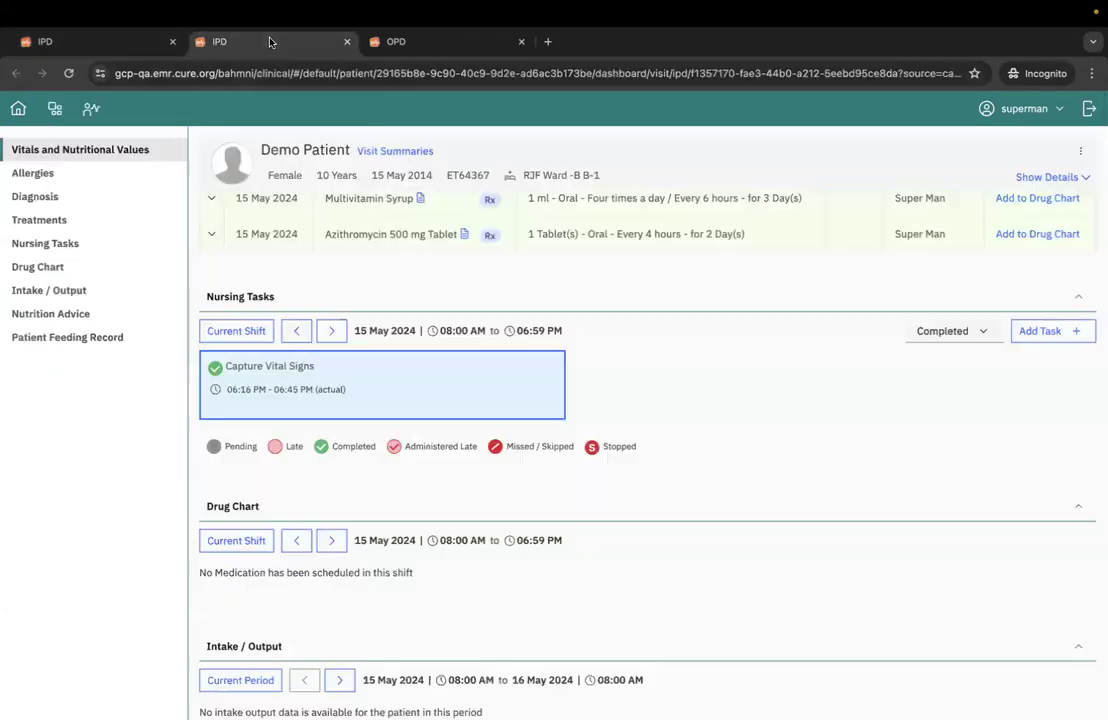
click(420, 45)
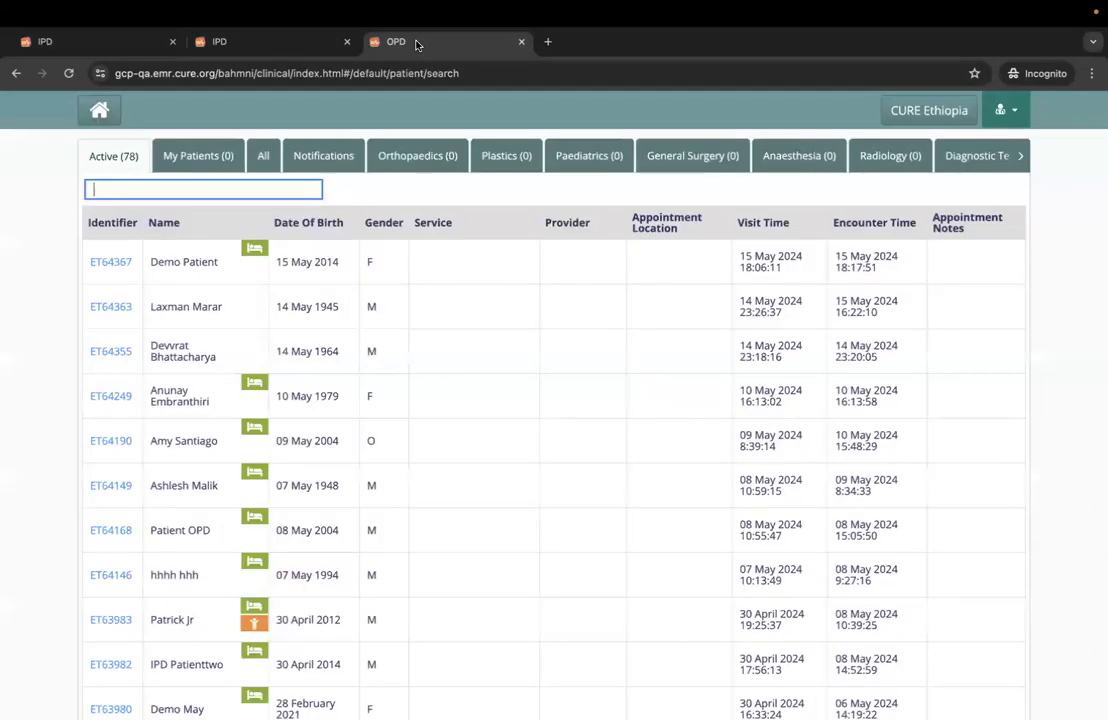
click(112, 261)
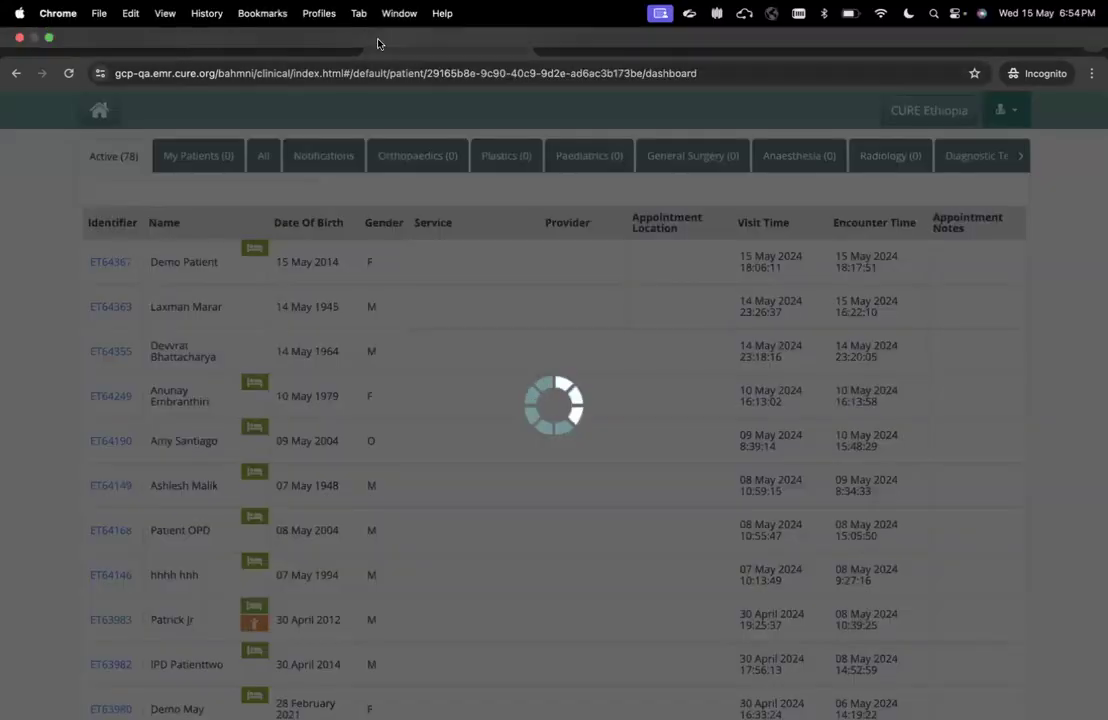
click(279, 43)
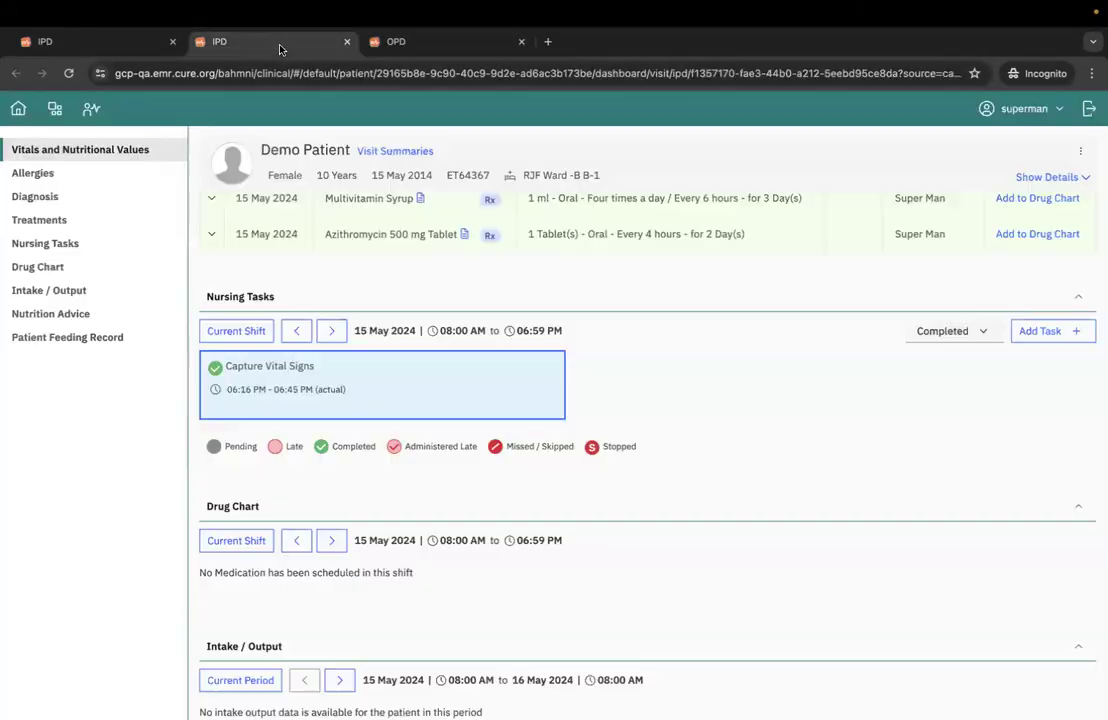
click(420, 45)
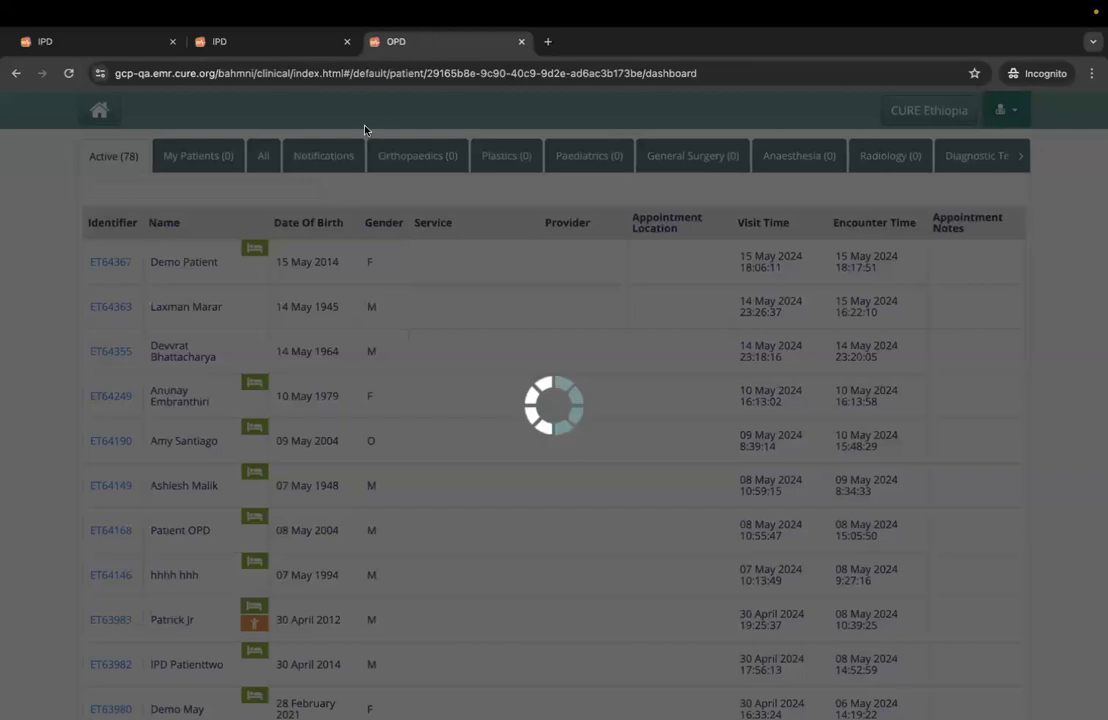
- Close the extra IPD browser tab with the patient's dashboard and return to the RJF Ward care view
click(269, 41)
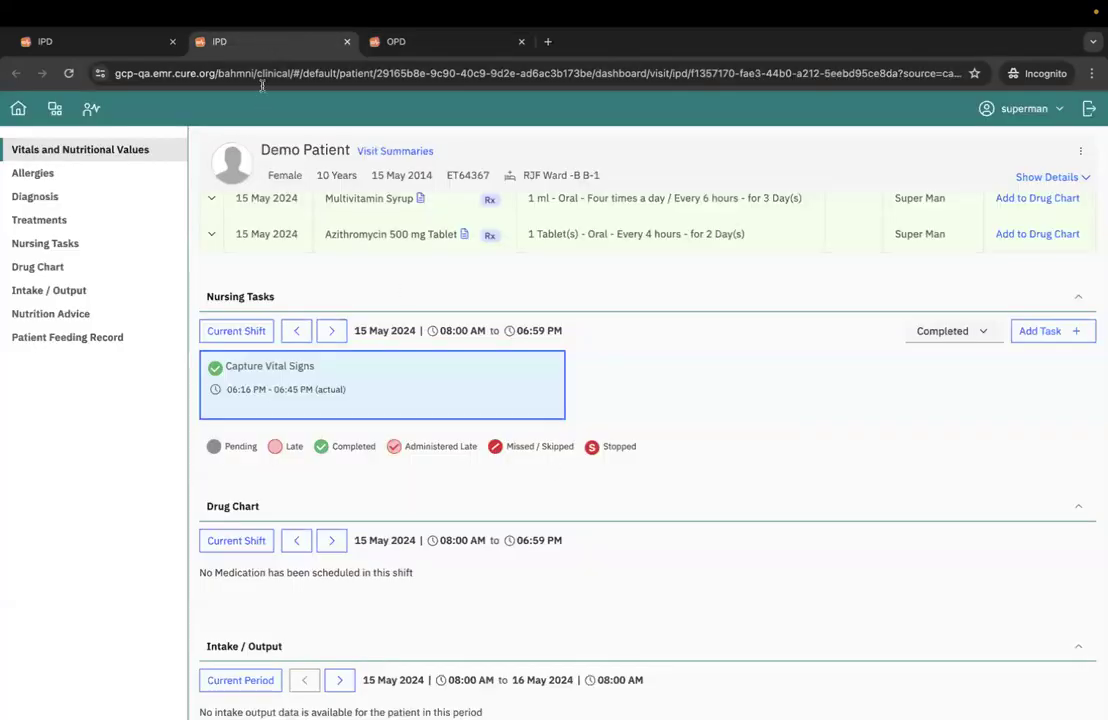
click(313, 40)
click(264, 41)
click(45, 41)
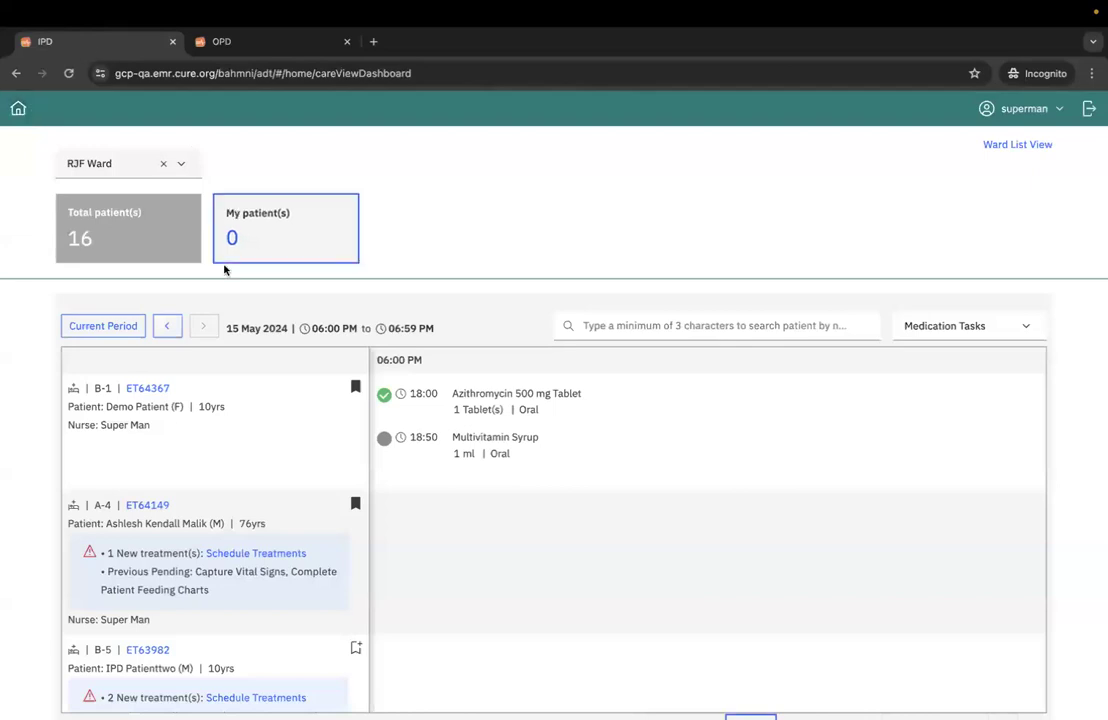
- Open the bed B-1 patient's IPD dashboard and start a new nursing task for the current shift
click(137, 389)
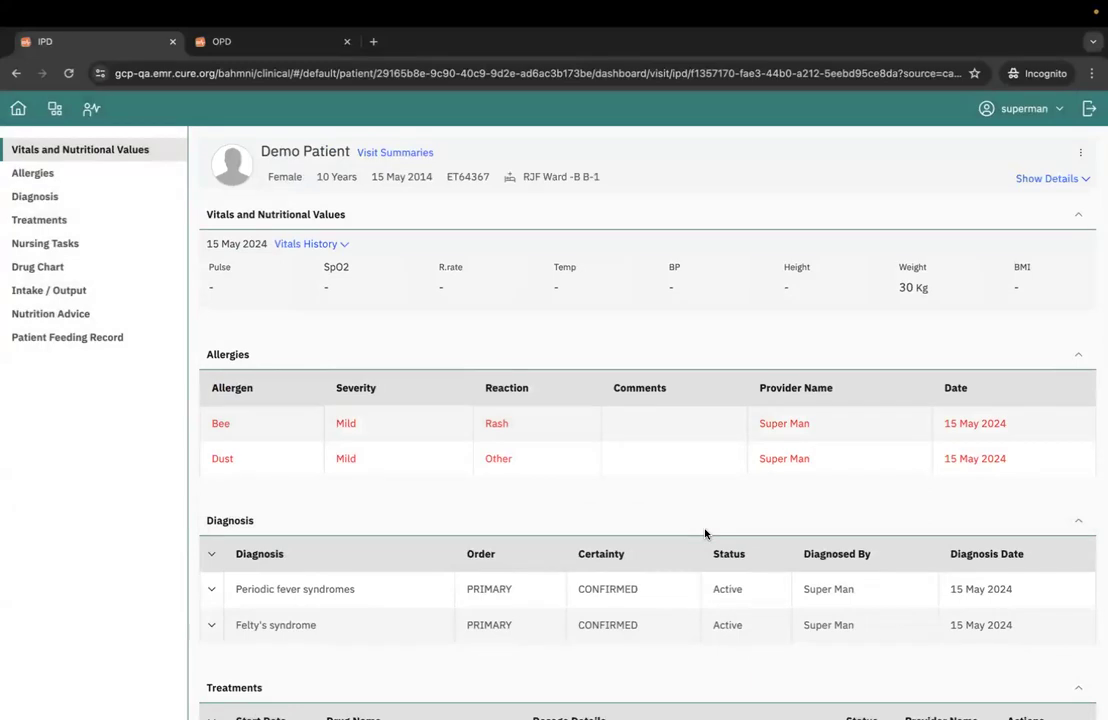
scroll(705, 534, down, 3)
scroll(705, 534, down, 5)
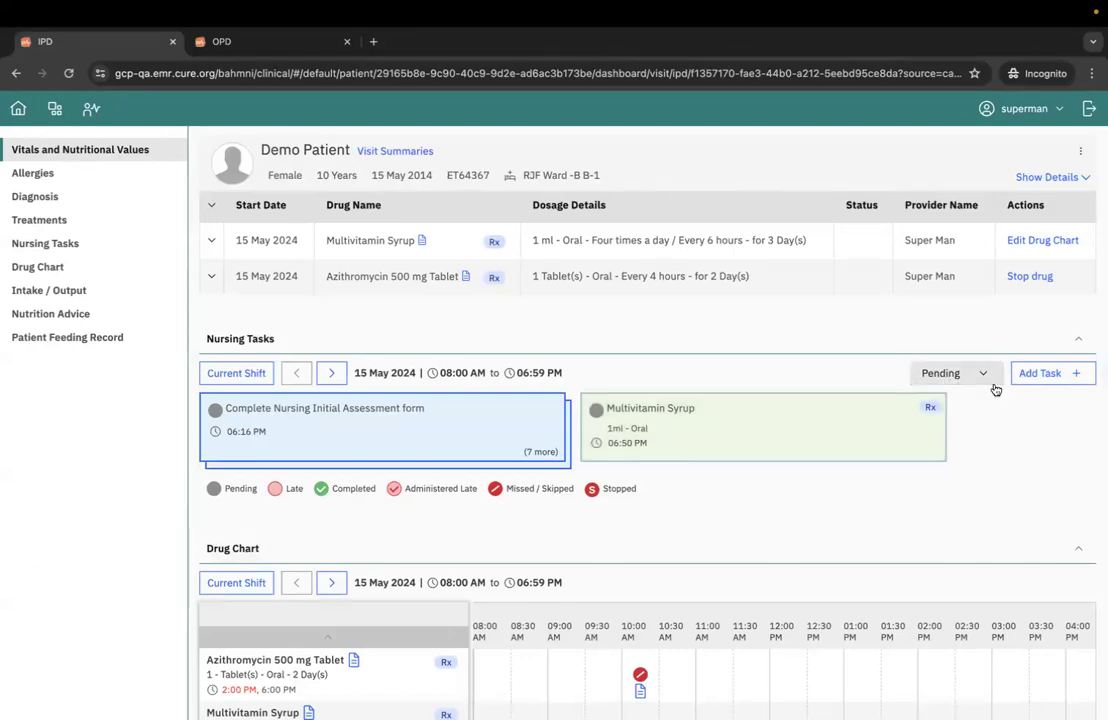
click(1038, 373)
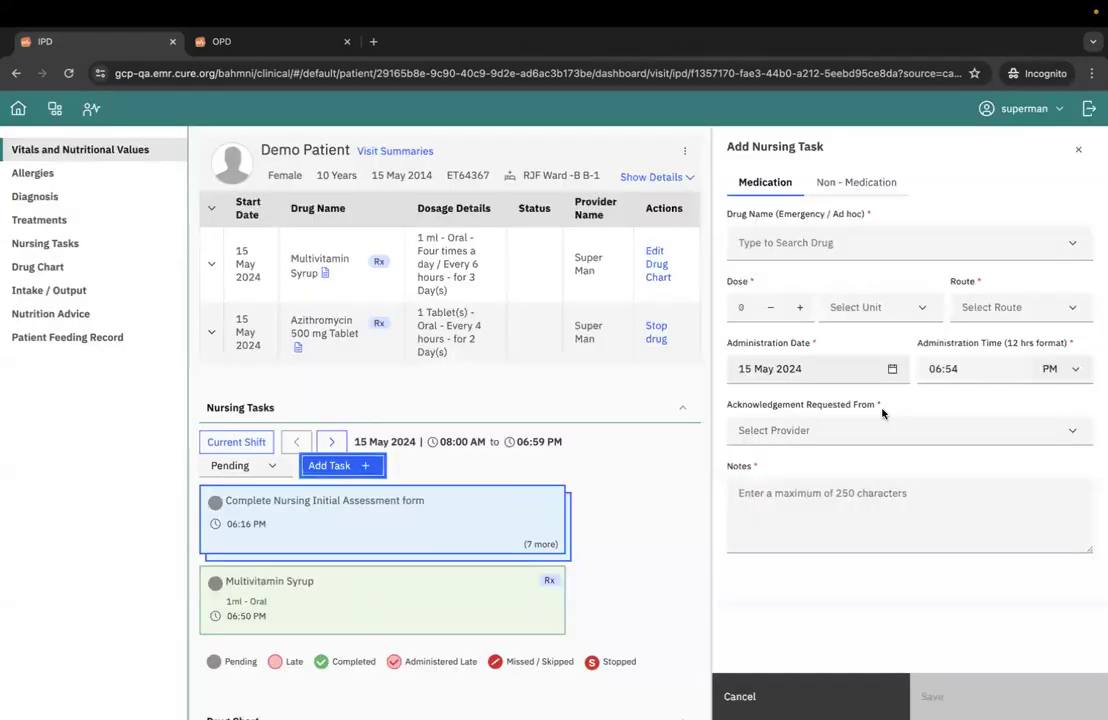
- Choose Multivitamin Tablet as the emergency medication with a dose of 1 Tablet(s) and the Oral route
click(956, 236)
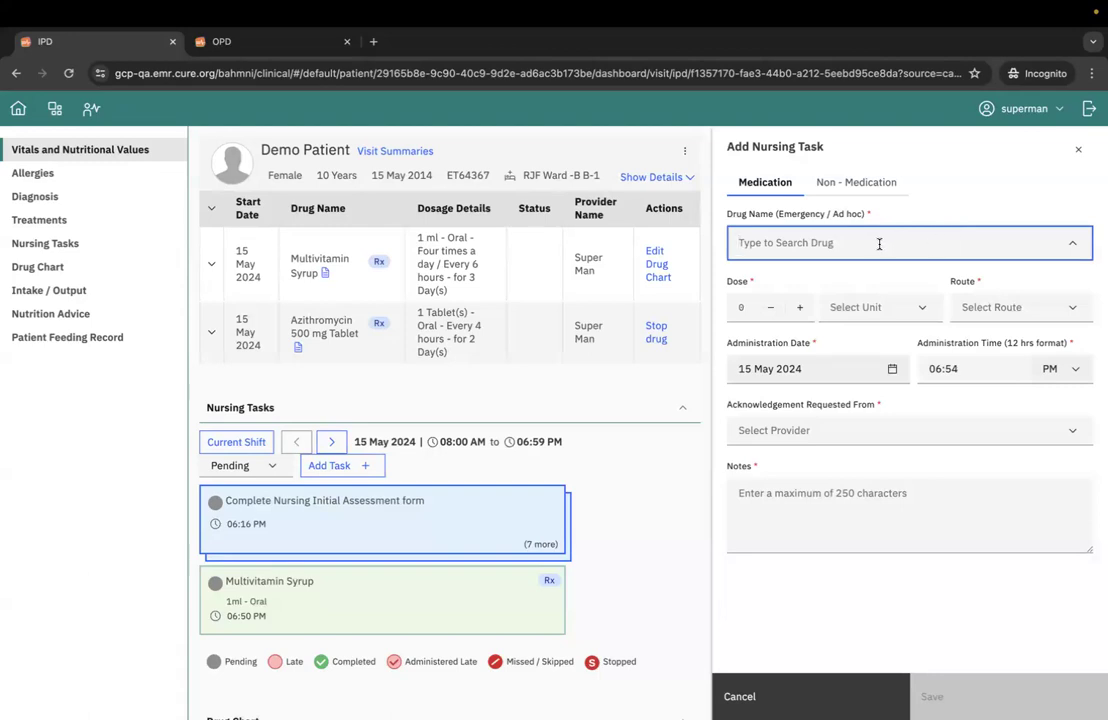
scroll(630, 487, down, 3)
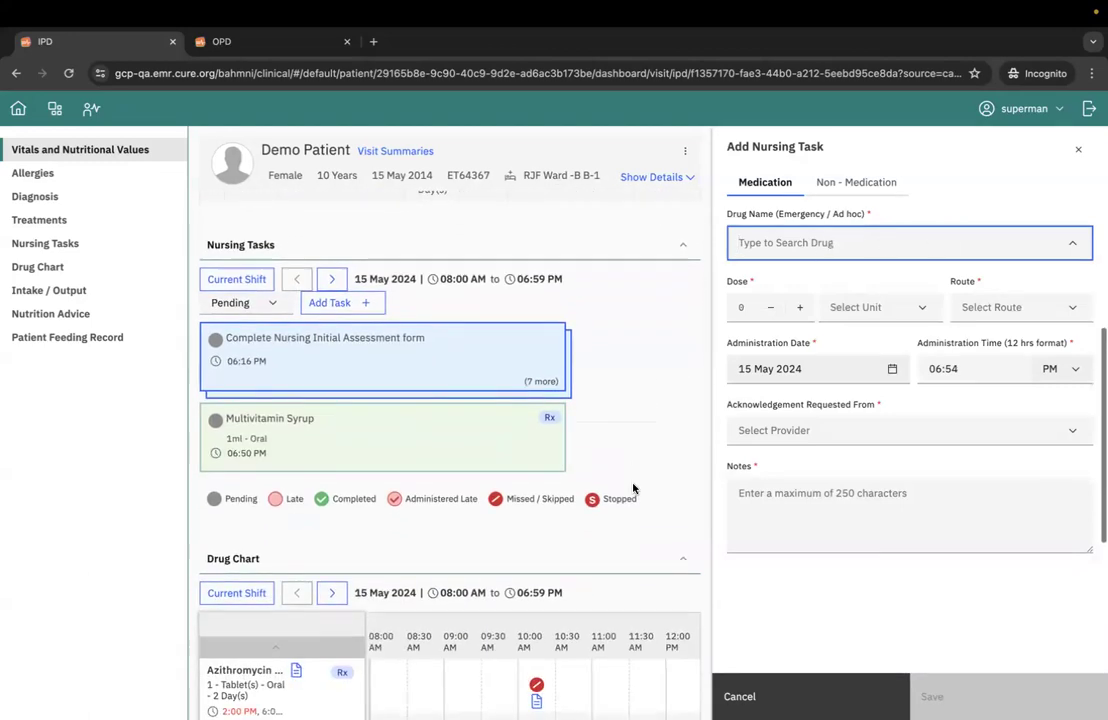
scroll(618, 487, up, 1)
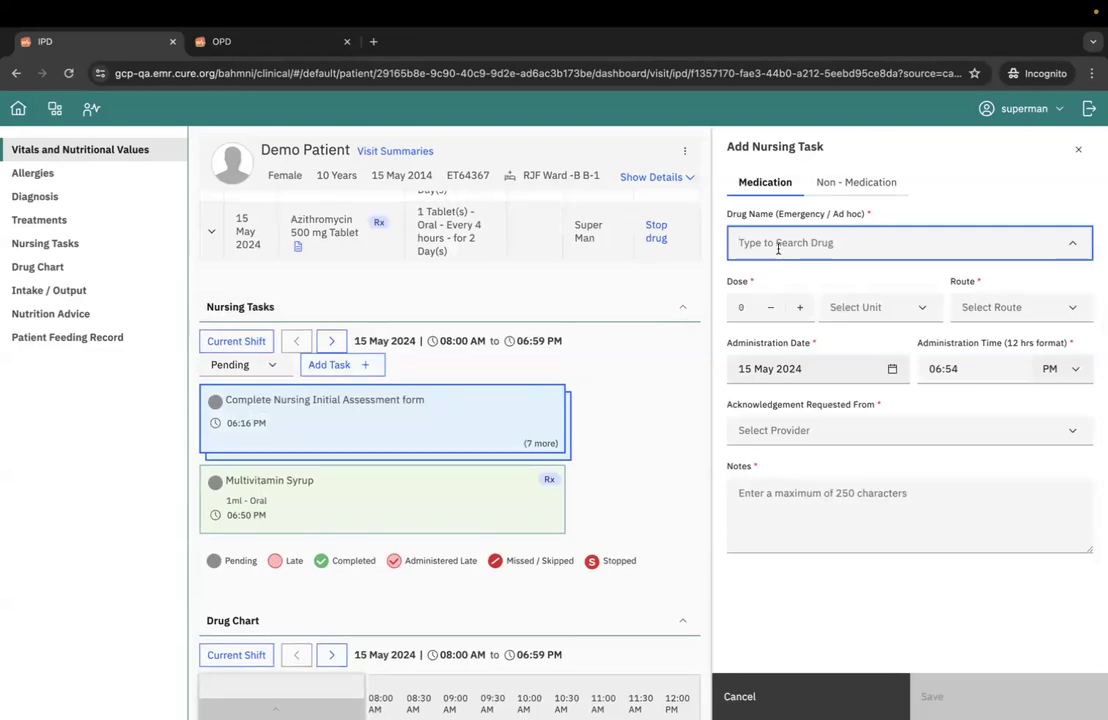
text(me)
key(BackSpace)
key(BackSpace)
text(tab)
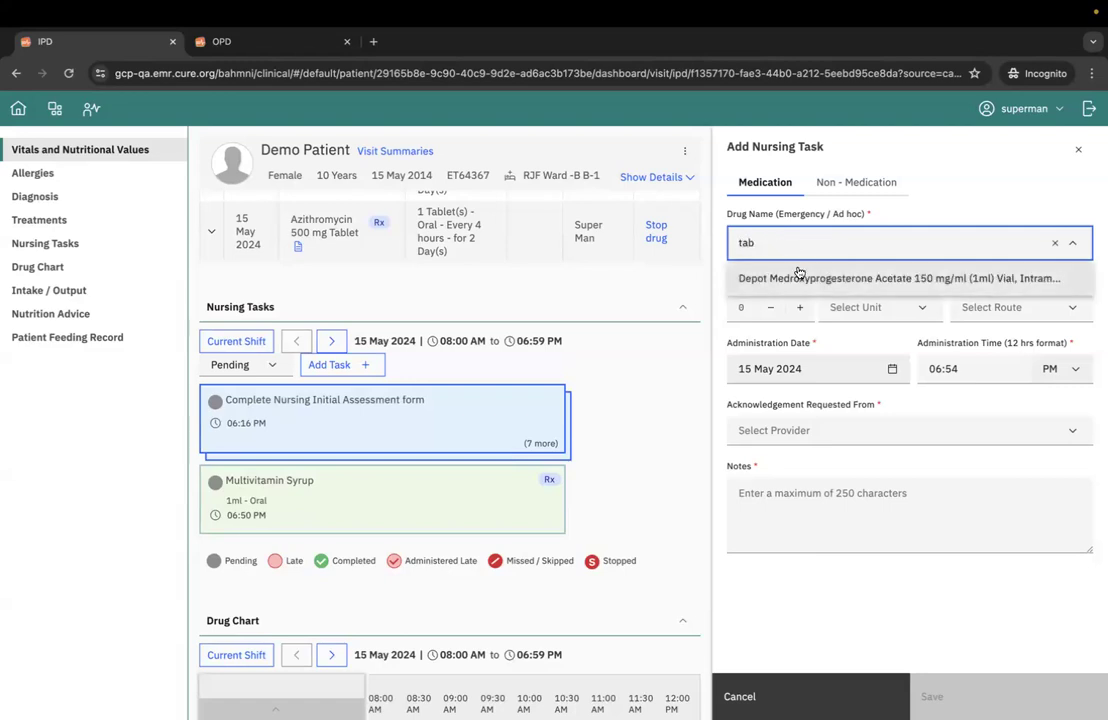
click(799, 278)
click(799, 307)
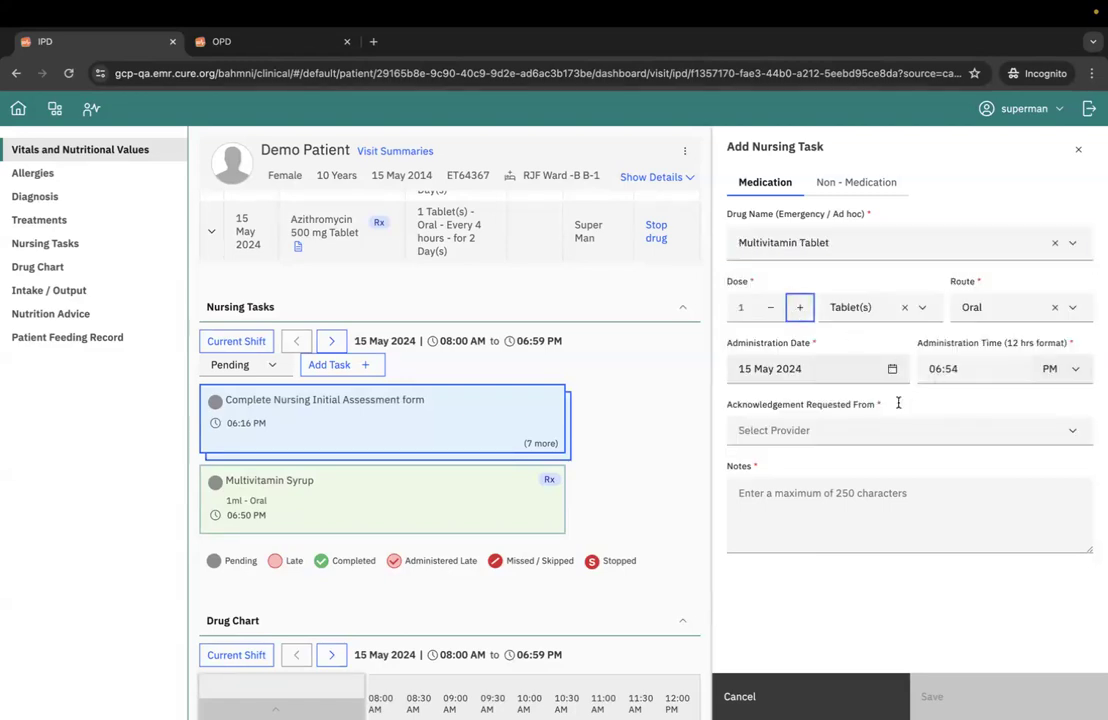
- Request acknowledgement from a provider with the note "notes", and save and confirm the emergency Multivitamin Tablet task
click(866, 429)
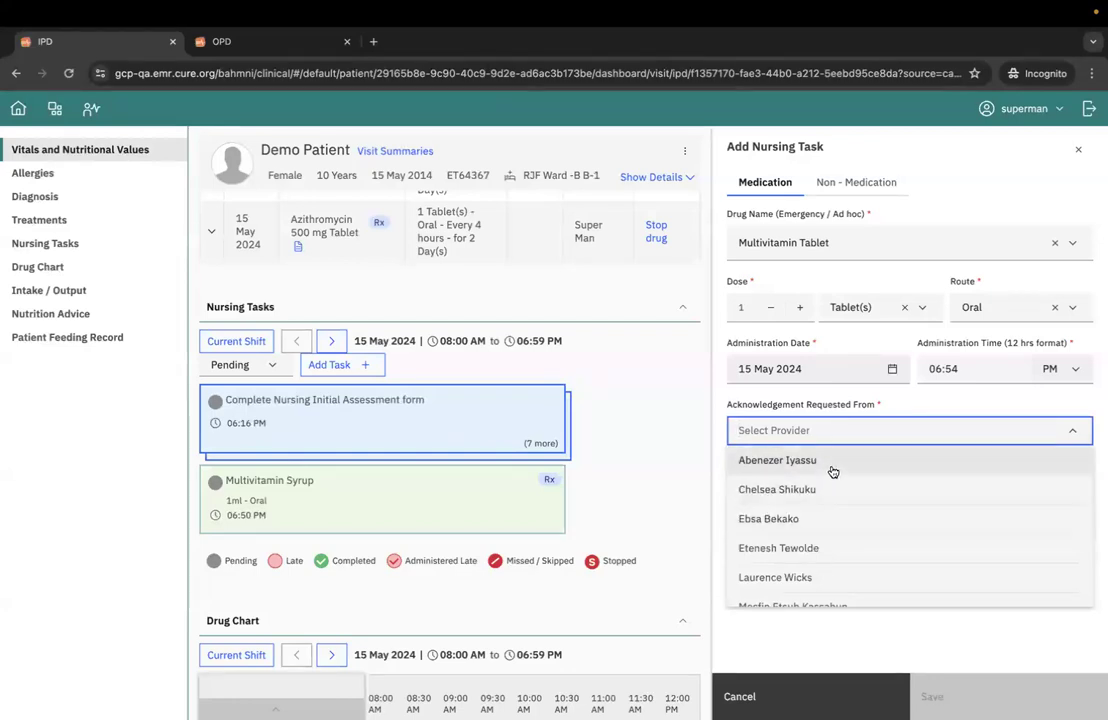
scroll(836, 482, down, 5)
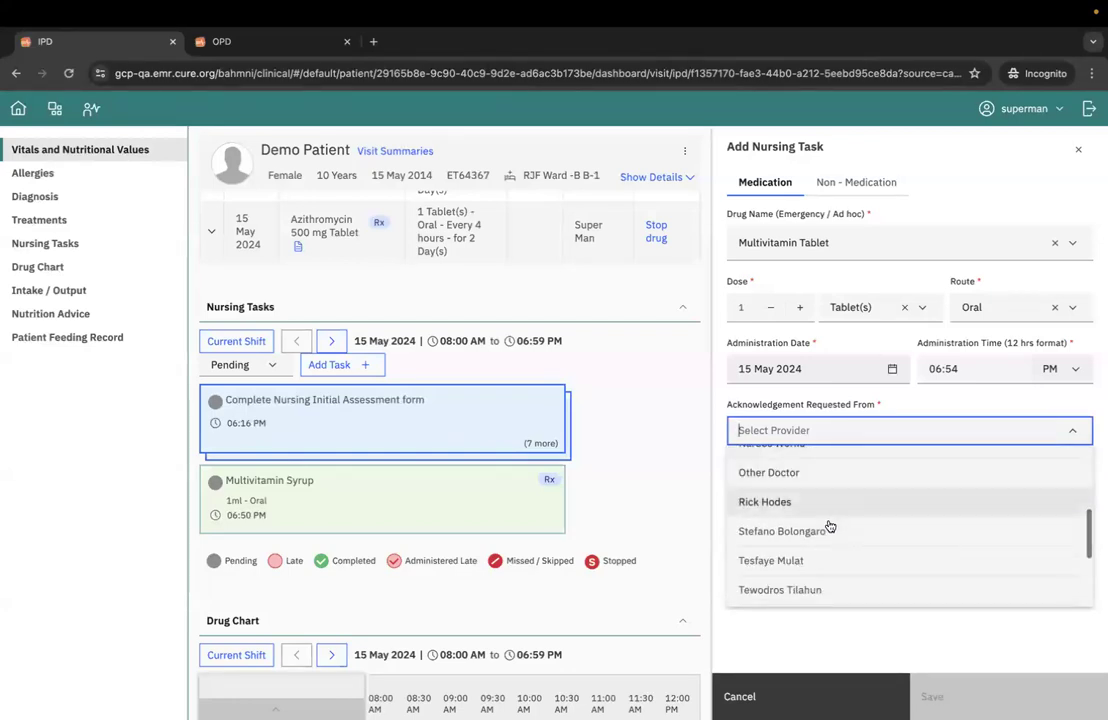
click(818, 567)
click(766, 512)
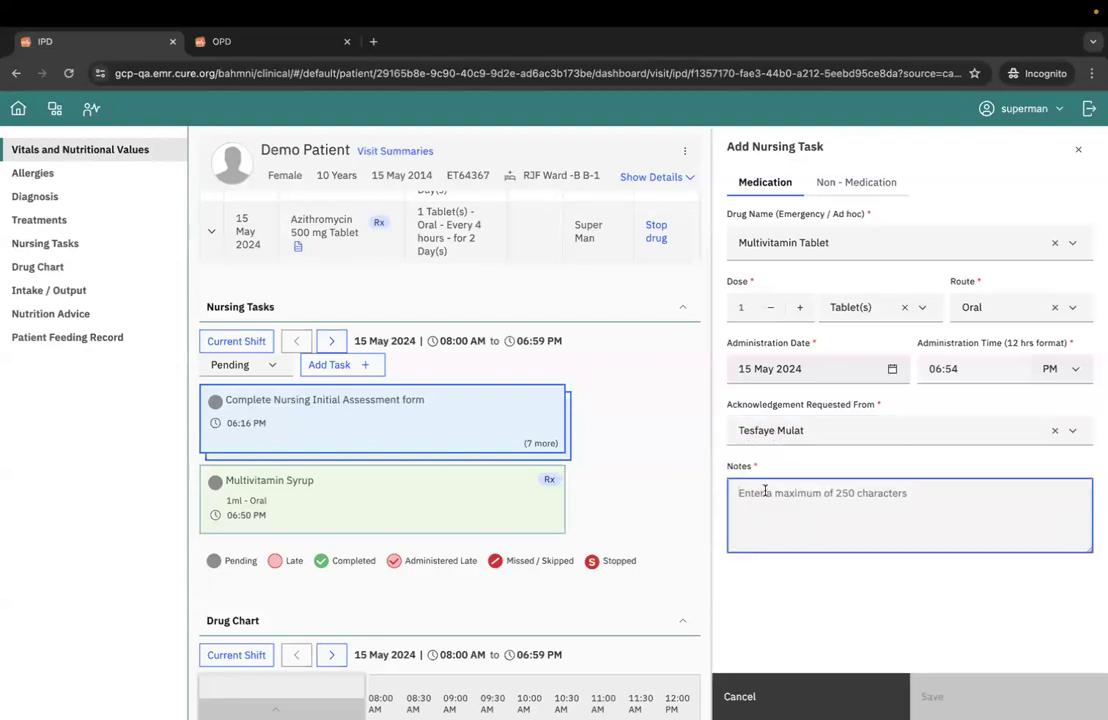
text(notes)
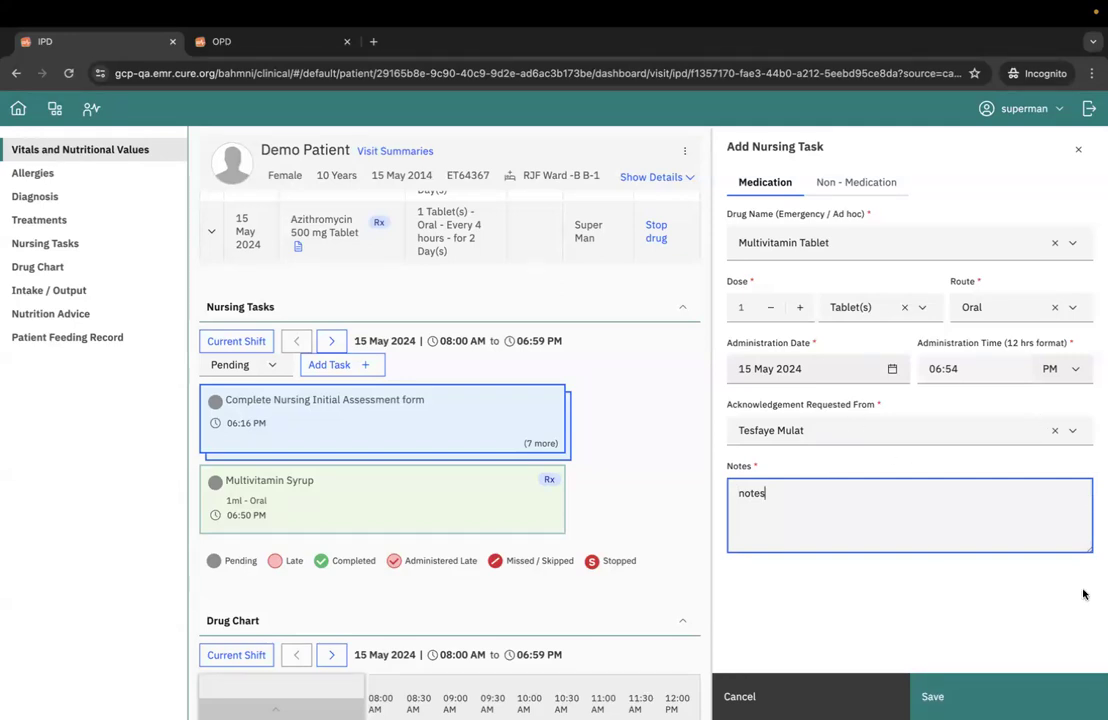
click(925, 695)
click(658, 490)
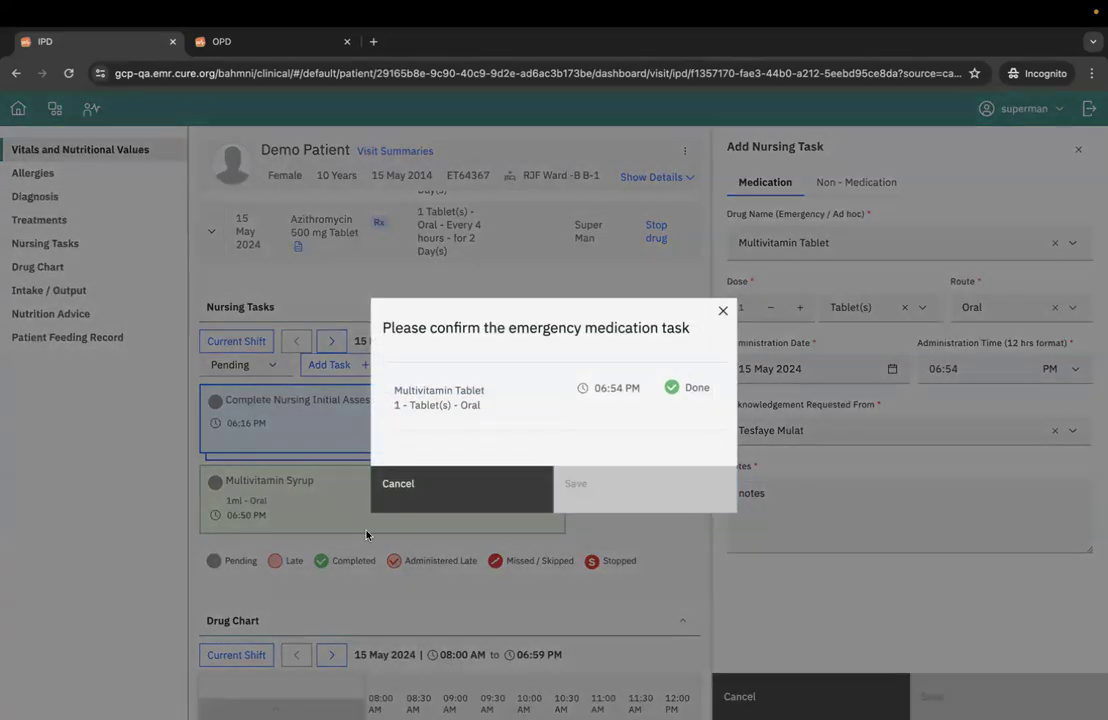
- Filter the current shift's nursing tasks to Completed and review the emergency Multivitamin Tablet in the treatments and tasks
scroll(362, 390, up, 3)
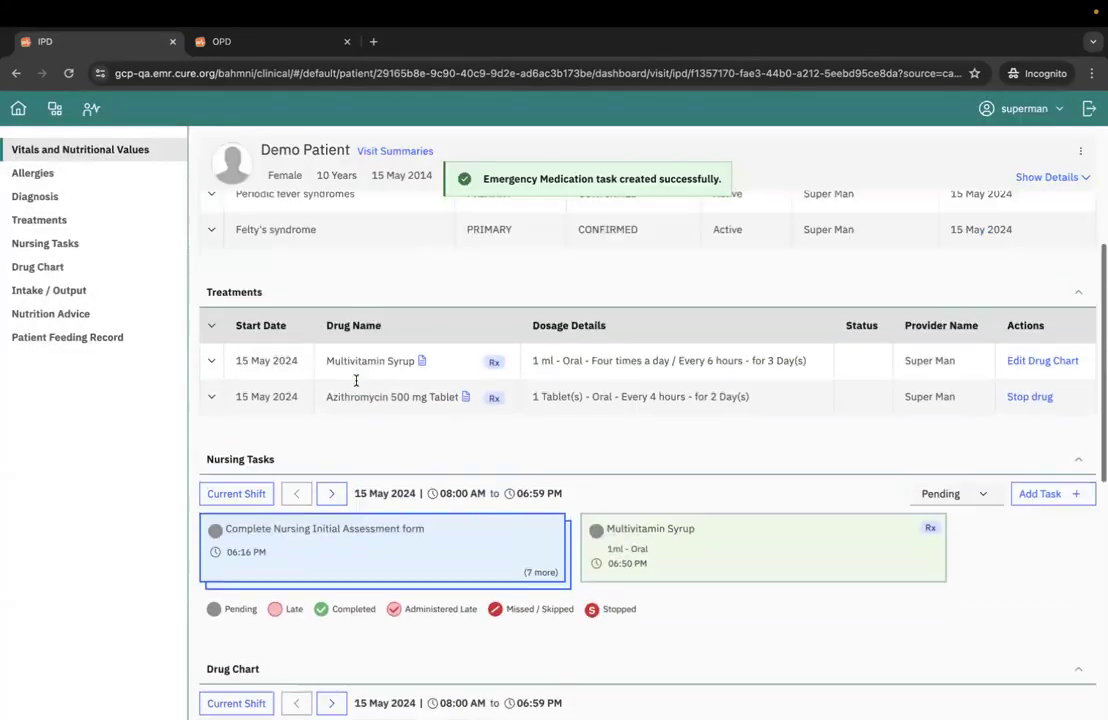
scroll(334, 481, down, 1)
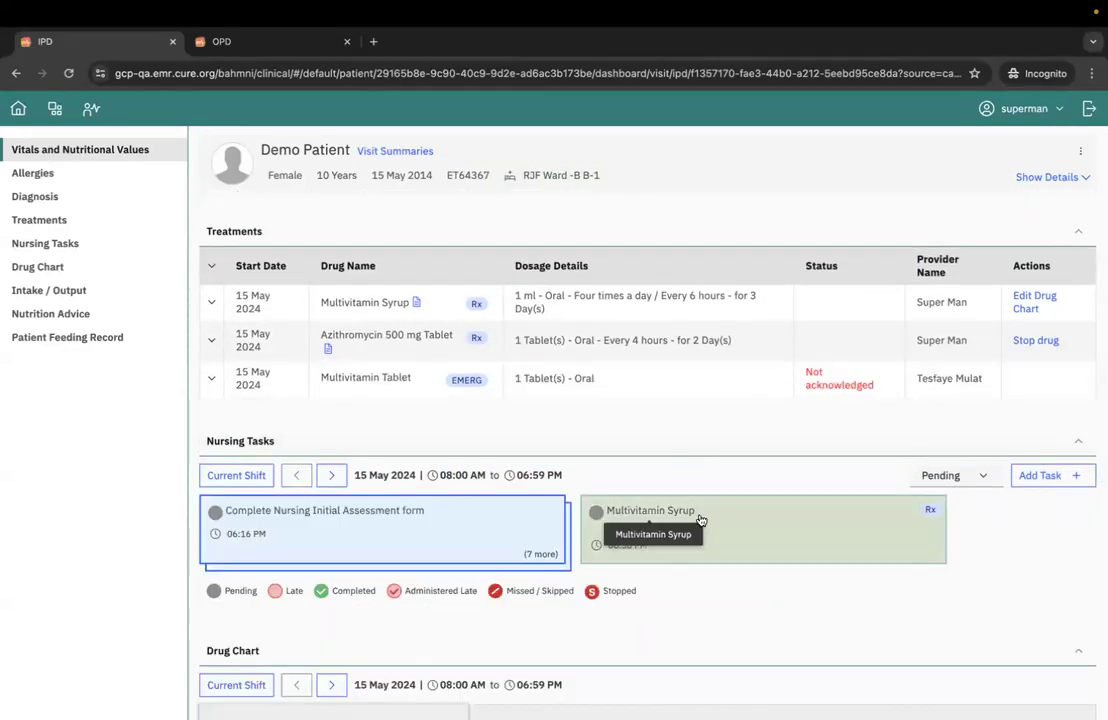
click(940, 475)
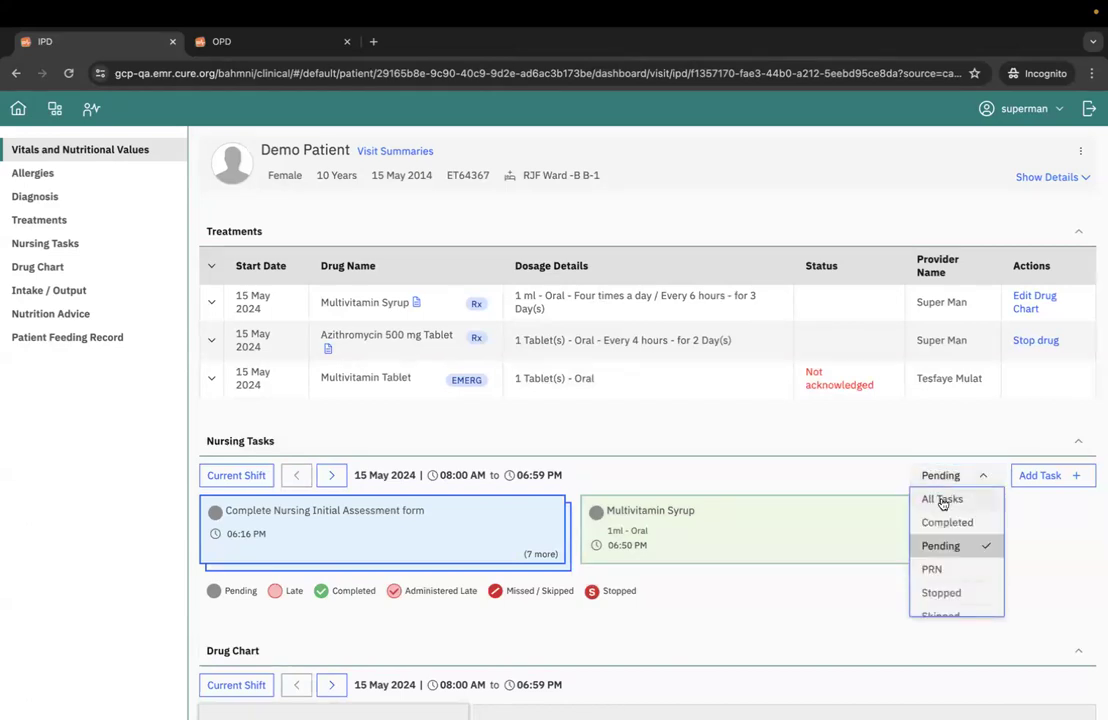
click(942, 522)
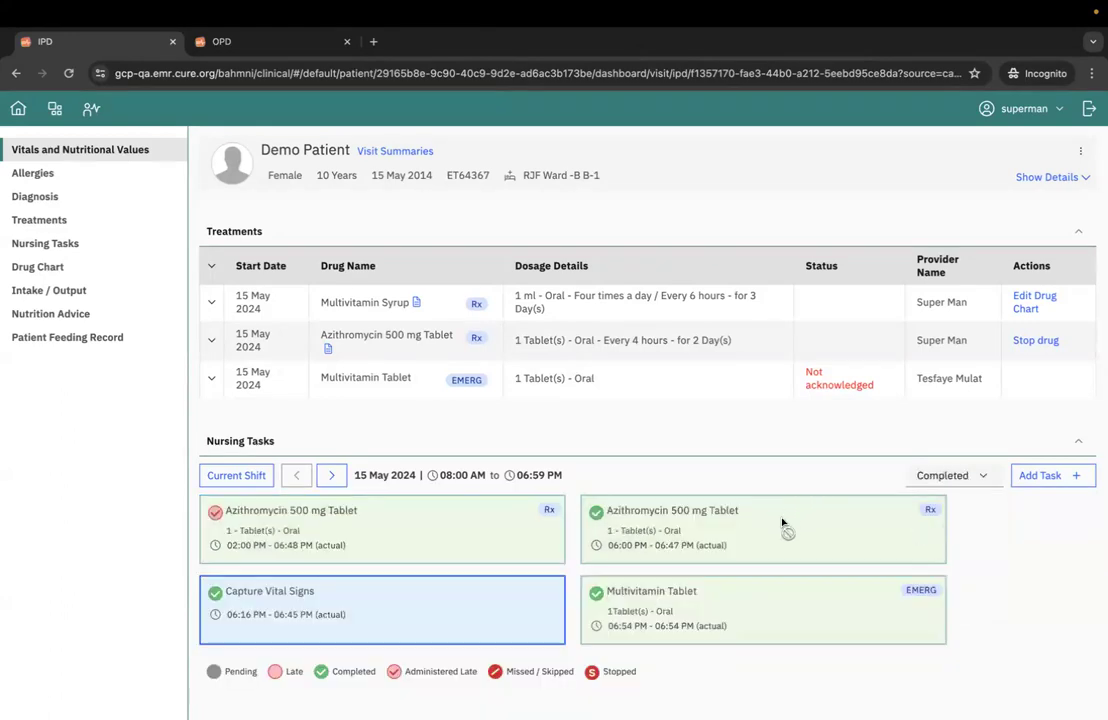
scroll(780, 530, down, 1)
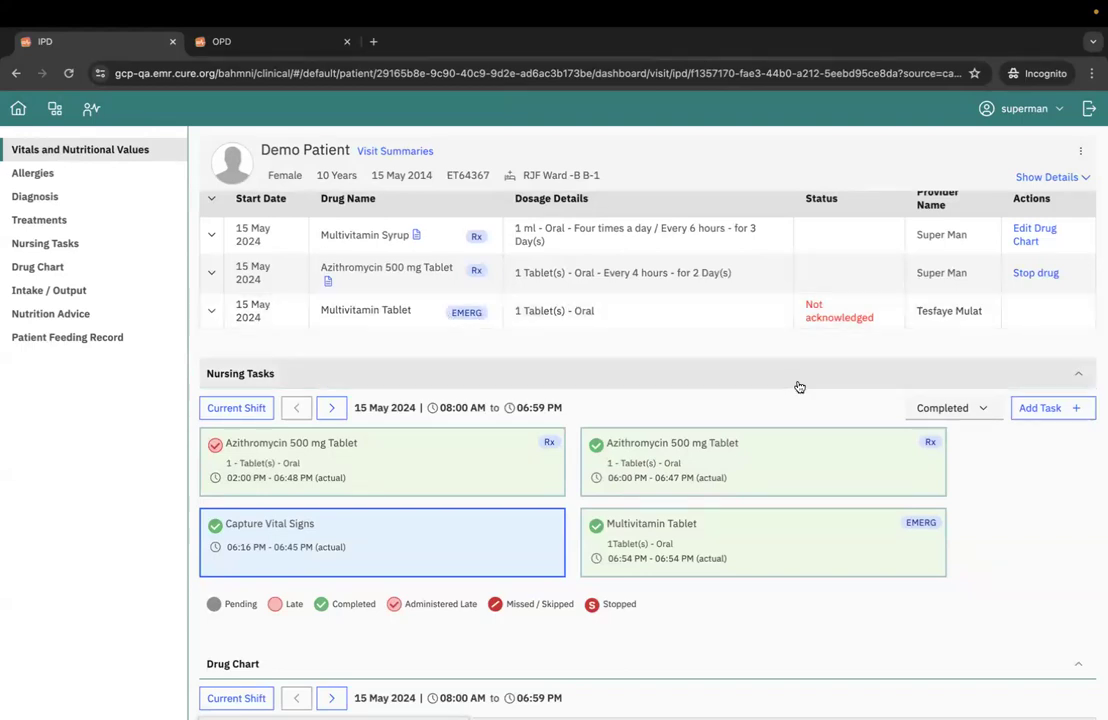
scroll(798, 388, up, 1)
scroll(799, 387, up, 1)
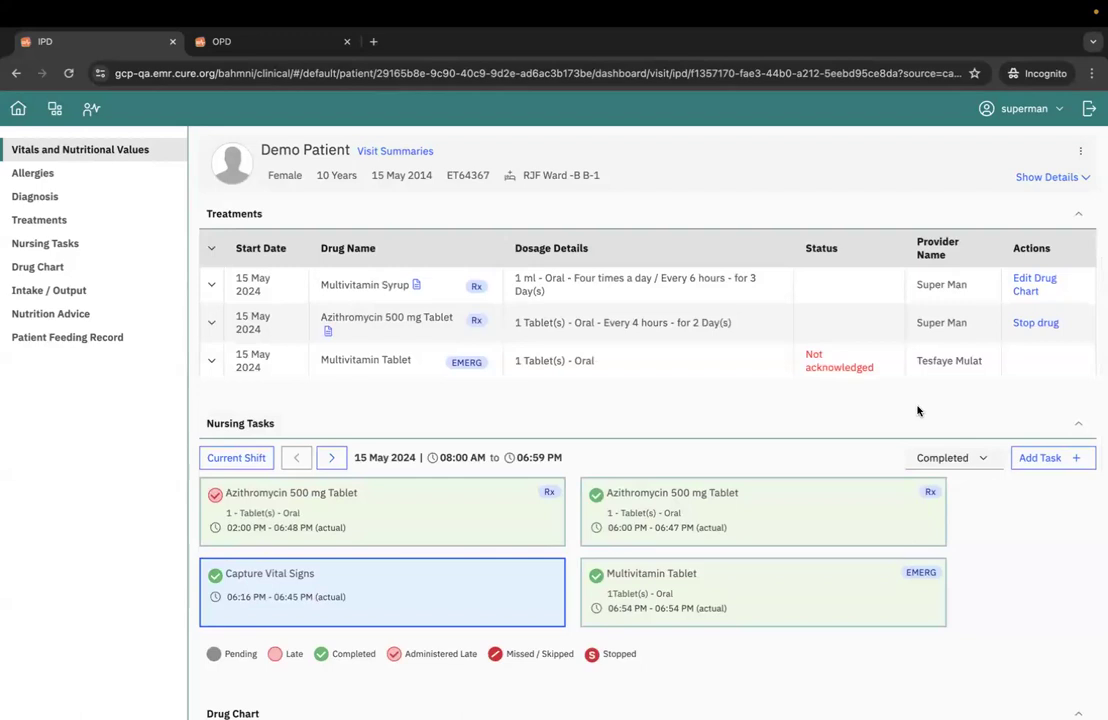
- Add and save a non-medication nursing task named "capture vitals" scheduled for 06:00 PM
click(1040, 459)
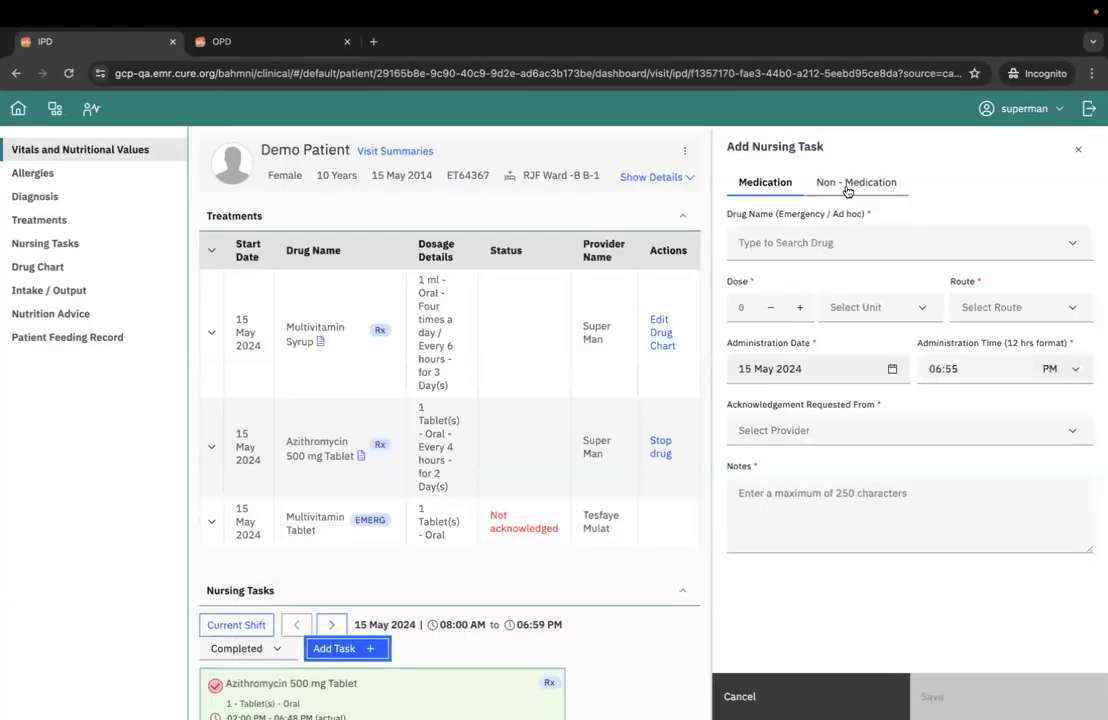
click(845, 188)
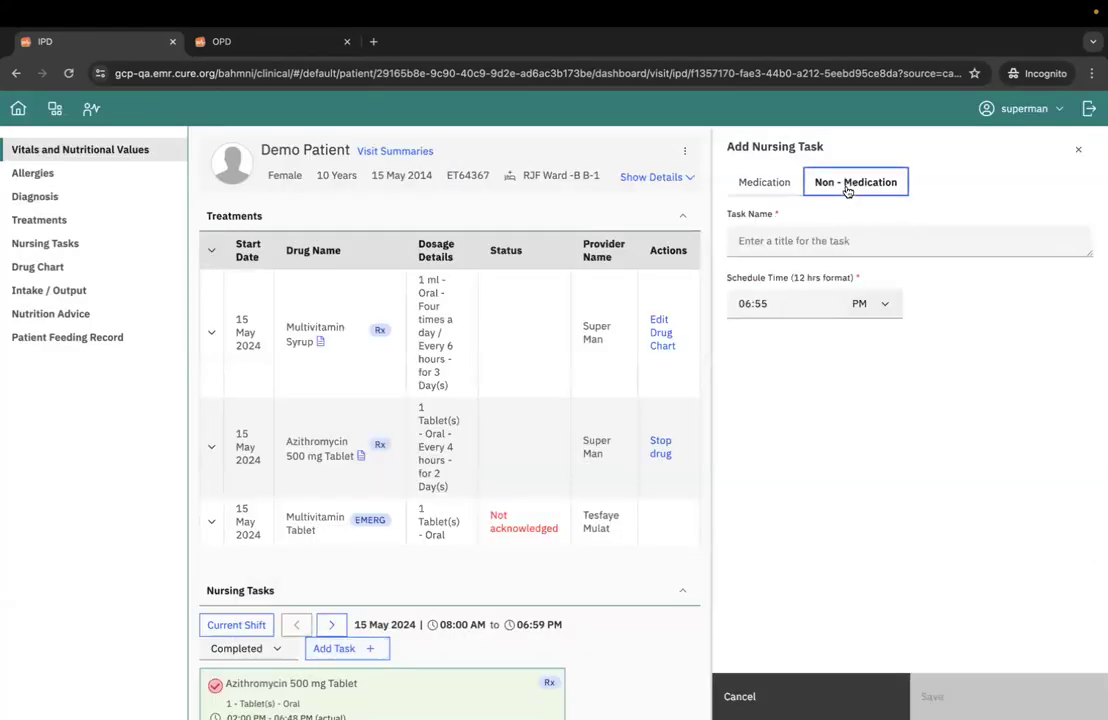
click(764, 248)
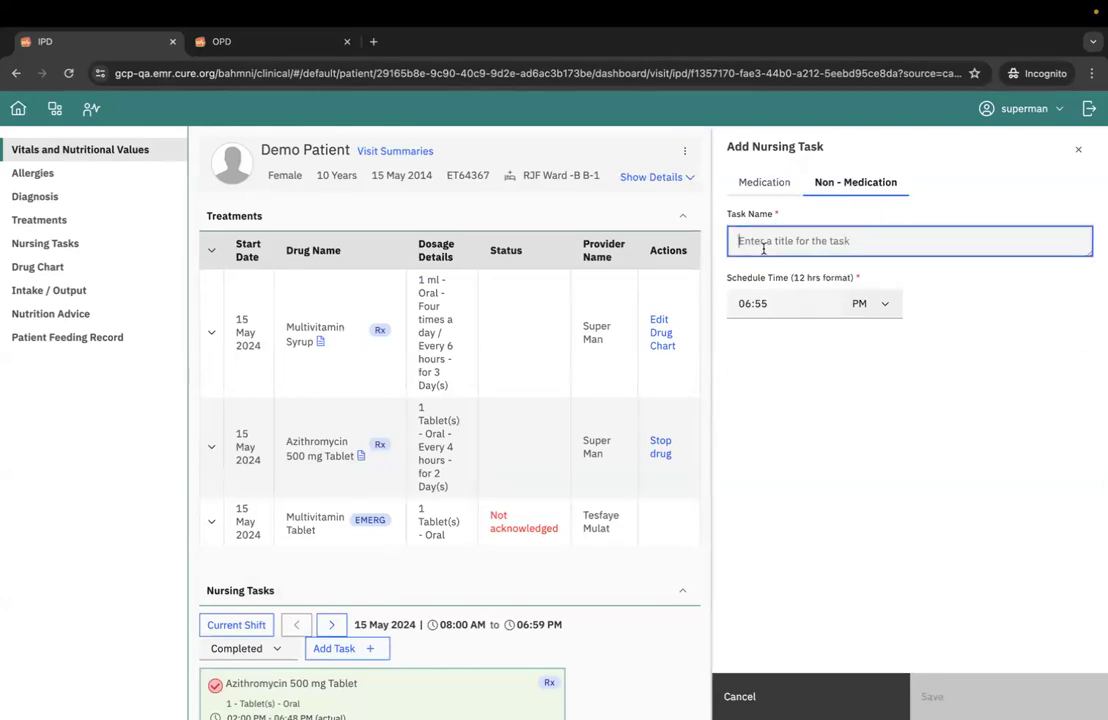
text(capture)
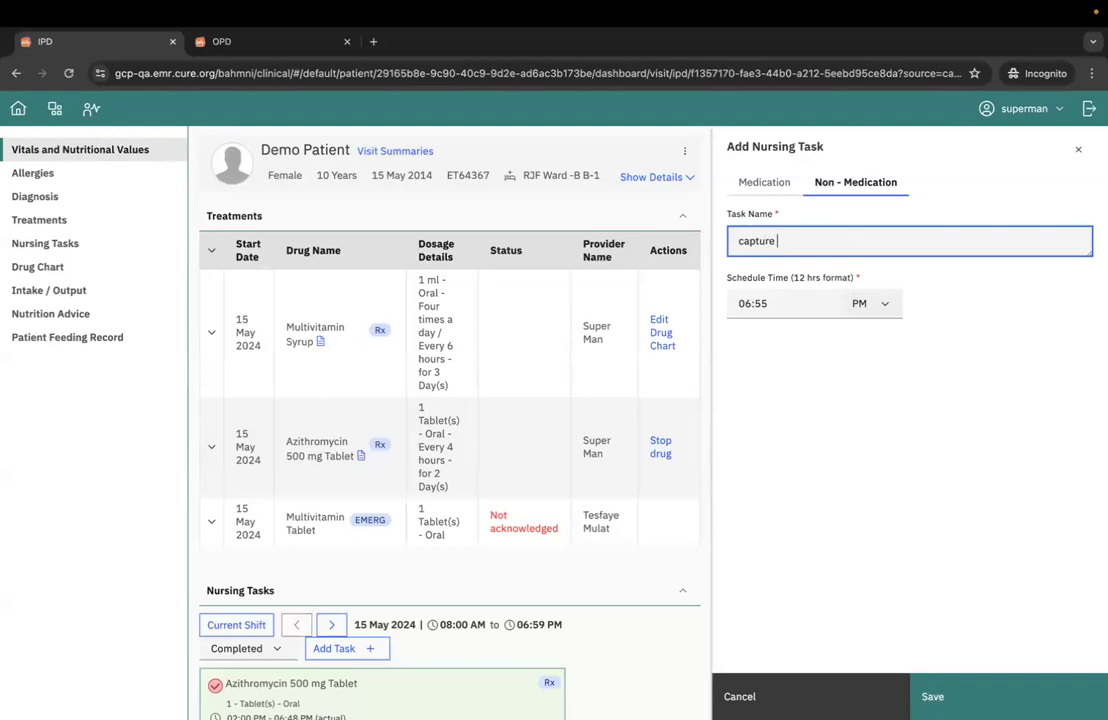
text(vitals)
click(776, 301)
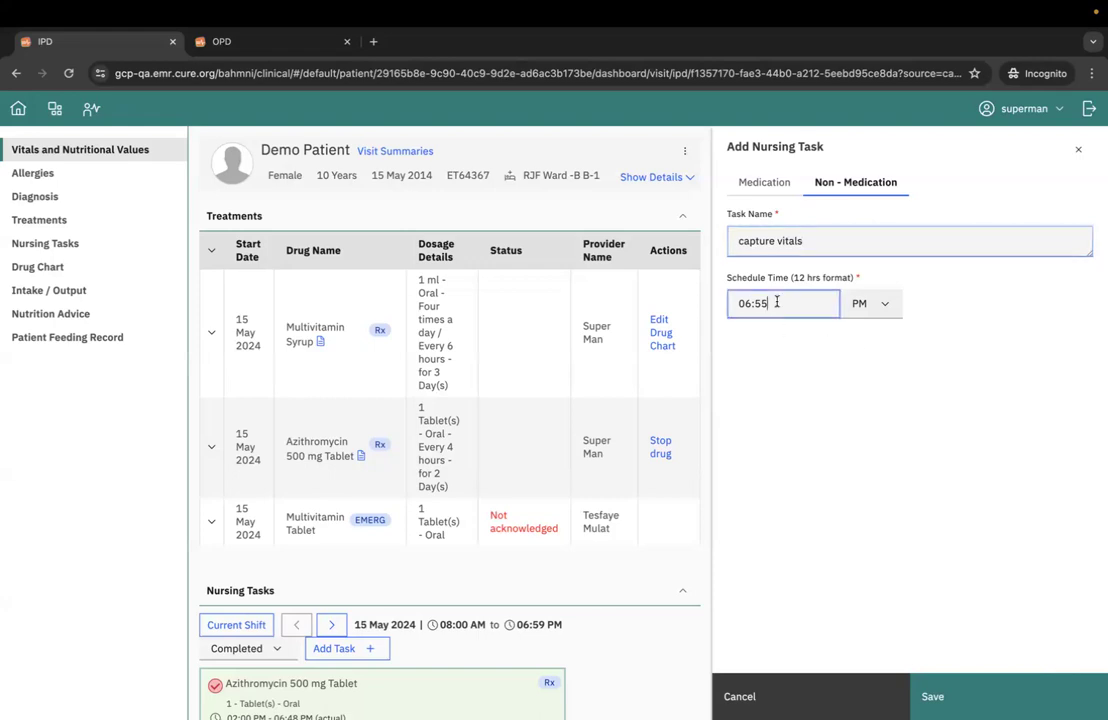
key(BackSpace)
key(BackSpace)
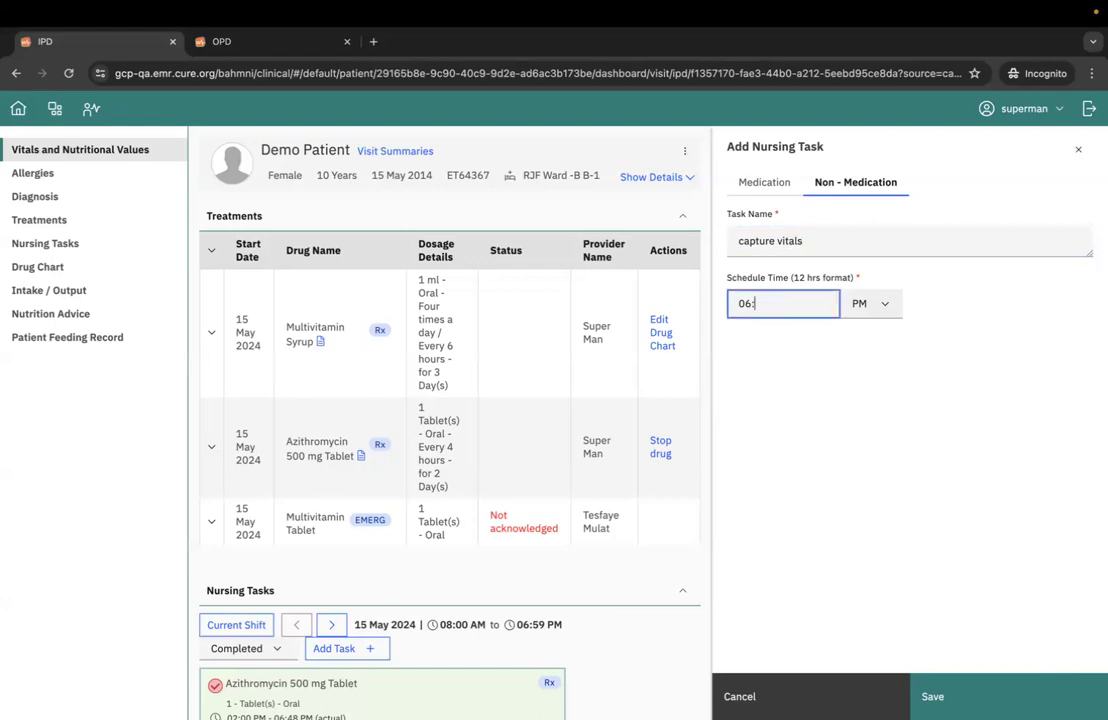
click(1005, 695)
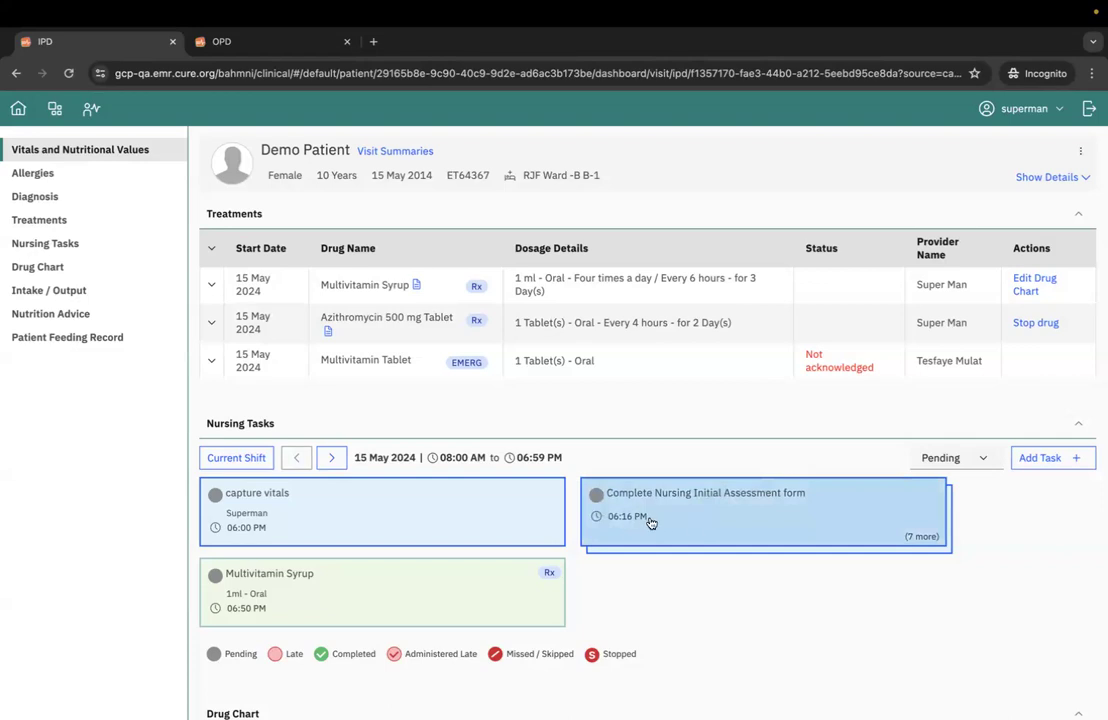
- Add and save a second non-medication nursing task named "non medication task", keeping the 06:56 PM schedule time
click(1048, 460)
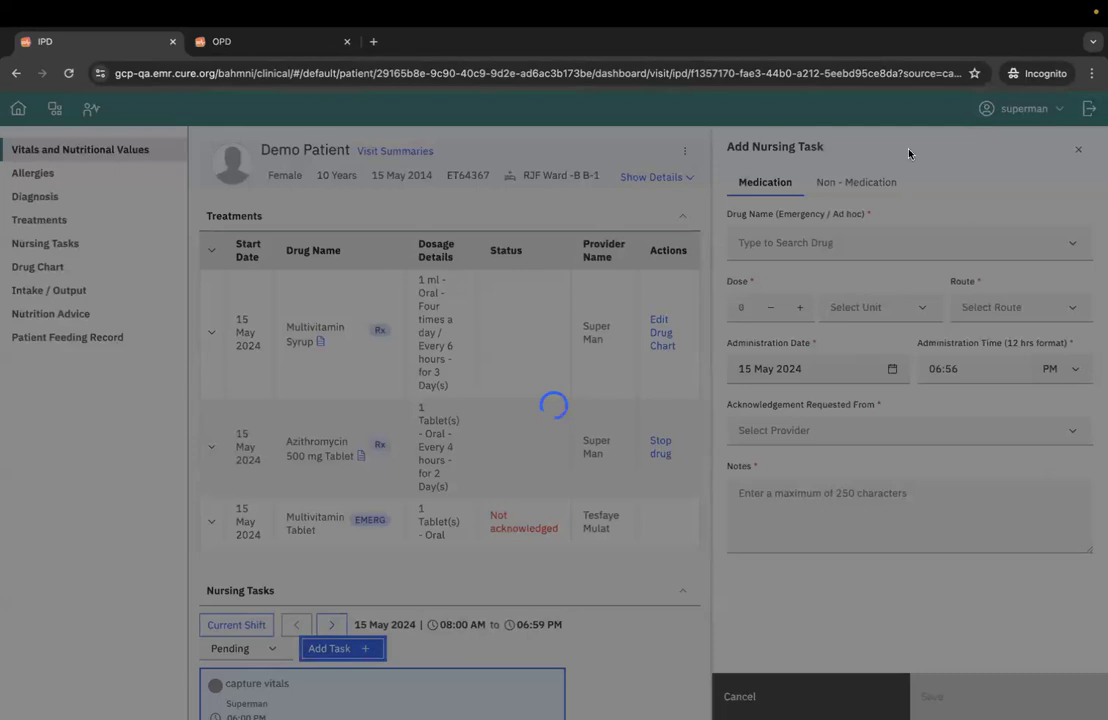
click(878, 182)
click(786, 245)
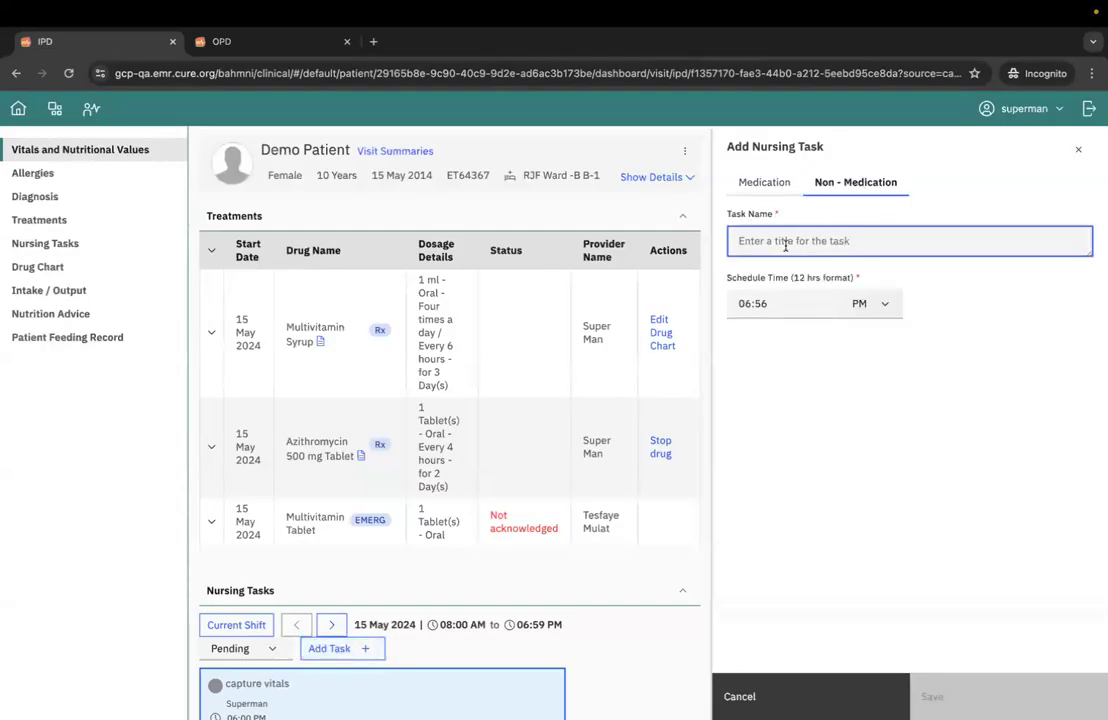
text(non medication task)
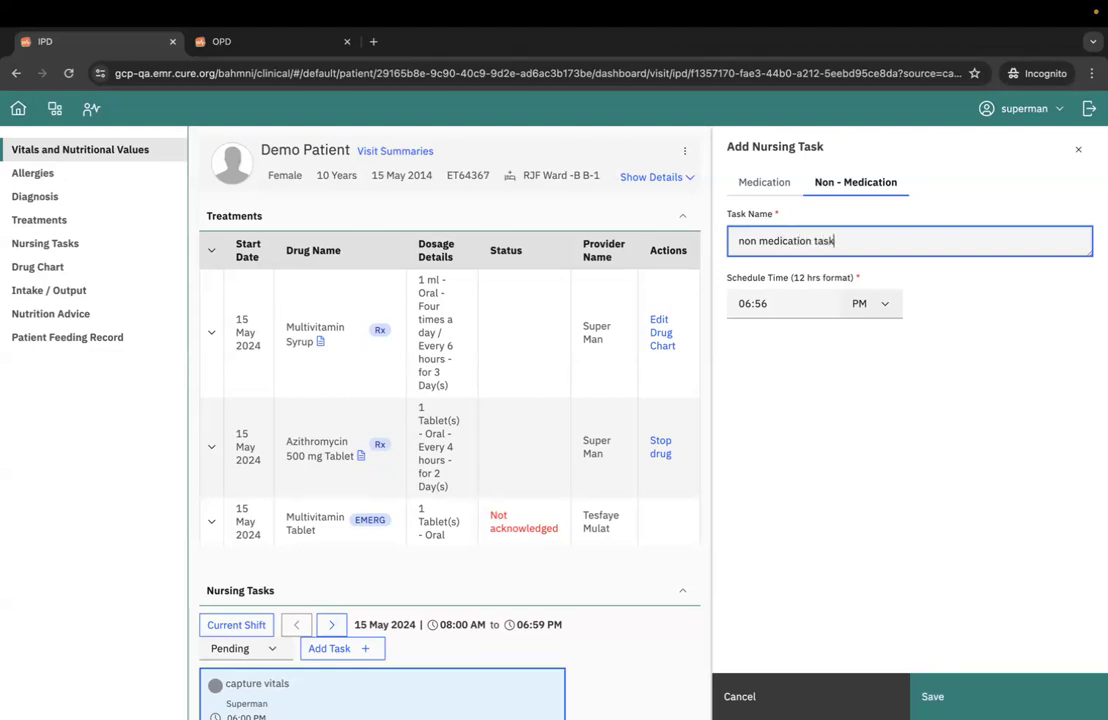
click(1068, 695)
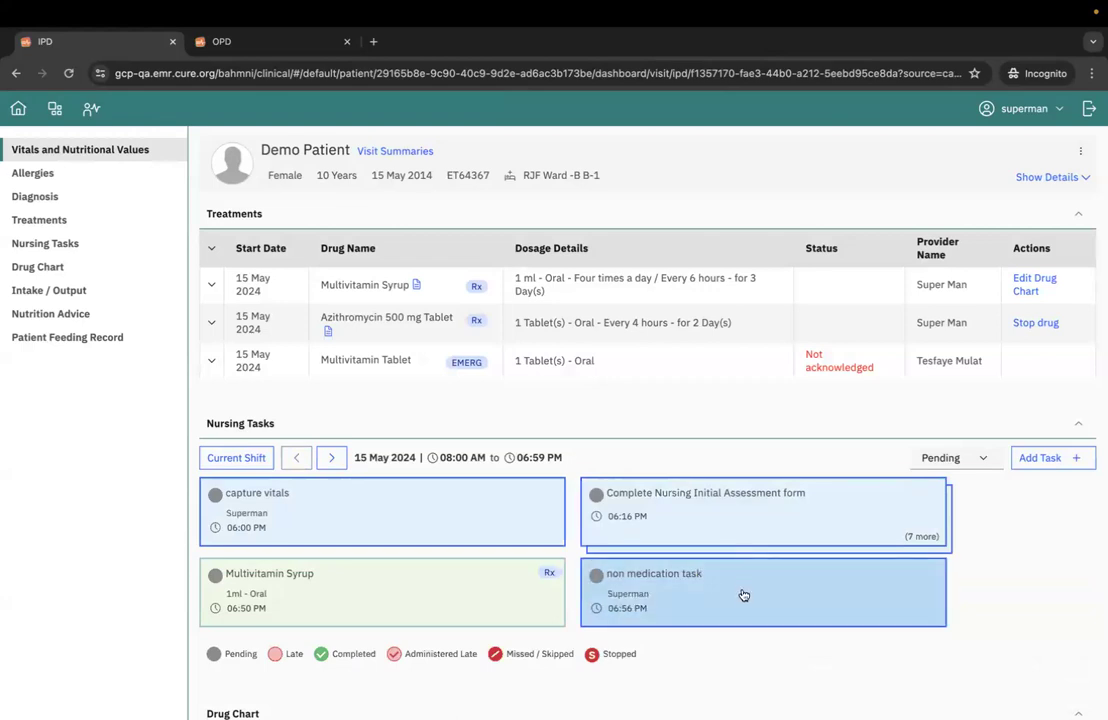
- Skip the pending "non medication task" scheduled for 06:56 PM, enter a note for it and save
click(742, 596)
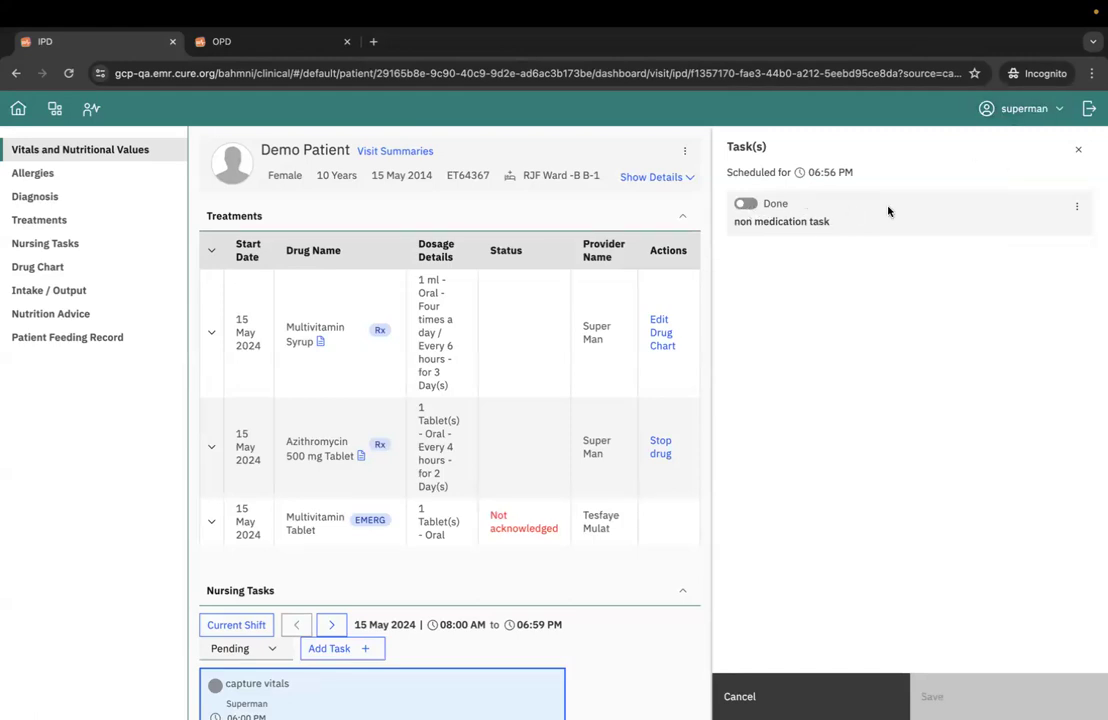
click(1082, 208)
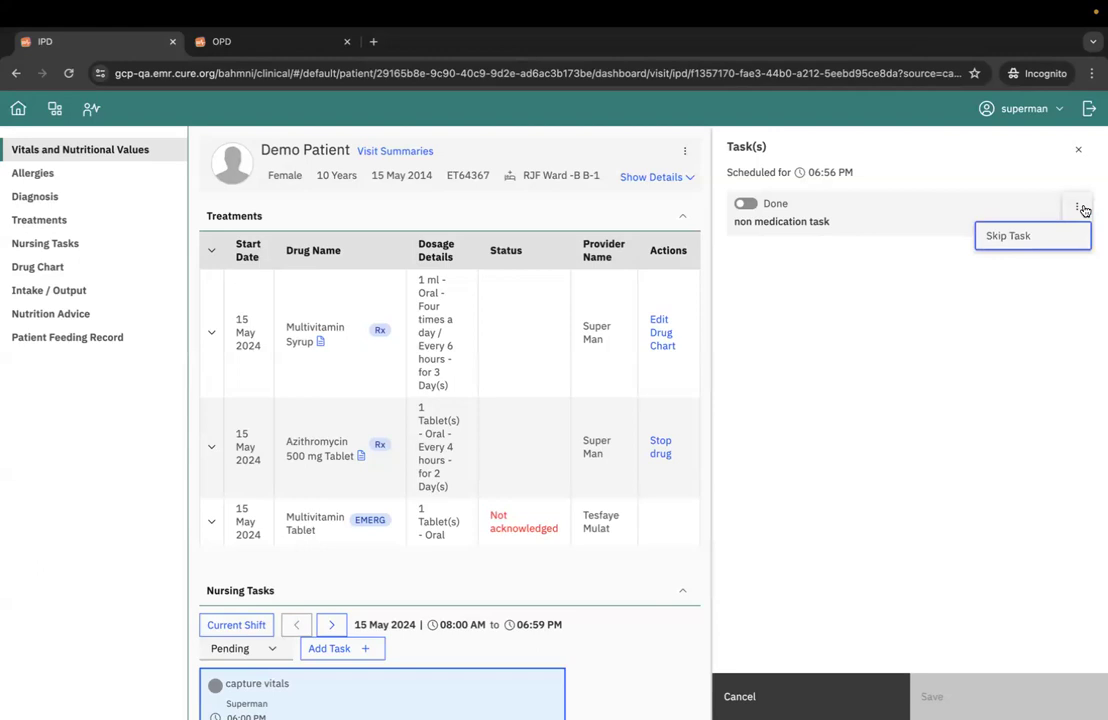
click(1016, 240)
click(859, 251)
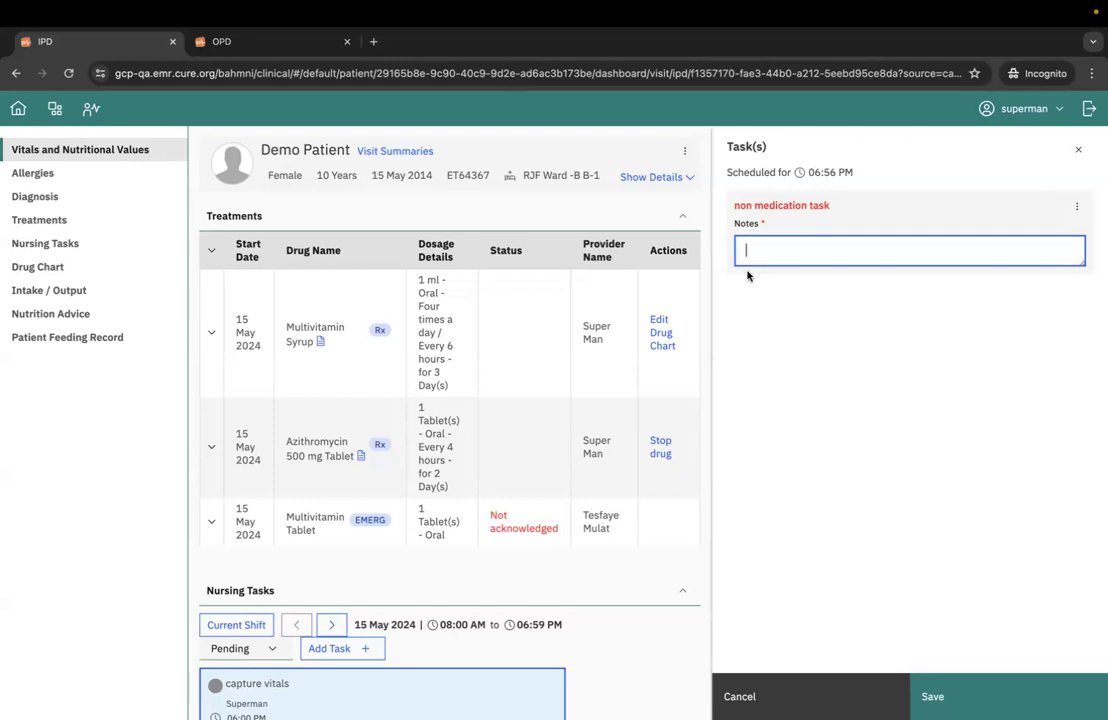
text(reason)
click(1065, 695)
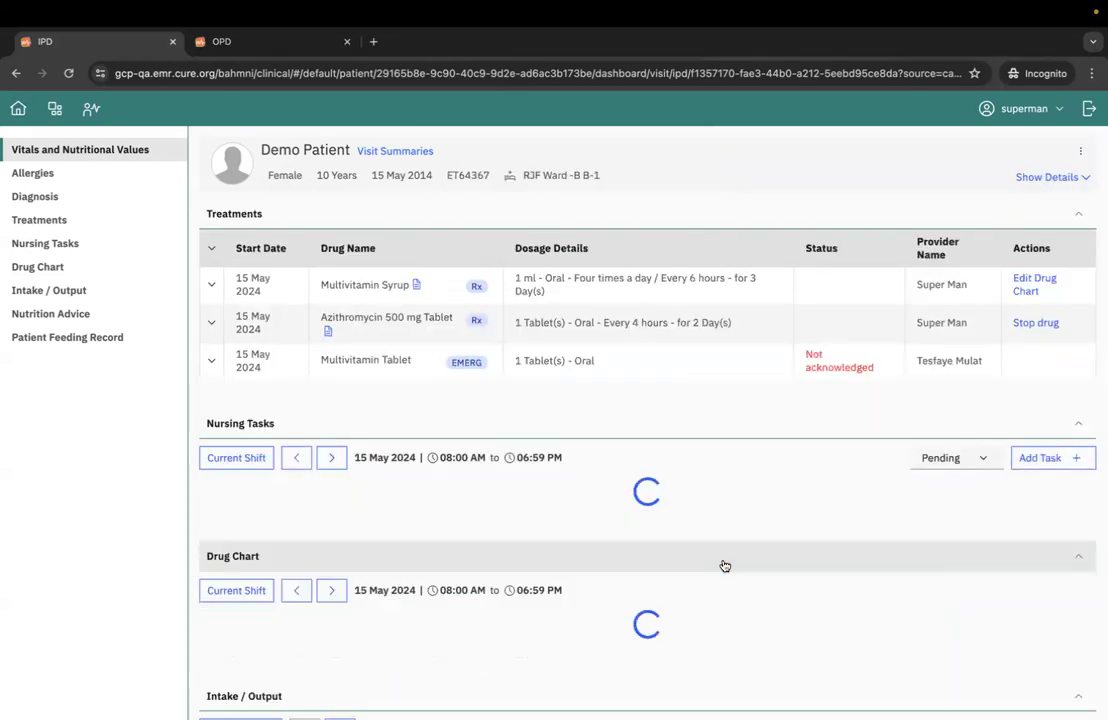
- Filter the current shift's nursing tasks to Skipped
click(960, 460)
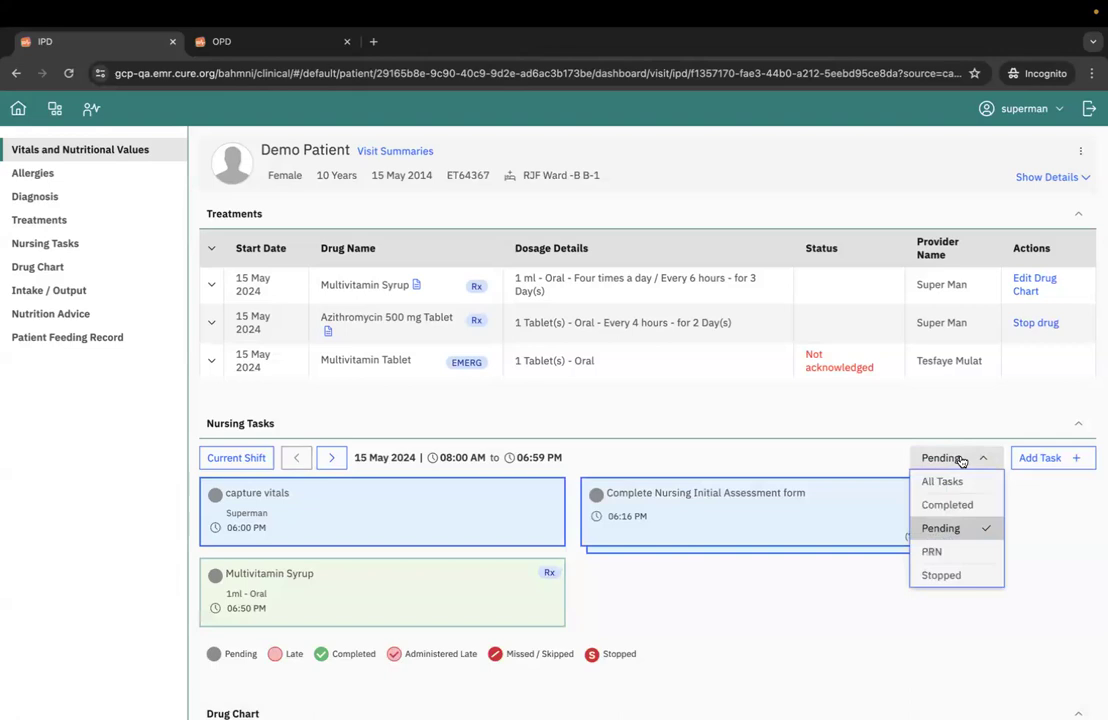
scroll(955, 520, down, 2)
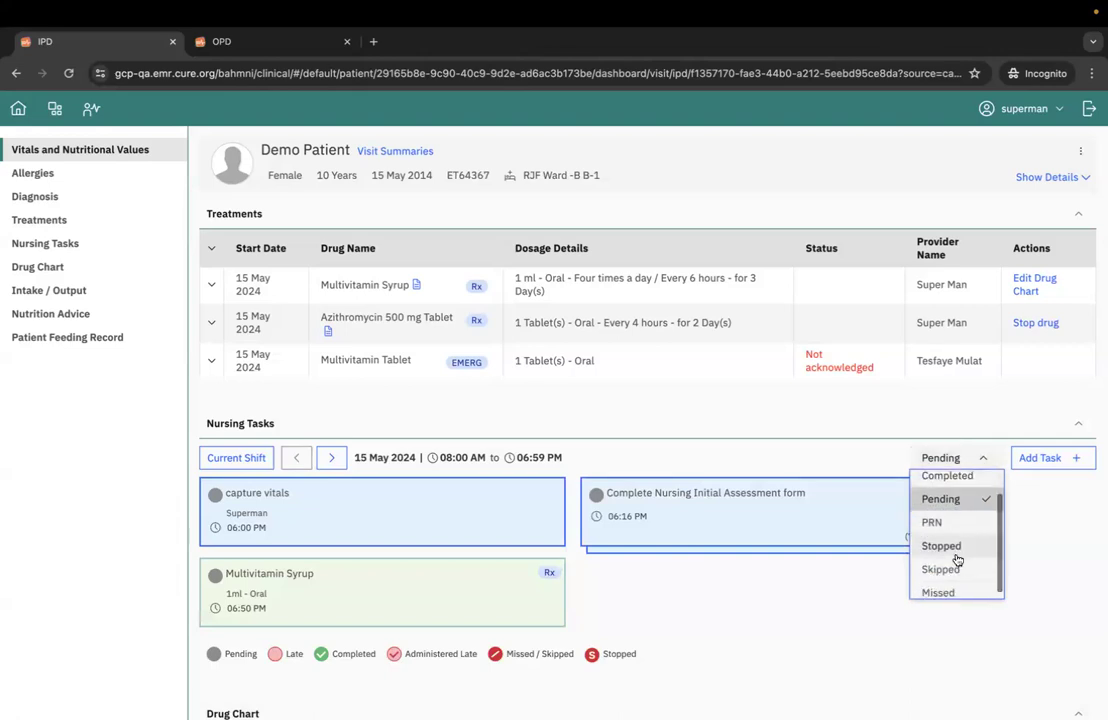
click(957, 567)
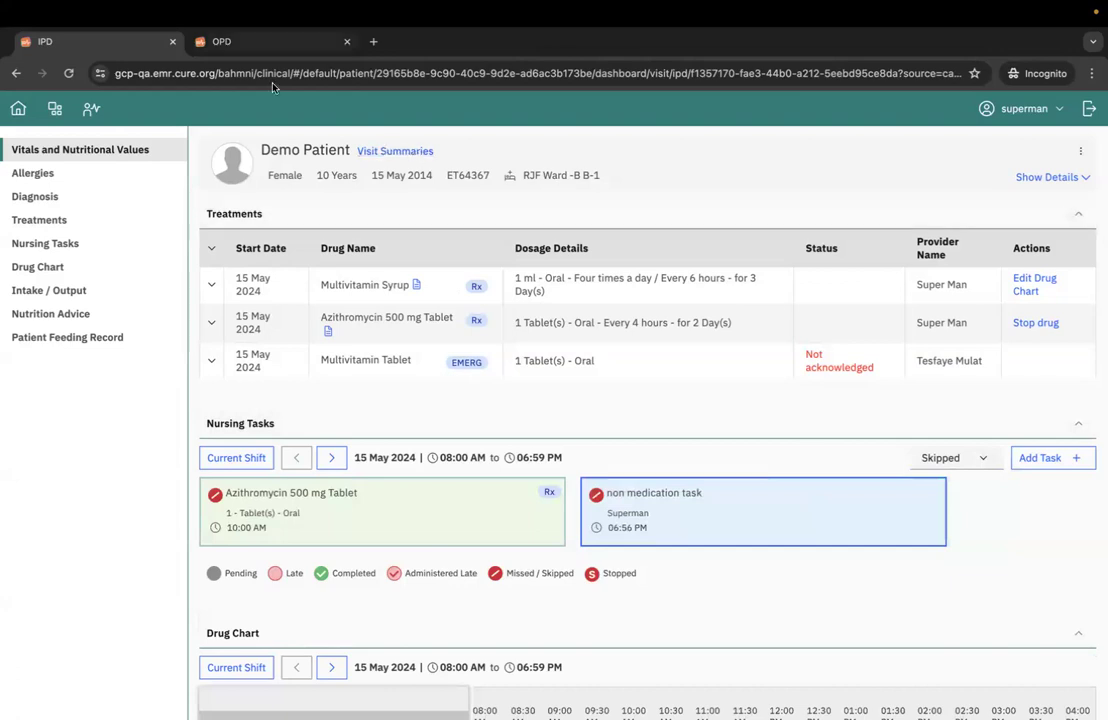
- Open the patient's Medications page from the OPD dashboard, check the treatments on the IPD dashboard, and return to the Medications page
click(247, 45)
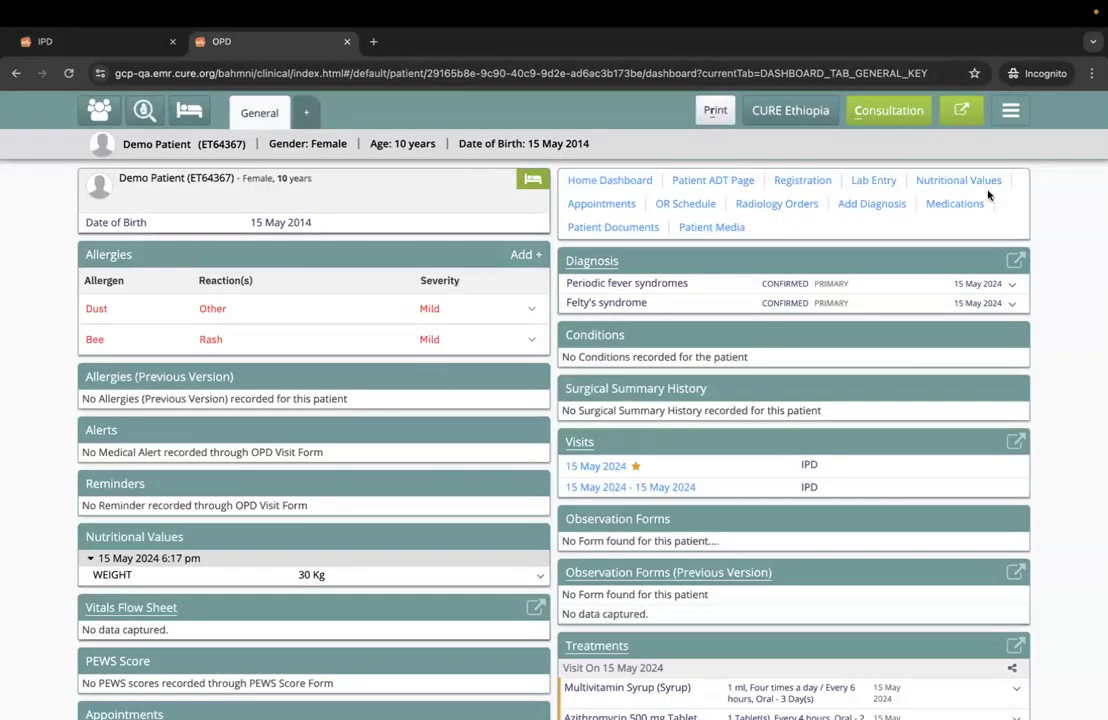
click(954, 206)
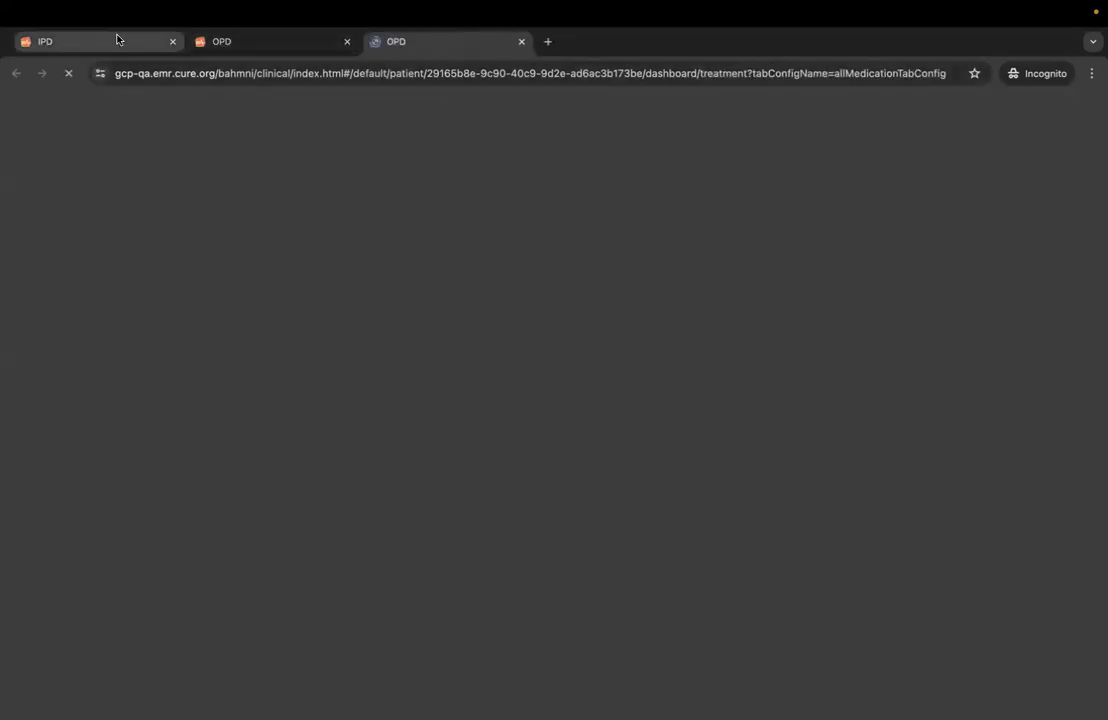
click(107, 40)
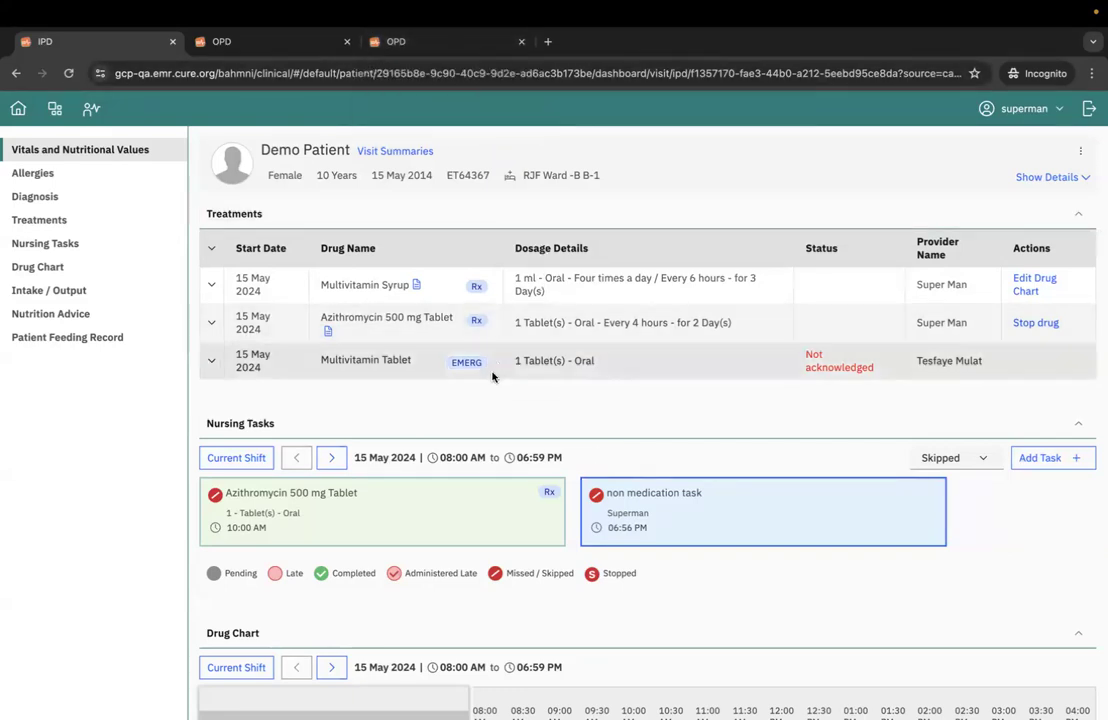
click(456, 48)
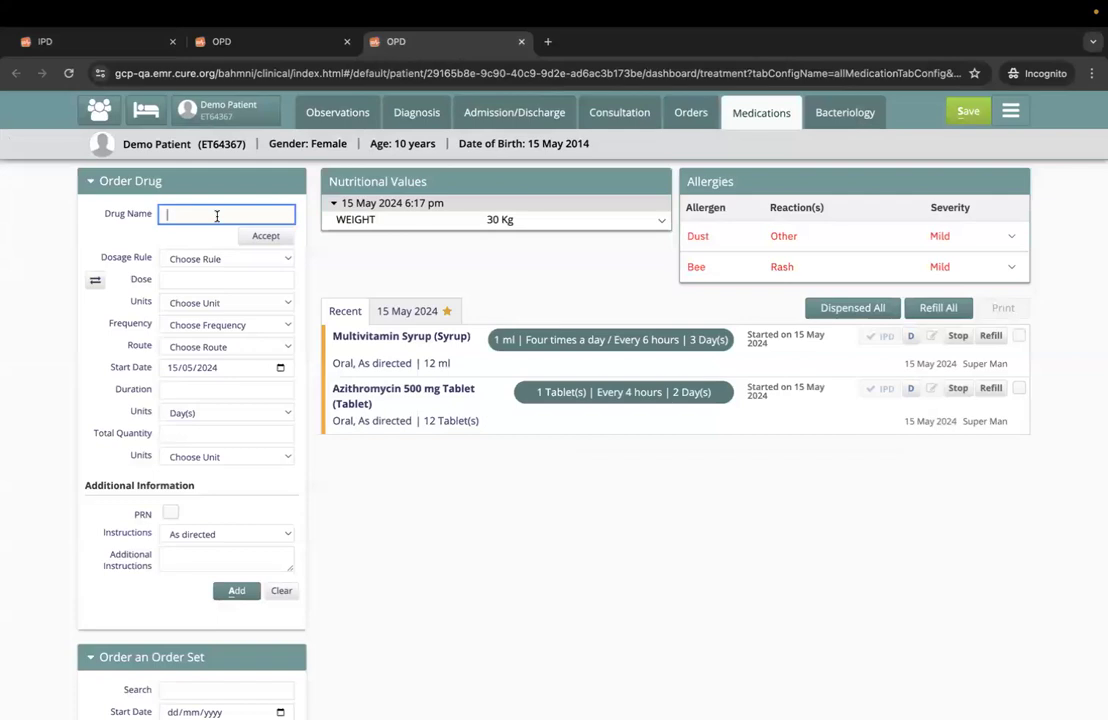
- Search the drug order form for "tab" and choose Calcium 500 mg Tablet as the drug
key(Return)
text(tab)
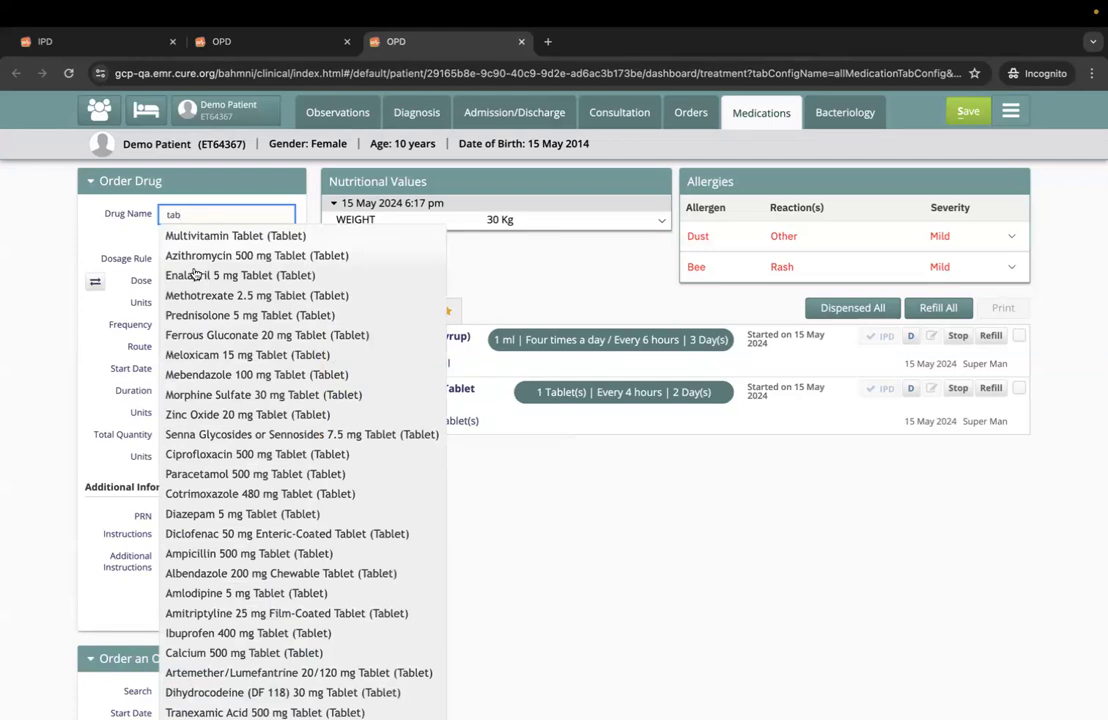
click(193, 653)
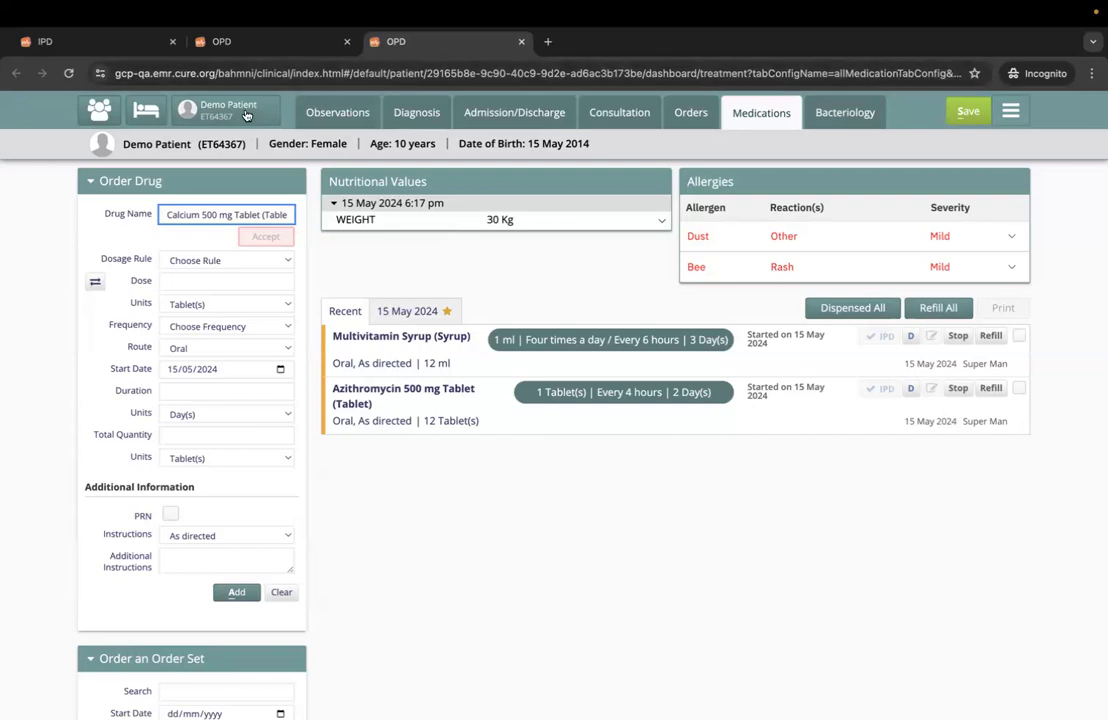
- Switch to the patient's IPD dashboard and examine the Nursing Tasks and Drug Chart sections, including the drug chart's shift hours
click(243, 44)
click(110, 47)
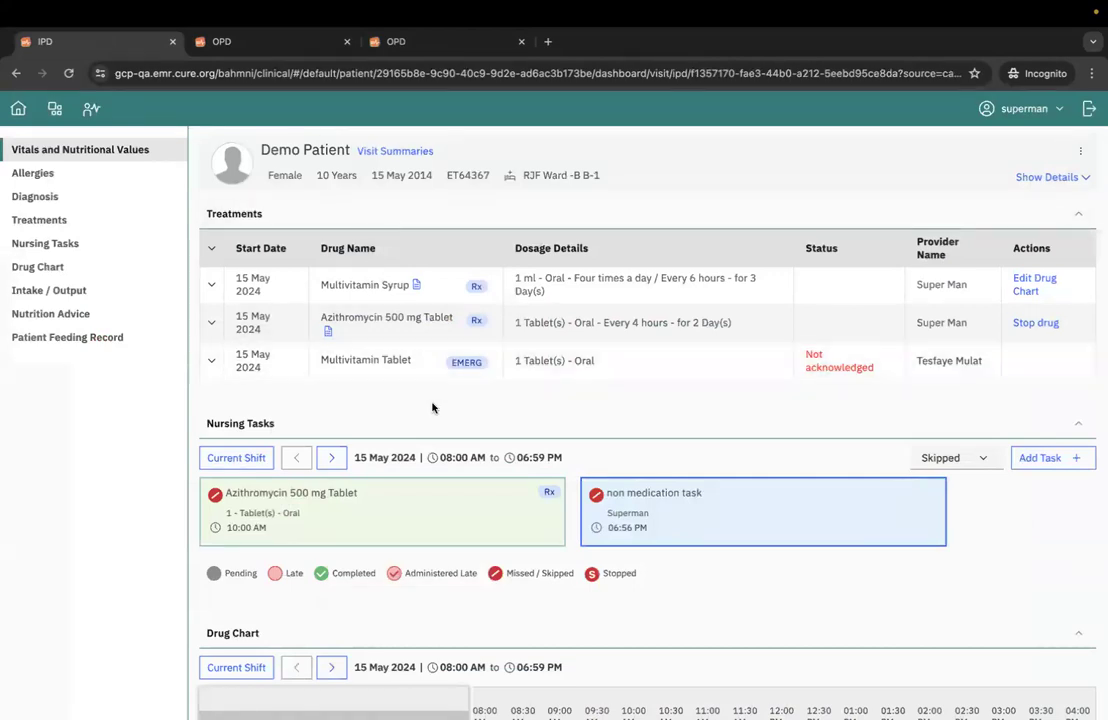
scroll(457, 516, down, 3)
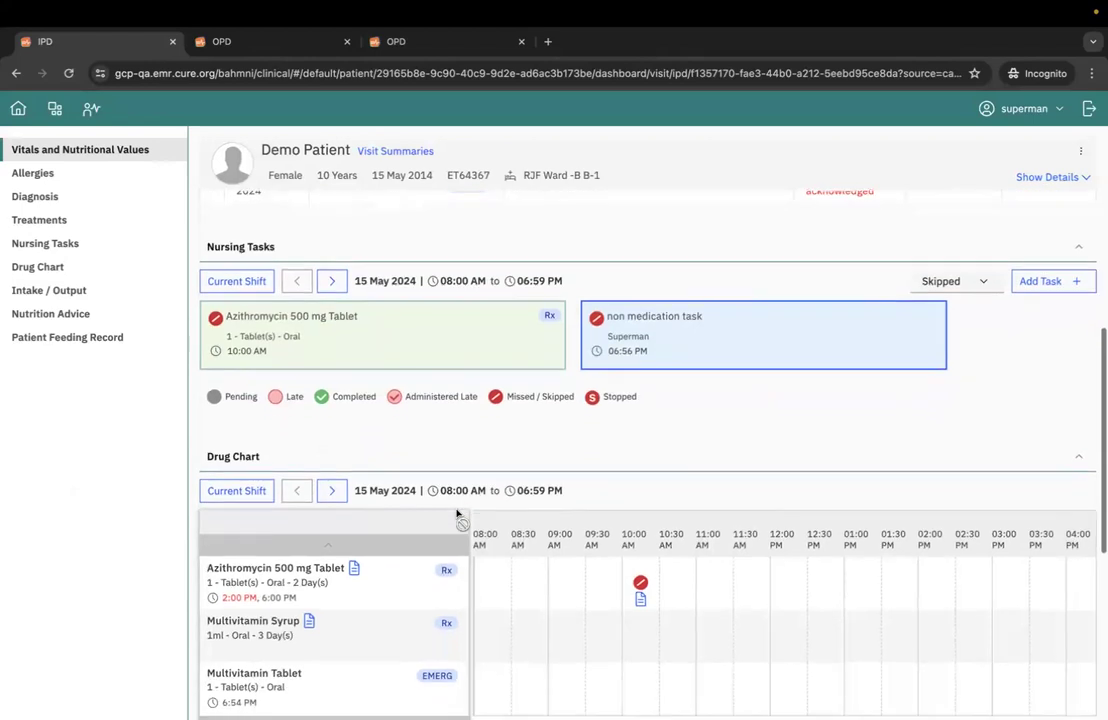
scroll(457, 516, down, 2)
scroll(457, 516, down, 1)
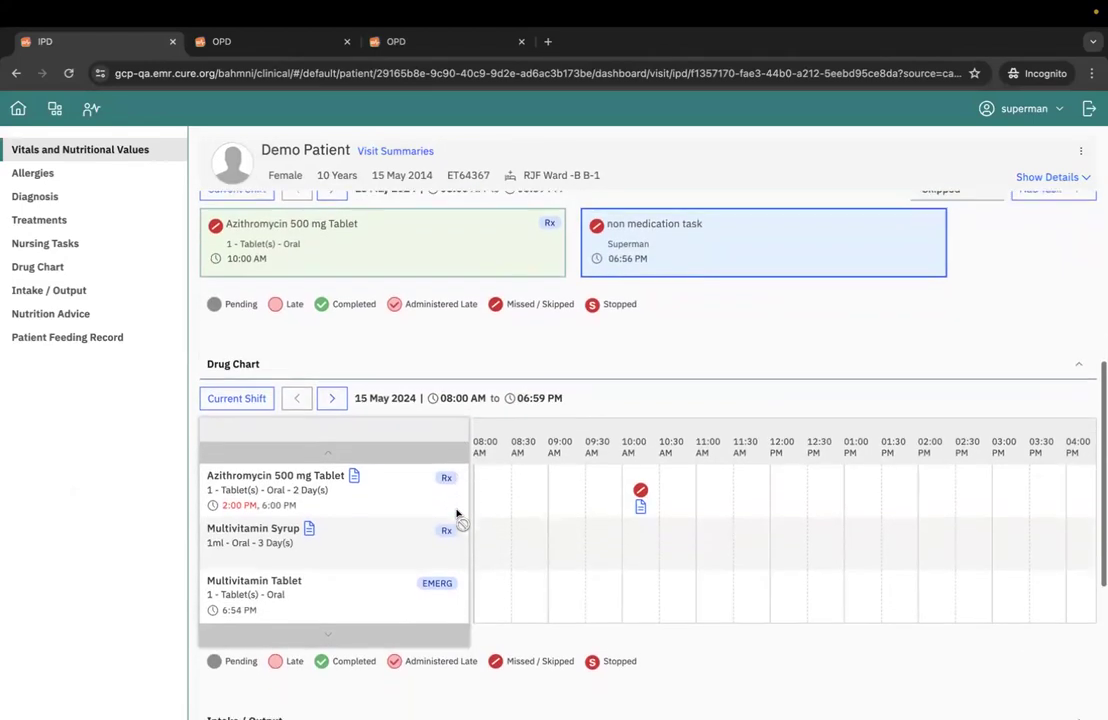
scroll(511, 432, up, 3)
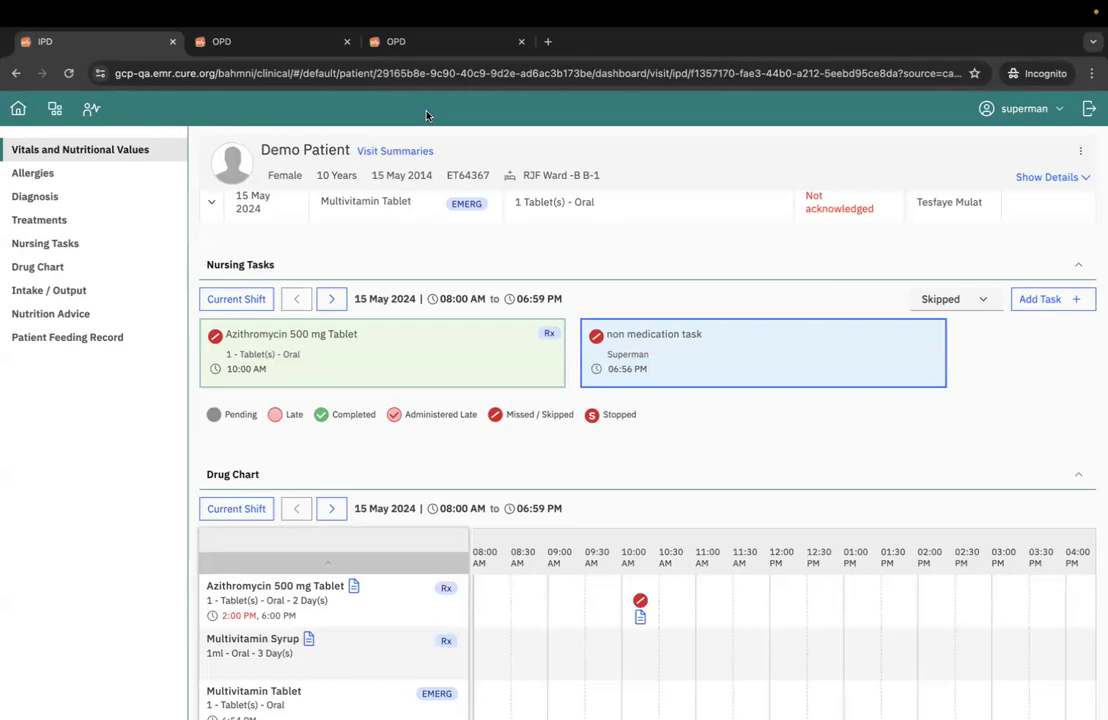
scroll(452, 529, down, 1)
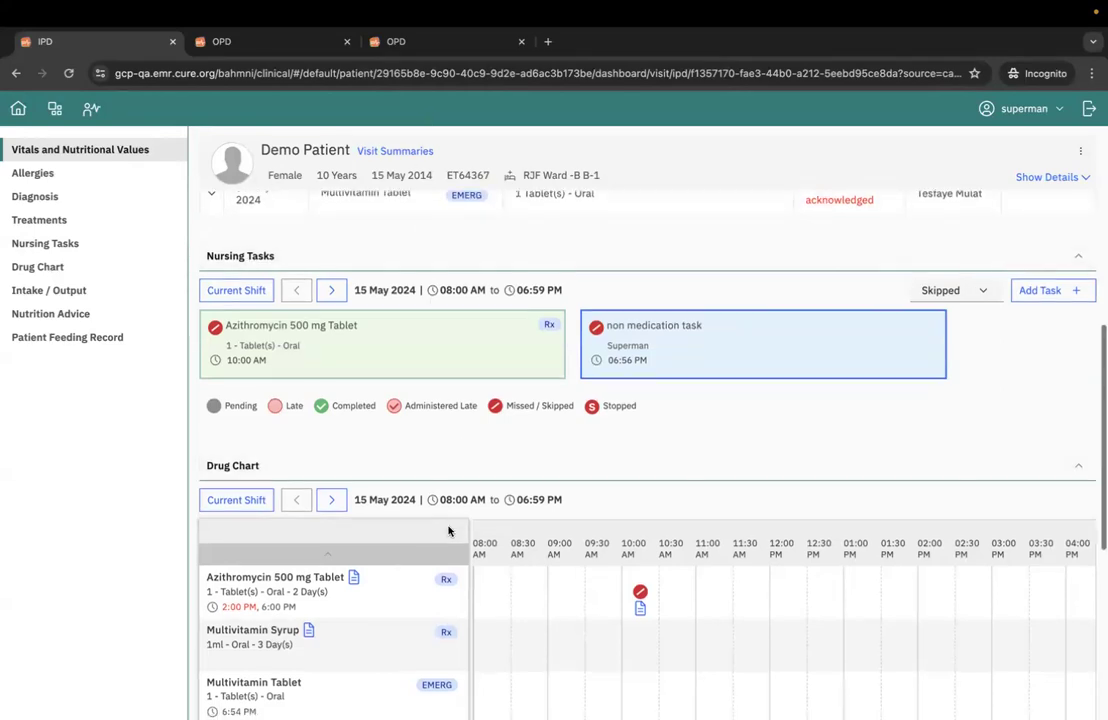
scroll(449, 530, up, 1)
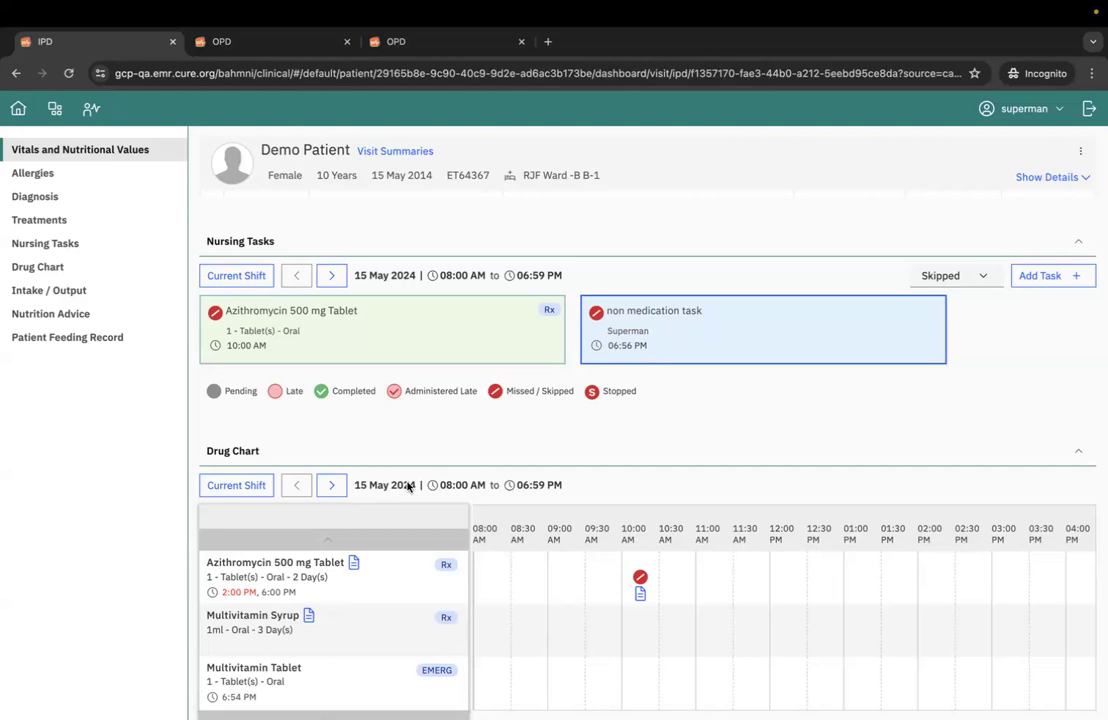
drag(440, 485, 469, 487)
click(460, 500)
drag(440, 489, 548, 489)
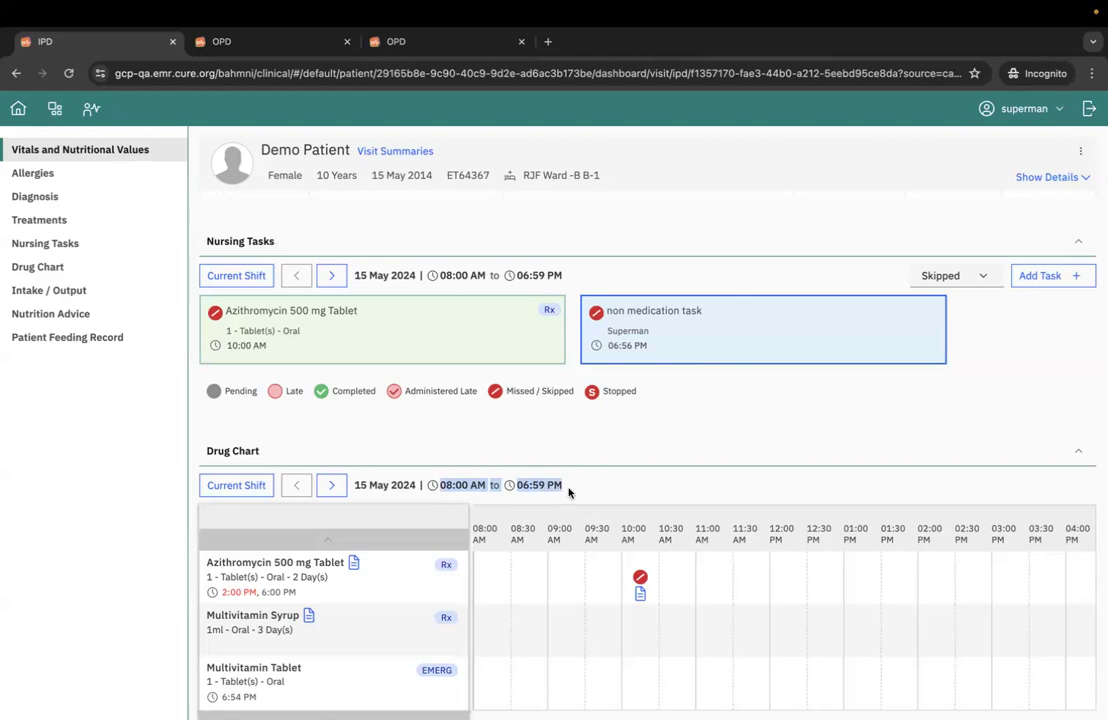
click(527, 462)
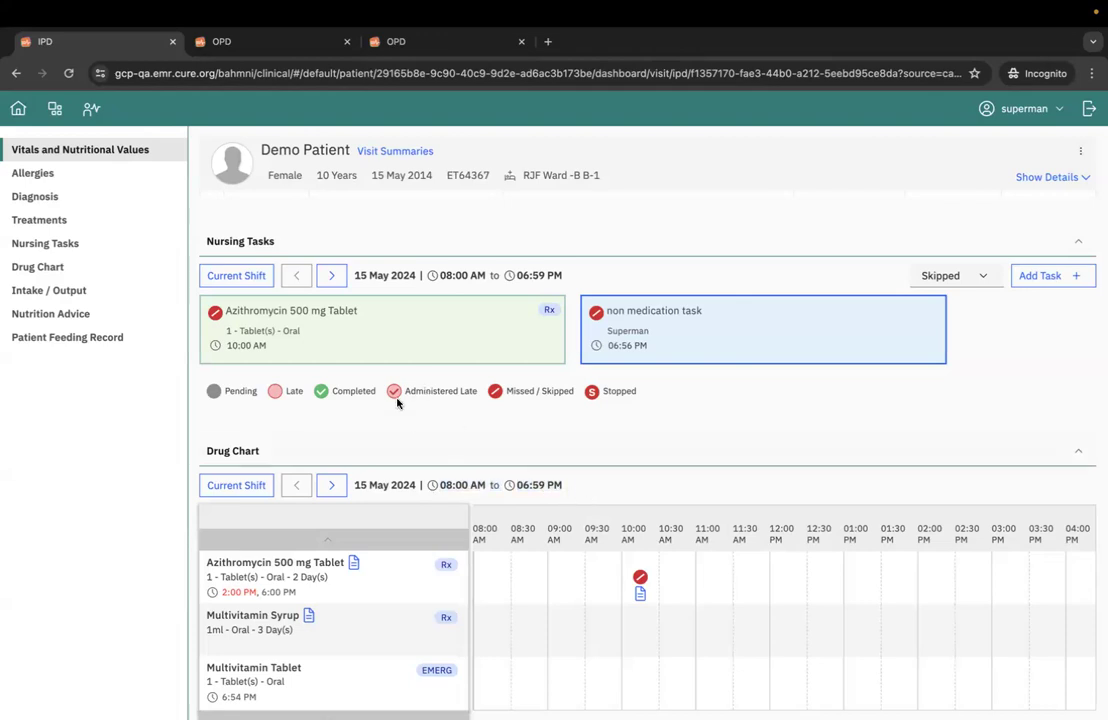
- View the next shift's nursing tasks, return to the previous shift, and check its hours against the drug chart
click(331, 276)
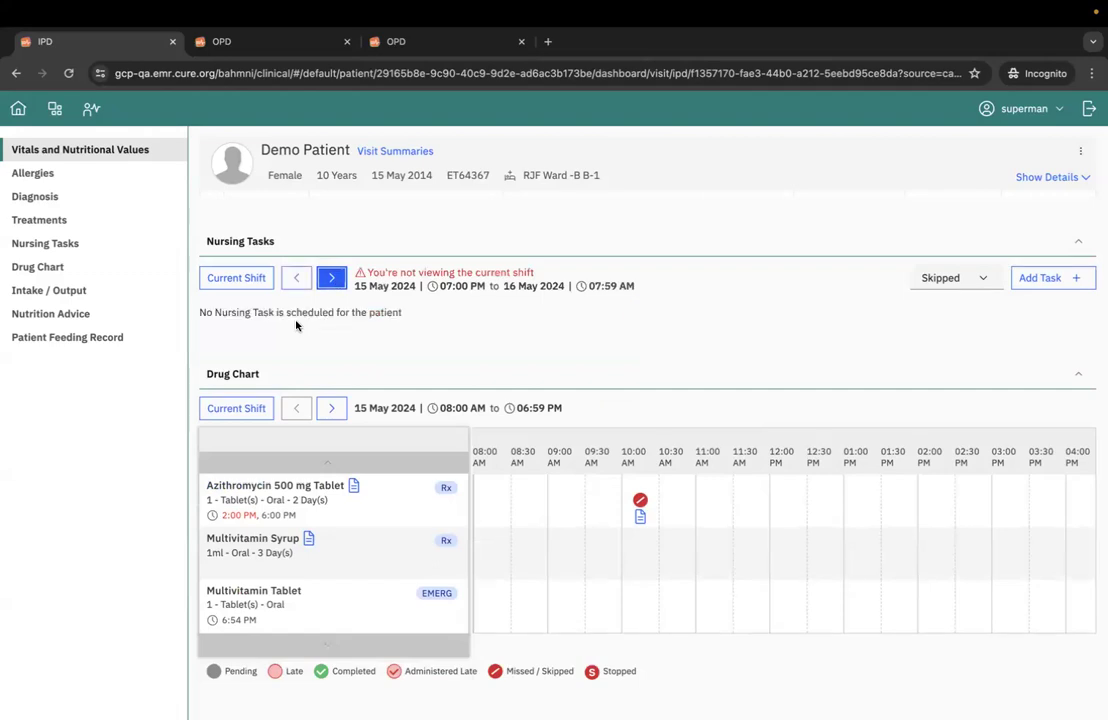
click(296, 277)
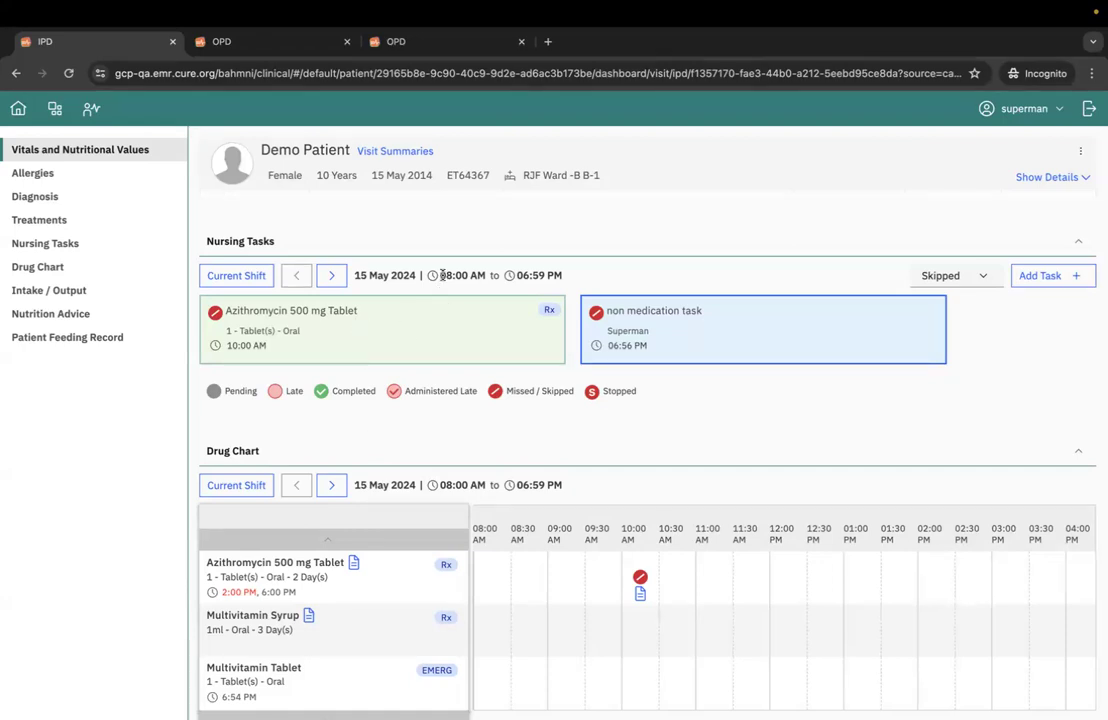
drag(443, 275, 607, 274)
click(598, 273)
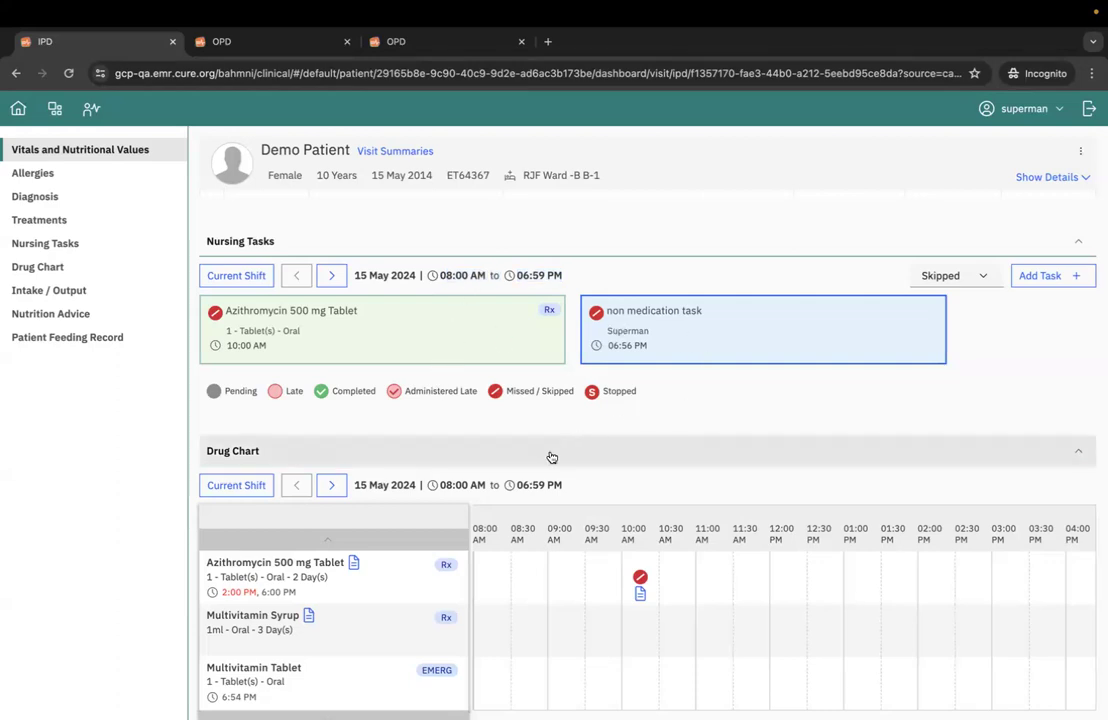
scroll(551, 457, down, 2)
scroll(551, 457, up, 1)
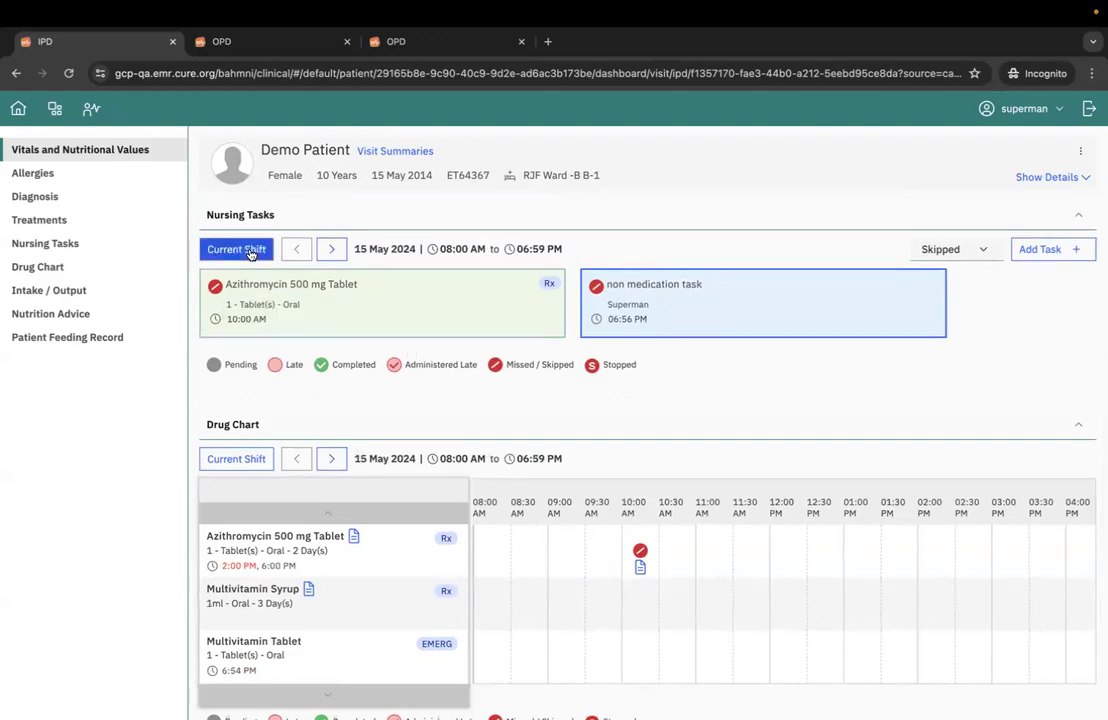
- Open the RJF Ward care view dashboard and examine the scheduled tasks across the current period's hourly columns
click(55, 110)
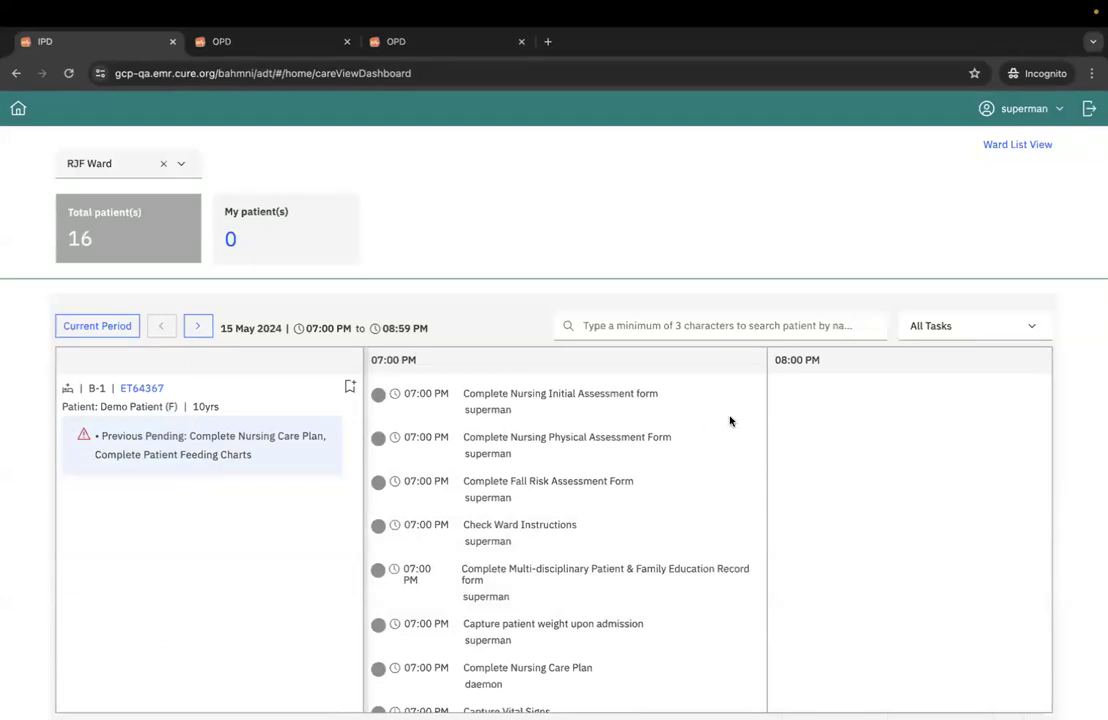
scroll(730, 421, right, 1)
scroll(730, 421, left, 1)
scroll(733, 436, right, 2)
scroll(734, 437, left, 2)
scroll(673, 440, right, 3)
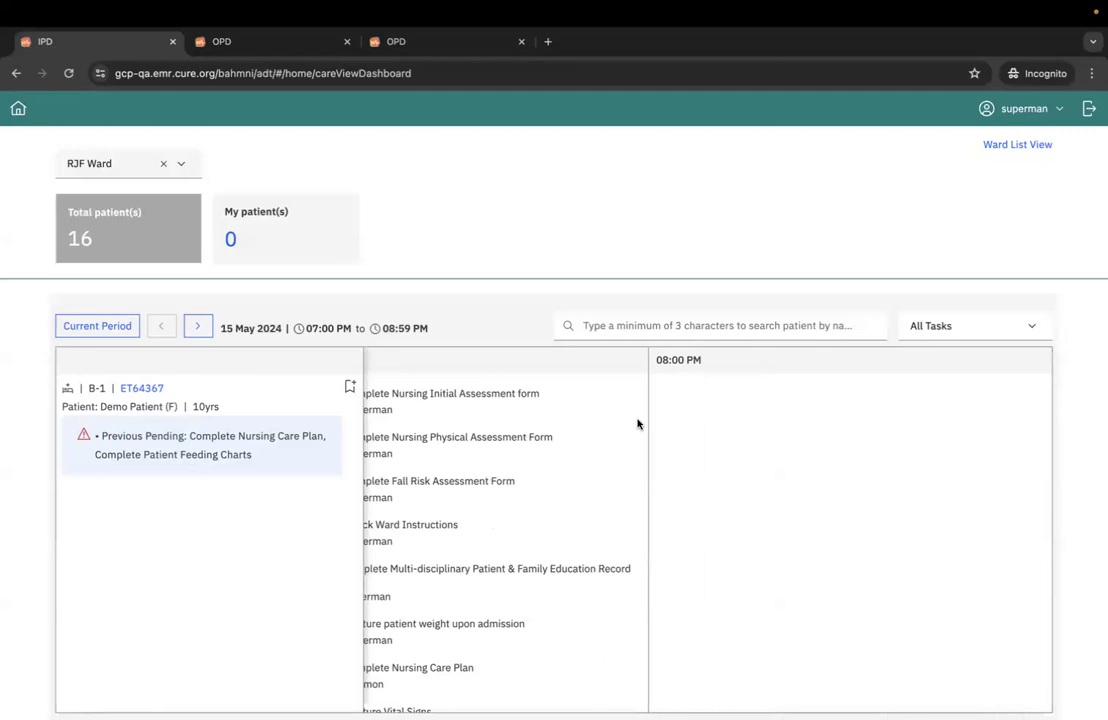
scroll(638, 421, left, 3)
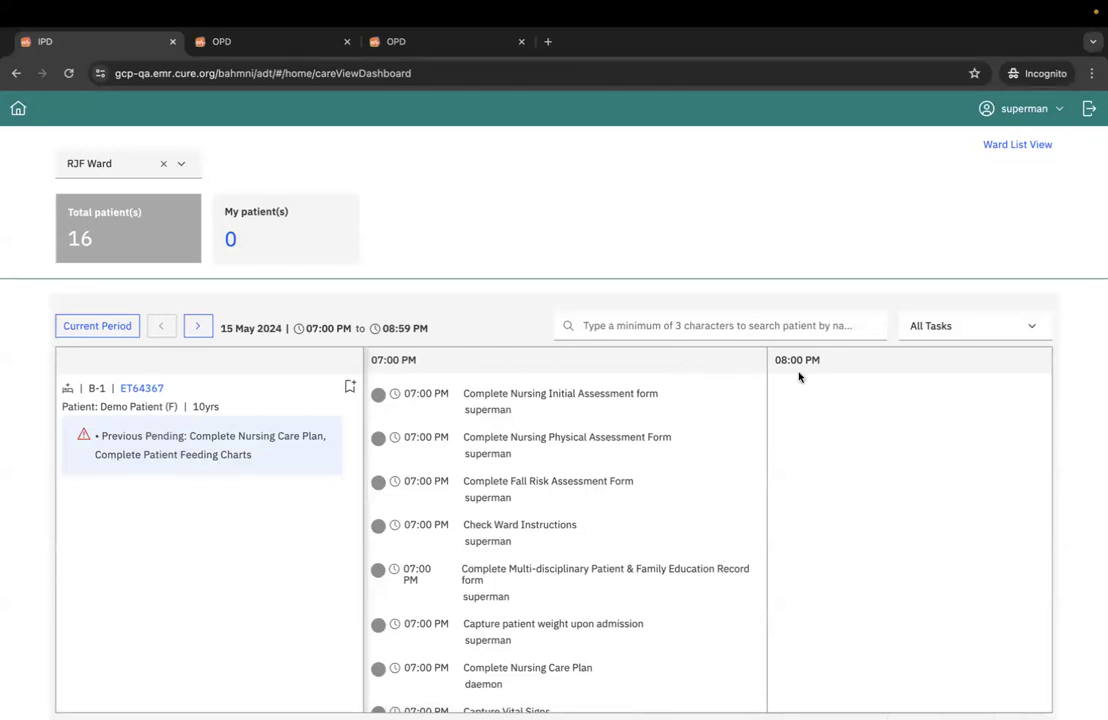
- Show the care view's current period, check its two-hour range, and advance to the next period
click(97, 326)
drag(307, 327, 460, 327)
click(456, 328)
click(200, 329)
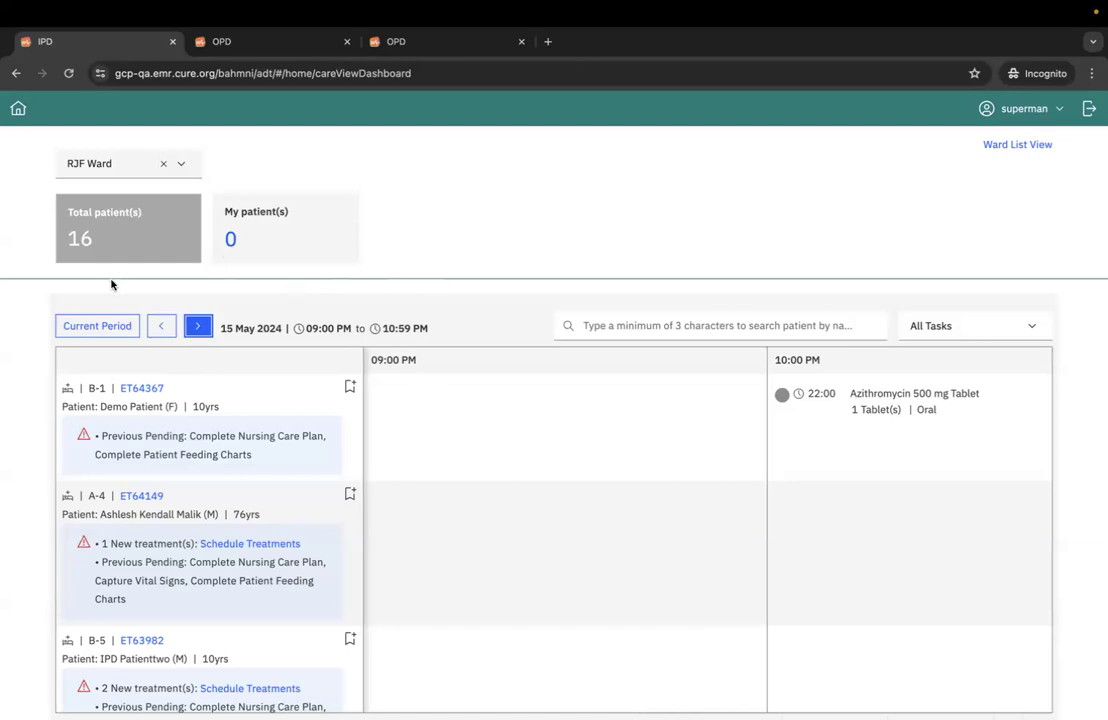
- Return the care view to the current period and look through the tasks listed for the ward's patients
click(97, 335)
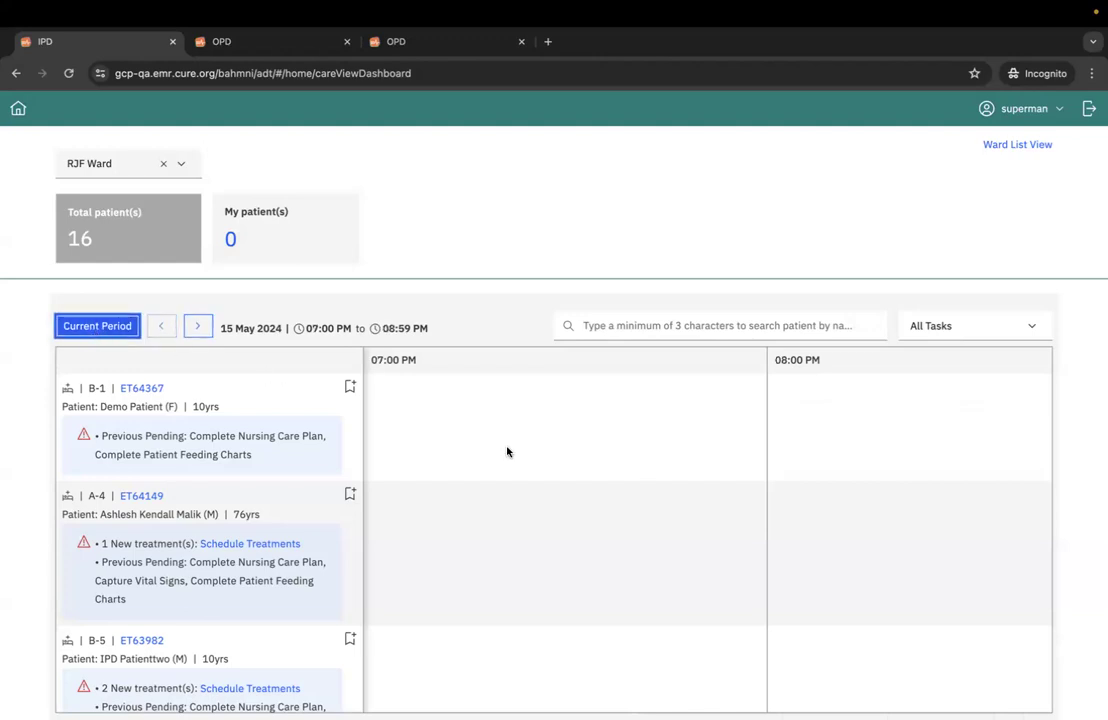
scroll(585, 464, down, 3)
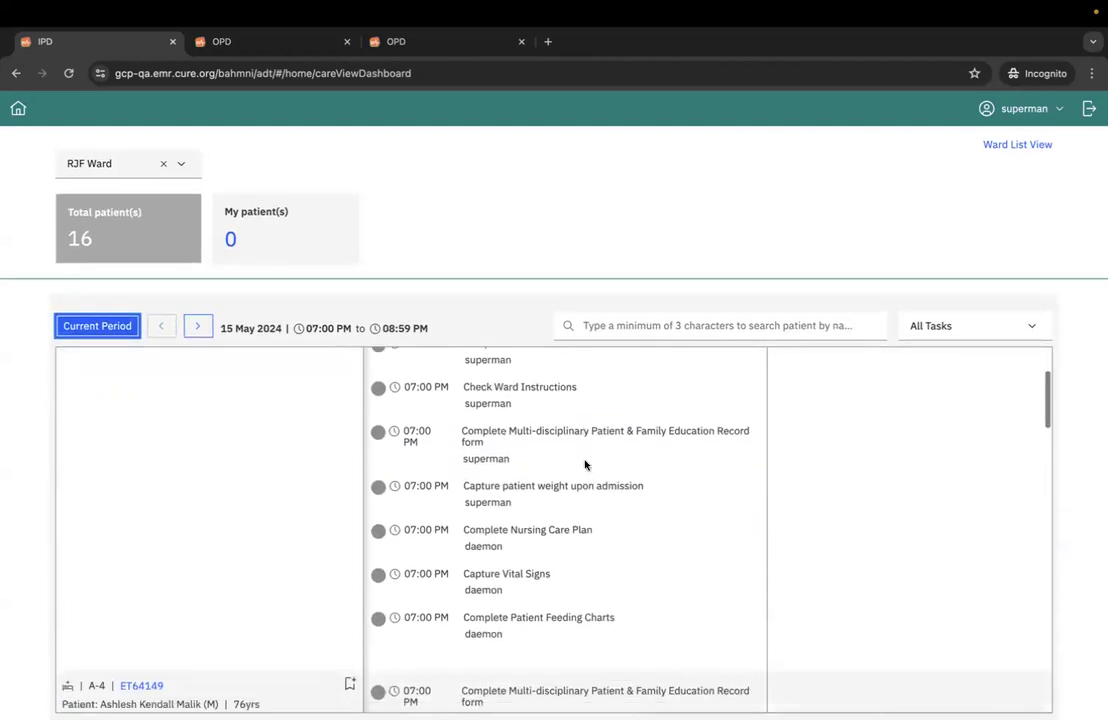
scroll(585, 464, down, 2)
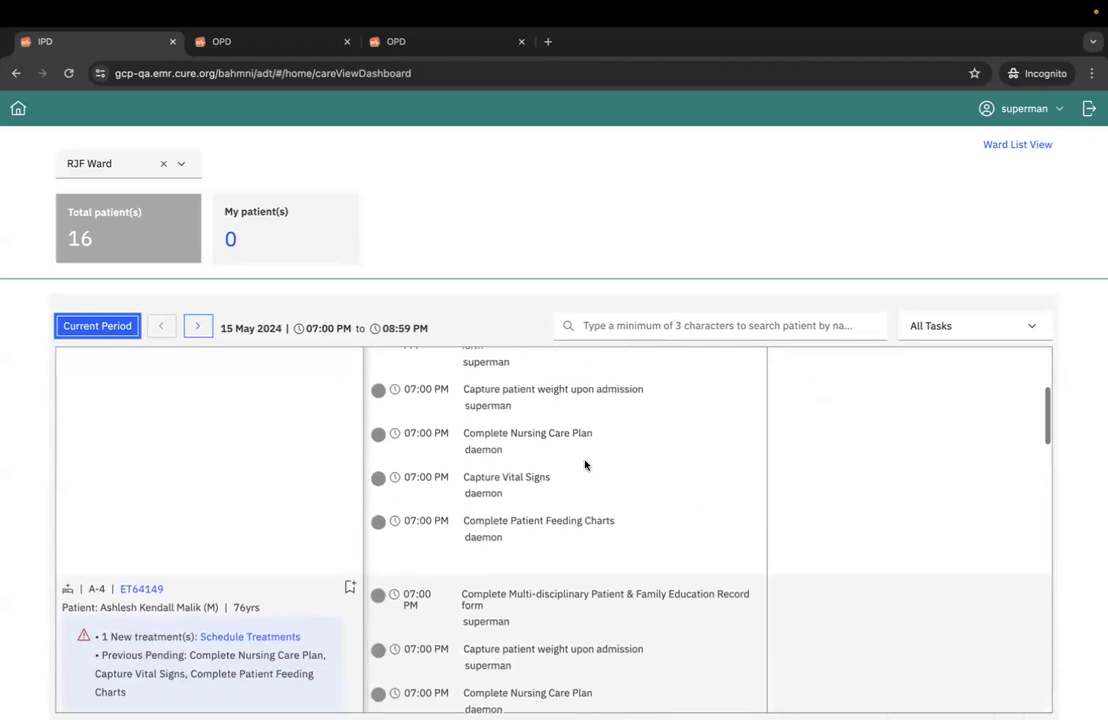
scroll(585, 464, up, 5)
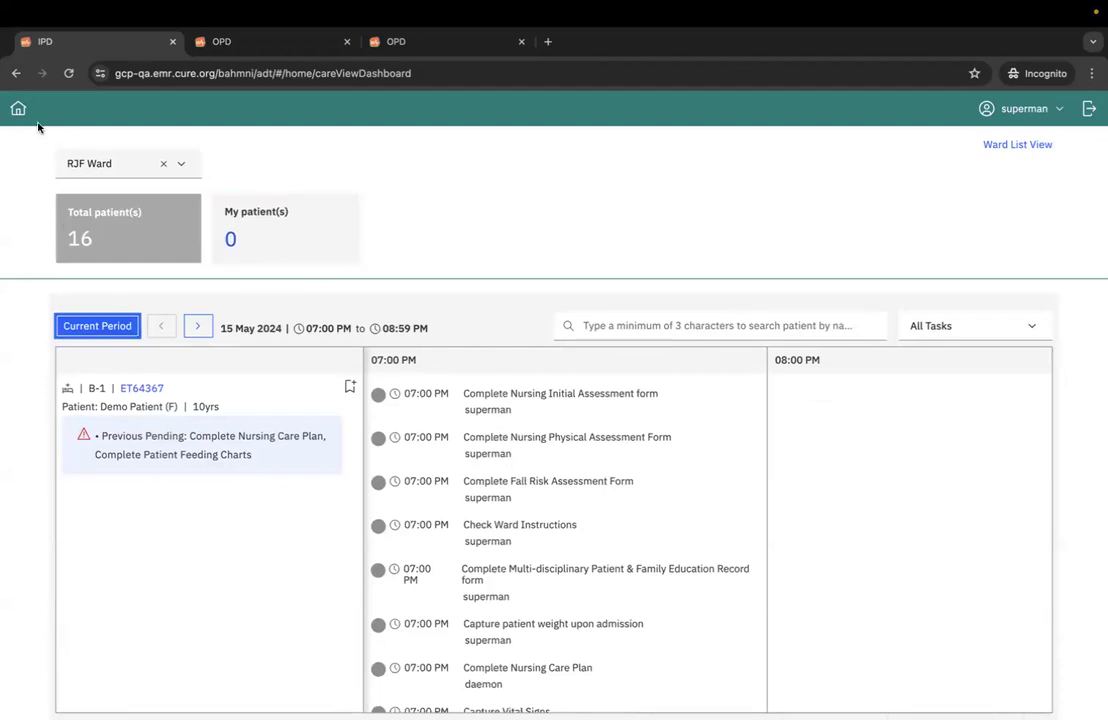
- Open the IPD dashboard of the patient in bed B-1 and check the new shift's hours, treatments and pending nursing tasks
click(140, 389)
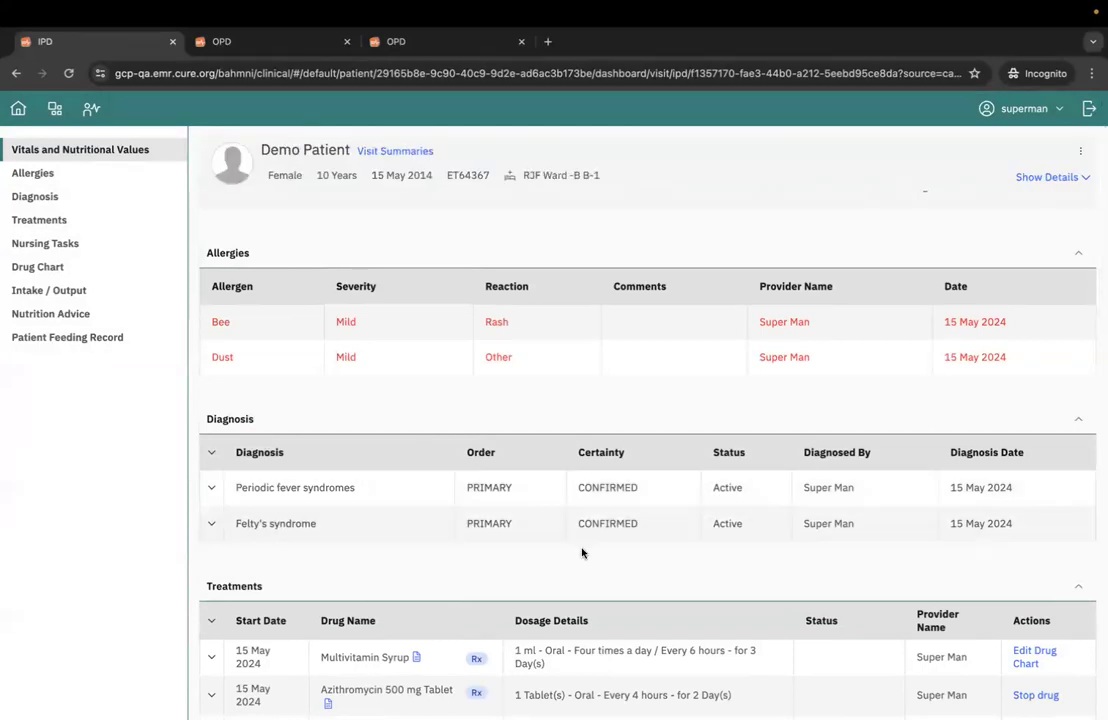
scroll(582, 553, down, 5)
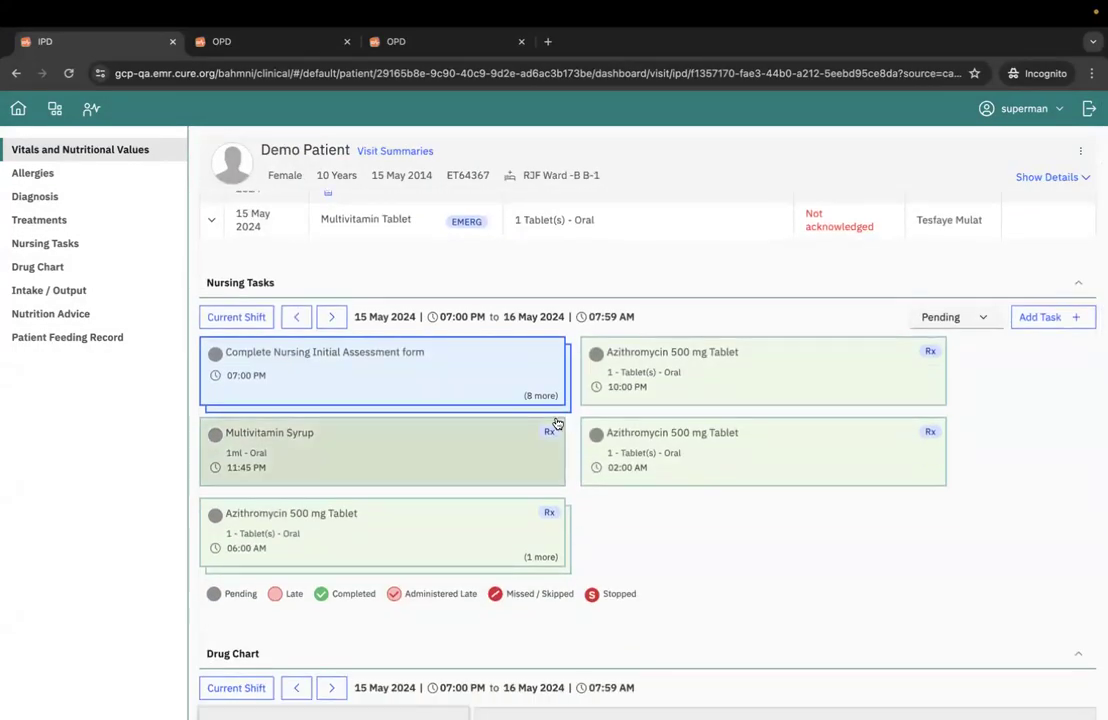
drag(441, 317, 469, 316)
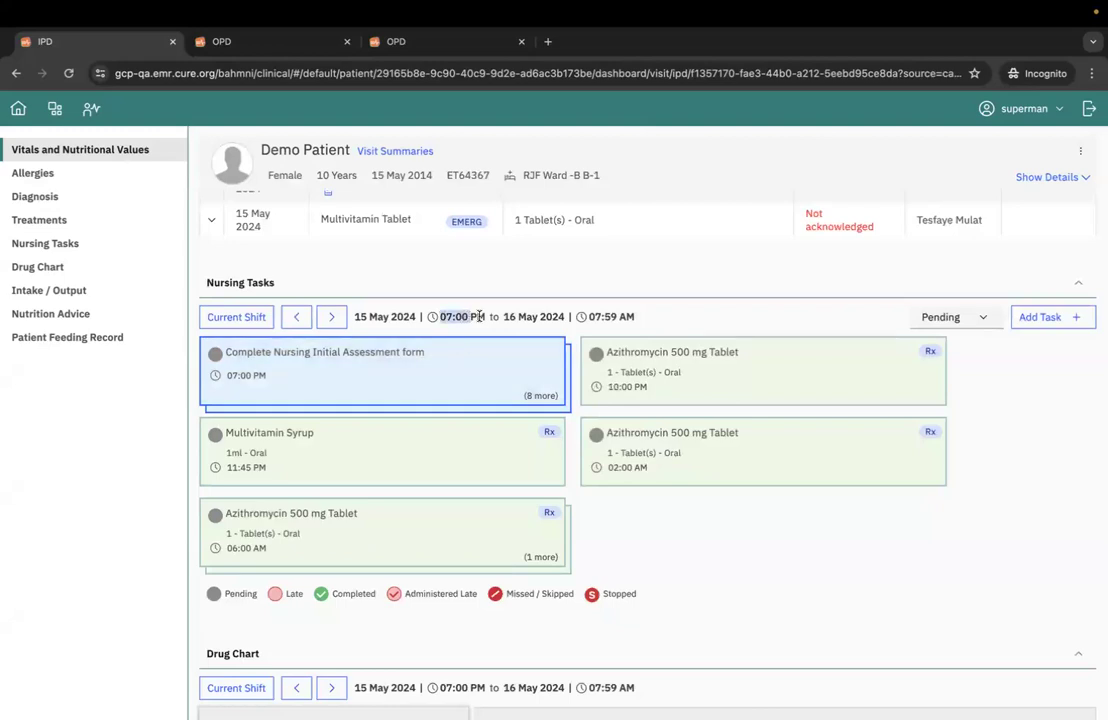
click(470, 316)
scroll(425, 309, up, 4)
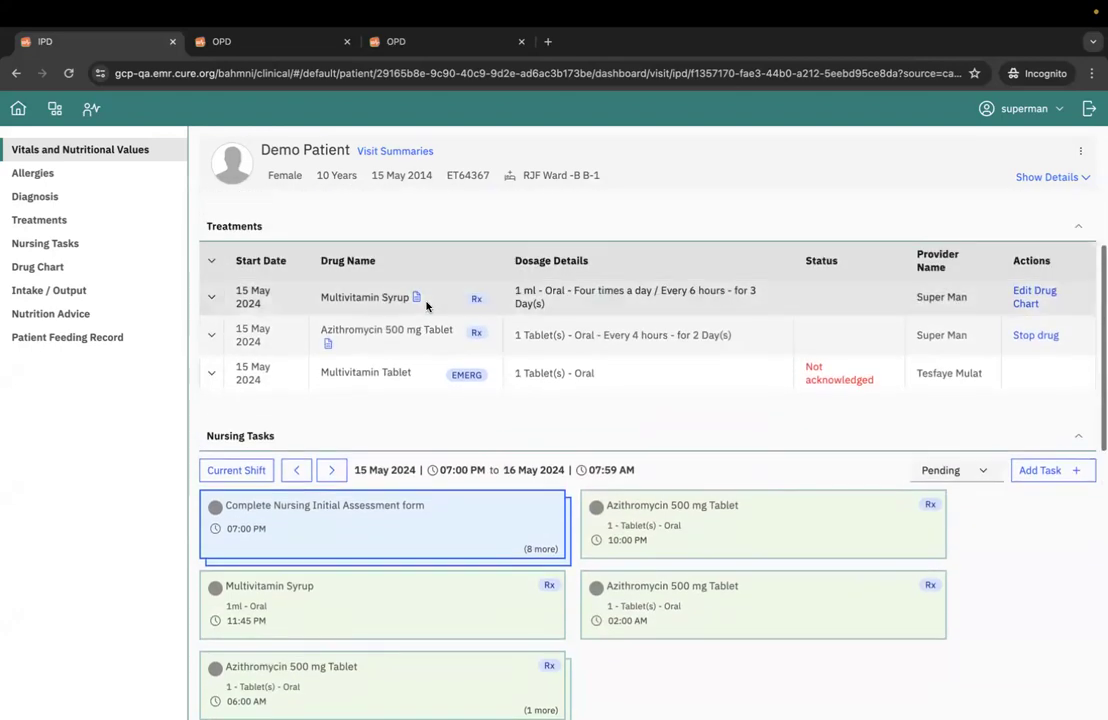
scroll(426, 306, down, 4)
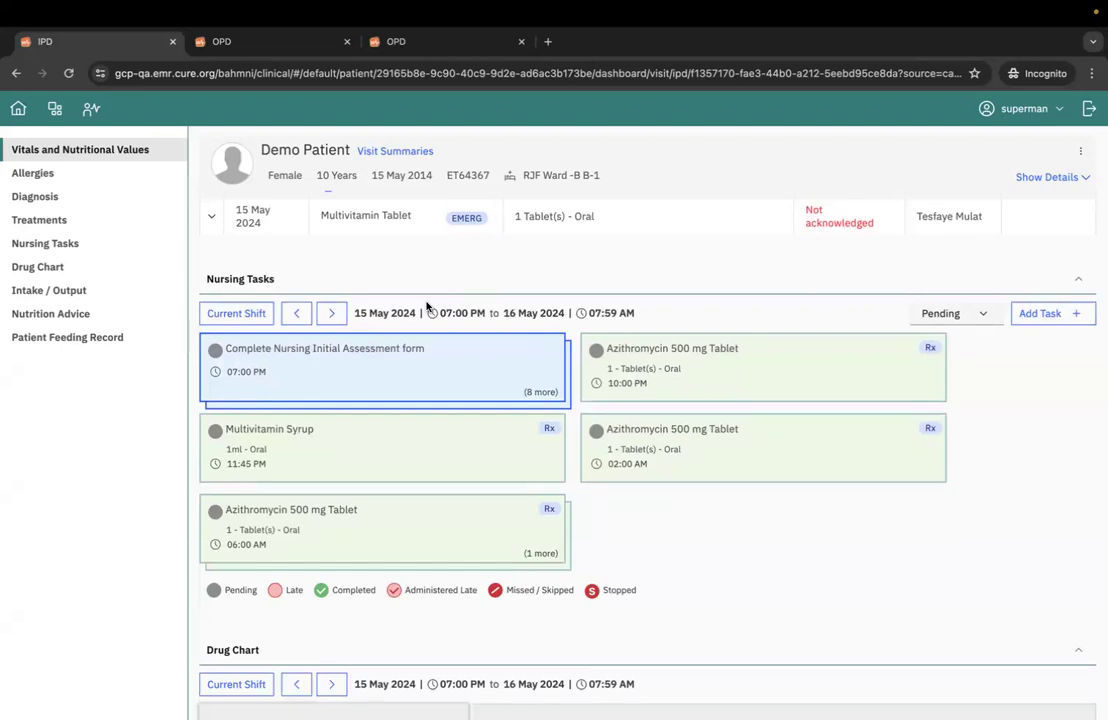
- Open the grouped nursing tasks scheduled for 07:00 PM, review every task in the list, and close it without changes
click(475, 376)
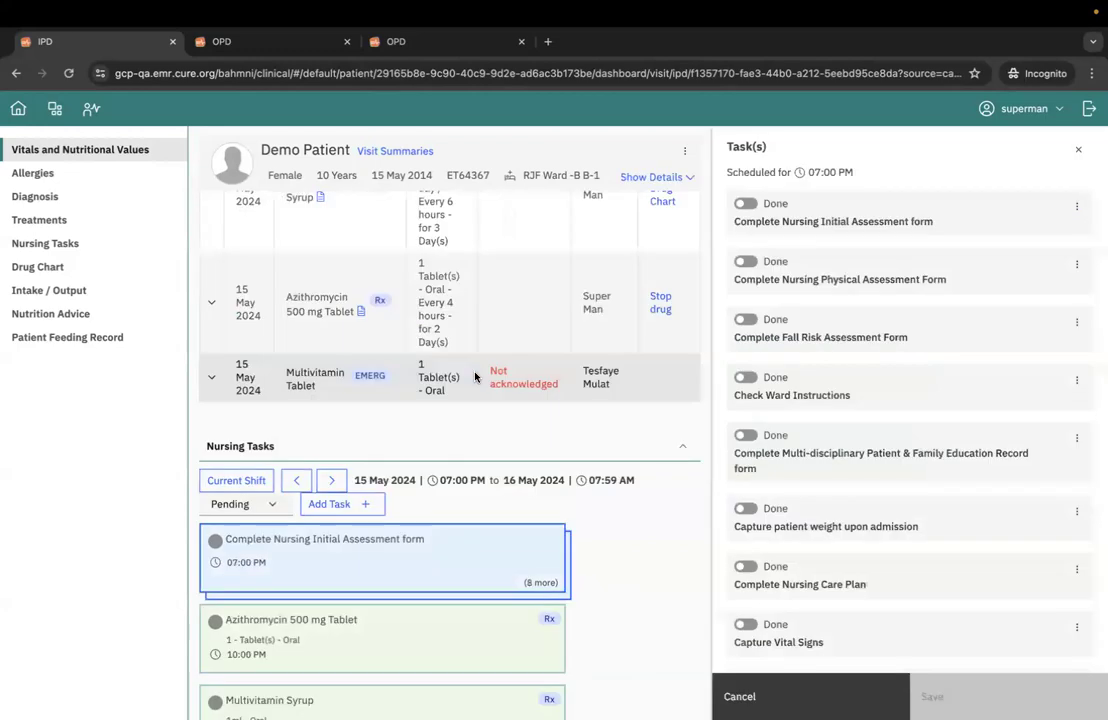
scroll(875, 482, down, 2)
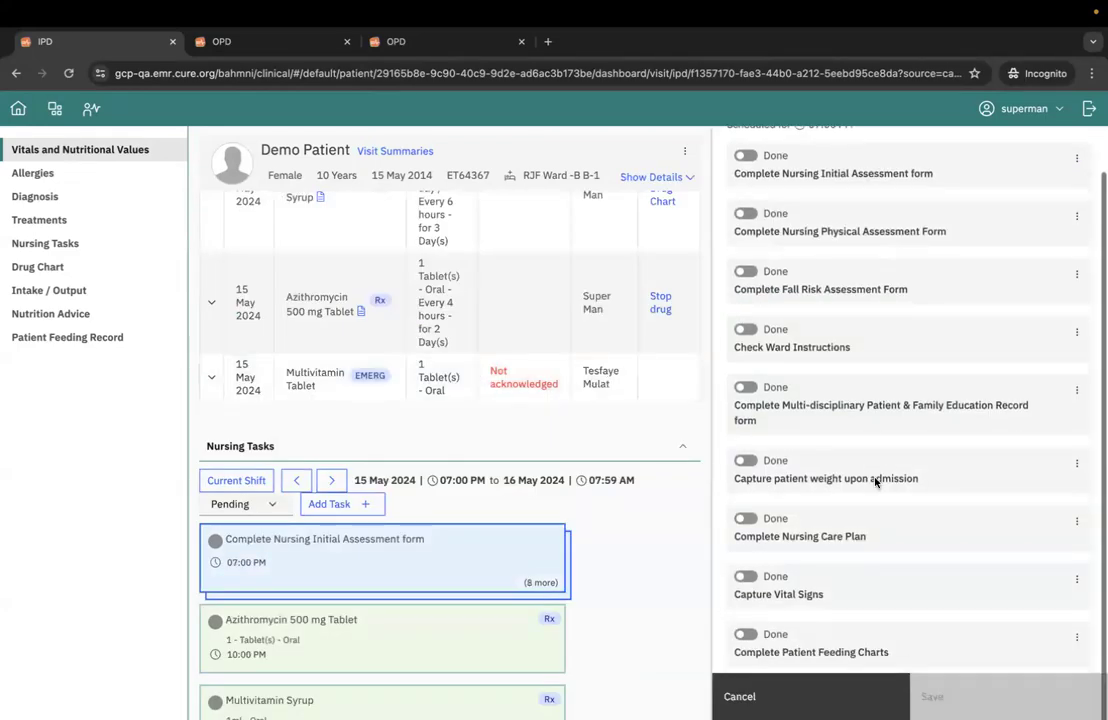
scroll(875, 482, up, 2)
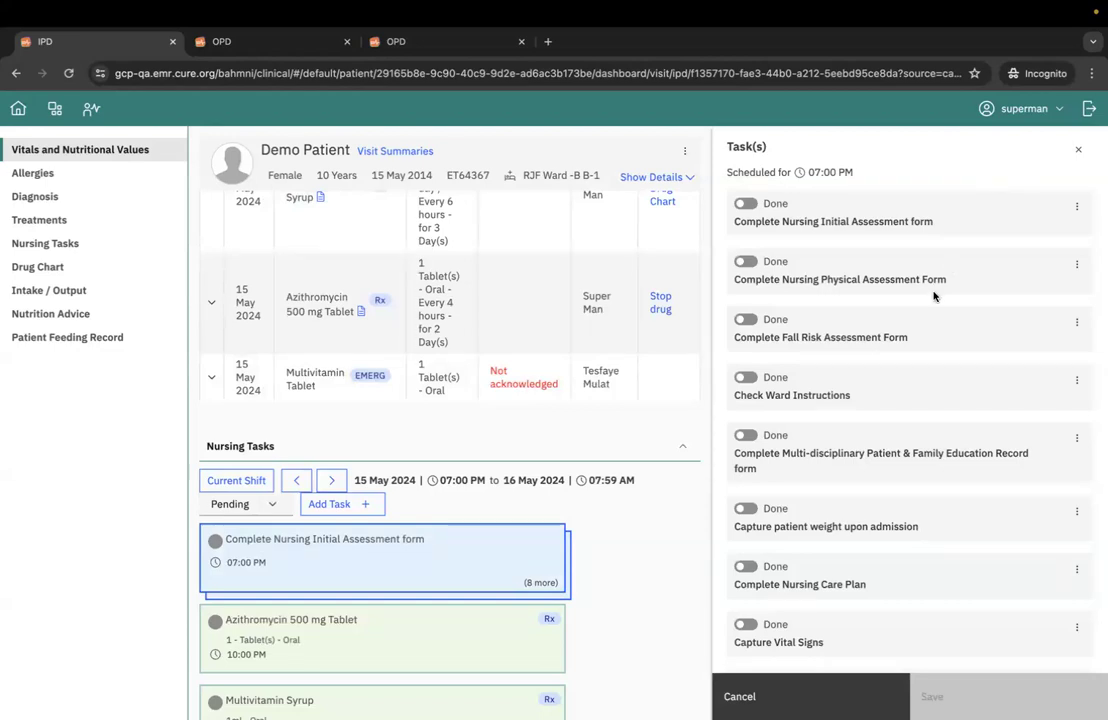
scroll(880, 300, down, 1)
scroll(905, 330, up, 1)
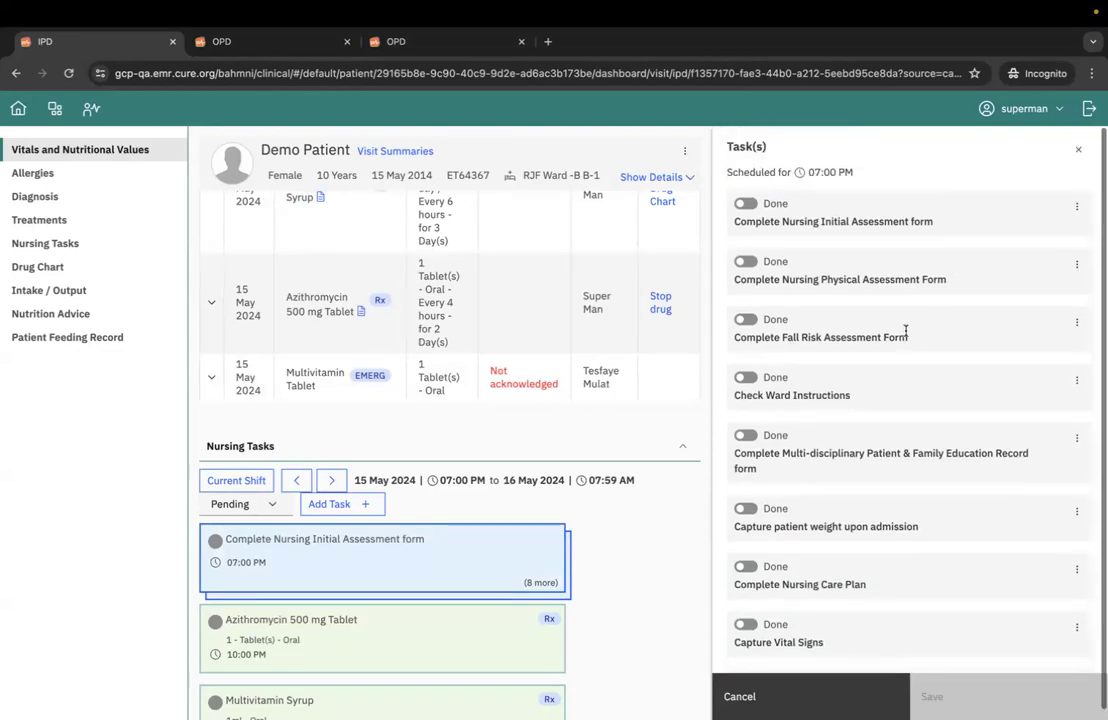
scroll(620, 556, down, 2)
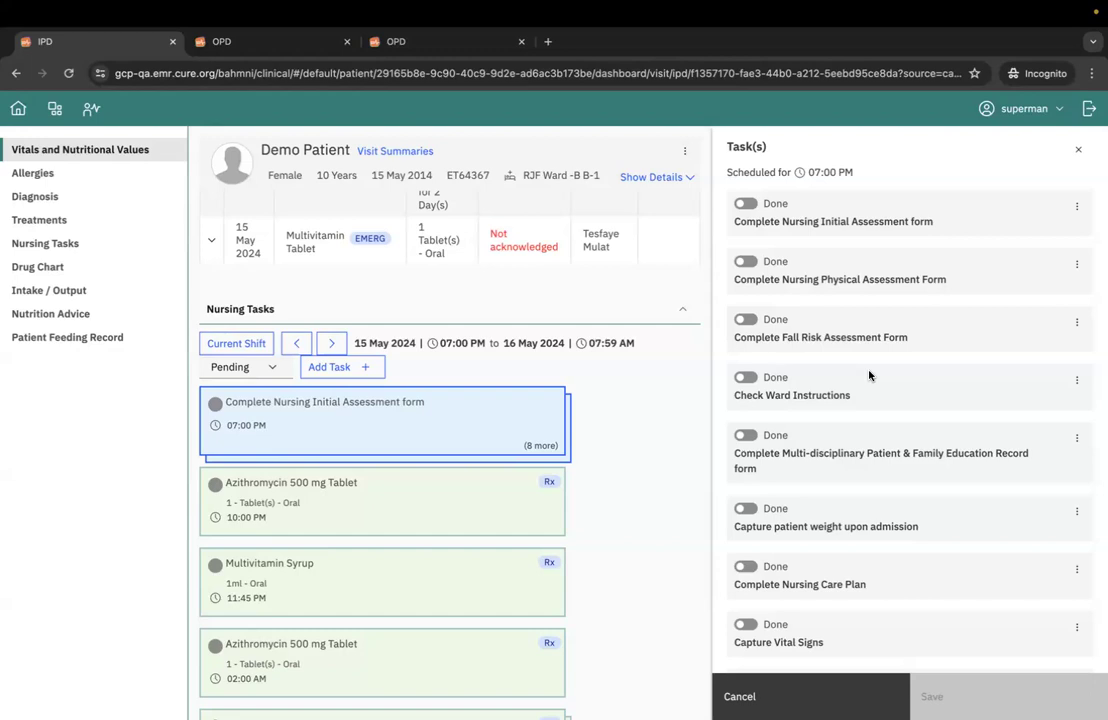
scroll(887, 458, up, 1)
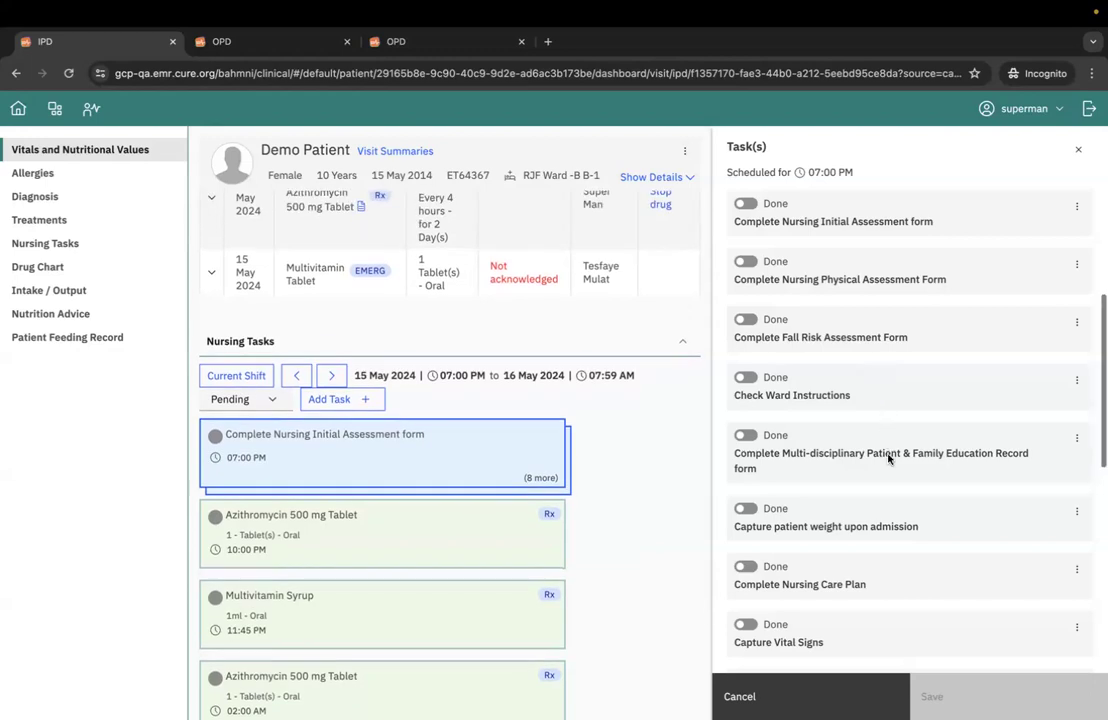
scroll(886, 453, down, 1)
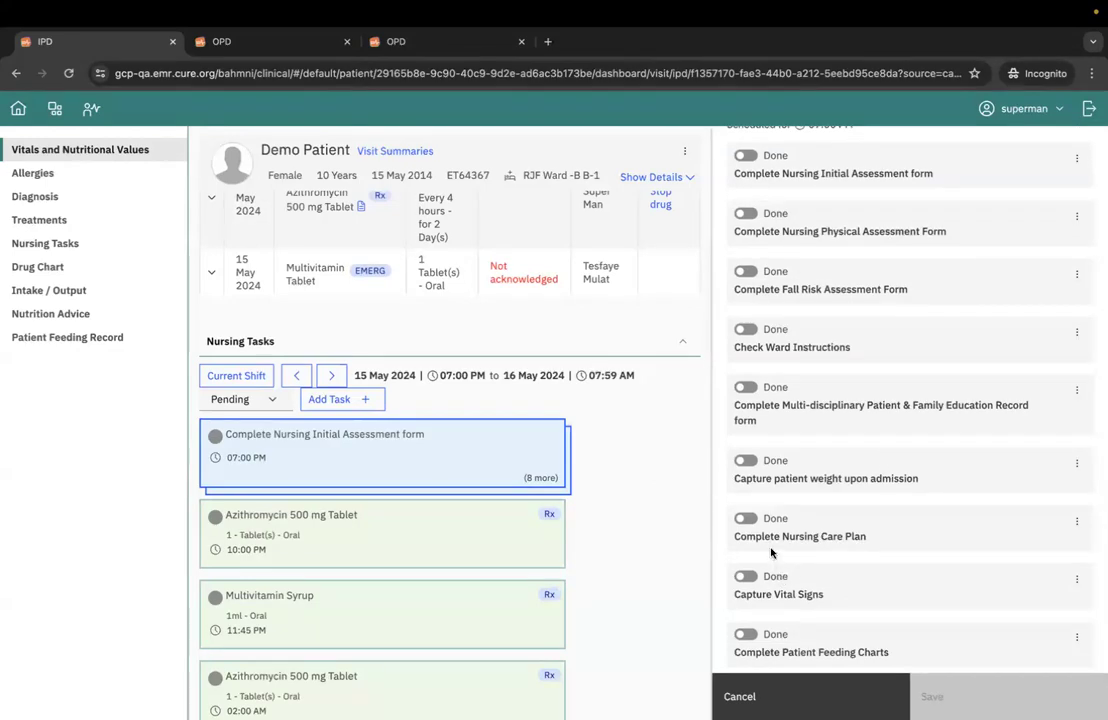
scroll(879, 487, up, 1)
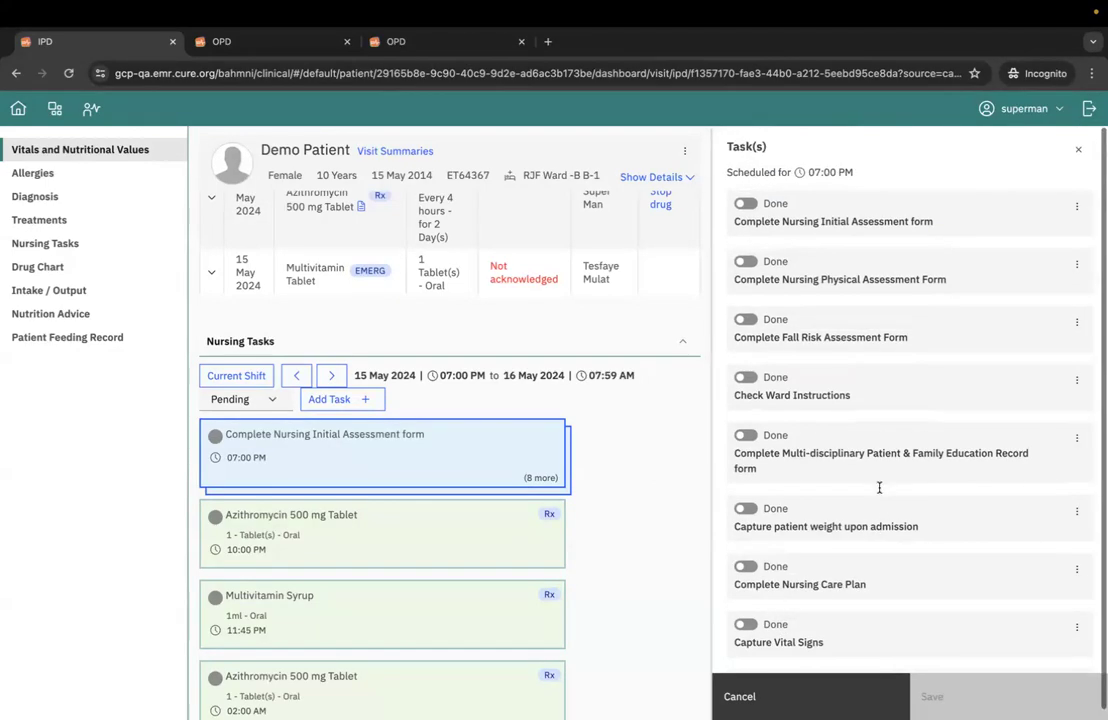
click(1078, 149)
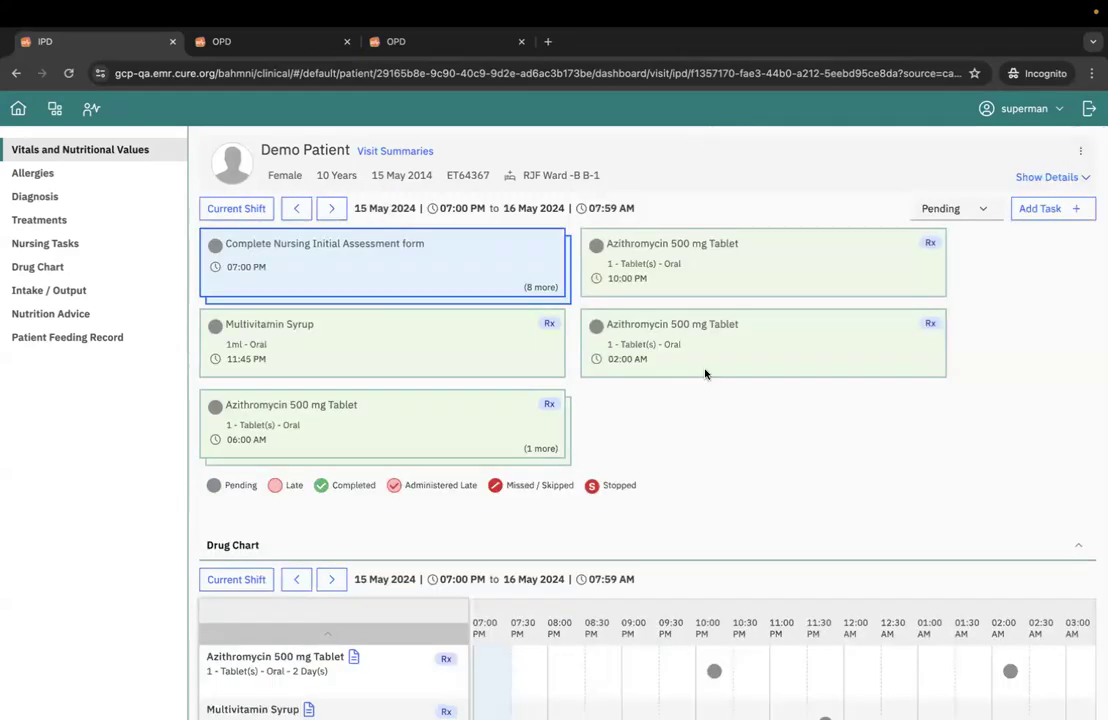
scroll(618, 433, up, 2)
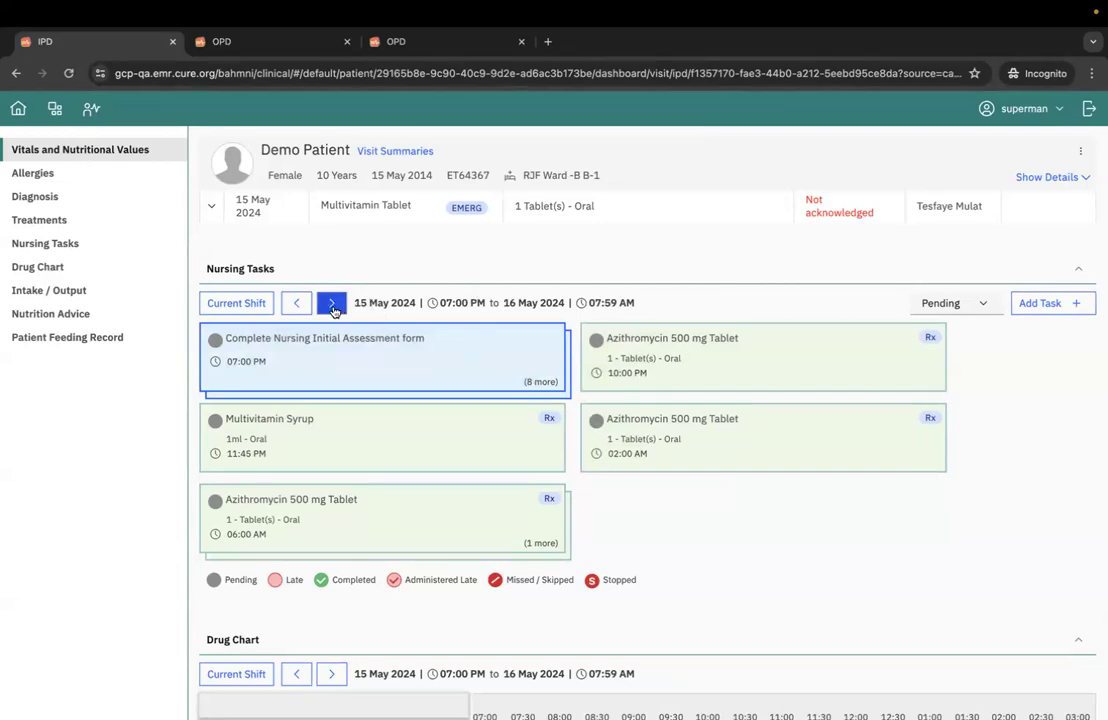
- Glance at the 07:00 PM task group, check the previous shift's nursing tasks, and return to the current shift
click(317, 366)
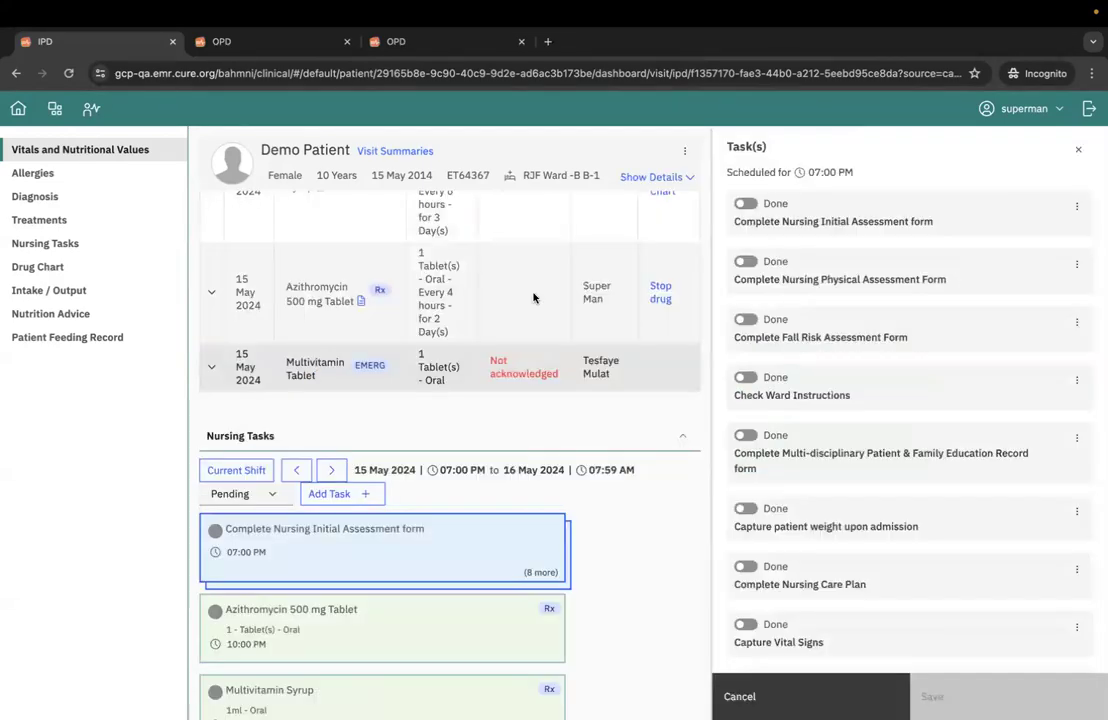
click(1078, 149)
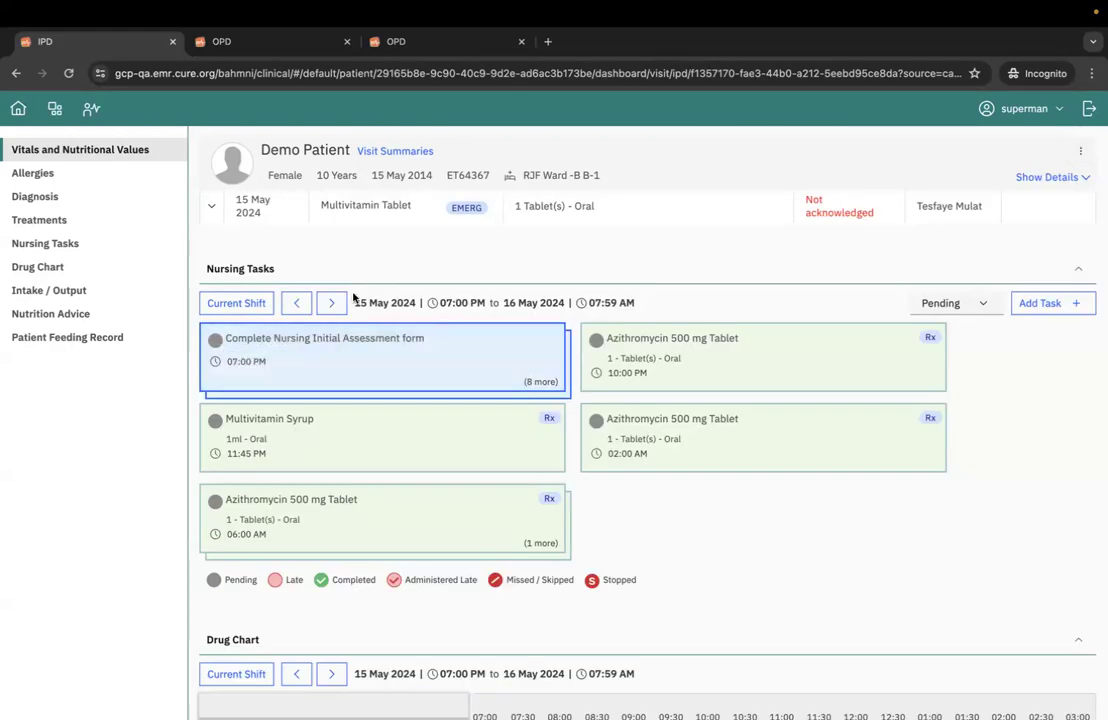
click(296, 302)
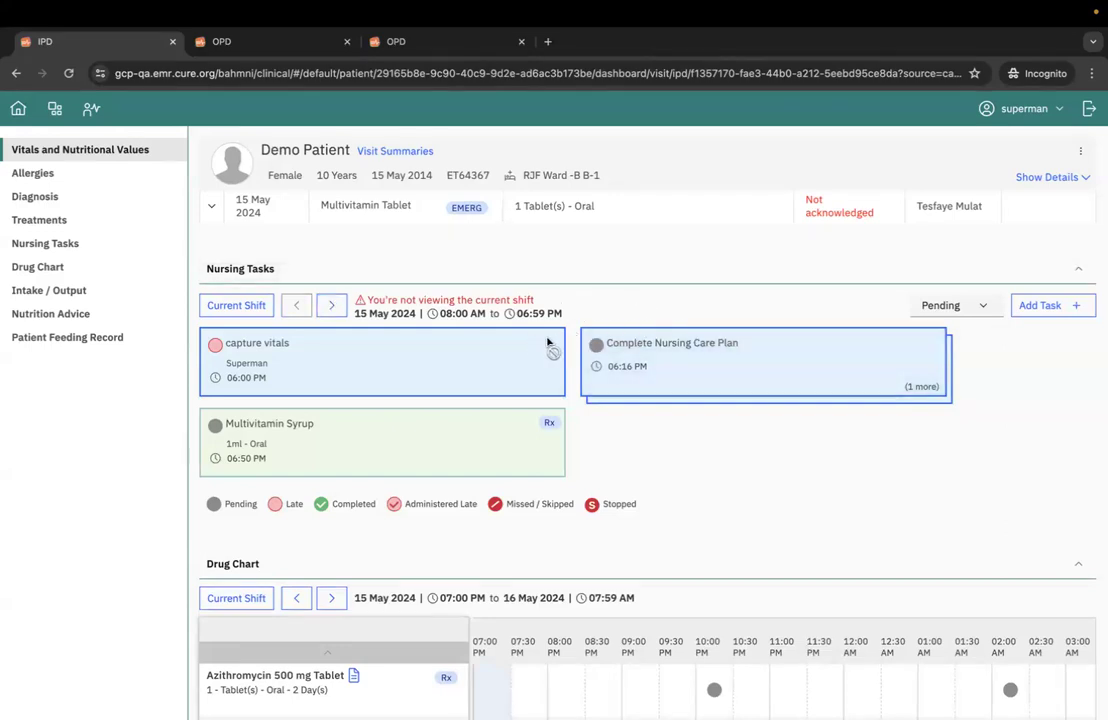
click(334, 308)
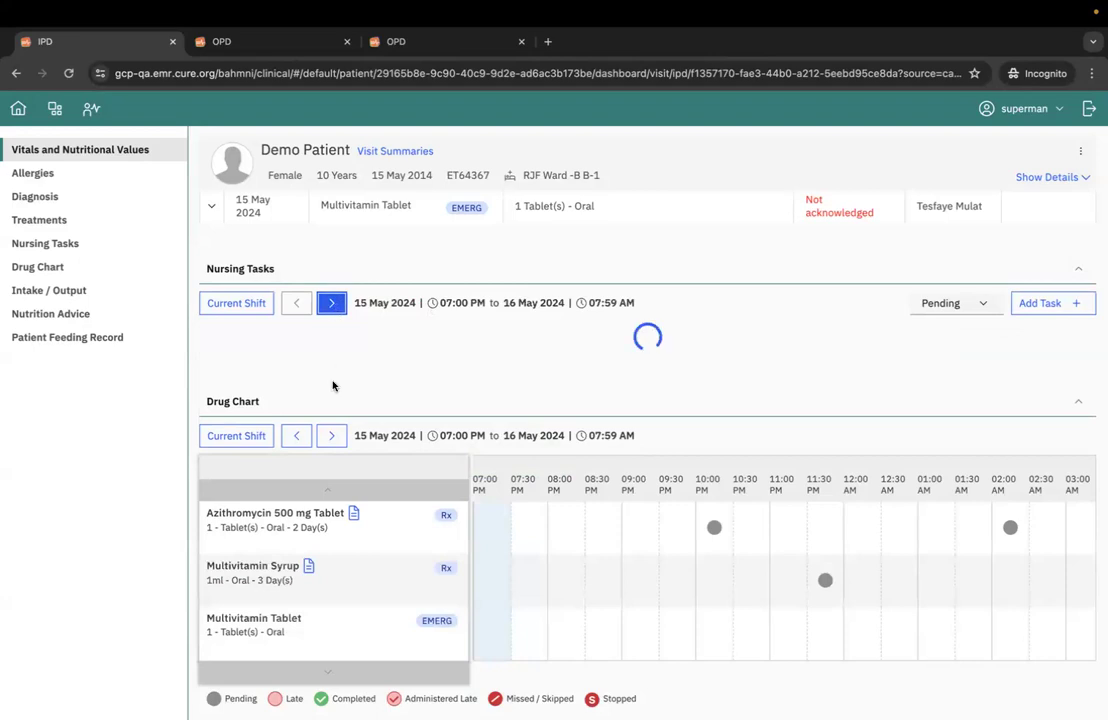
- Reopen the 07:00 PM nursing task group, read through its full list of tasks, and close it without changes
click(364, 368)
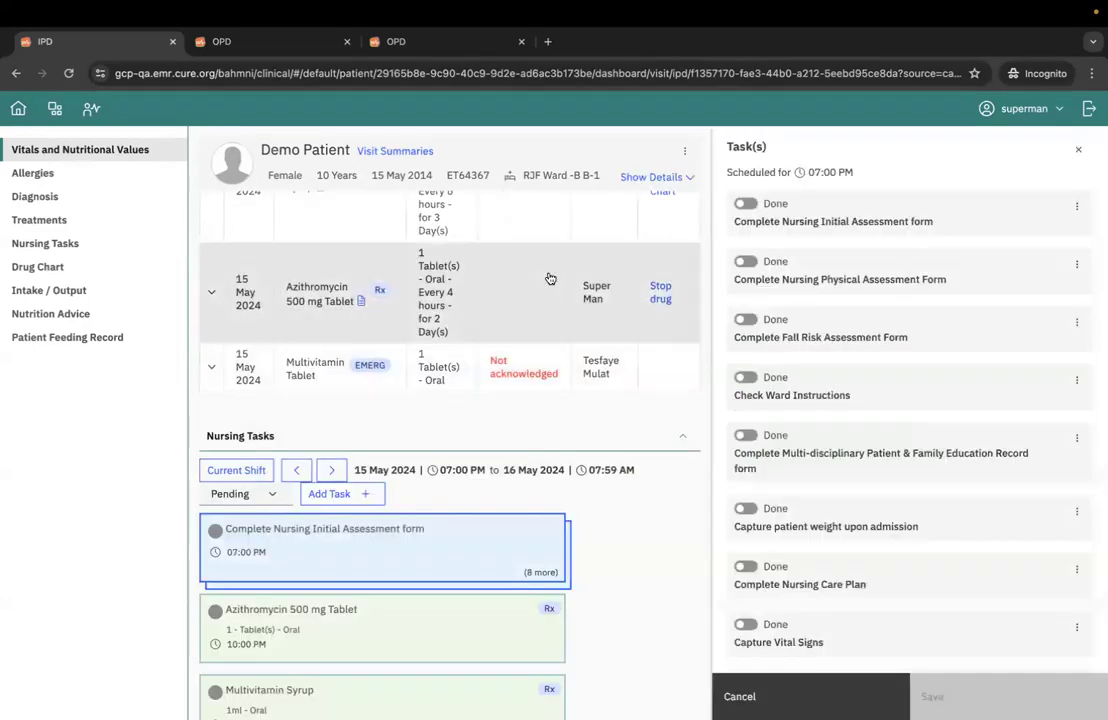
scroll(916, 391, down, 2)
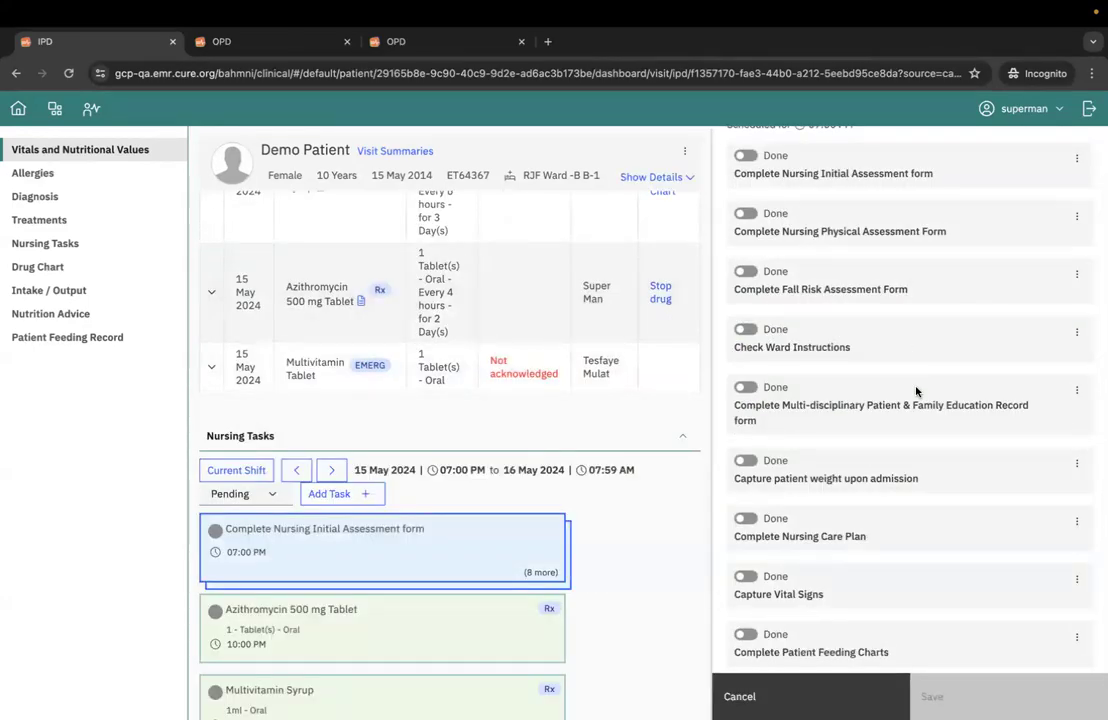
scroll(944, 444, up, 1)
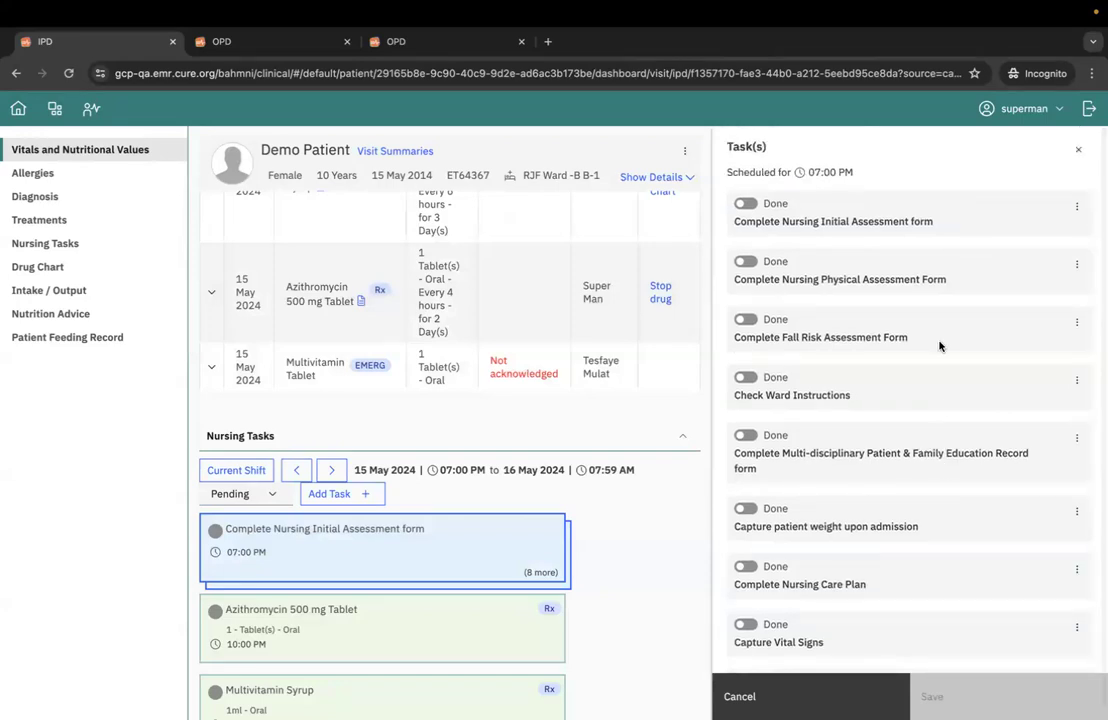
click(1081, 152)
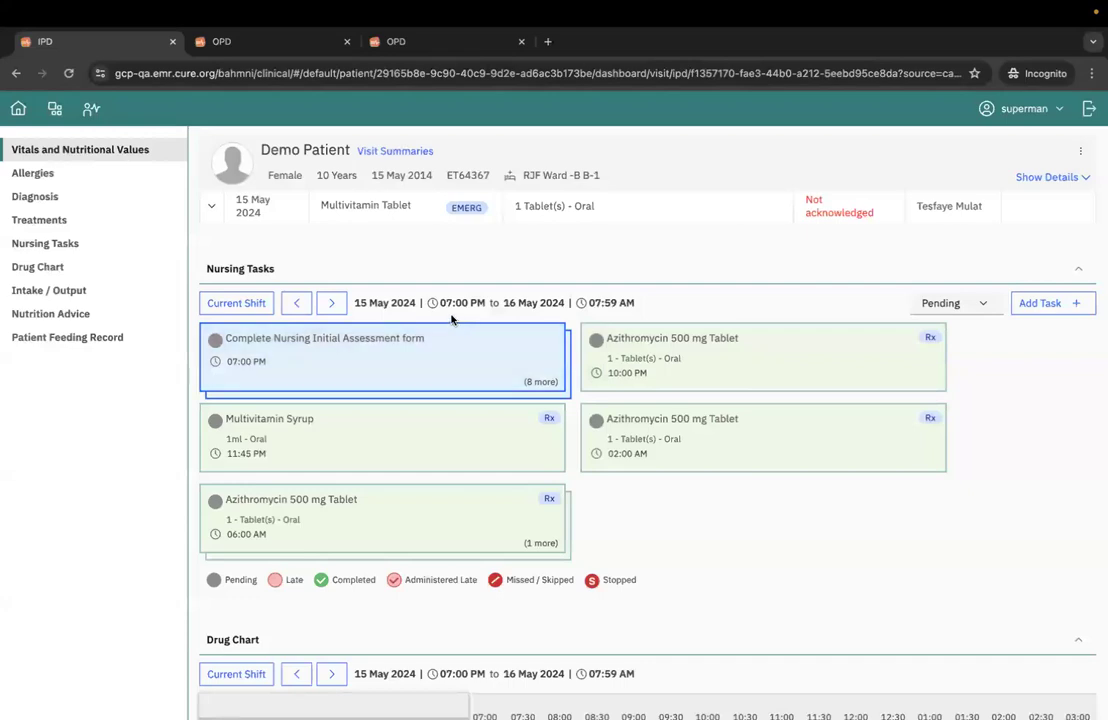
- Mark the Complete Nursing Initial Assessment form task as done in the 07:00 PM group, and discard the unsaved entry
click(502, 372)
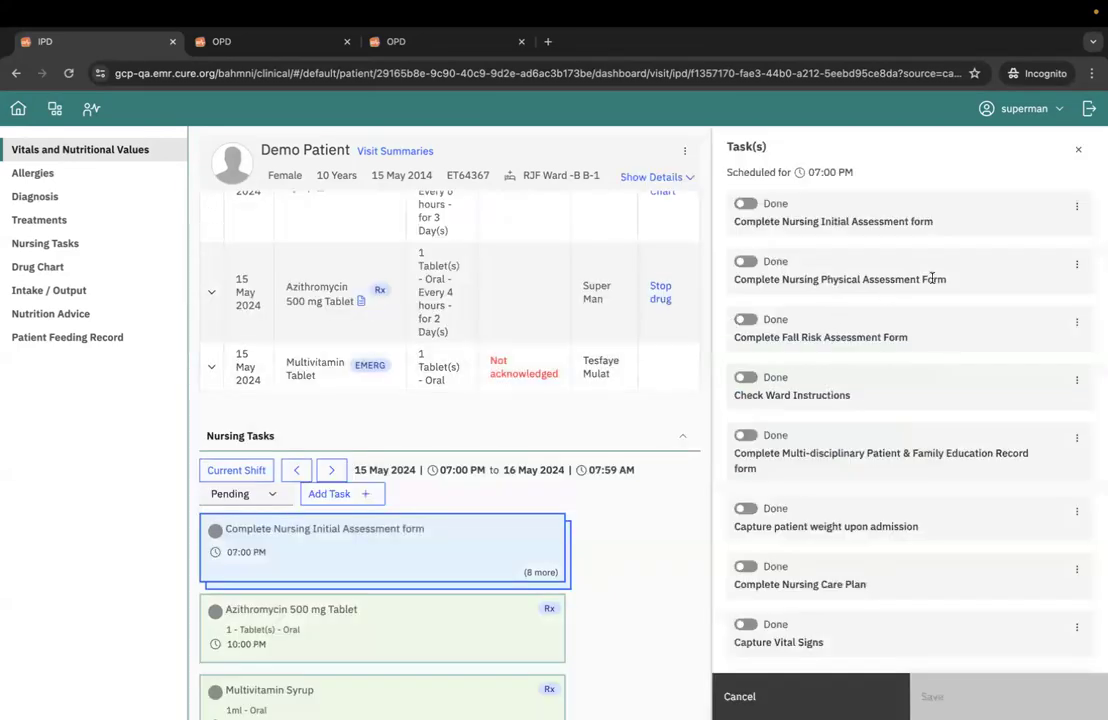
click(748, 205)
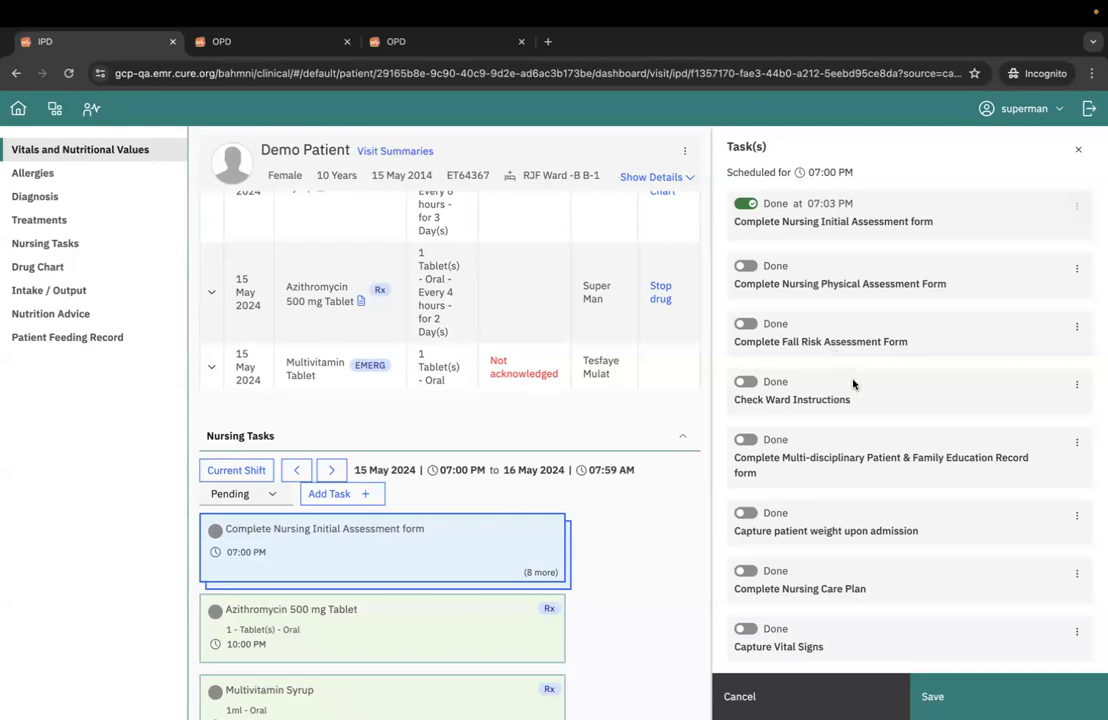
scroll(855, 392, down, 1)
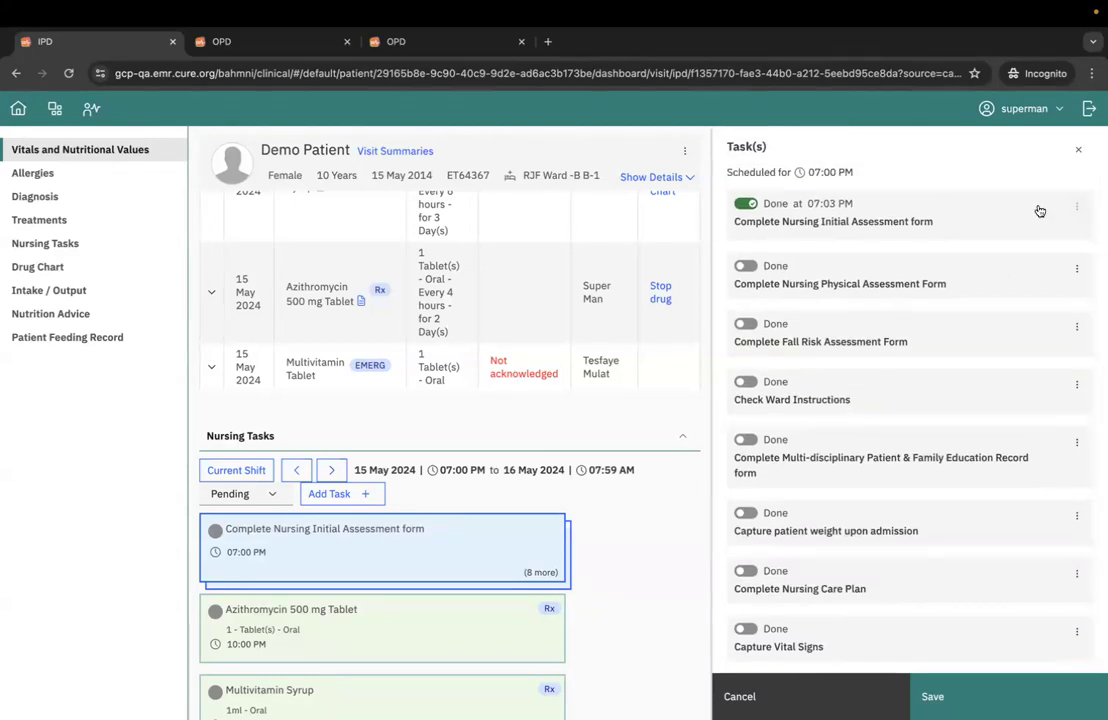
click(1079, 152)
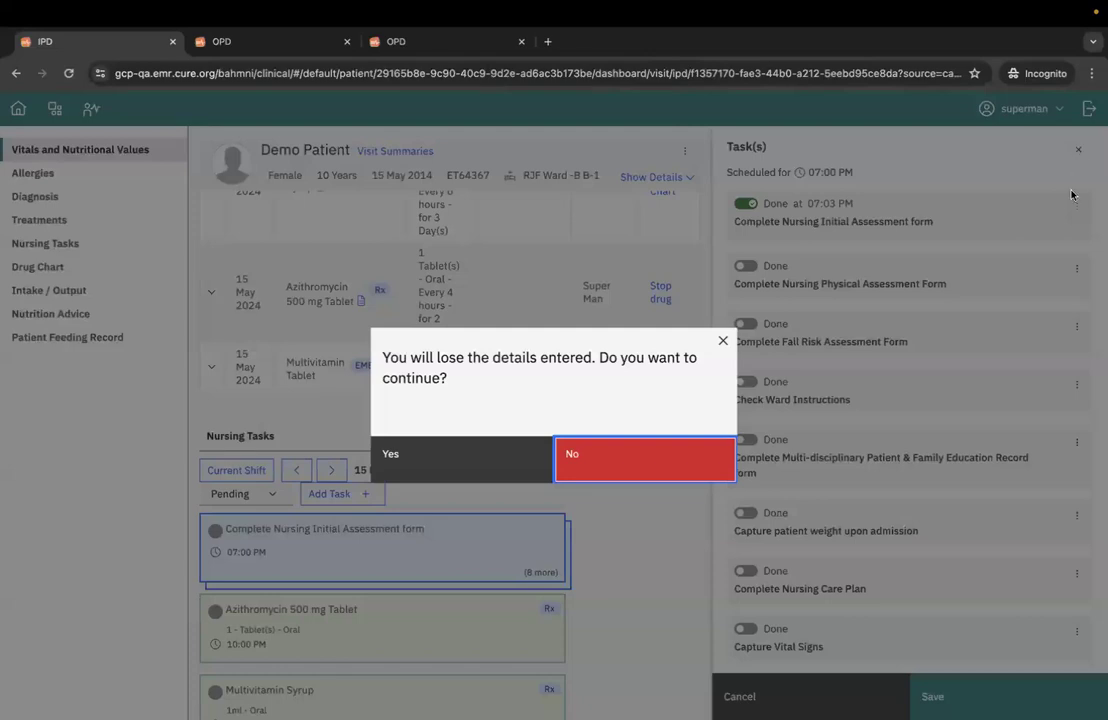
click(495, 458)
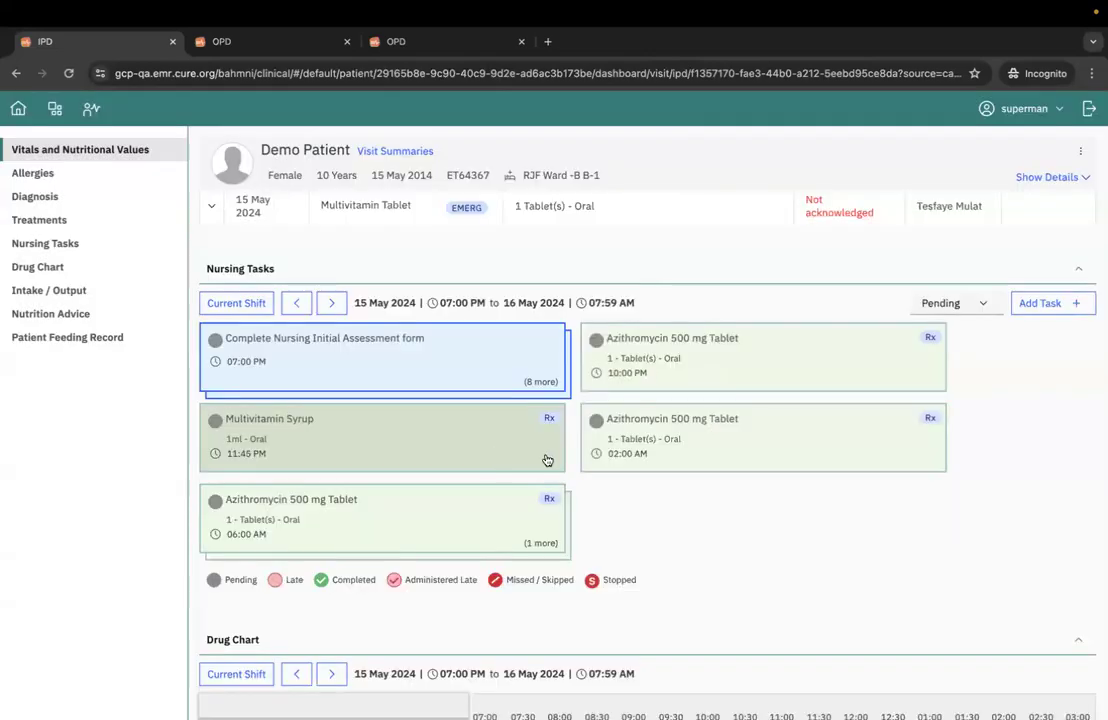
- Return from the patient's IPD dashboard to the ward's care view and log out of the session
scroll(680, 509, up, 1)
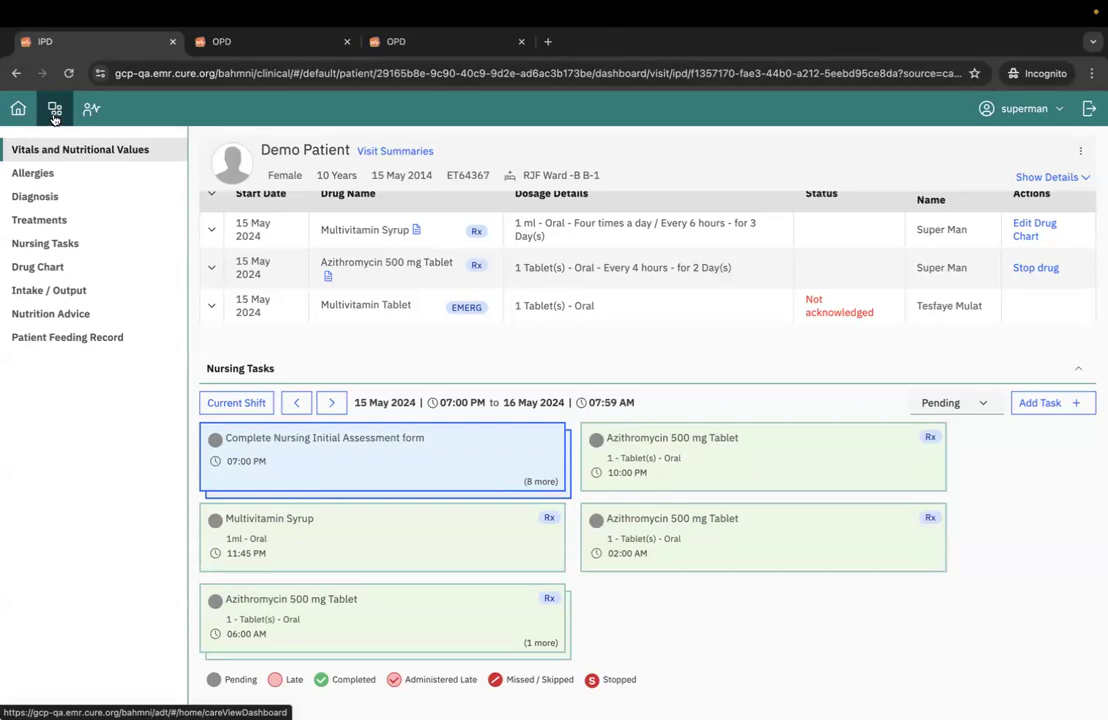
click(55, 112)
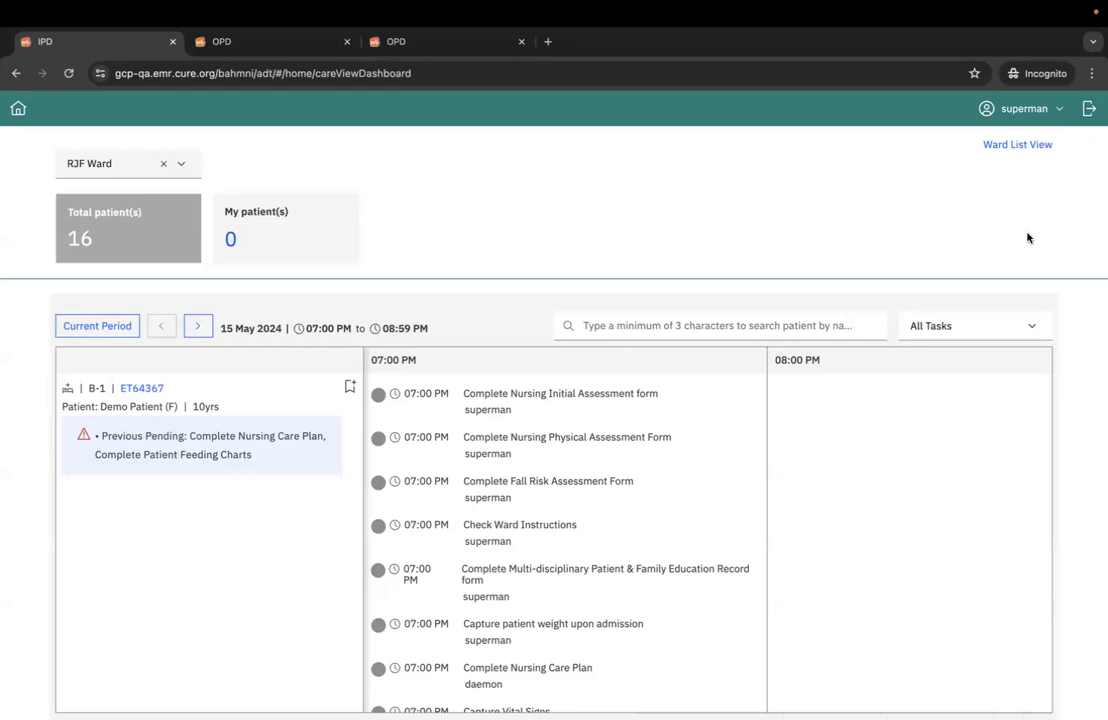
click(1089, 110)
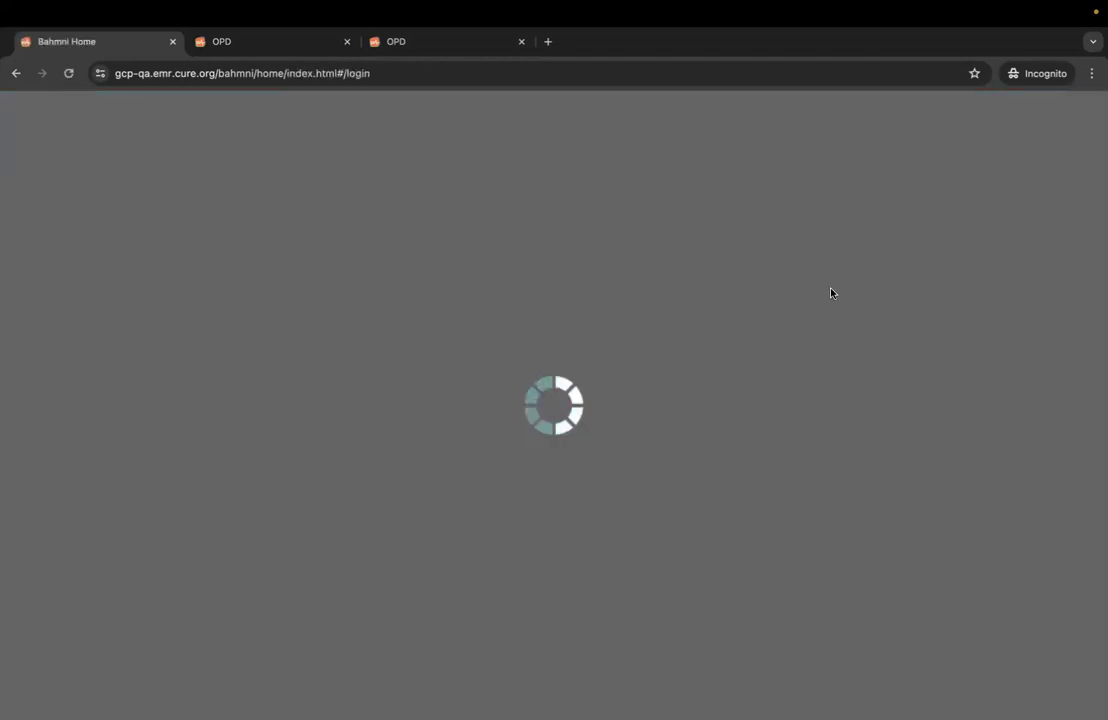
- Log back in at the CURE Ethiopia location with the account's username and password
text(superman)
key(Tab)
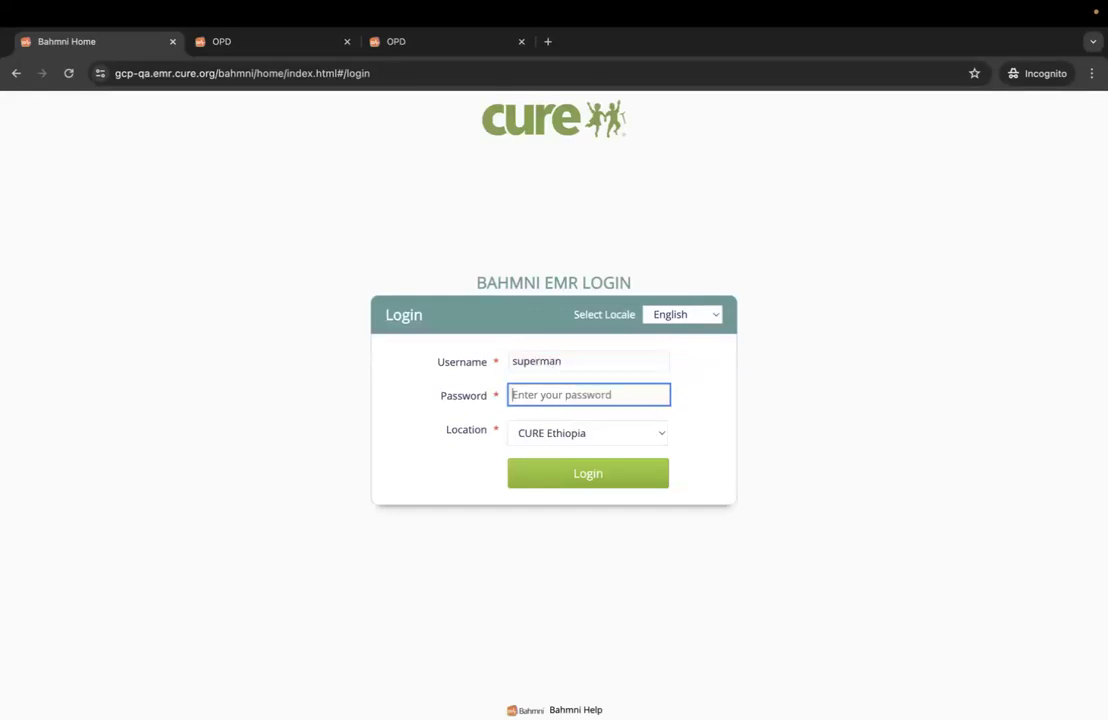
text(Admin123)
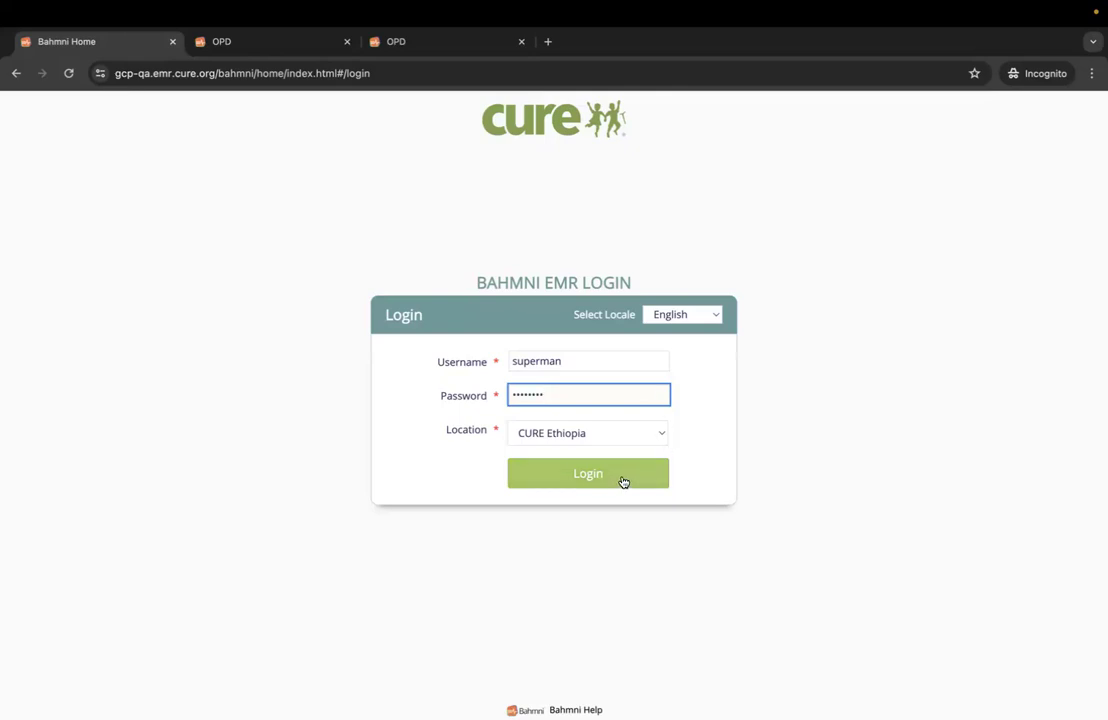
click(620, 480)
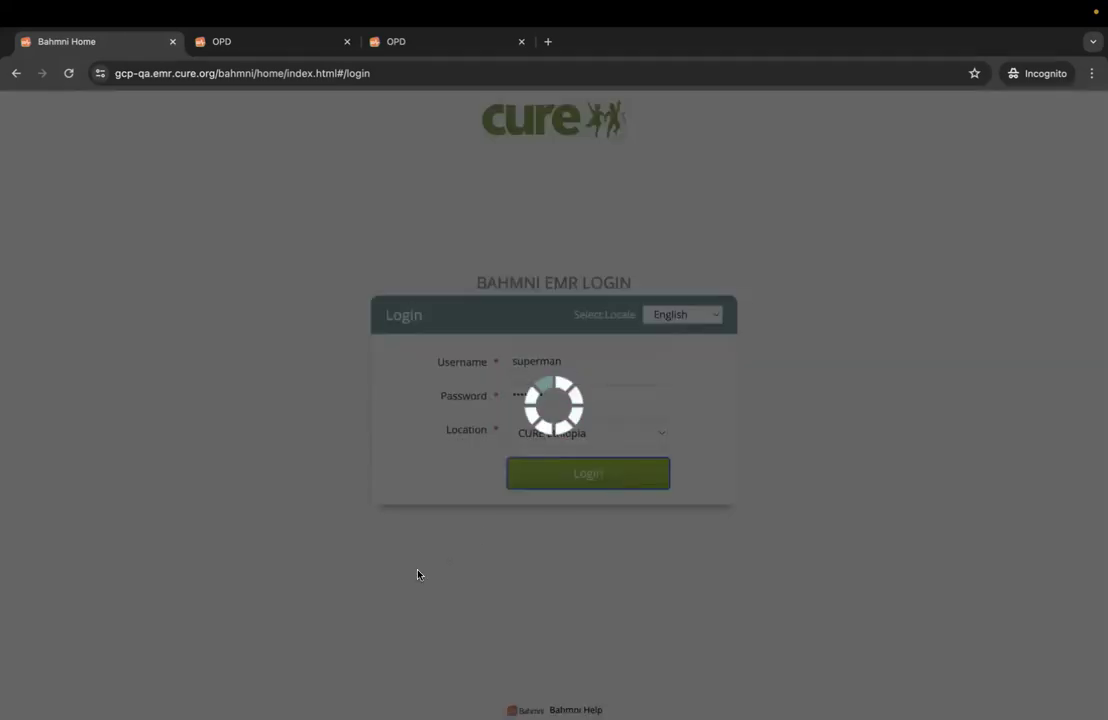
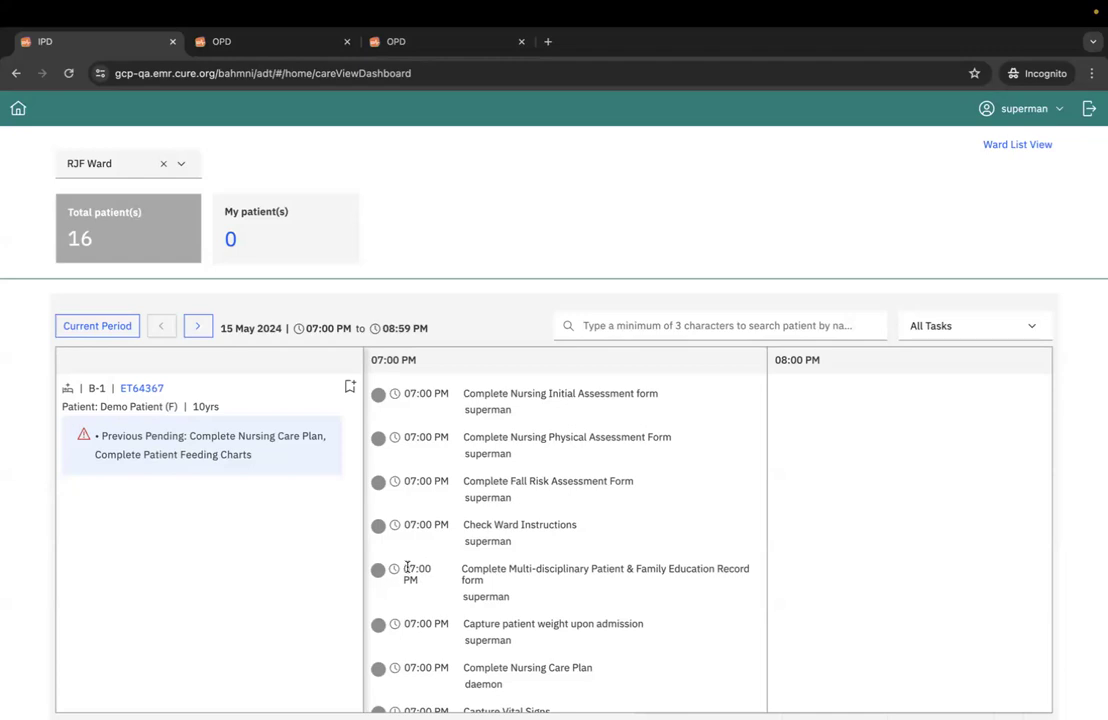
- In the patient's OPD medication order, set Calcium 500 mg Tablet to STAT (Immediately) frequency with a dose of 1 tablet
click(443, 47)
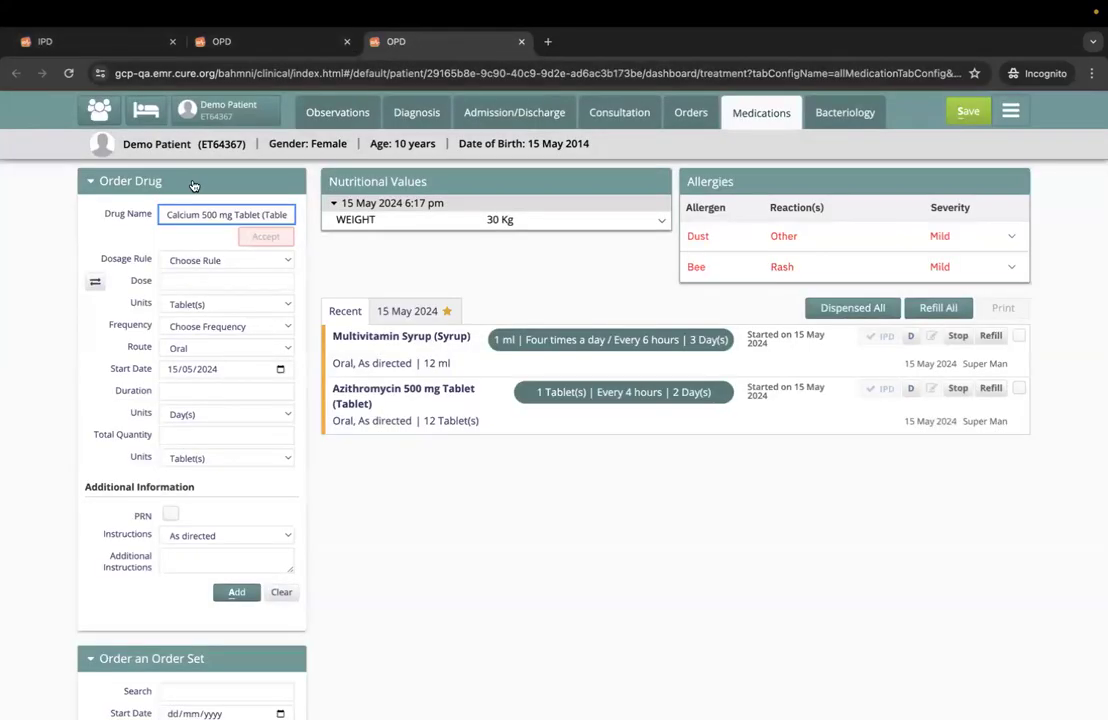
click(207, 327)
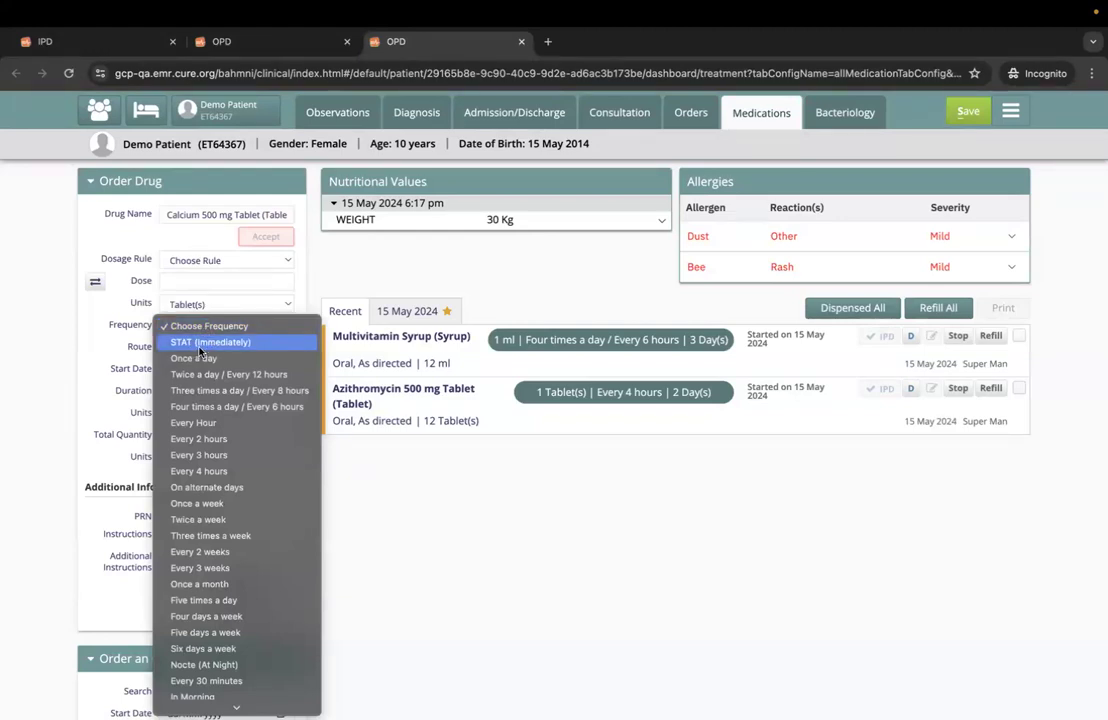
click(200, 346)
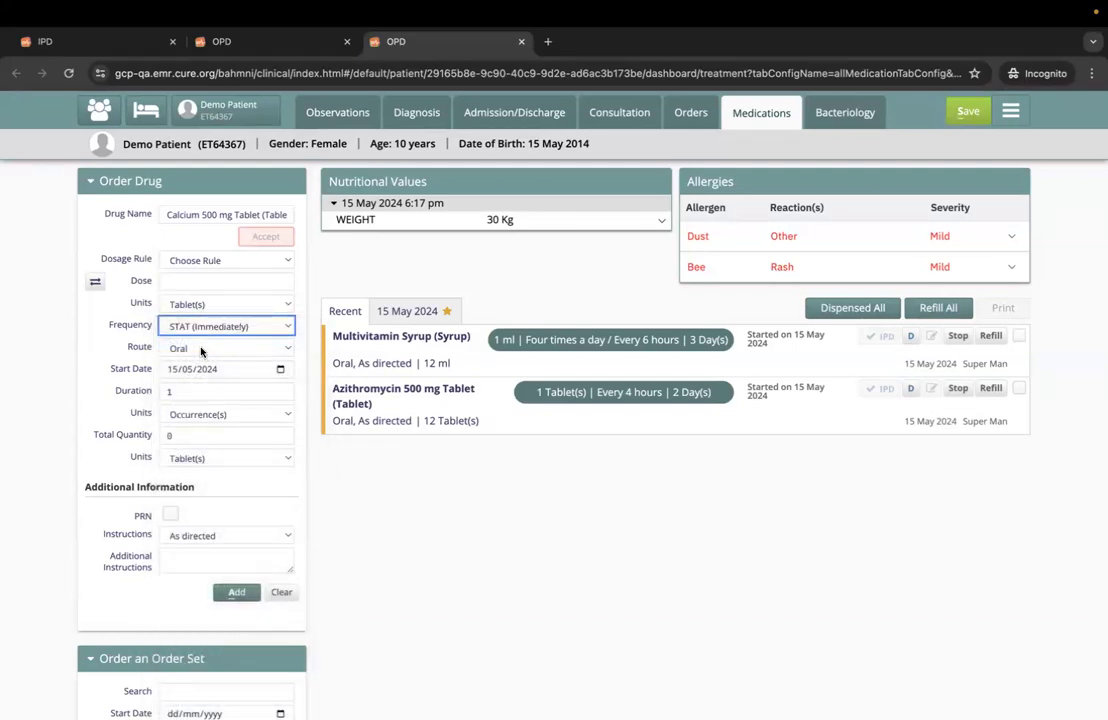
click(183, 284)
text(1)
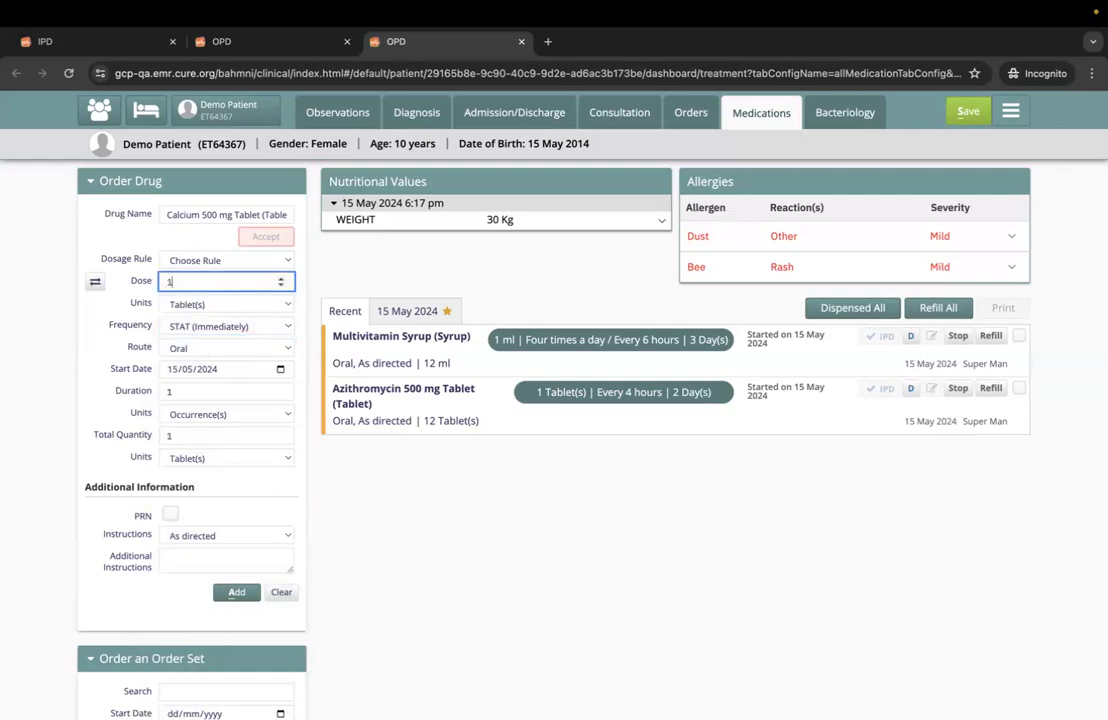
- Keep the frequency at STAT (Immediately), add the calcium order to the new prescription flagged for IPD, and save it
click(183, 328)
click(183, 328)
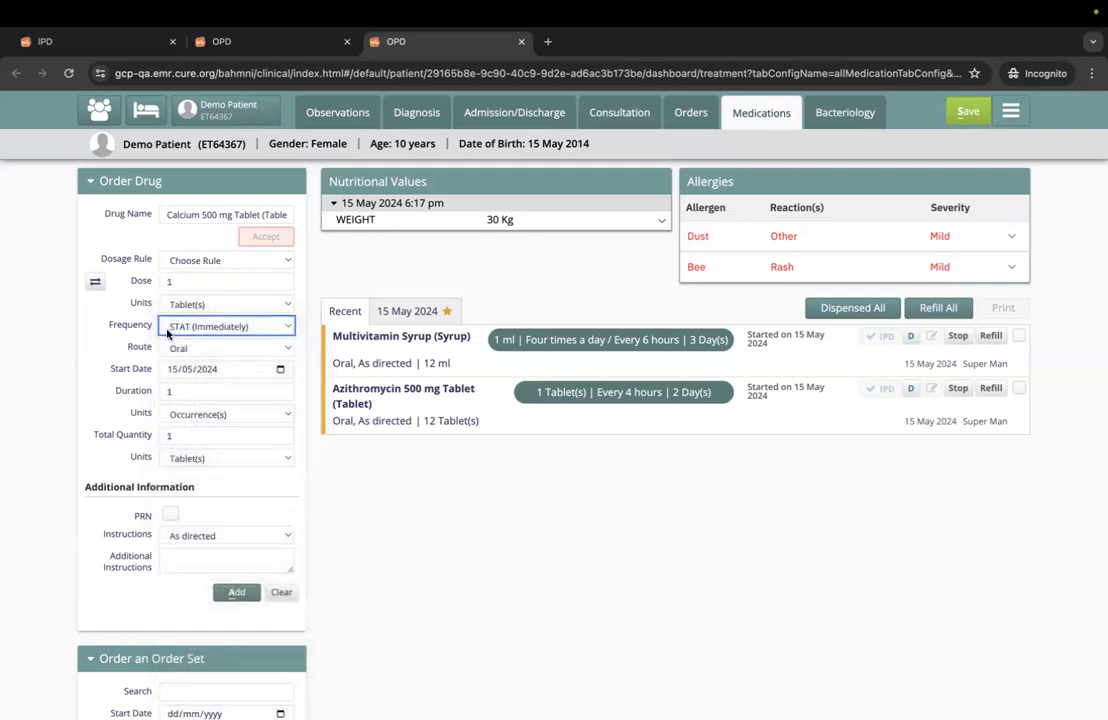
click(263, 333)
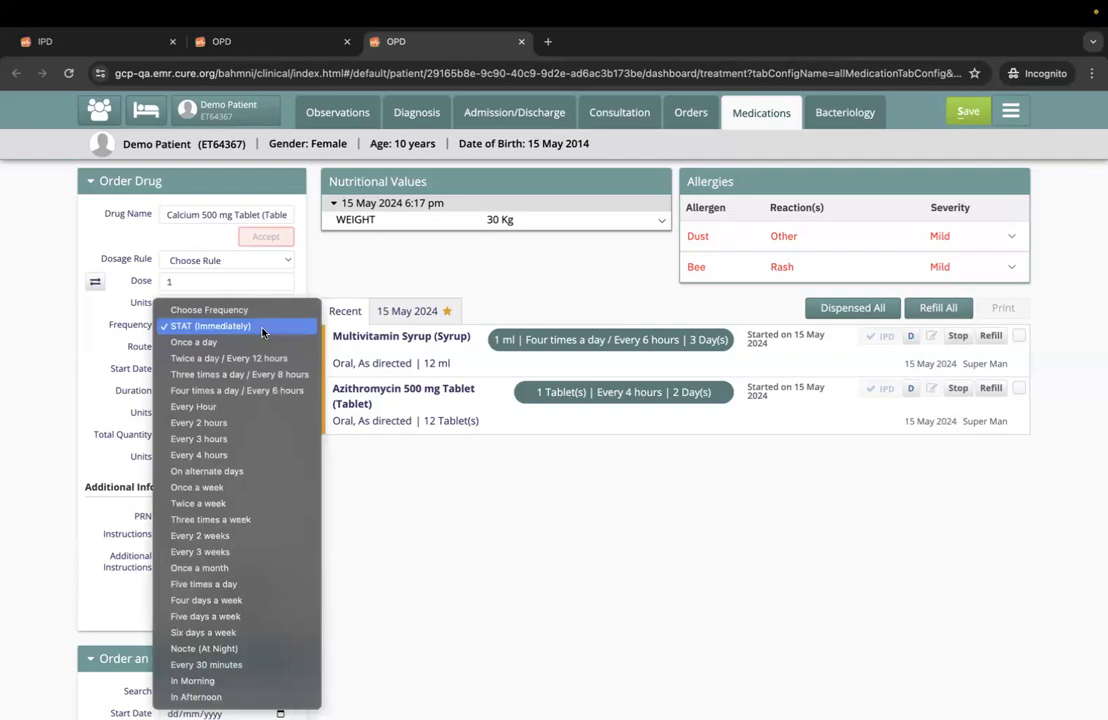
click(257, 333)
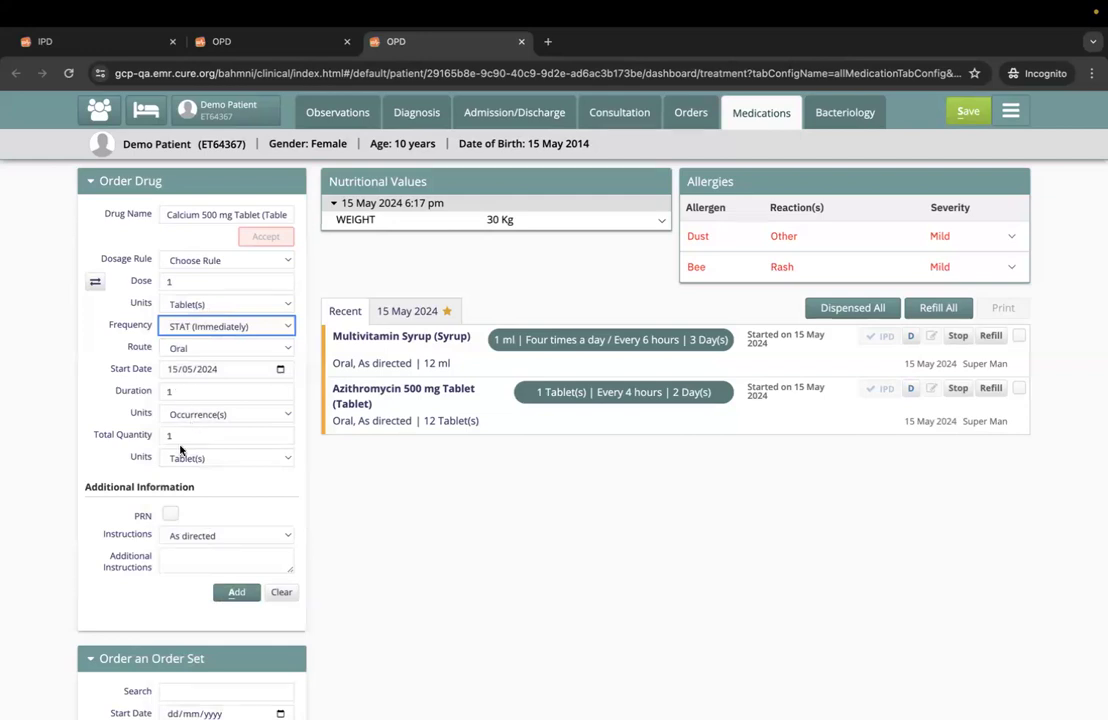
click(233, 591)
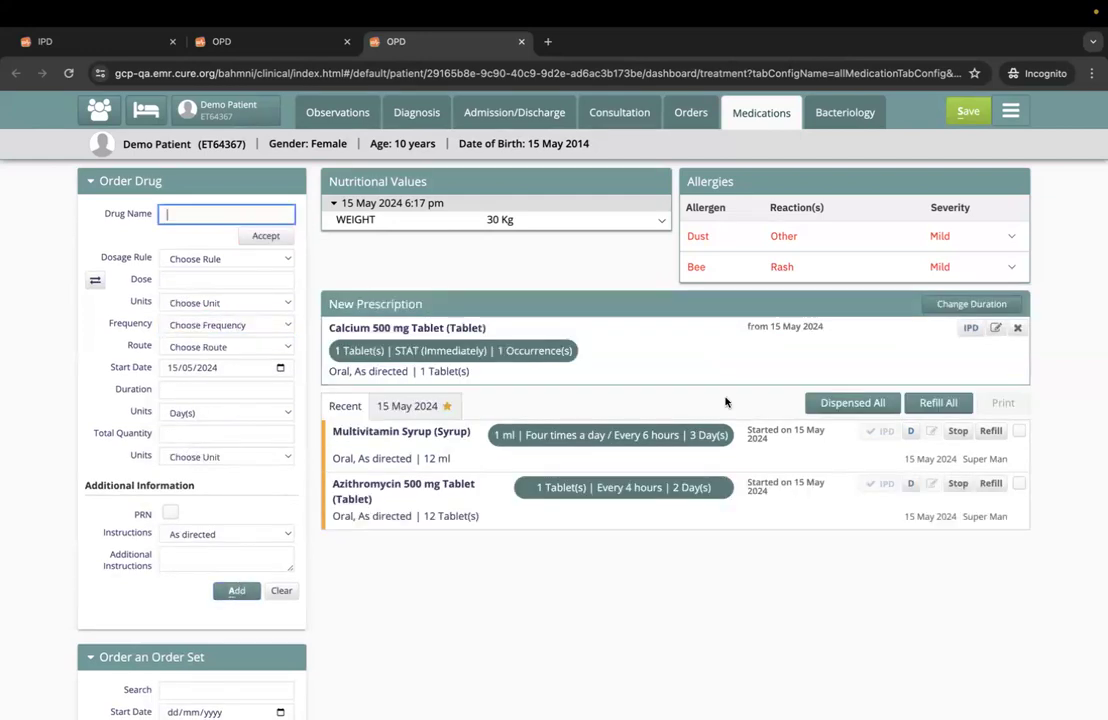
click(968, 111)
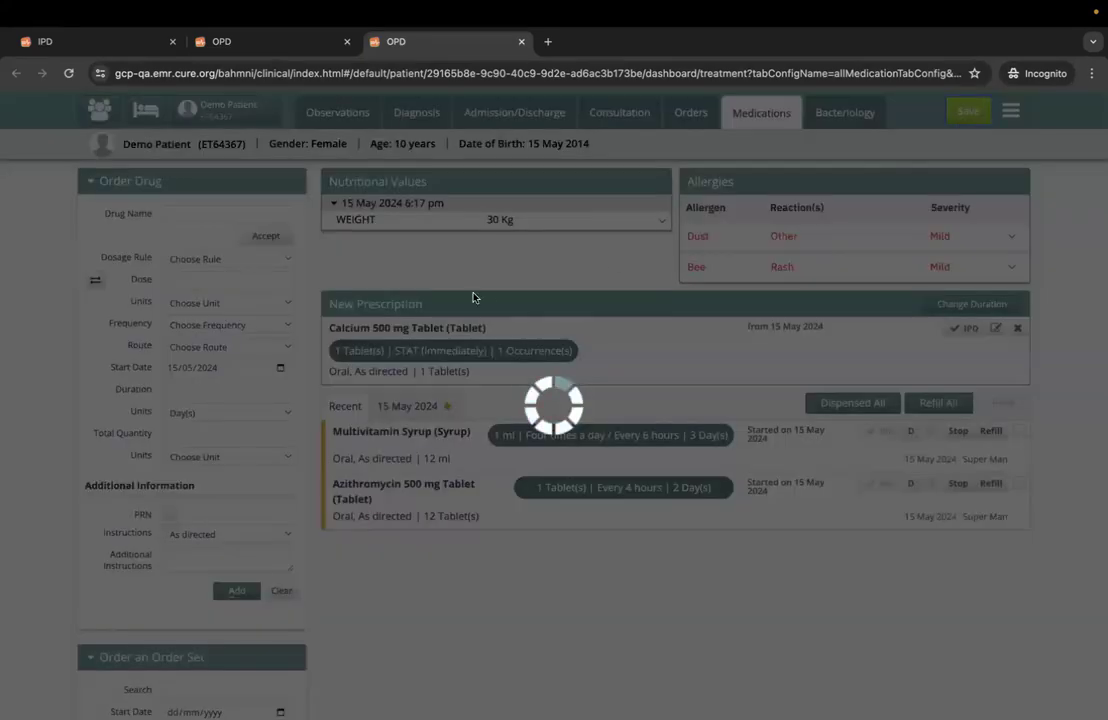
- Switch to the IPD ward care view and open the patient's new treatment for scheduling
click(105, 41)
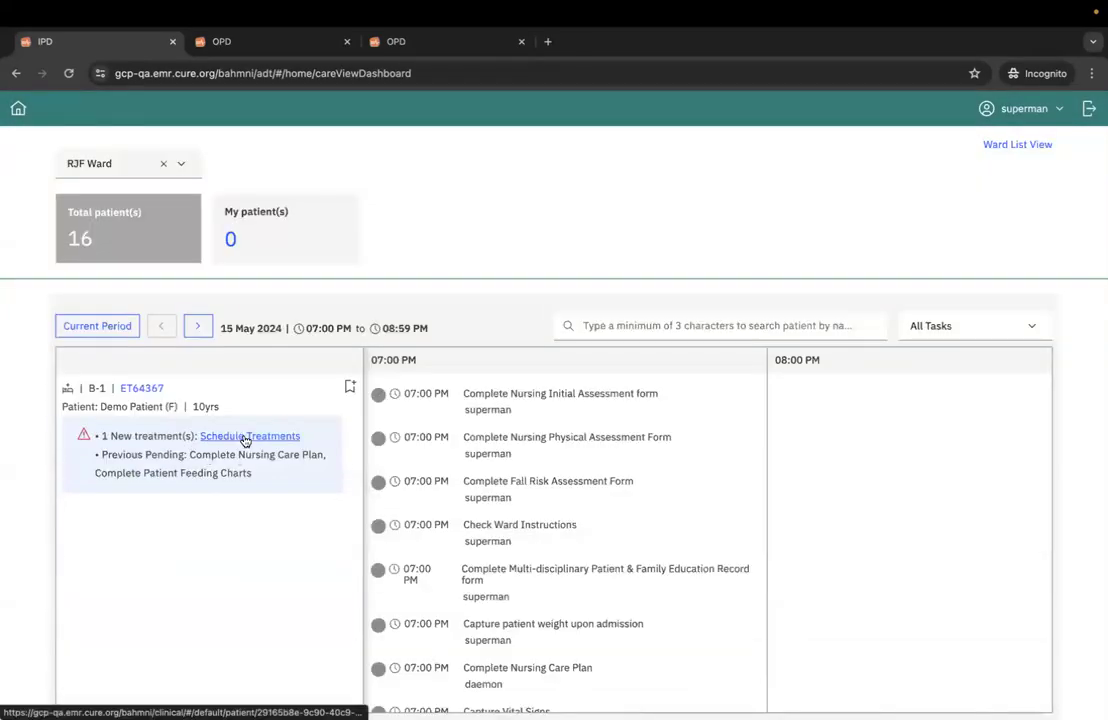
click(277, 438)
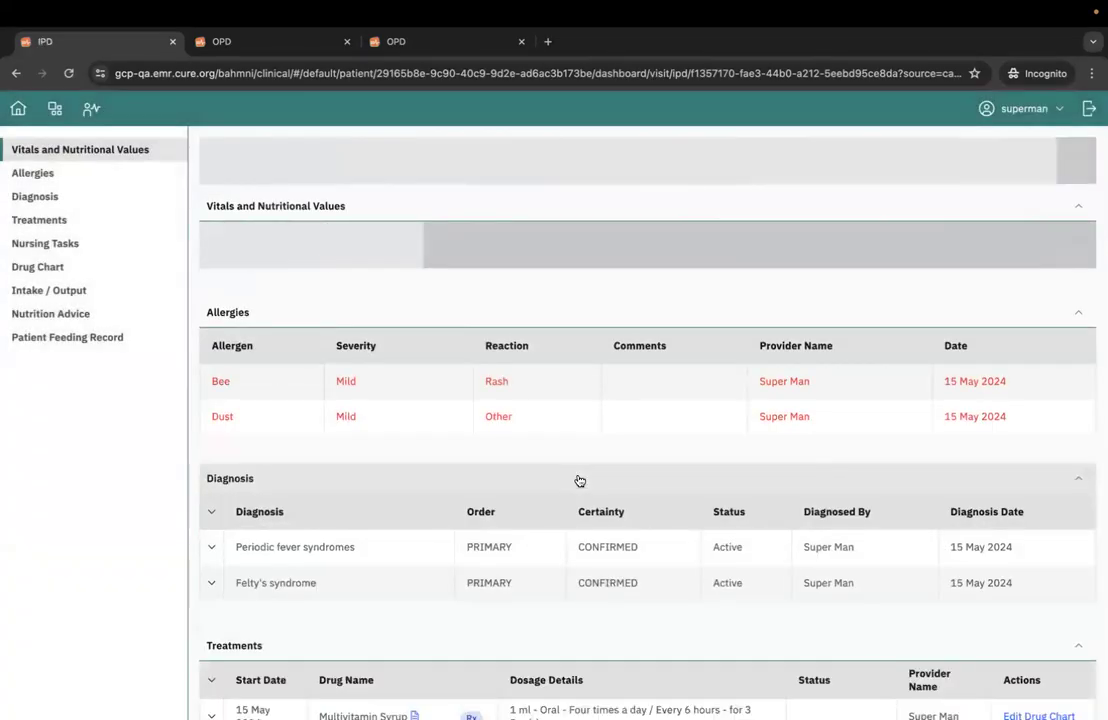
scroll(576, 478, down, 5)
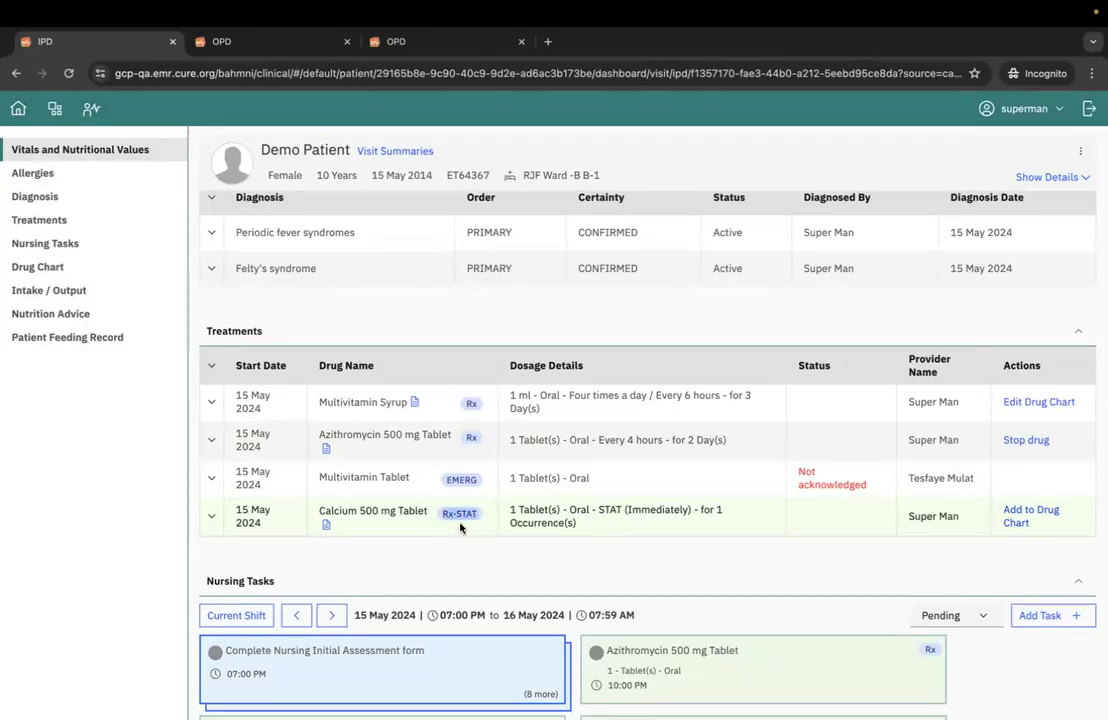
- Add Calcium 500 mg Tablet to the drug chart with a start time of 07:00 PM and save it
click(1016, 520)
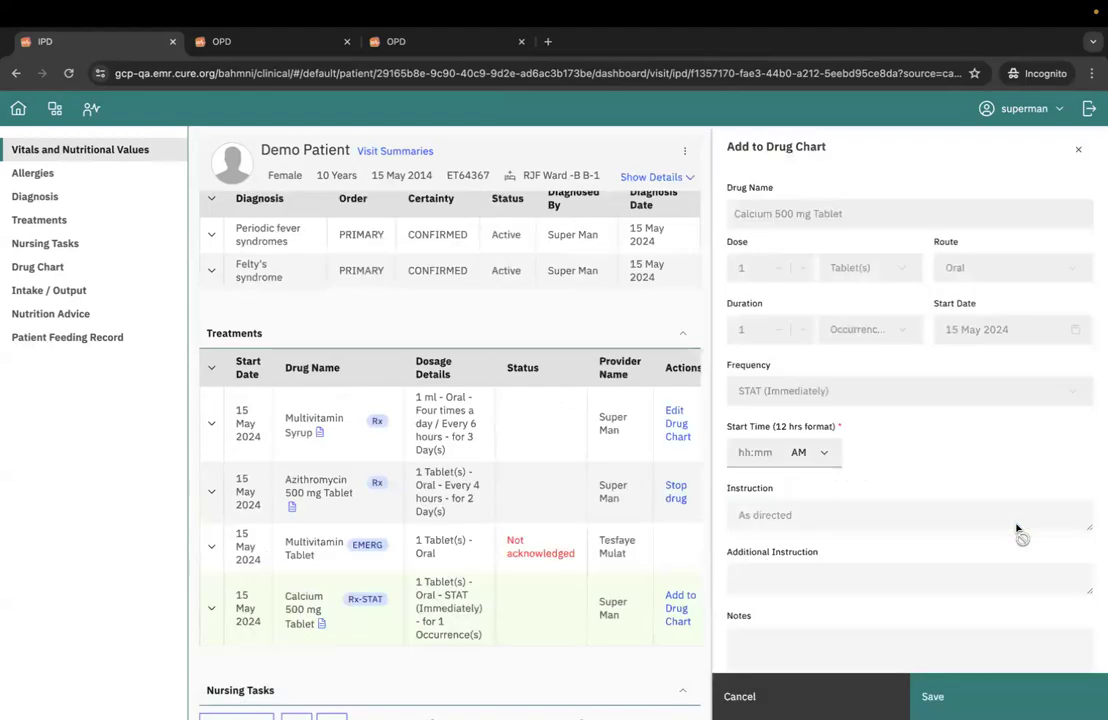
click(740, 455)
text(07:00)
click(805, 452)
click(798, 470)
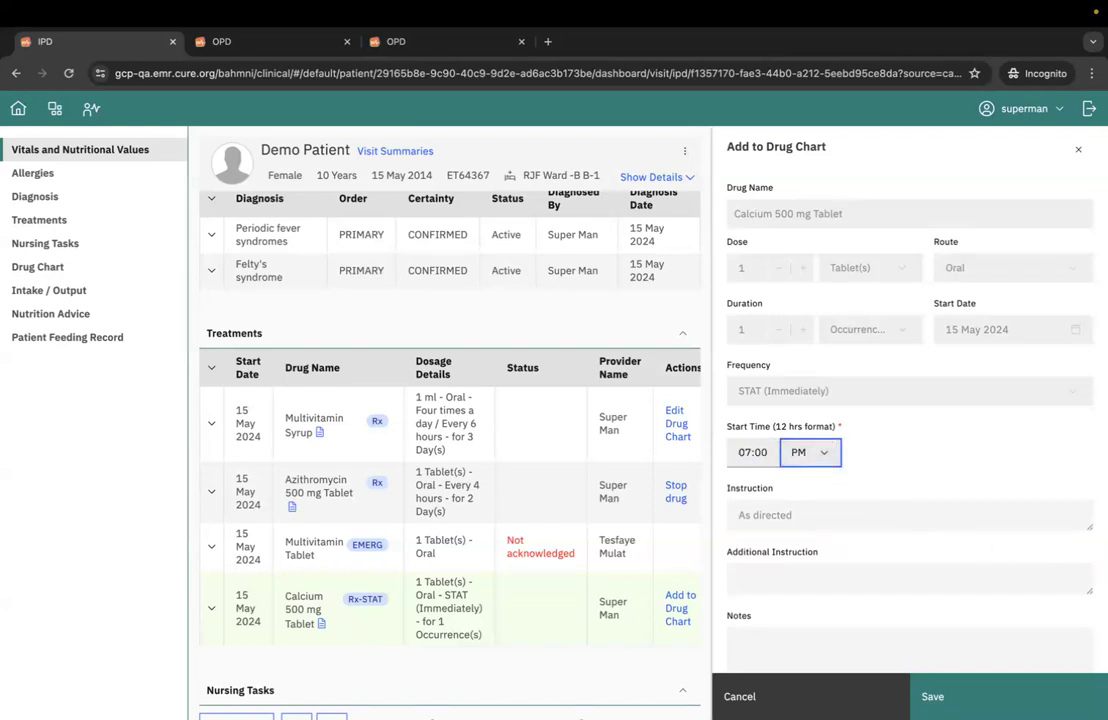
click(1071, 698)
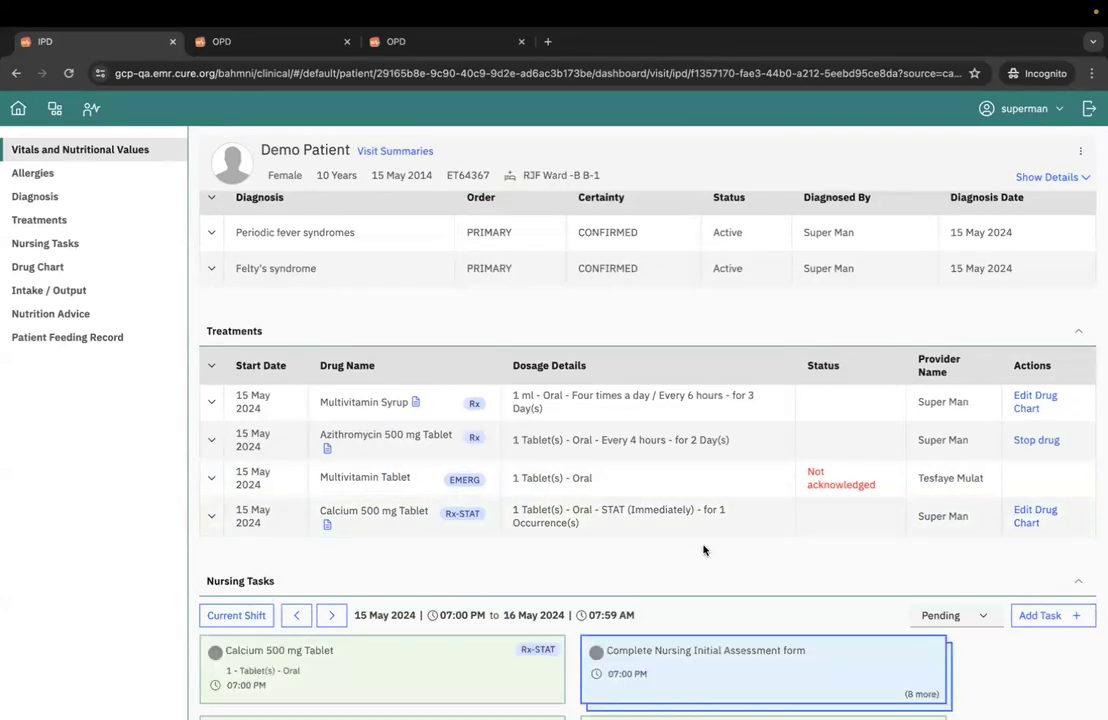
- Mark the 07:00 PM Calcium 500 mg Tablet nursing task as done with the note "administered", and confirm saving it
scroll(703, 550, down, 2)
click(464, 518)
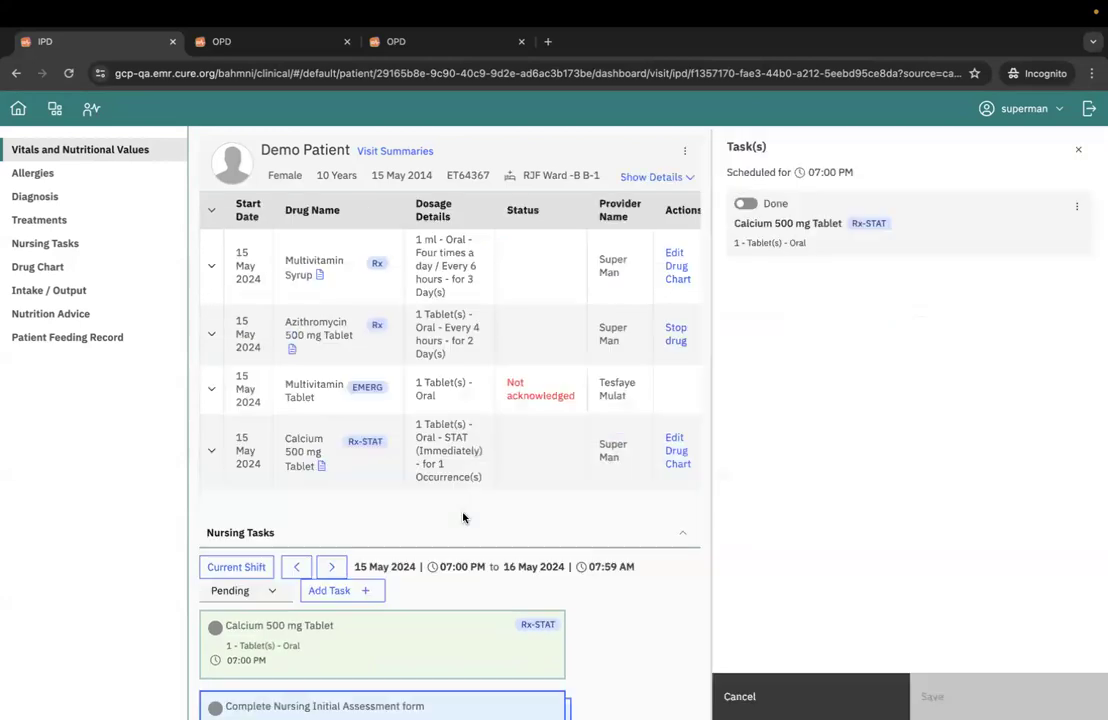
click(745, 203)
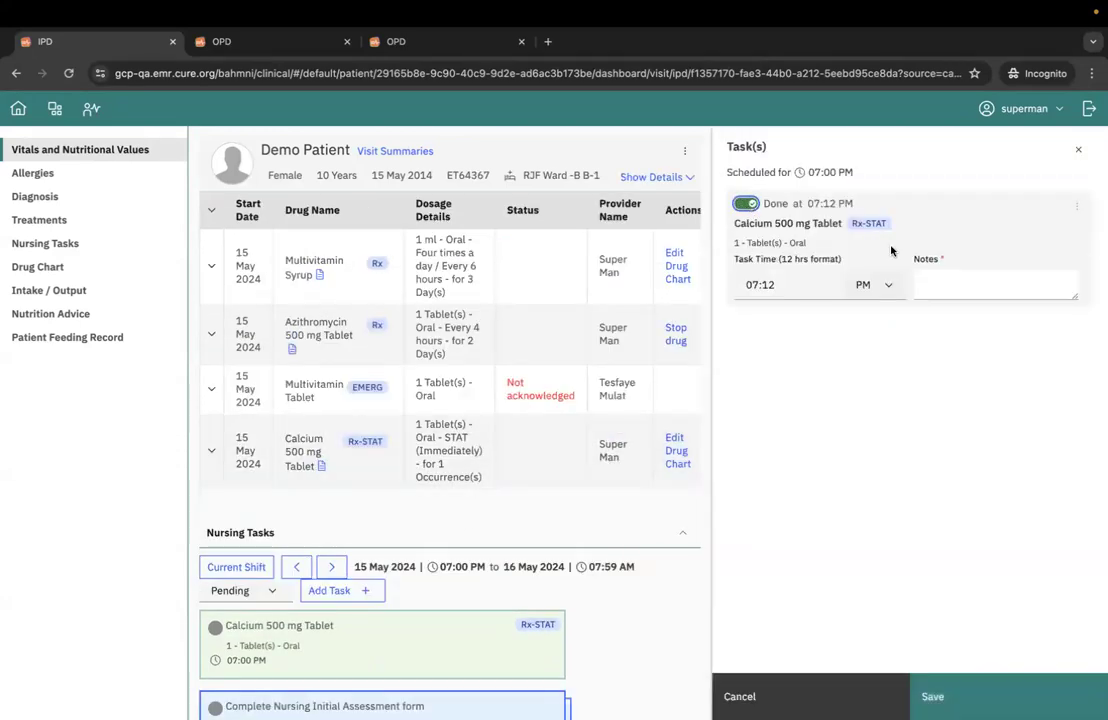
click(934, 290)
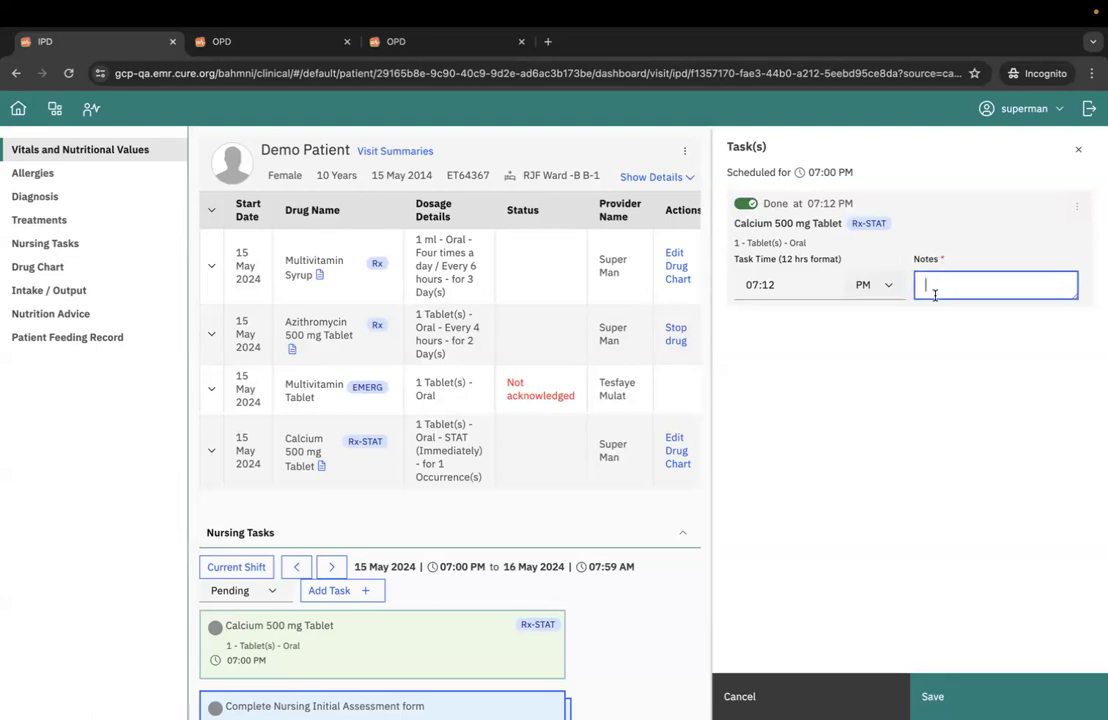
click(853, 245)
click(940, 284)
text(administered)
click(1068, 690)
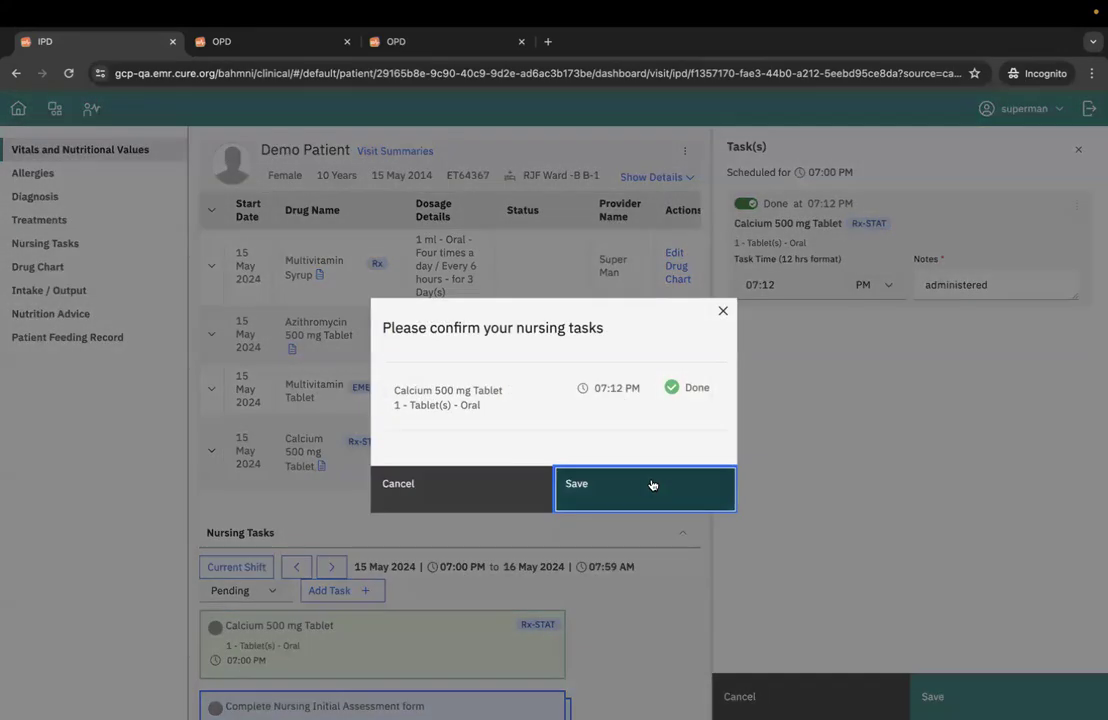
click(650, 493)
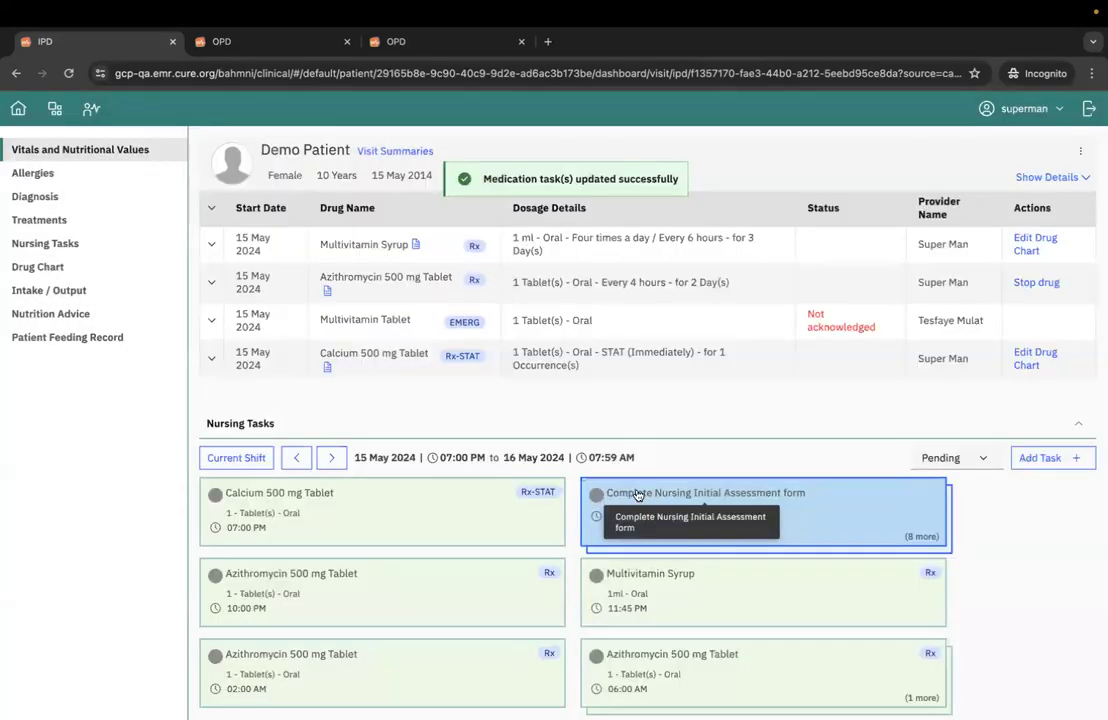
- Review the calcium tablet's status in the treatments list and the pending nursing tasks for the current shift
scroll(736, 415, up, 1)
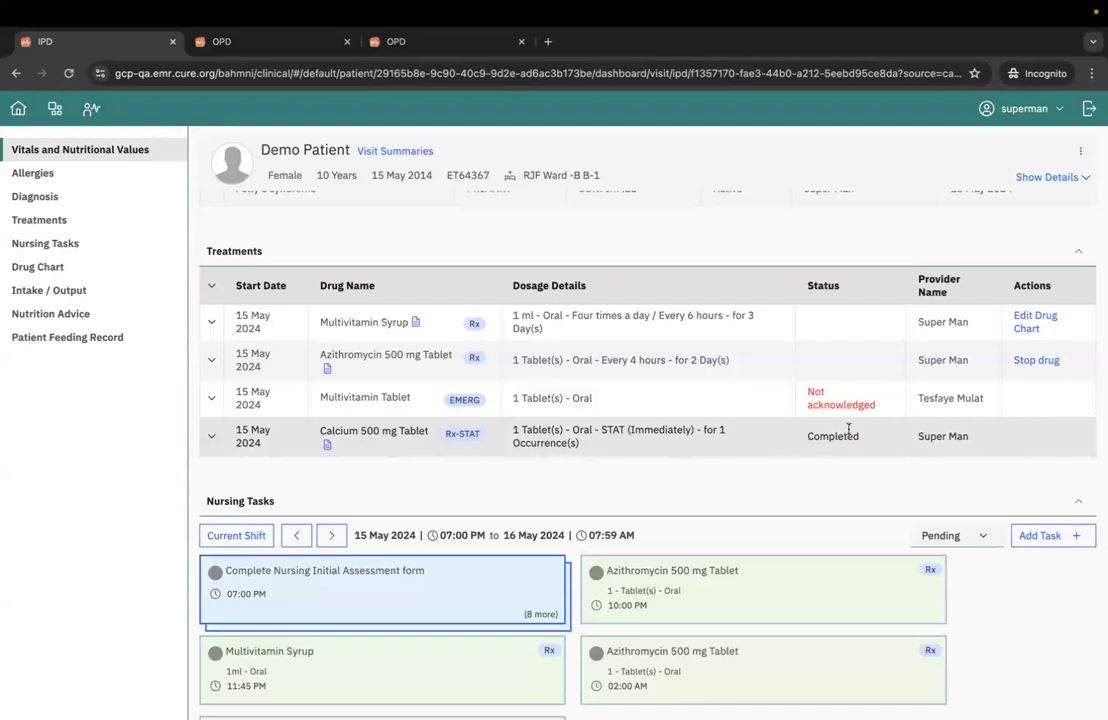
scroll(860, 480, down, 1)
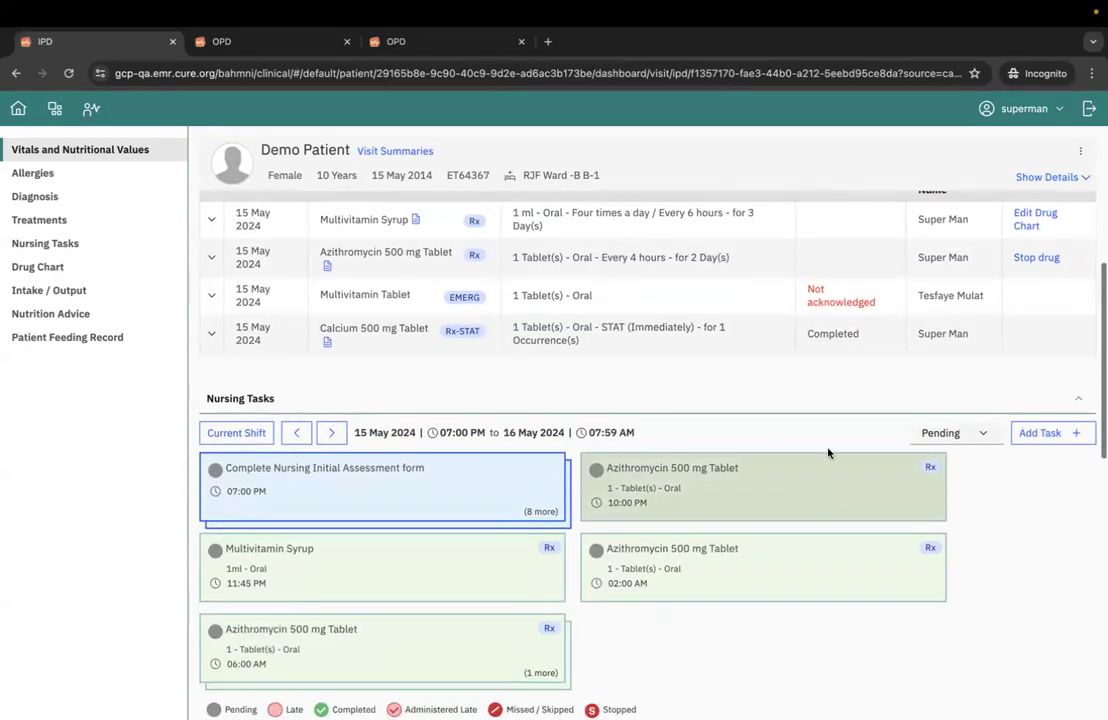
scroll(828, 453, up, 1)
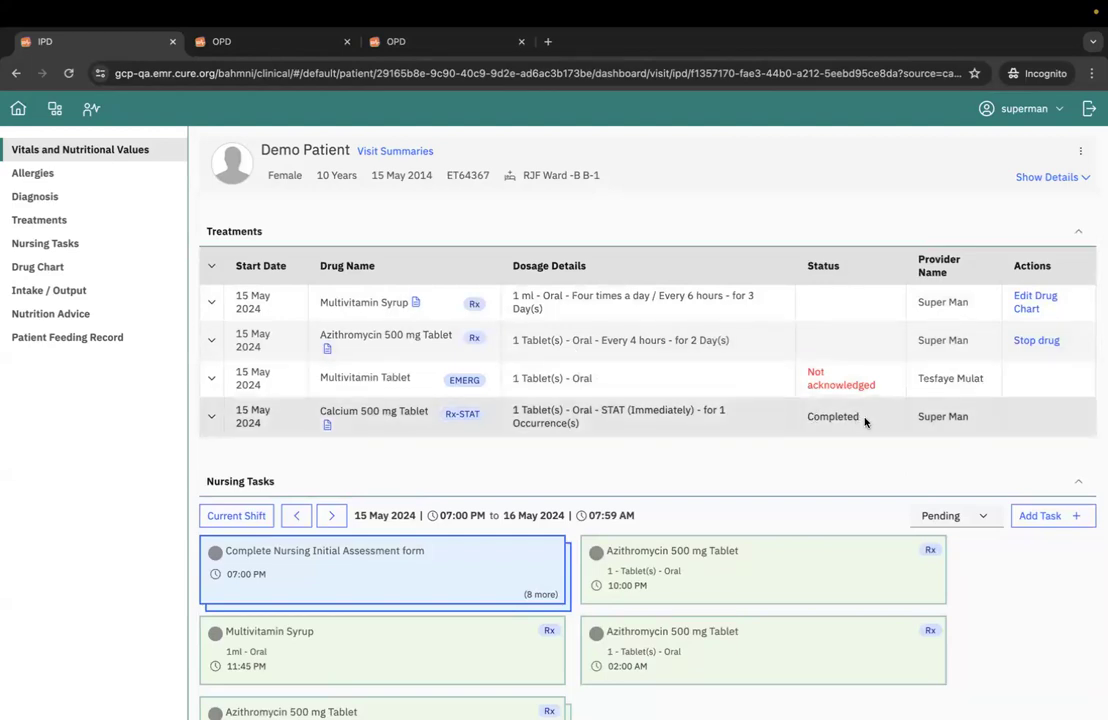
scroll(800, 490, down, 1)
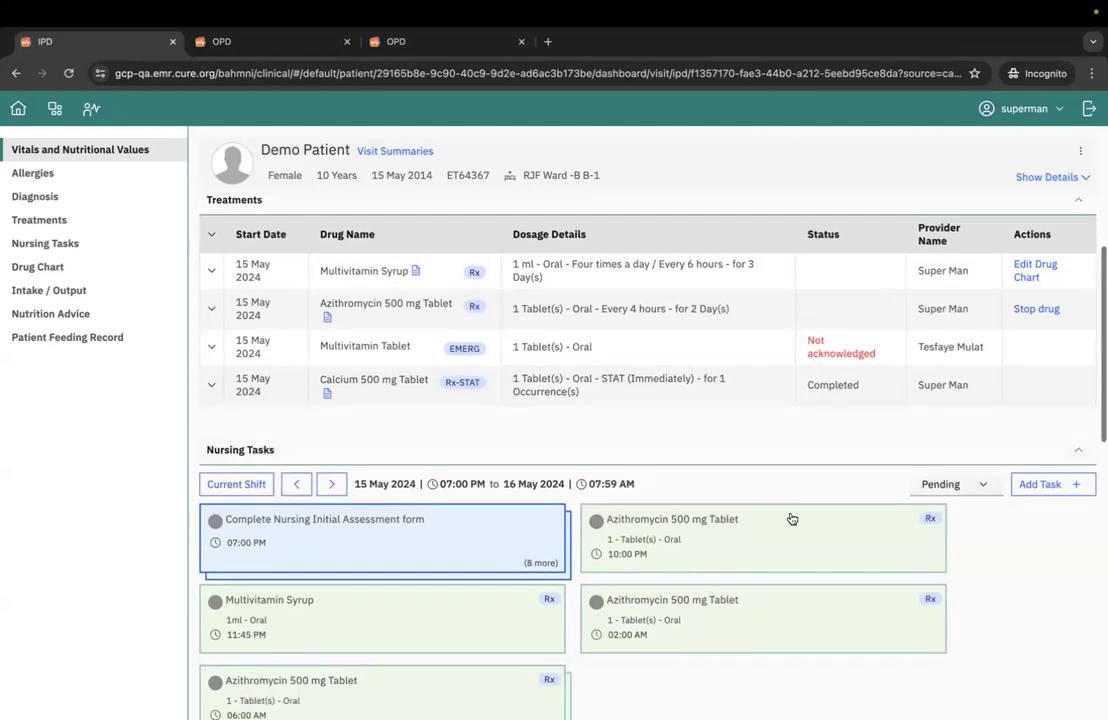
scroll(740, 500, down, 1)
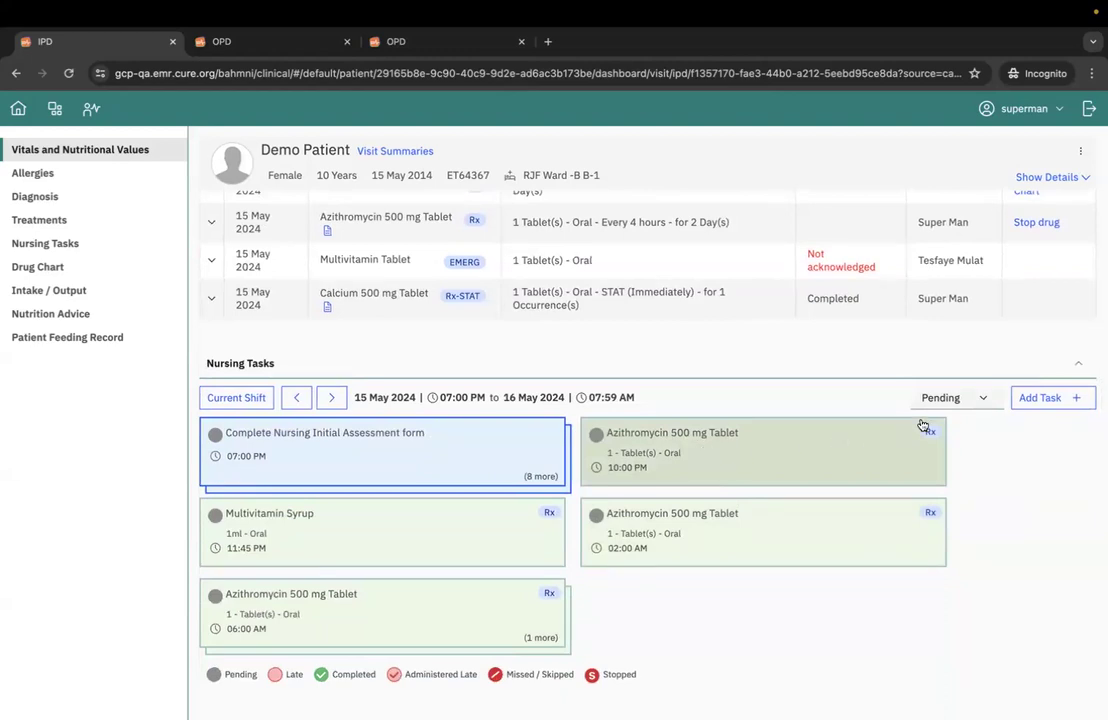
click(944, 398)
click(947, 398)
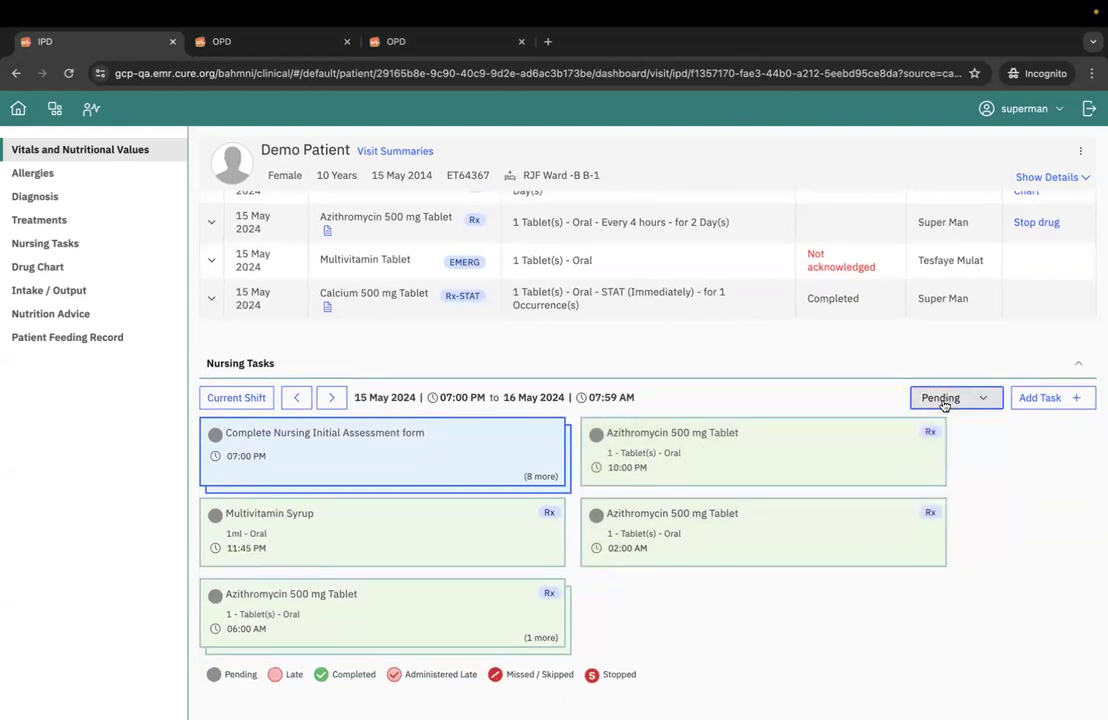
scroll(760, 440, up, 1)
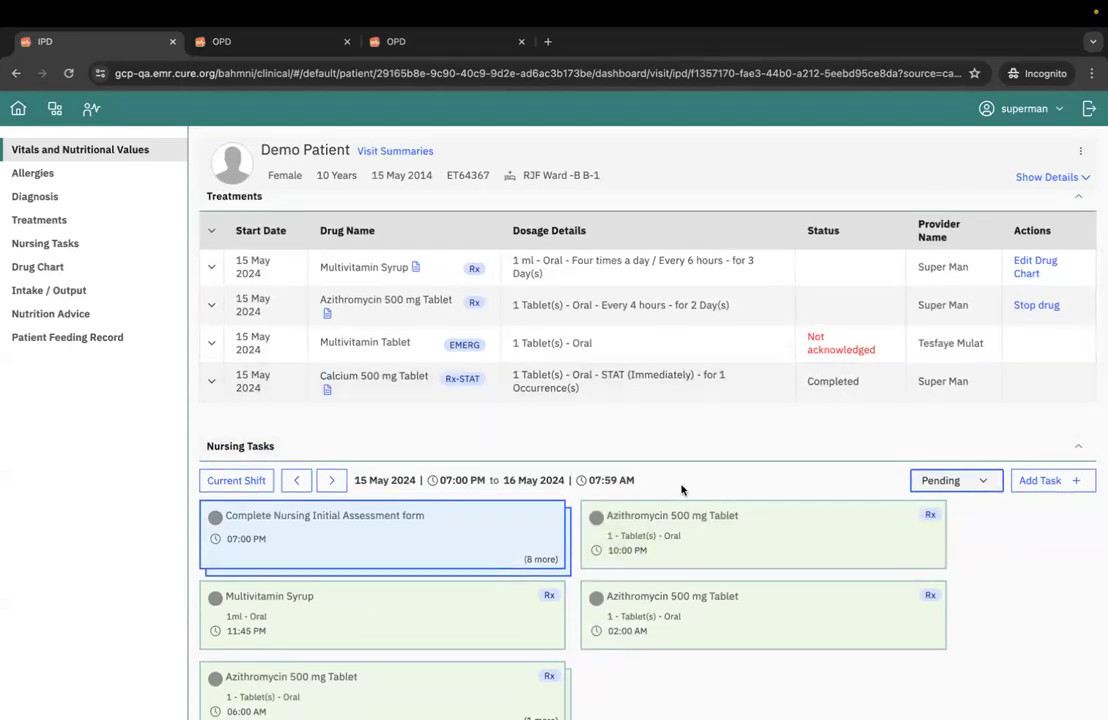
scroll(680, 487, down, 3)
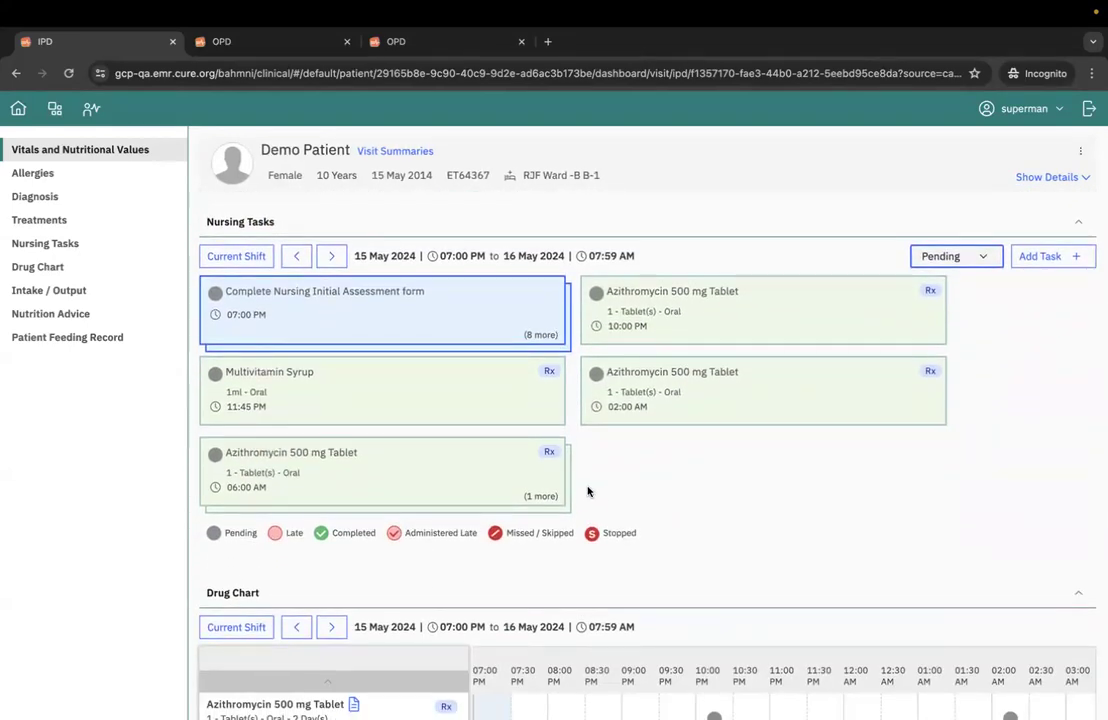
scroll(935, 252, up, 2)
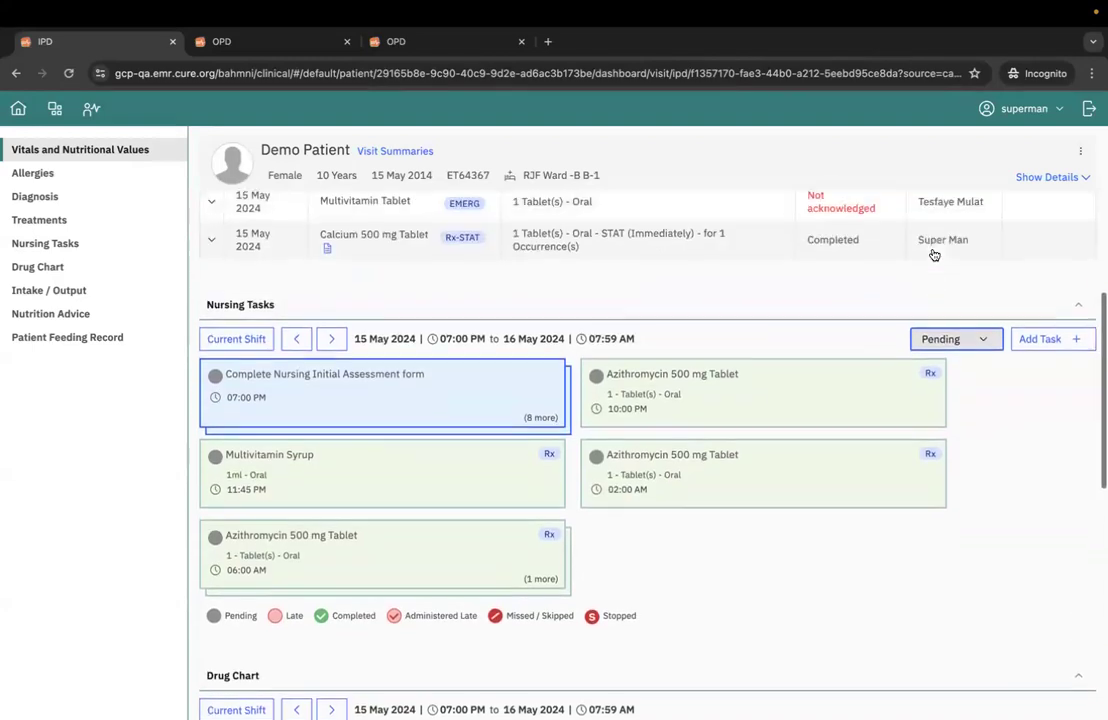
- Stop the Azithromycin 500 mg Tablet treatment, giving "stop" as the reason, and check the shift's nursing tasks
scroll(933, 254, up, 1)
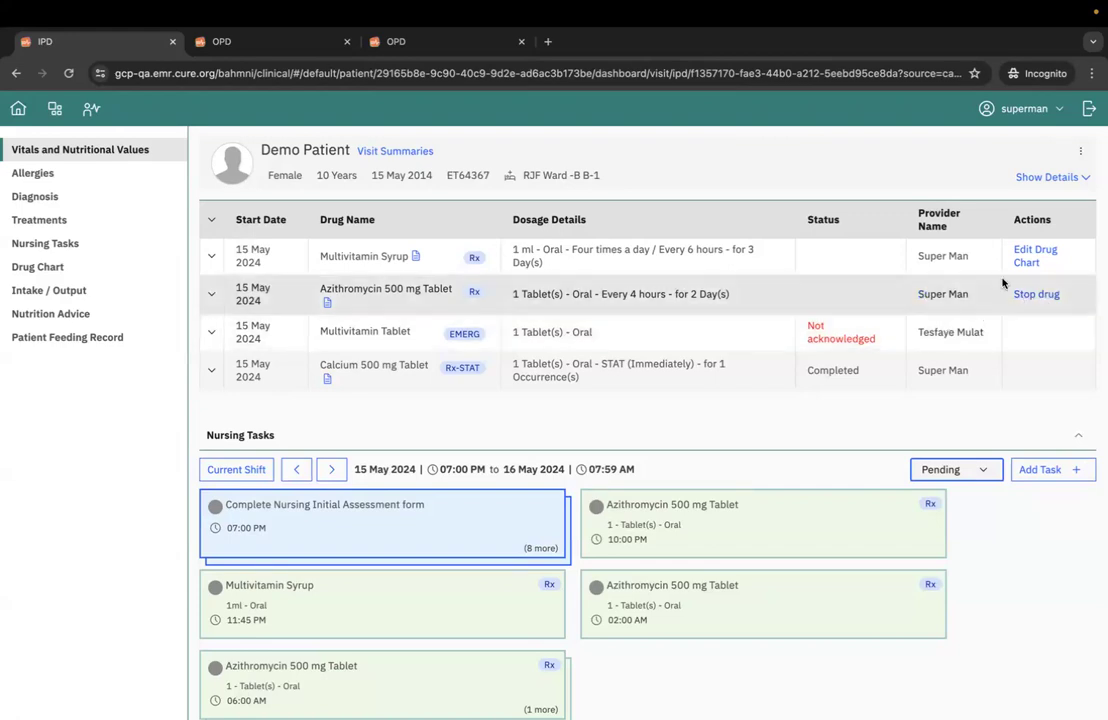
click(1034, 298)
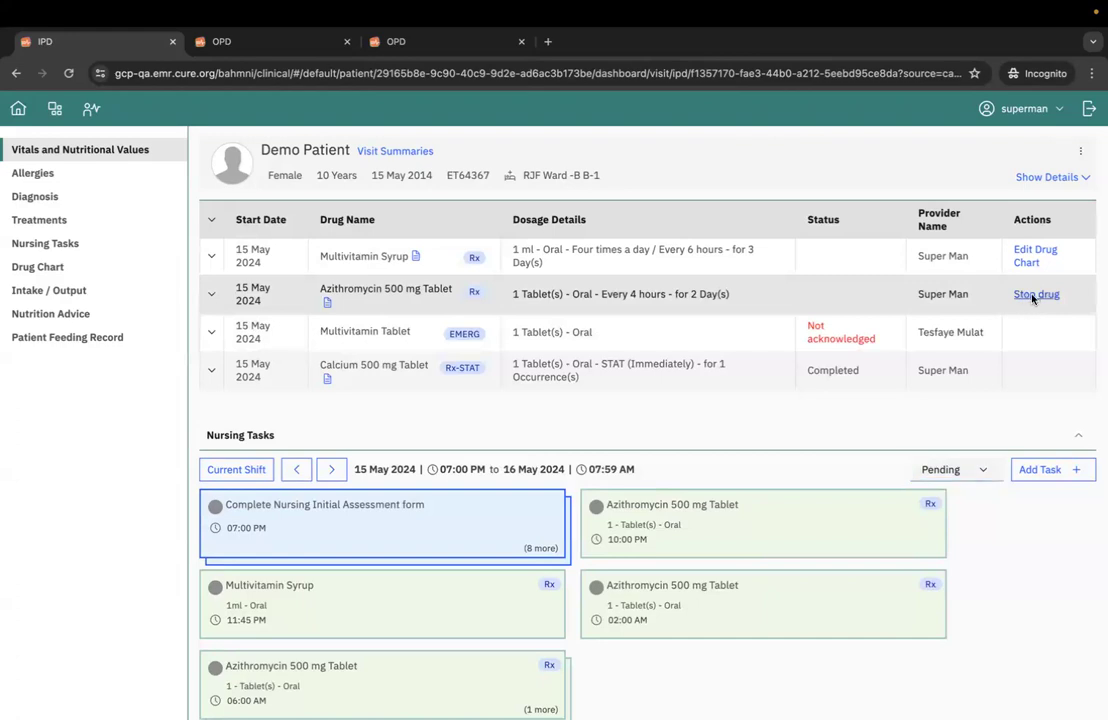
click(518, 420)
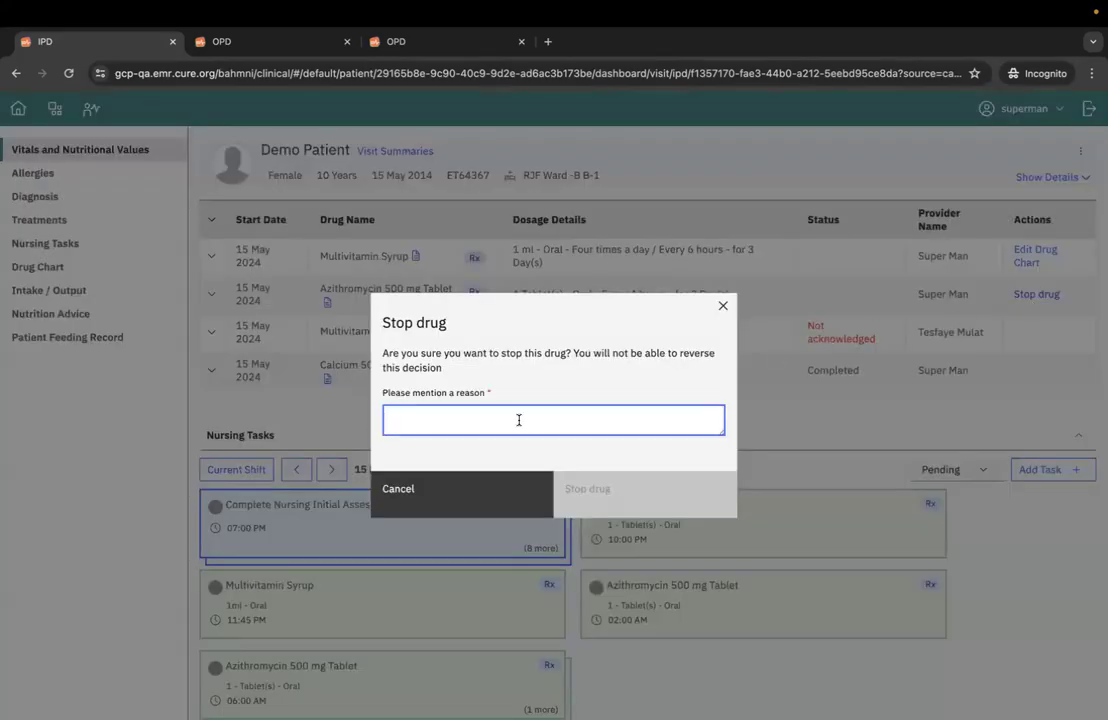
text(stop)
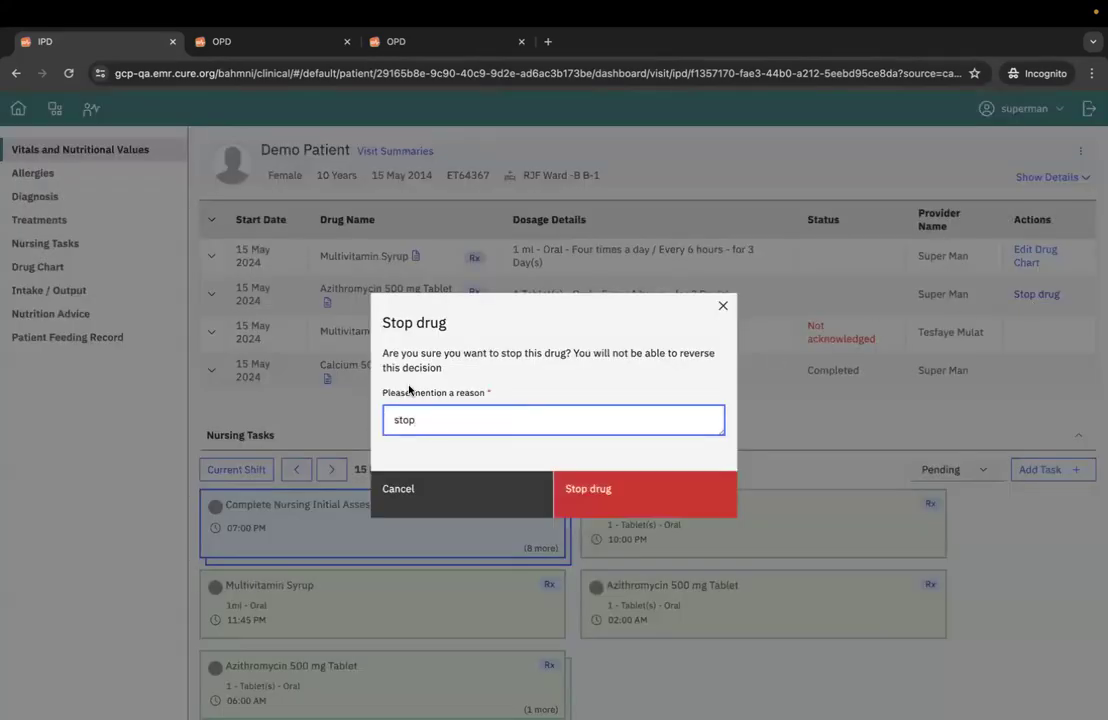
click(631, 504)
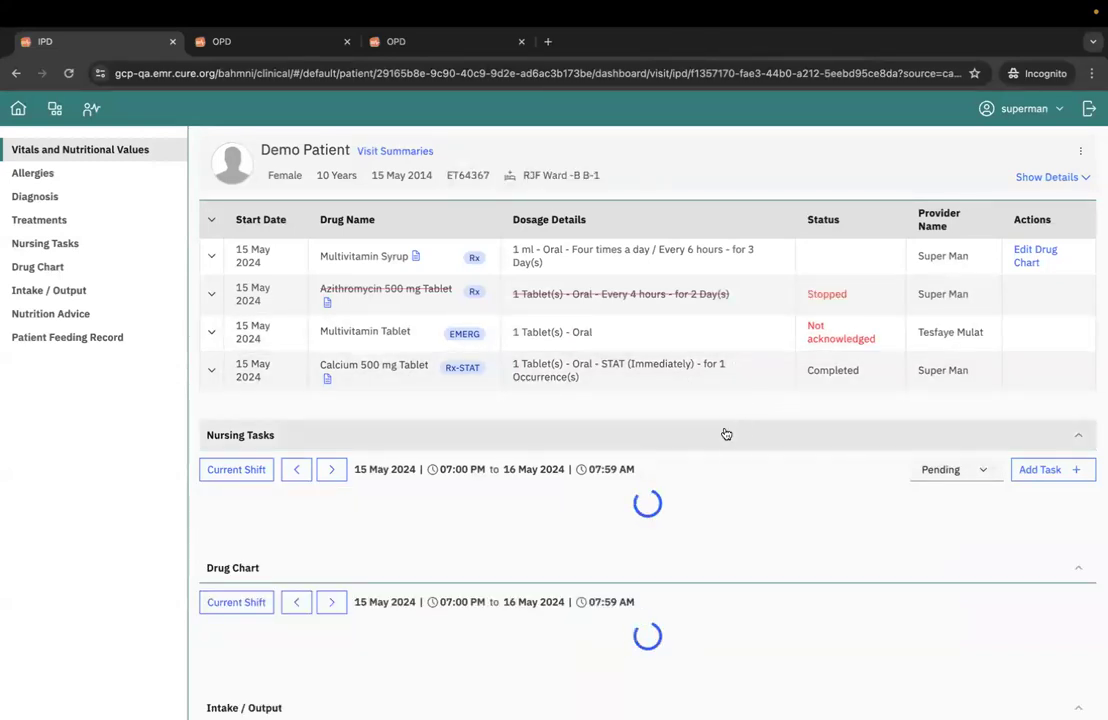
scroll(726, 433, down, 1)
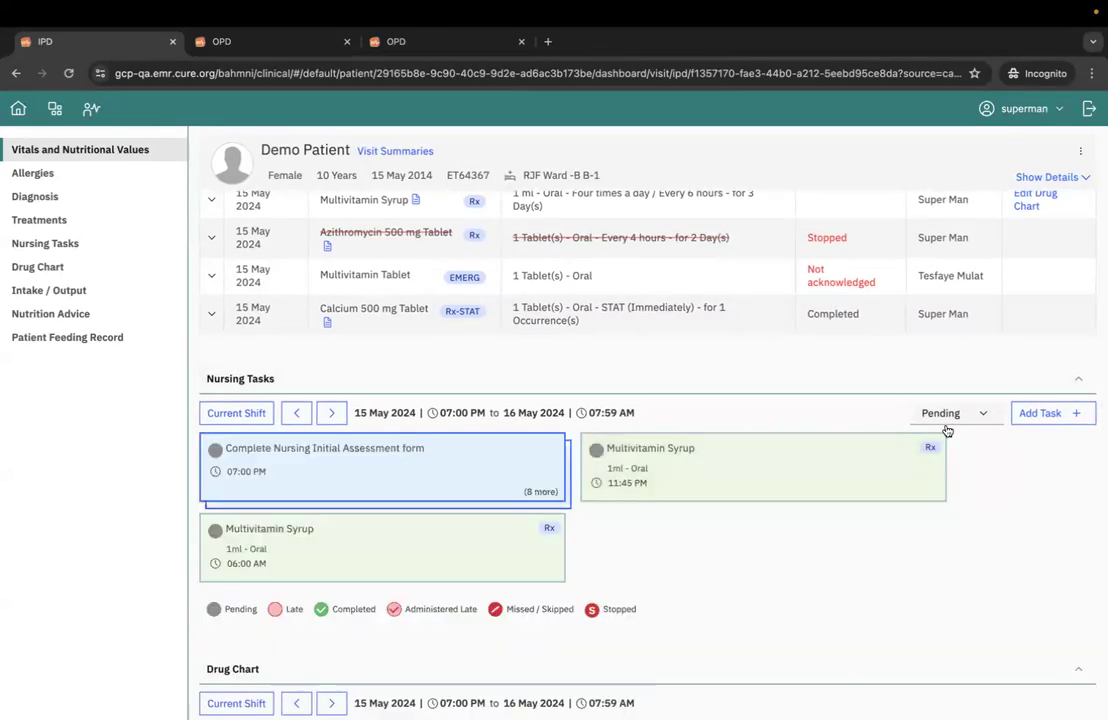
- Filter the current shift's nursing tasks to show only the stopped ones
click(960, 415)
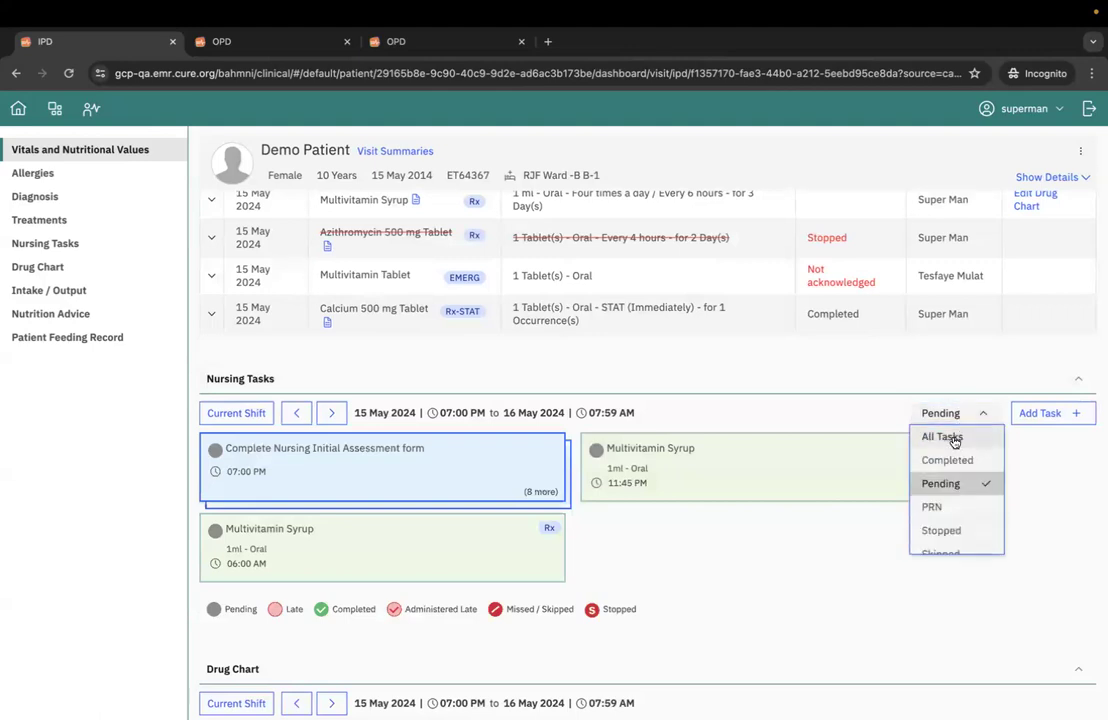
scroll(947, 535, down, 1)
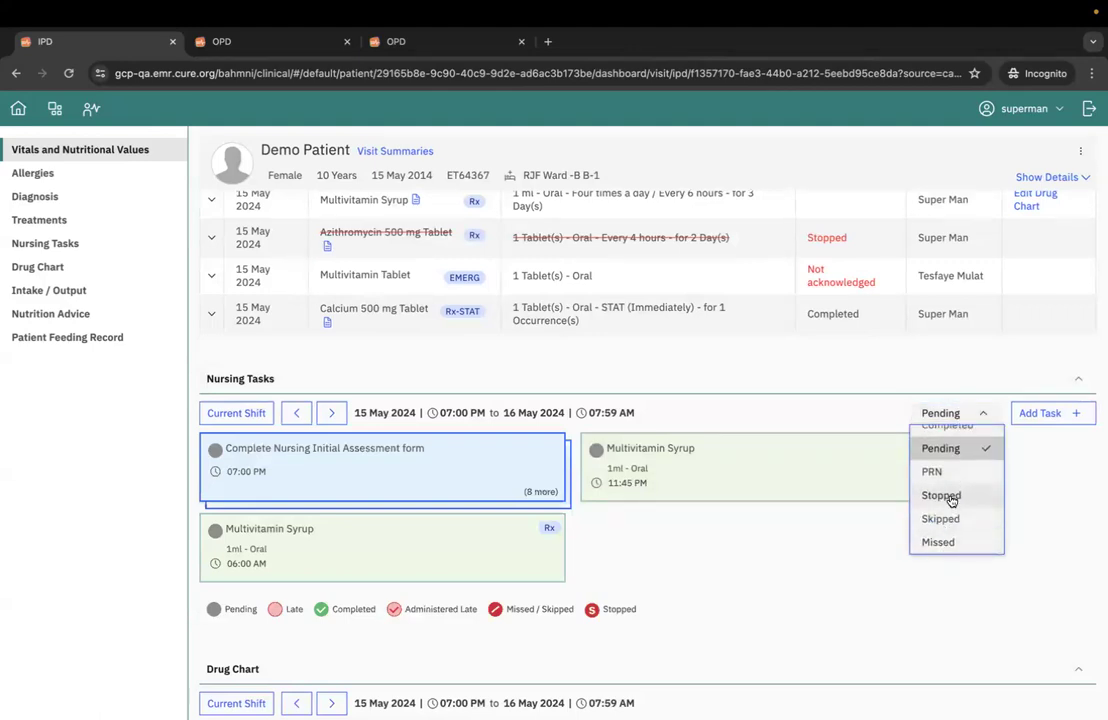
click(947, 497)
scroll(307, 507, down, 1)
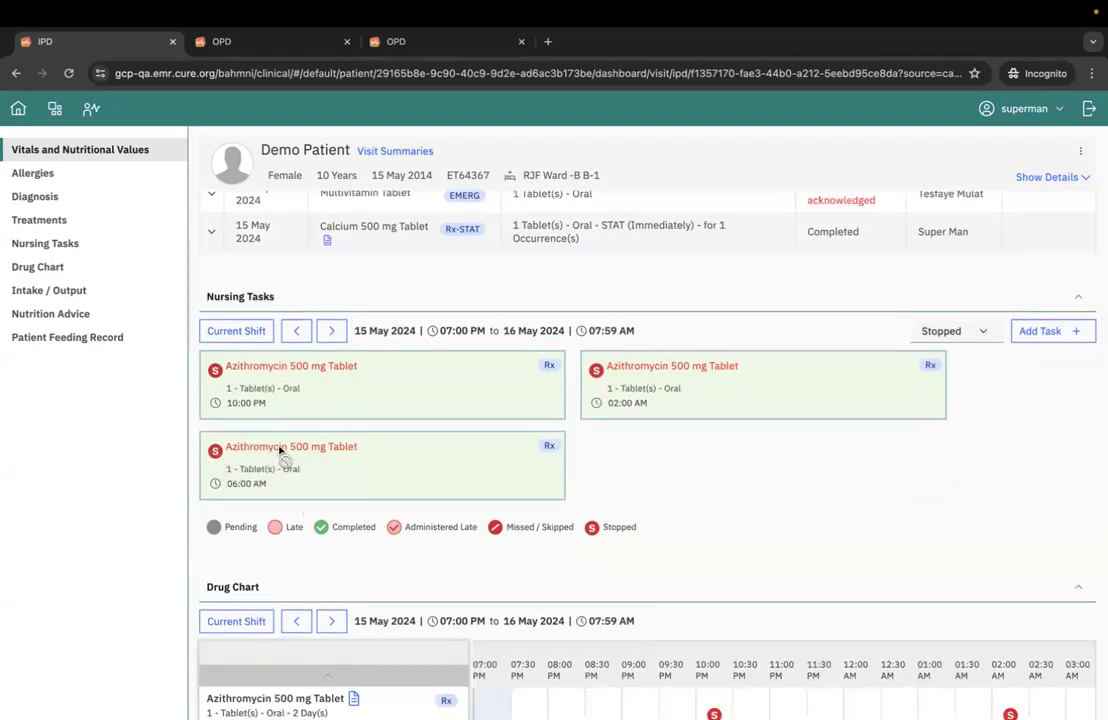
- Examine the Azithromycin 500 mg Tablet doses across the shift in the drug chart
scroll(283, 470, down, 1)
scroll(283, 508, down, 3)
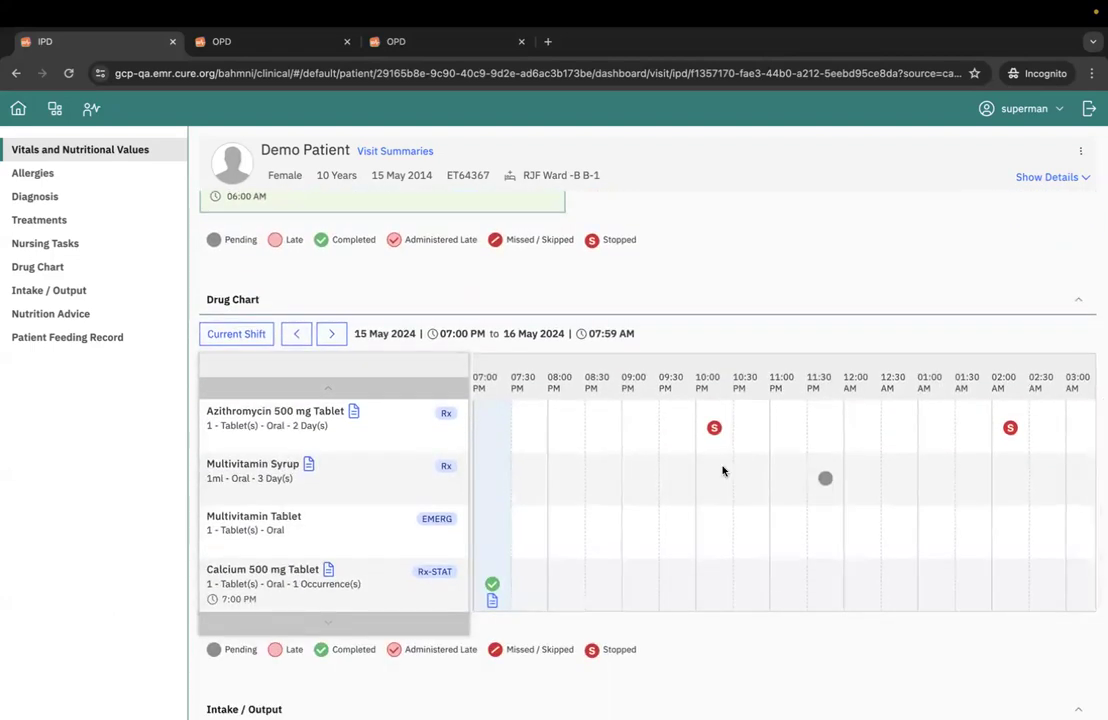
scroll(743, 478, right, 1)
scroll(743, 478, right, 3)
scroll(743, 478, left, 3)
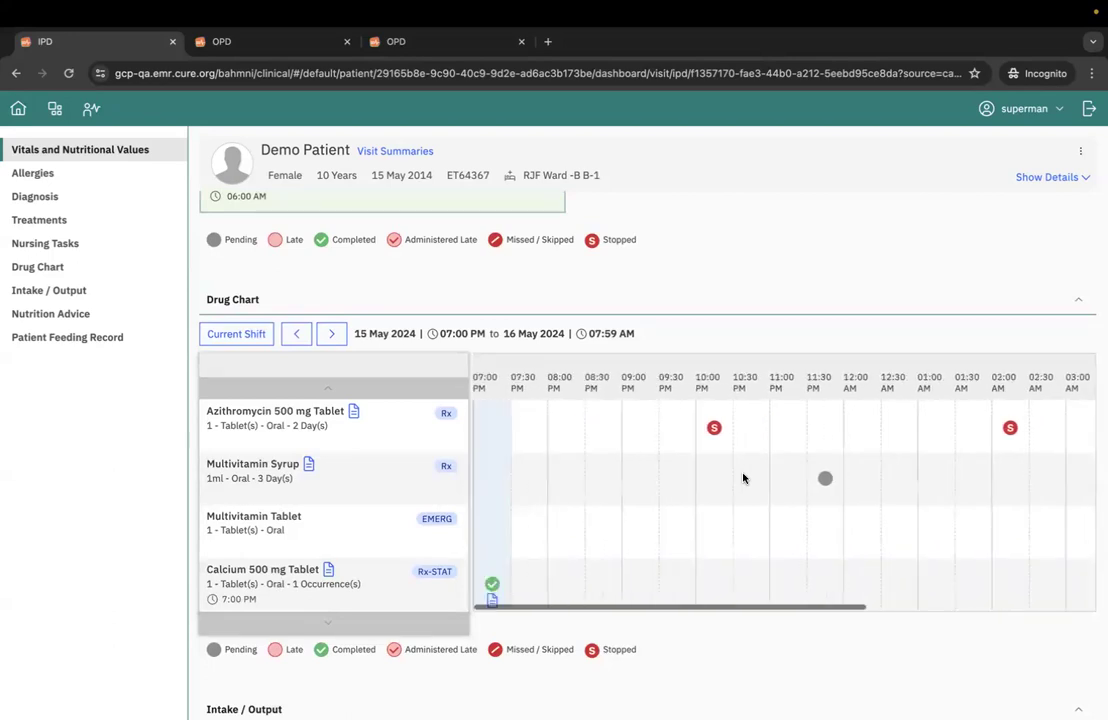
scroll(821, 343, up, 1)
scroll(821, 343, up, 7)
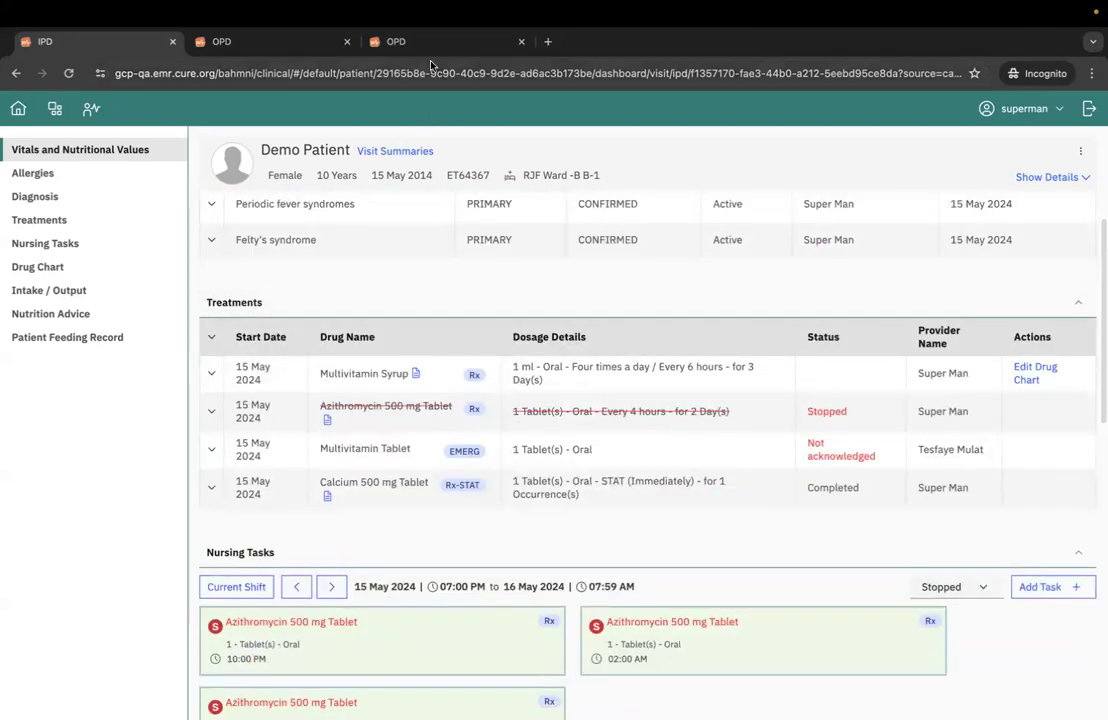
- In the patient's OPD medications, prepare an order for Ampicillin 500 mg Tablet with a dose of 1 tablet once a day
click(431, 43)
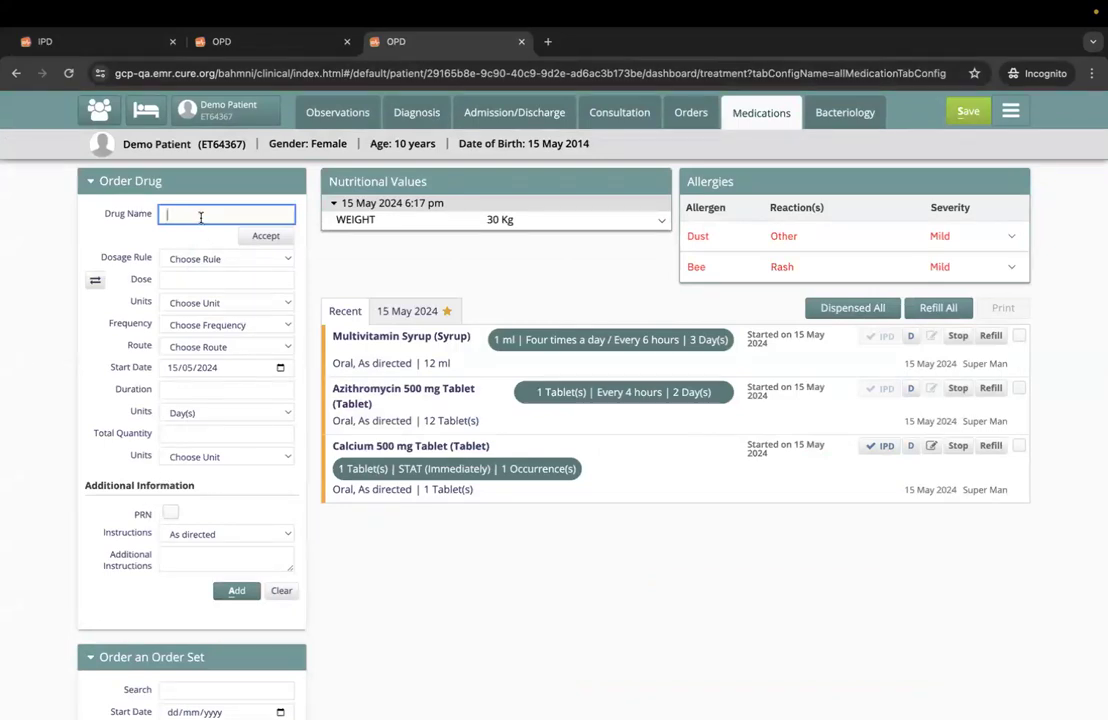
text(tab)
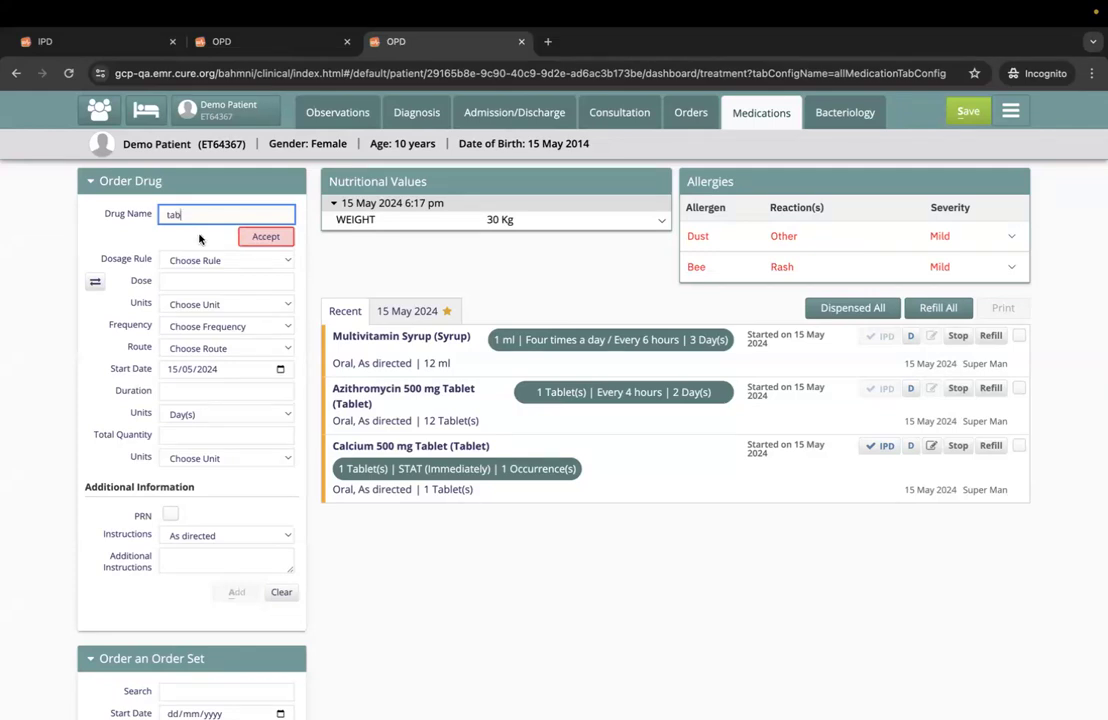
click(221, 553)
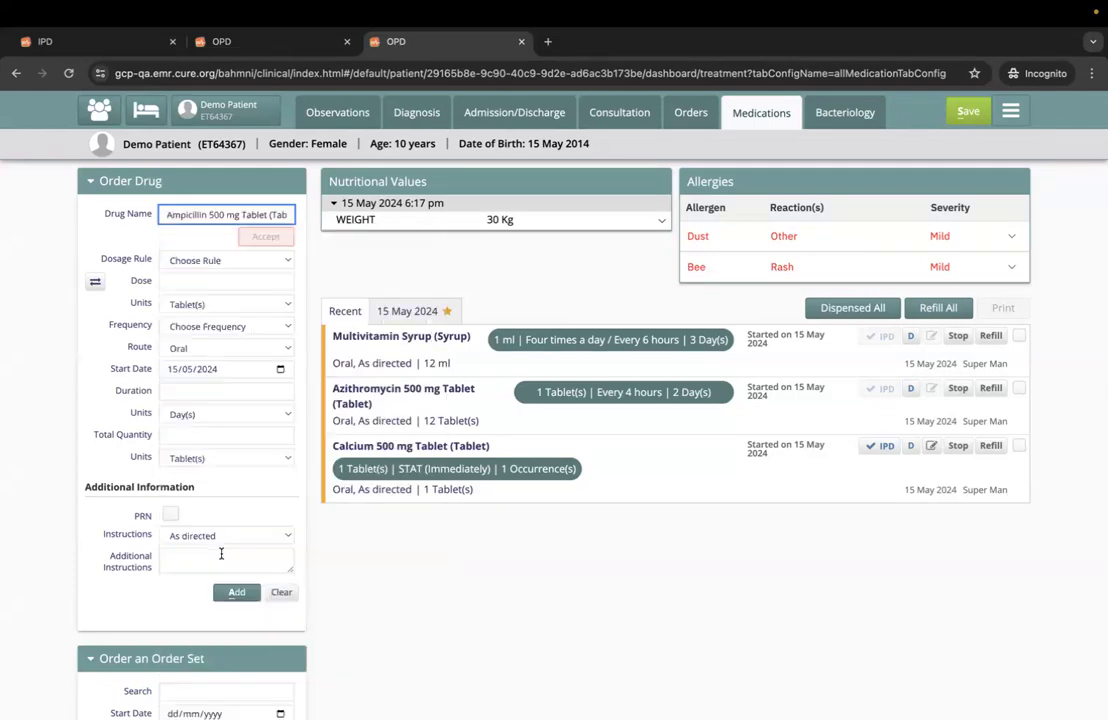
click(190, 281)
text(1)
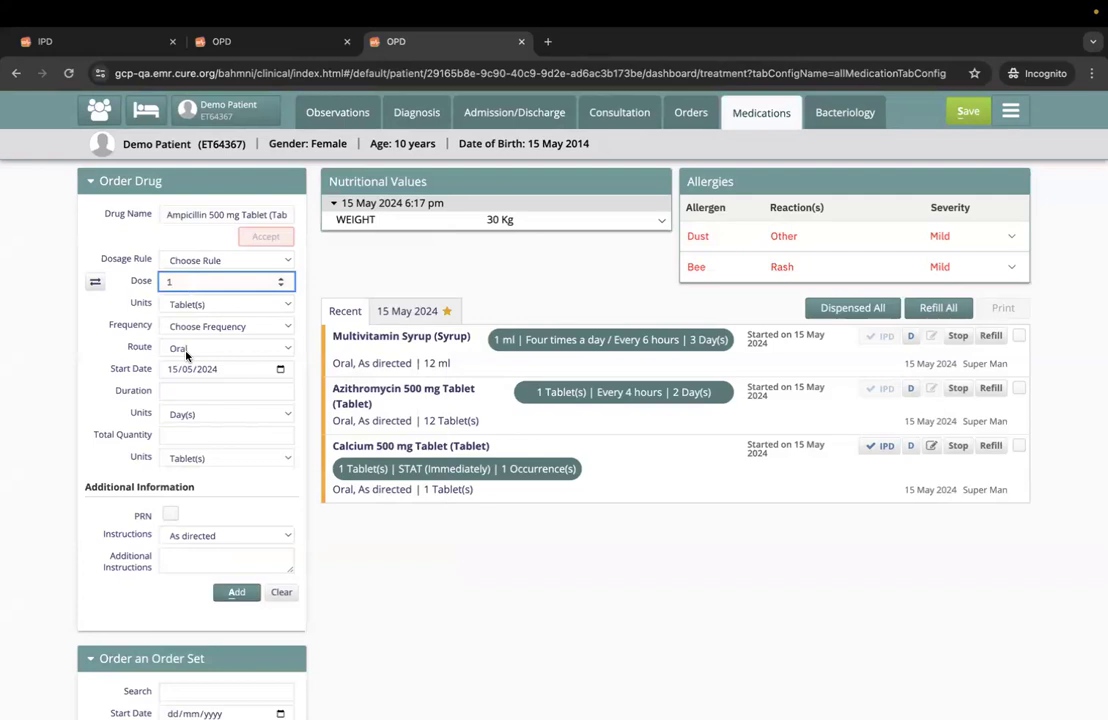
click(200, 327)
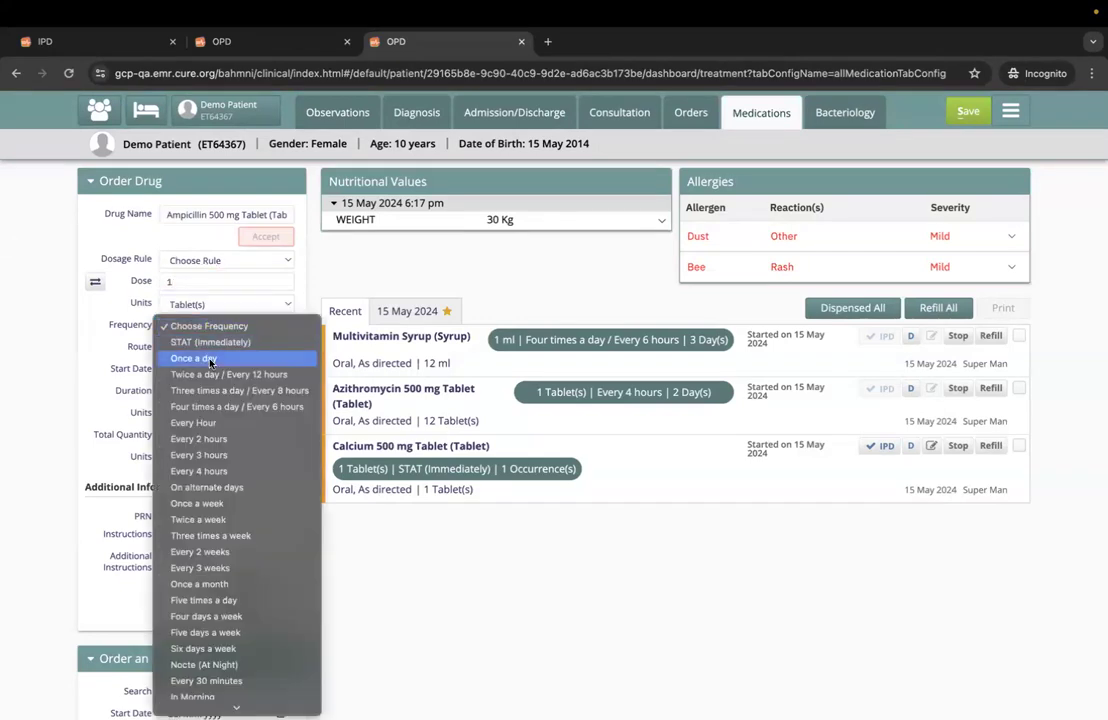
click(192, 356)
- Set the Ampicillin order's duration to 3 days, mark it as PRN, and add and save the prescription
click(186, 393)
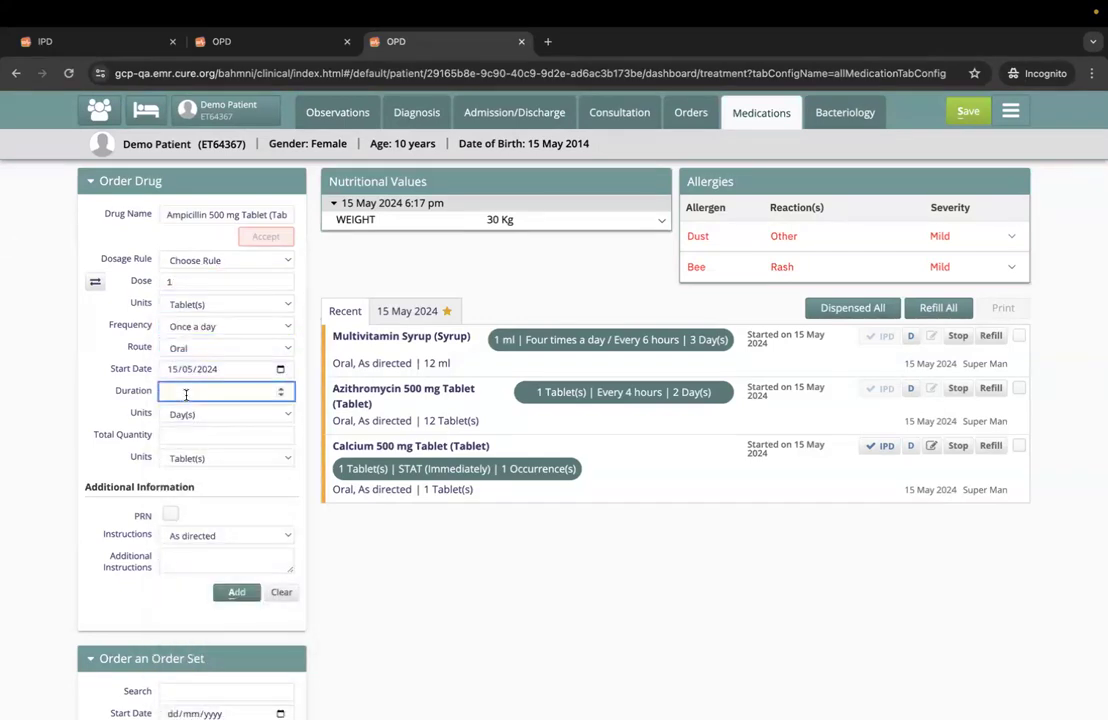
click(171, 516)
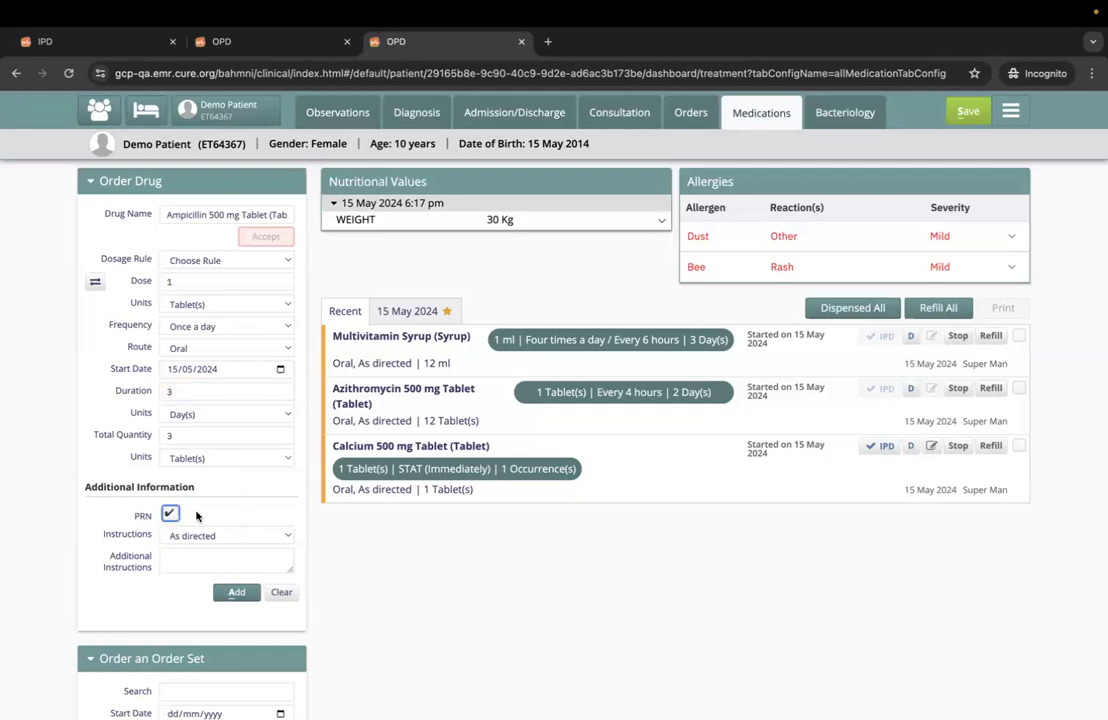
click(236, 594)
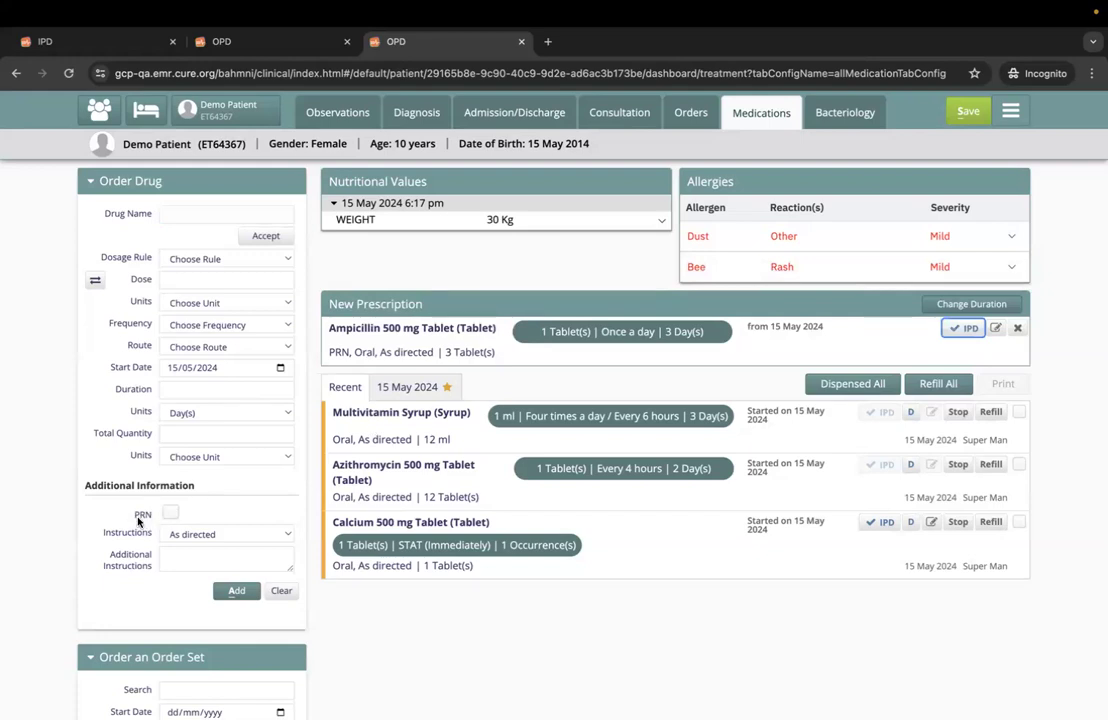
click(968, 111)
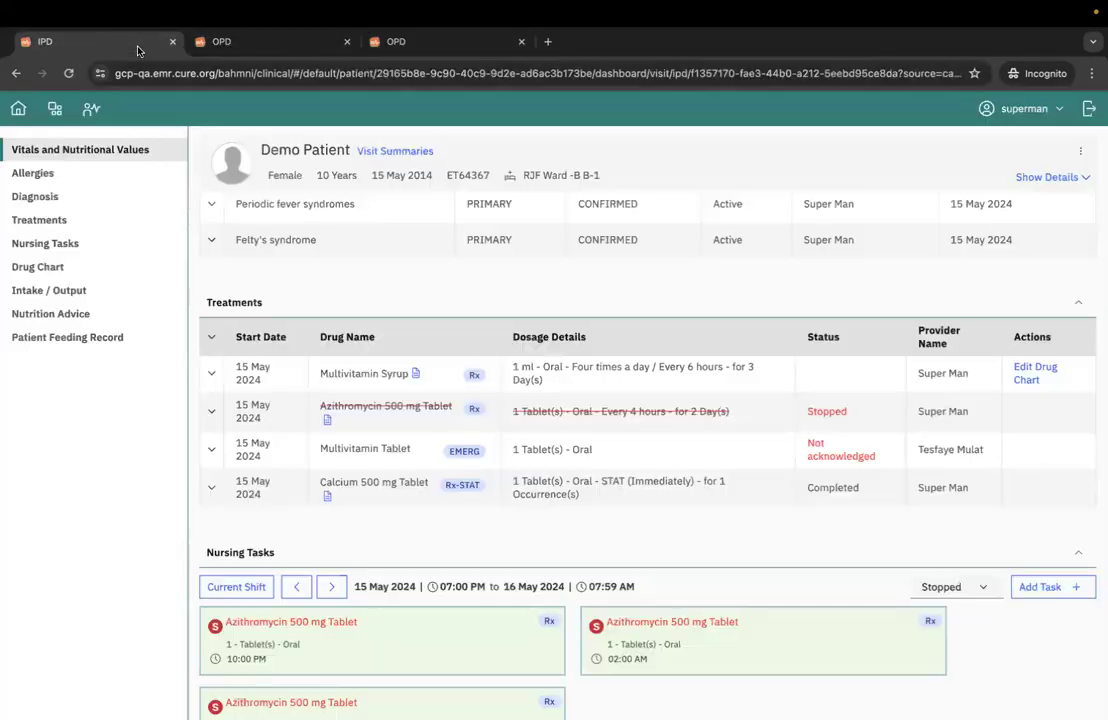
- Refresh the patient's IPD dashboard and add PRN tasks for the Ampicillin 500 mg Tablet treatment, saving them
click(119, 39)
click(69, 73)
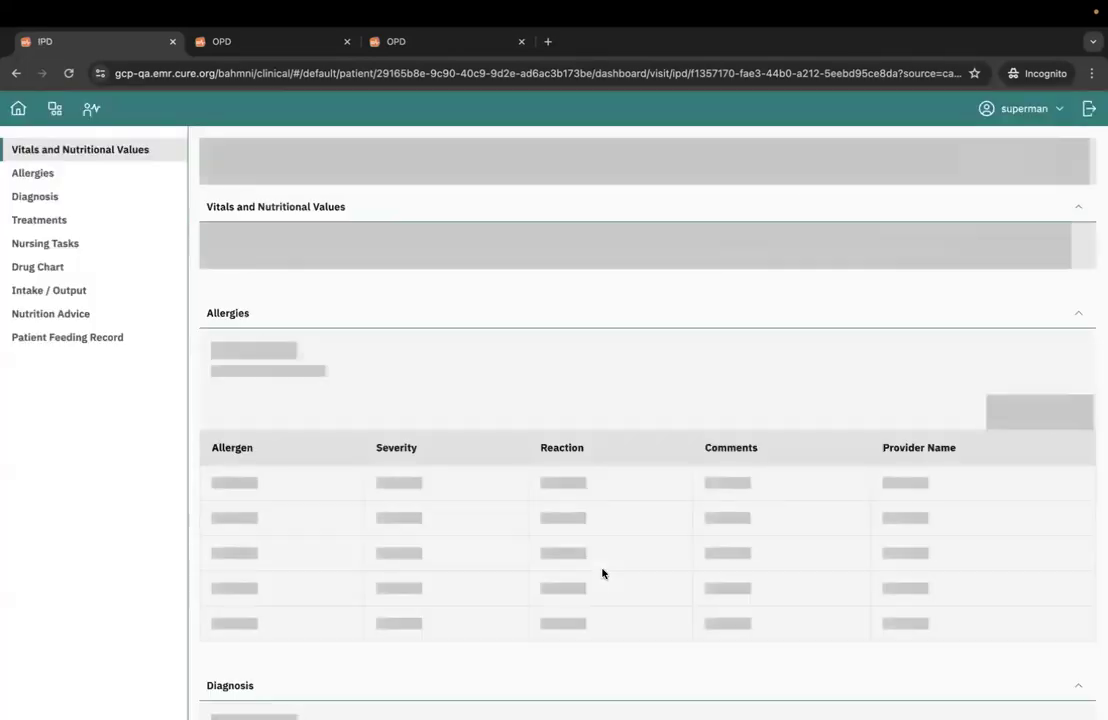
scroll(603, 573, down, 5)
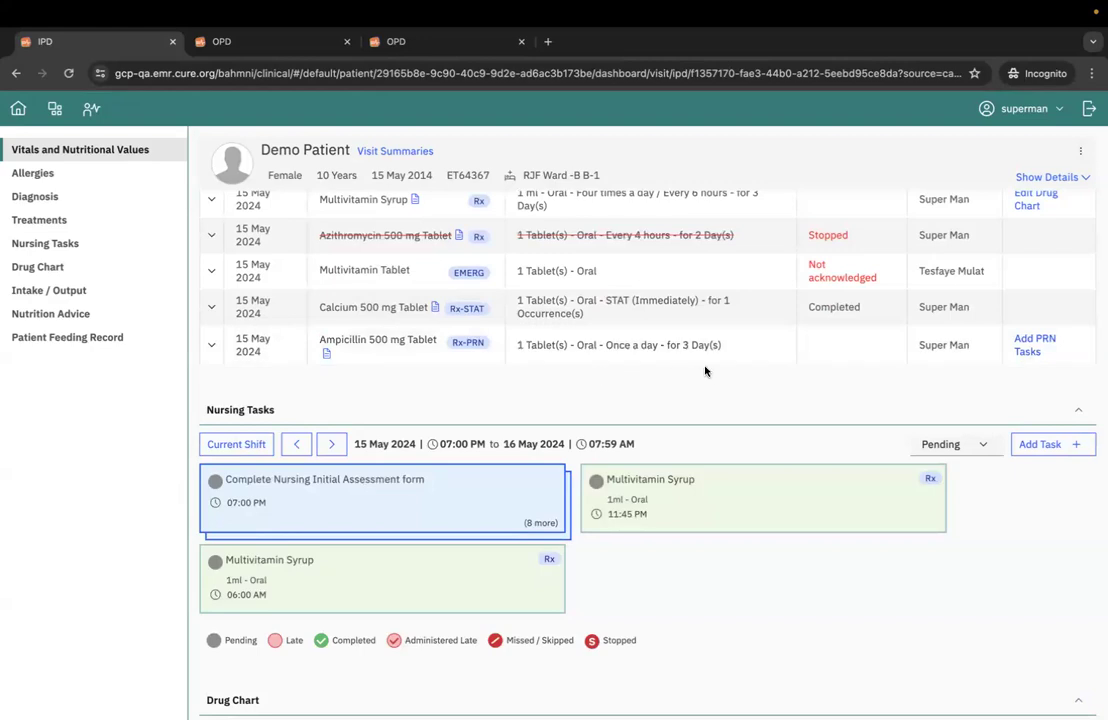
click(1024, 350)
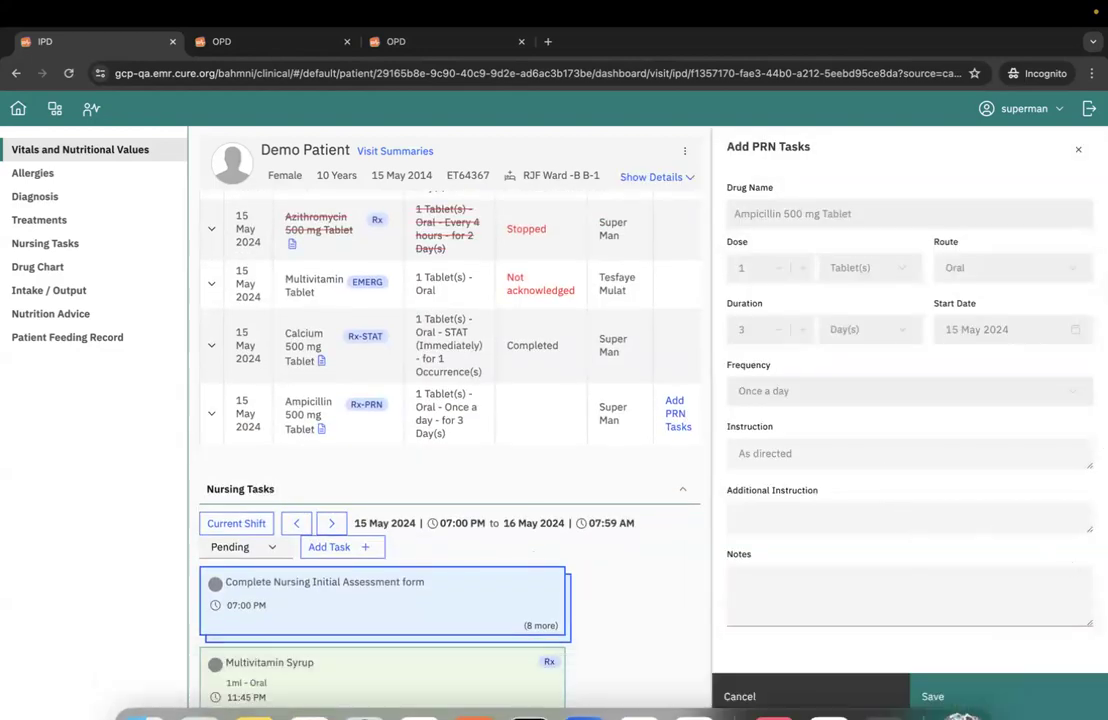
click(1064, 698)
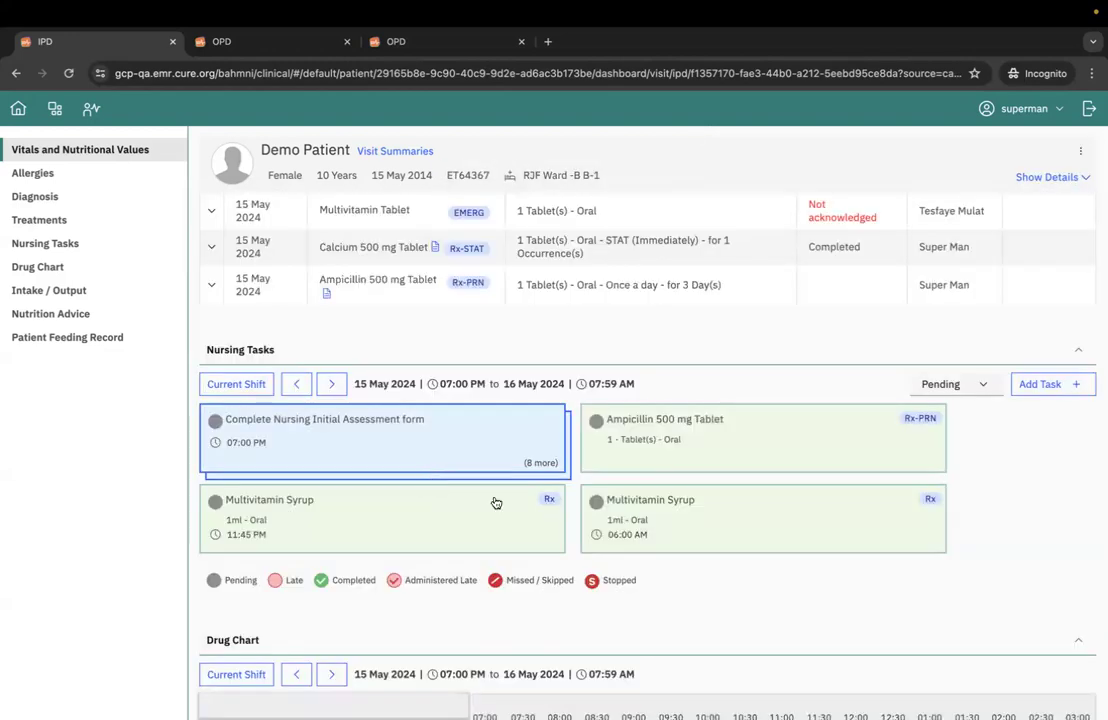
click(742, 458)
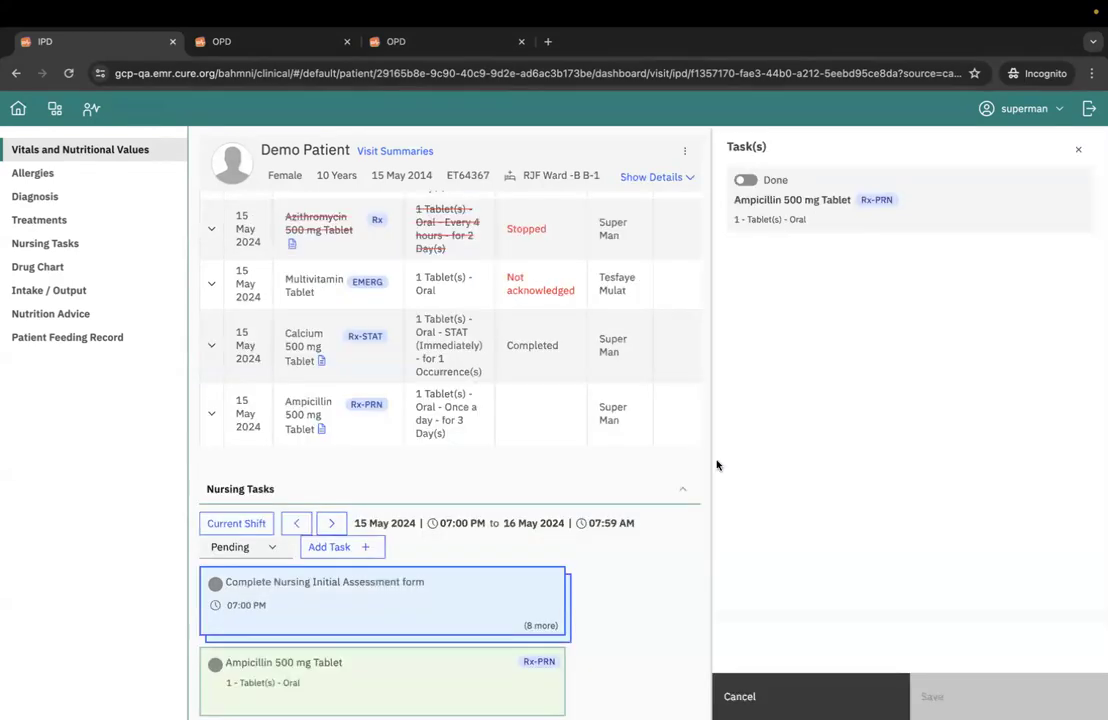
scroll(559, 507, down, 3)
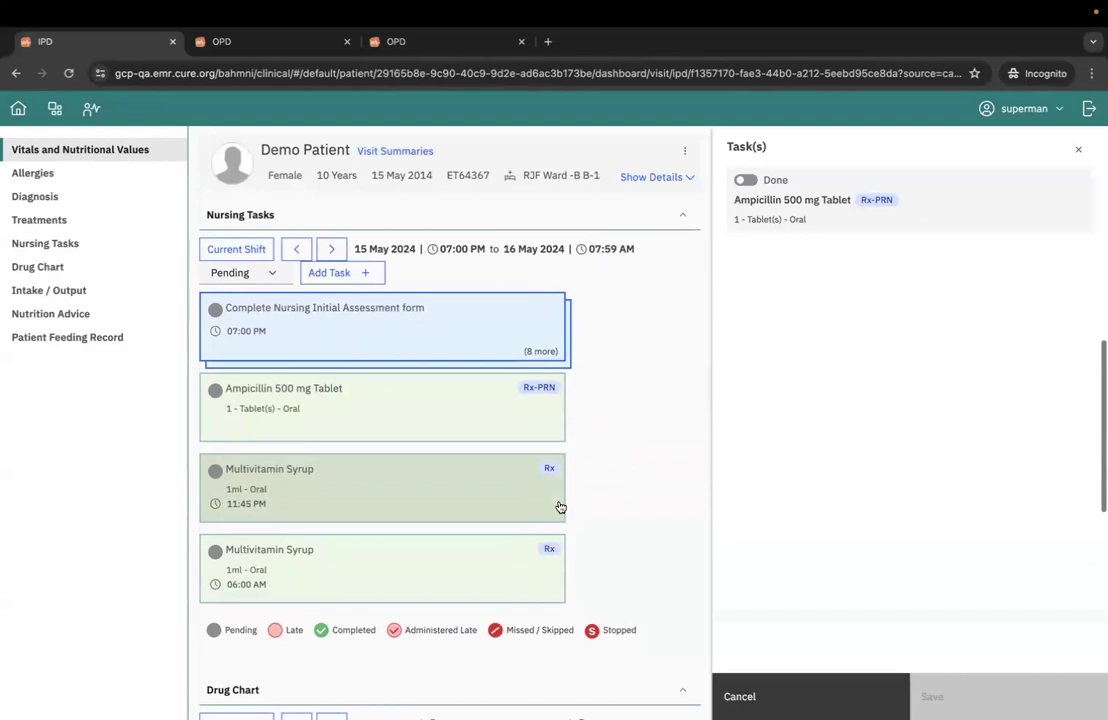
click(1078, 149)
scroll(543, 402, up, 1)
scroll(543, 405, up, 3)
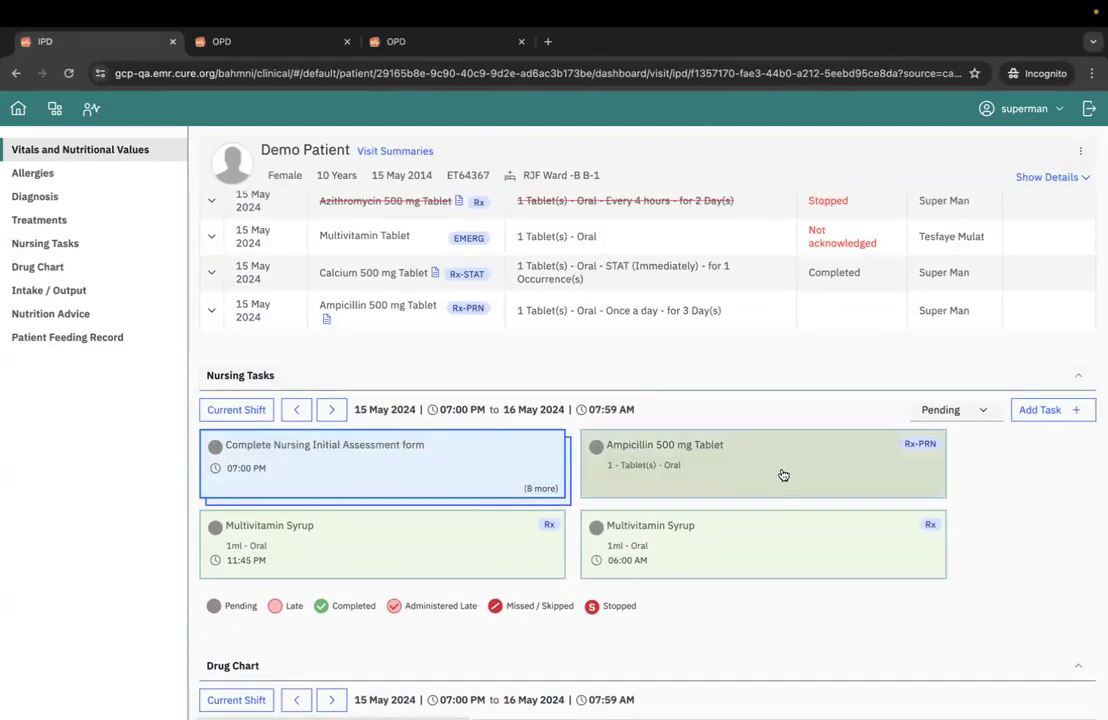
- Mark the Ampicillin 500 mg Tablet PRN nursing task as done at 07:15 PM and confirm saving it
click(781, 471)
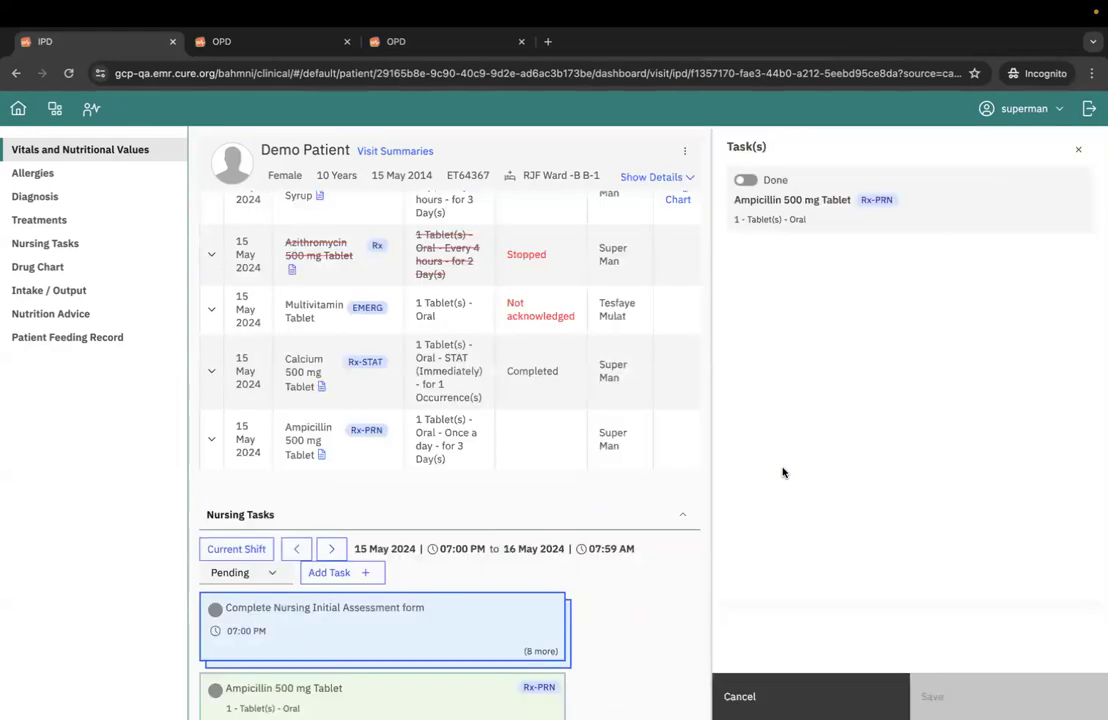
click(745, 180)
click(935, 696)
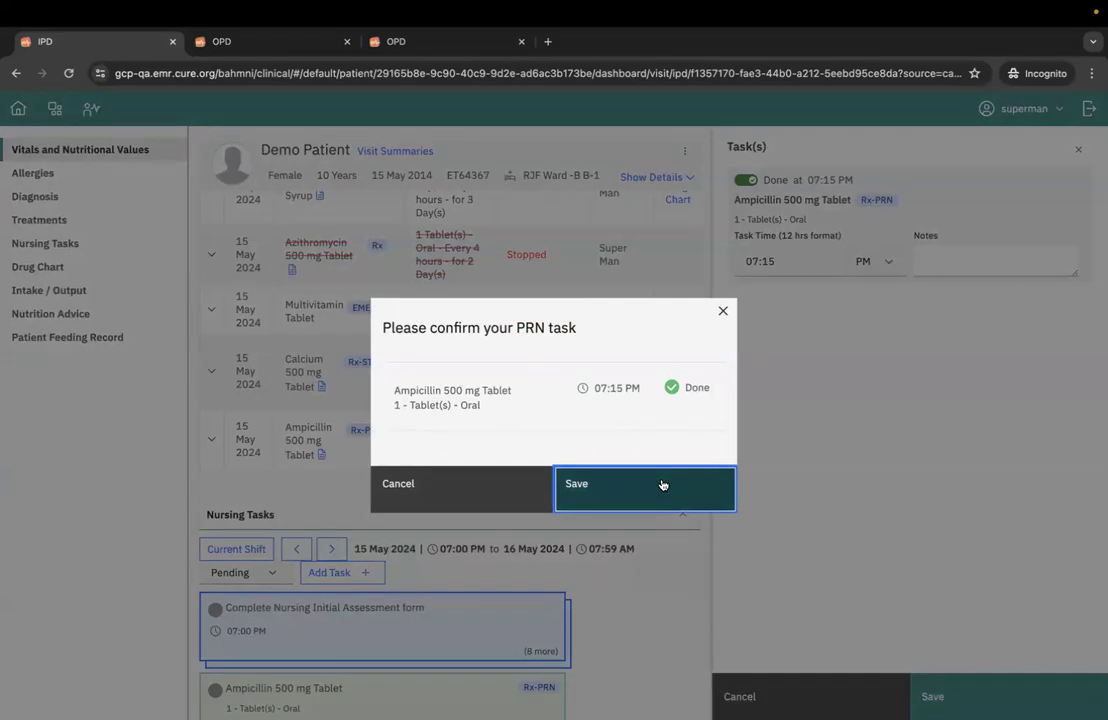
click(659, 492)
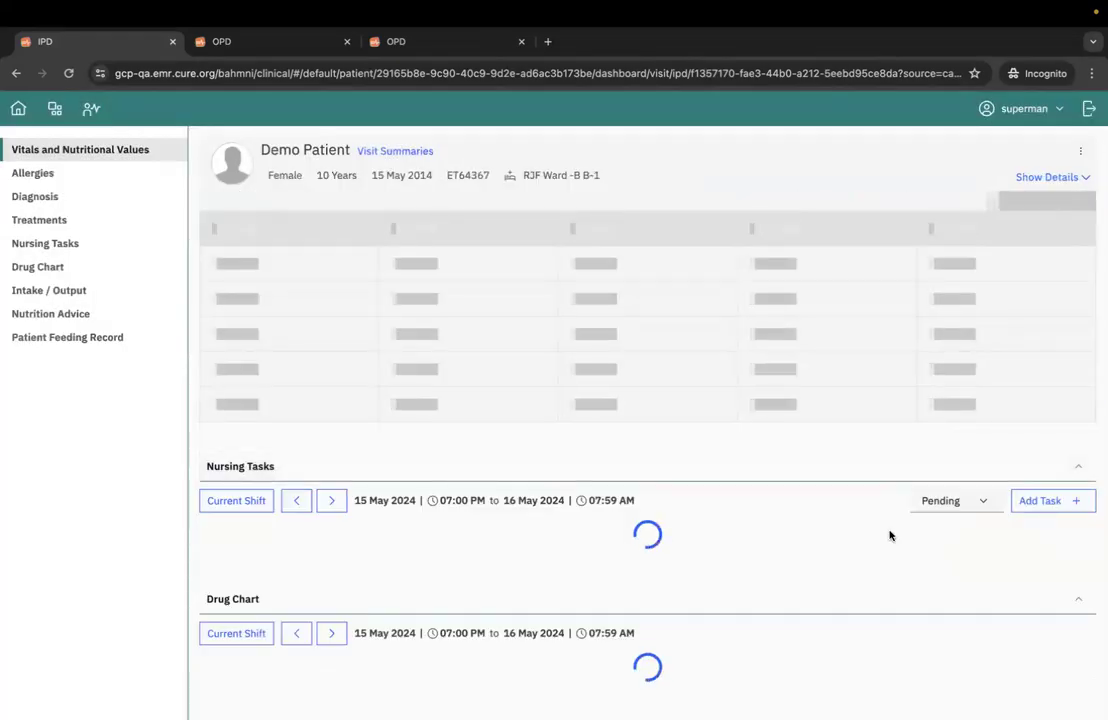
- Review the shift's completed nursing tasks and all tasks, and set the filter back to Pending
click(950, 410)
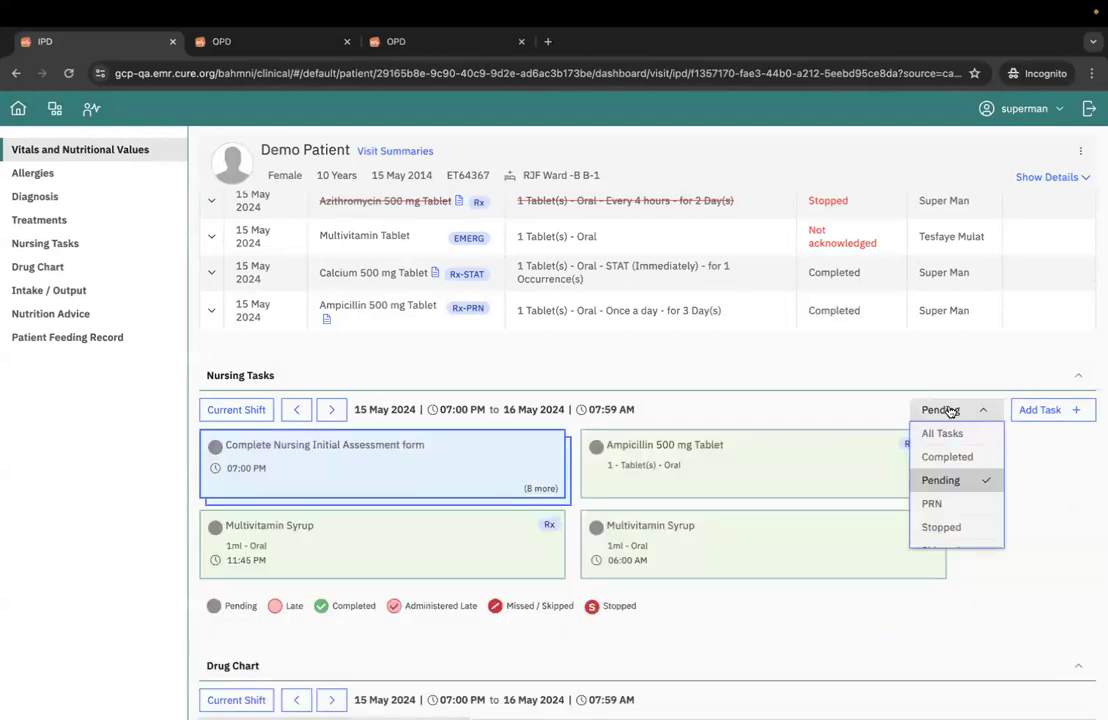
click(947, 457)
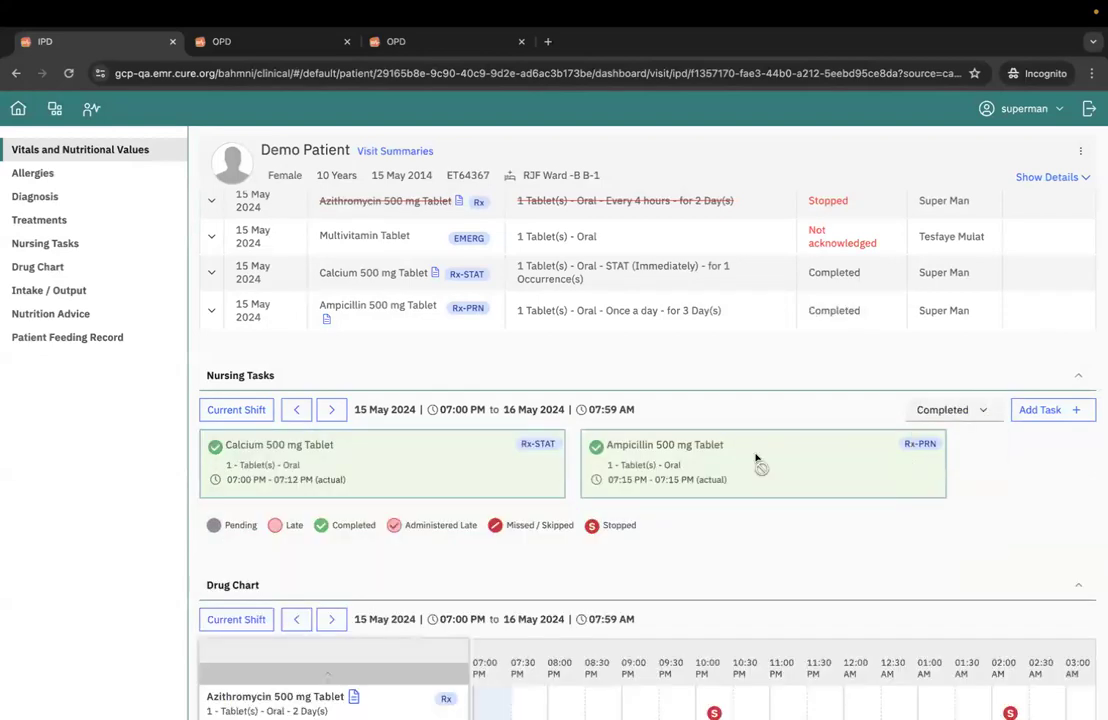
click(952, 412)
click(948, 433)
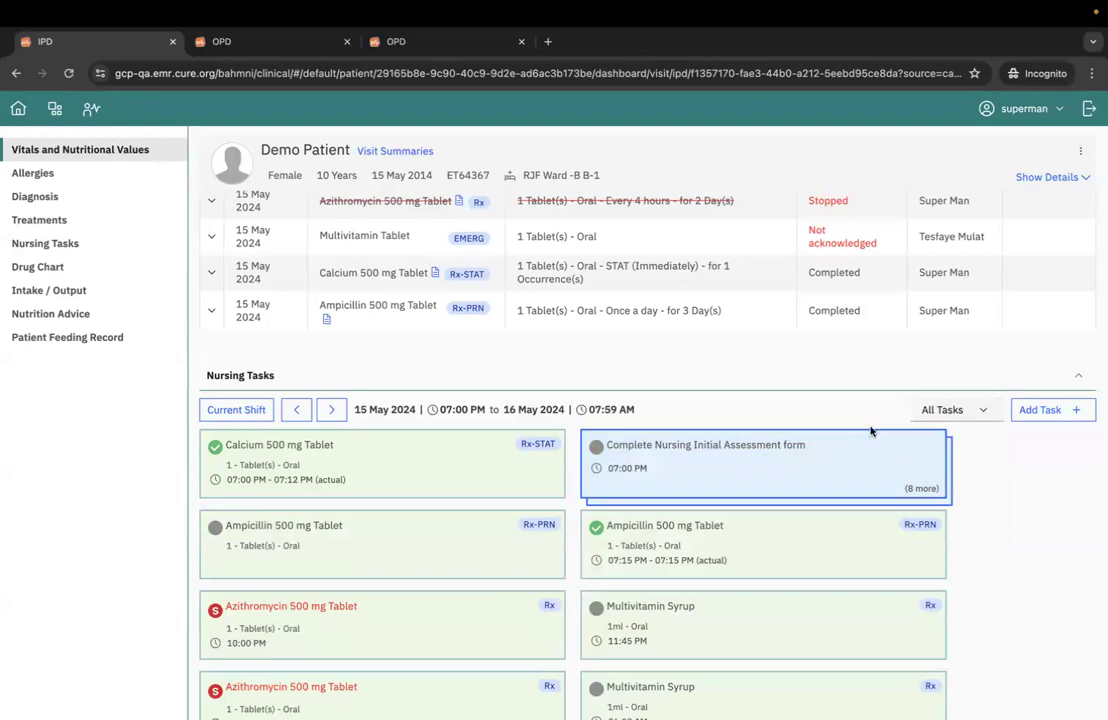
click(955, 410)
click(955, 480)
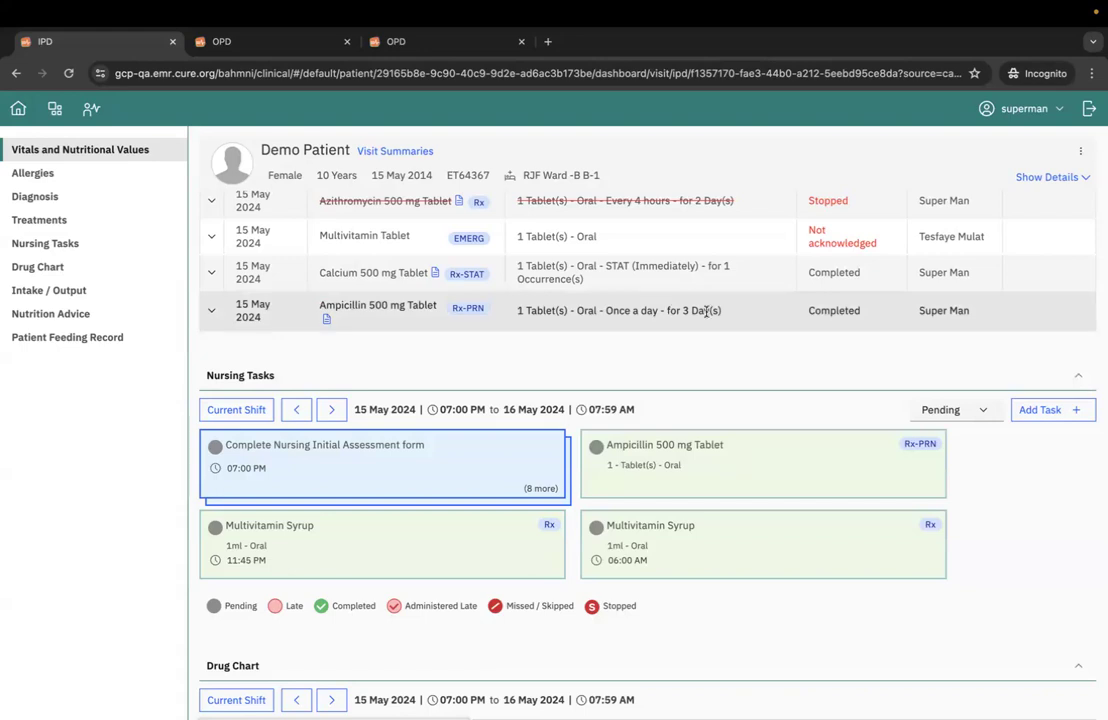
- Check the Ampicillin 500 mg Tablet entry in the treatments list and its administration in the drug chart
scroll(695, 345, up, 2)
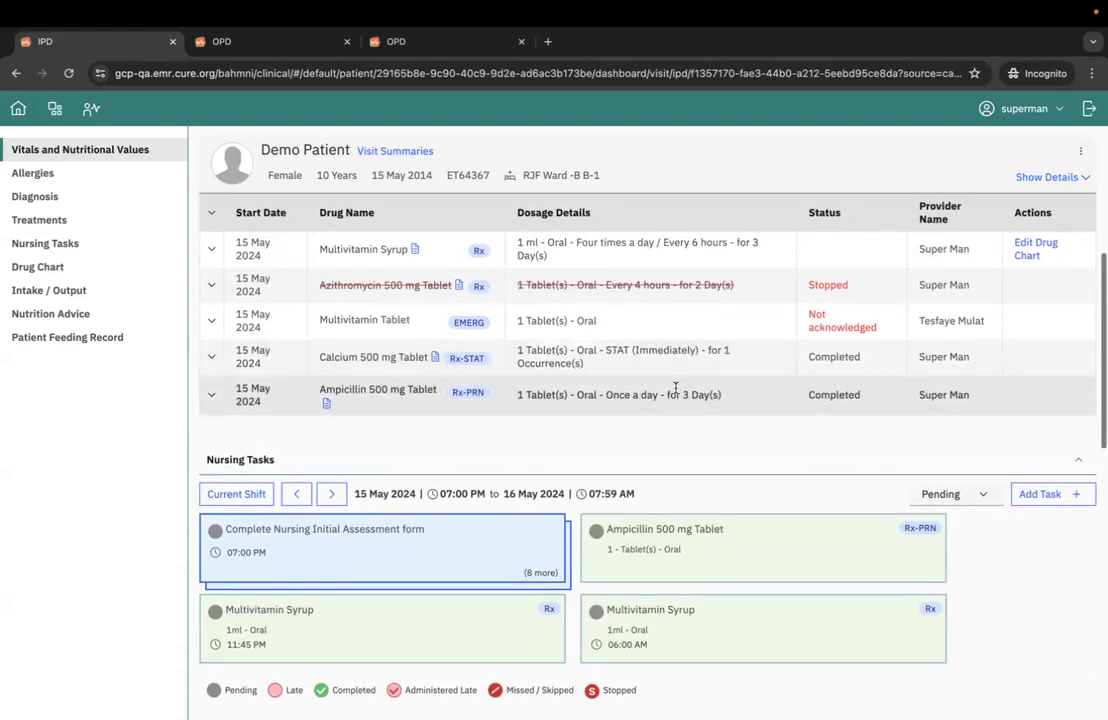
scroll(685, 433, down, 5)
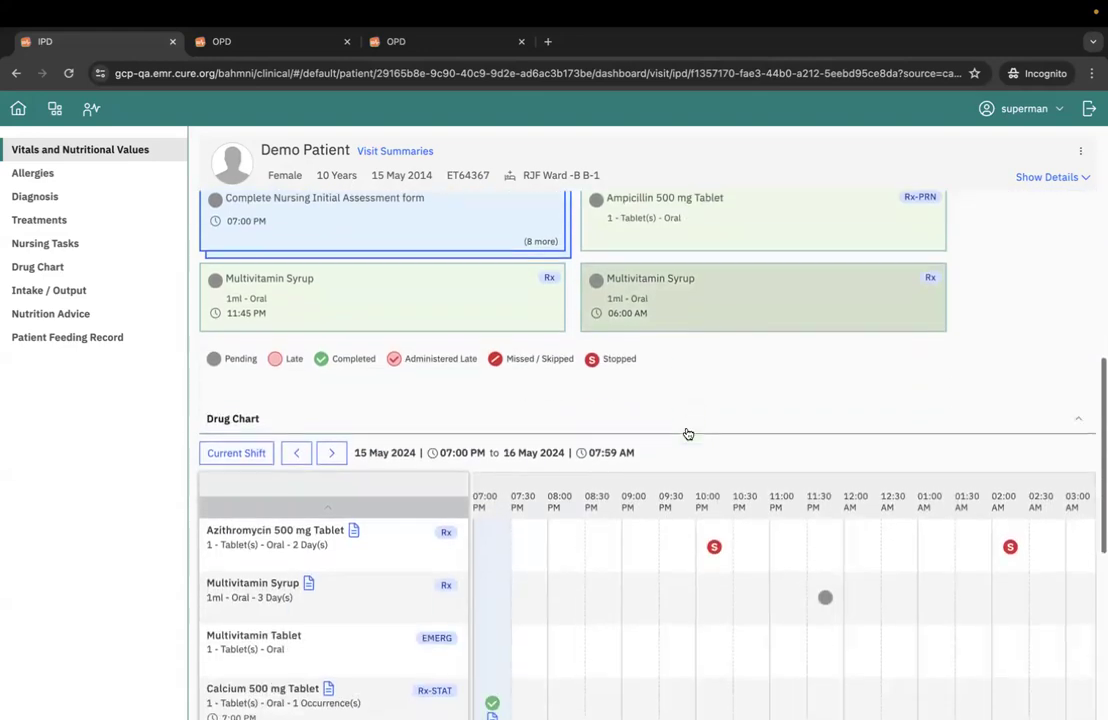
scroll(688, 433, down, 3)
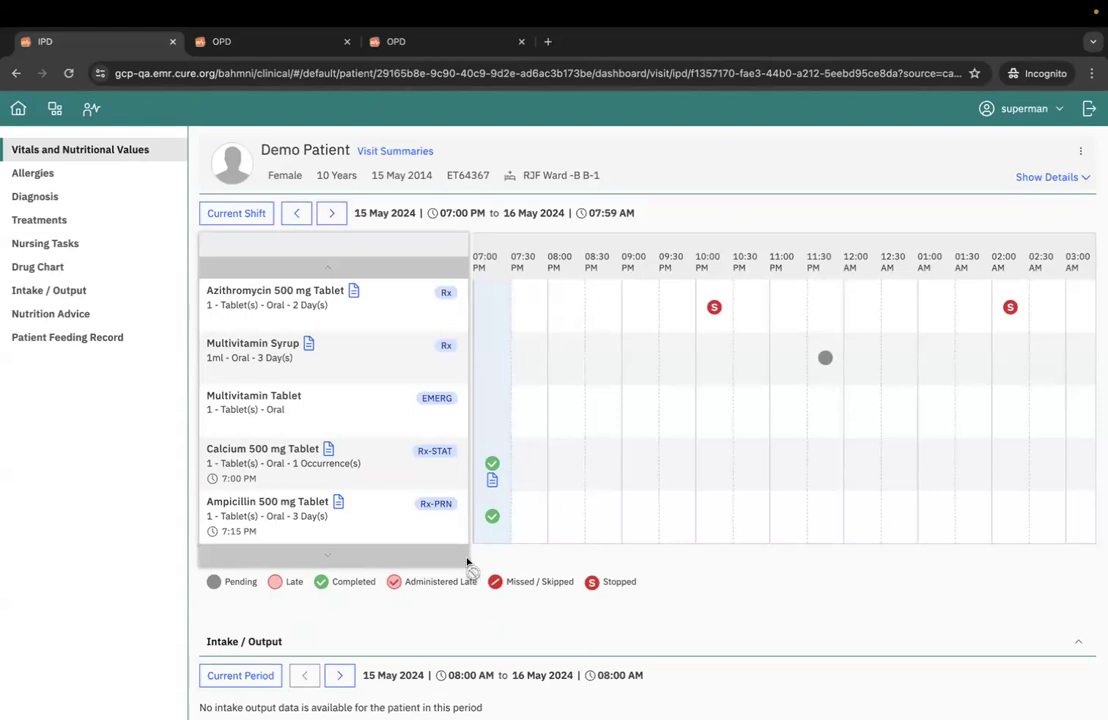
scroll(569, 537, right, 3)
scroll(596, 537, left, 3)
scroll(330, 225, up, 1)
scroll(346, 240, down, 2)
scroll(346, 240, up, 6)
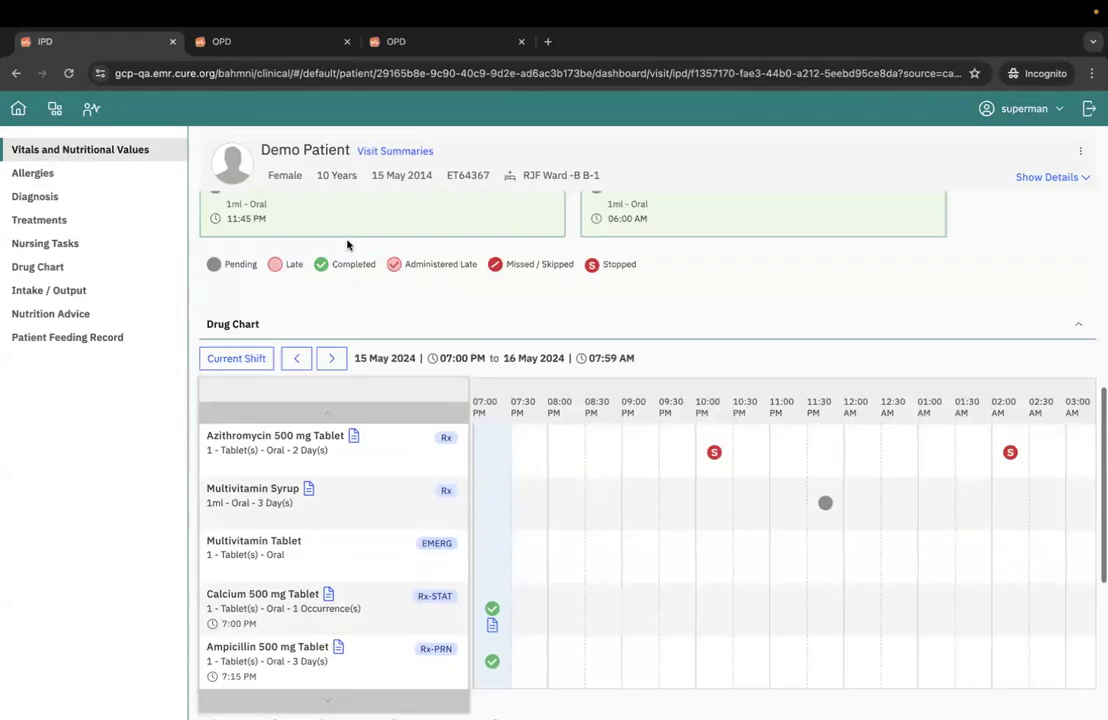
scroll(347, 244, up, 2)
scroll(290, 250, up, 1)
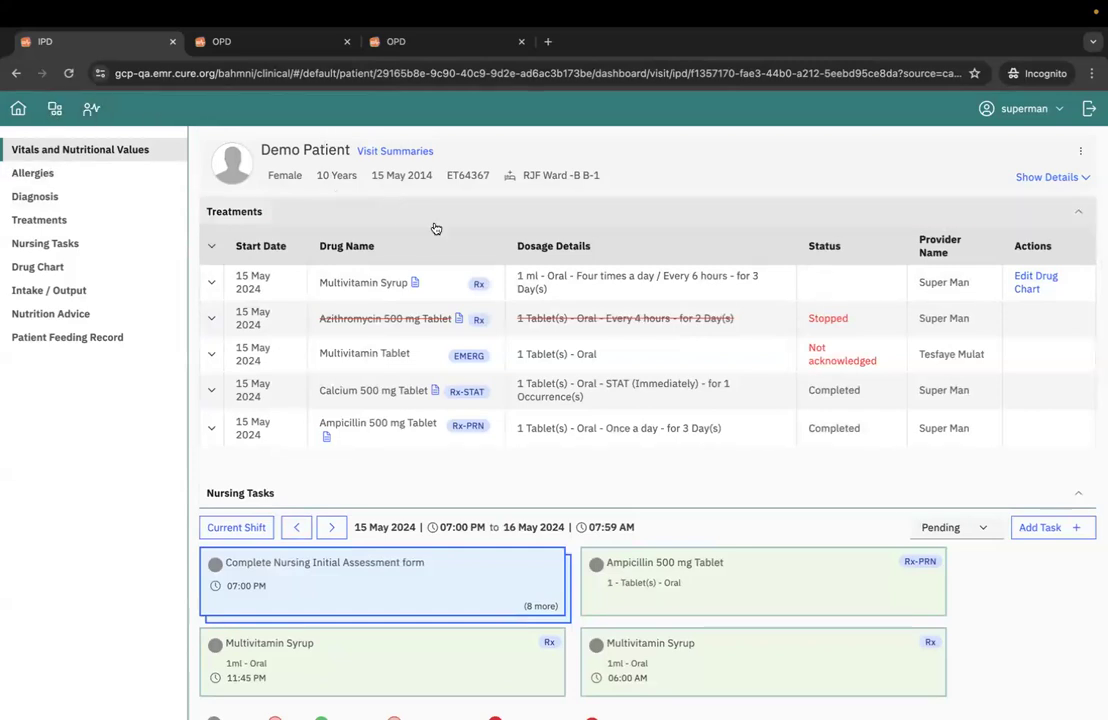
- Open the ward's care view dashboard and review the 07:00 PM tasks of the patient in bed B-1
click(53, 108)
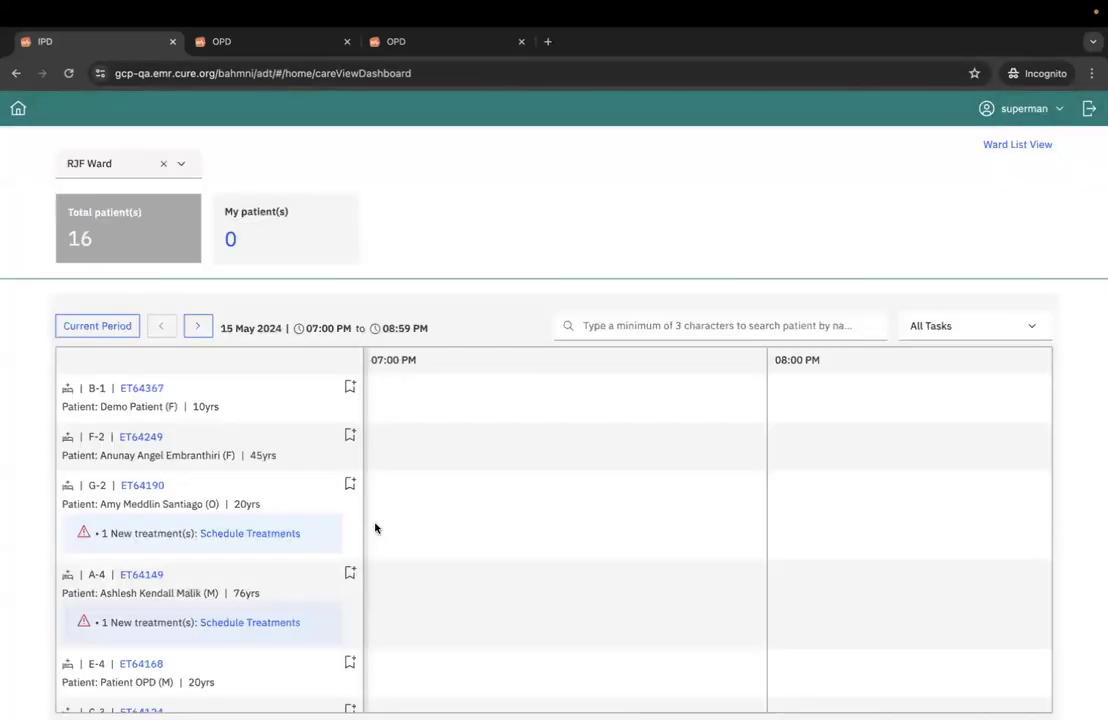
scroll(477, 492, down, 3)
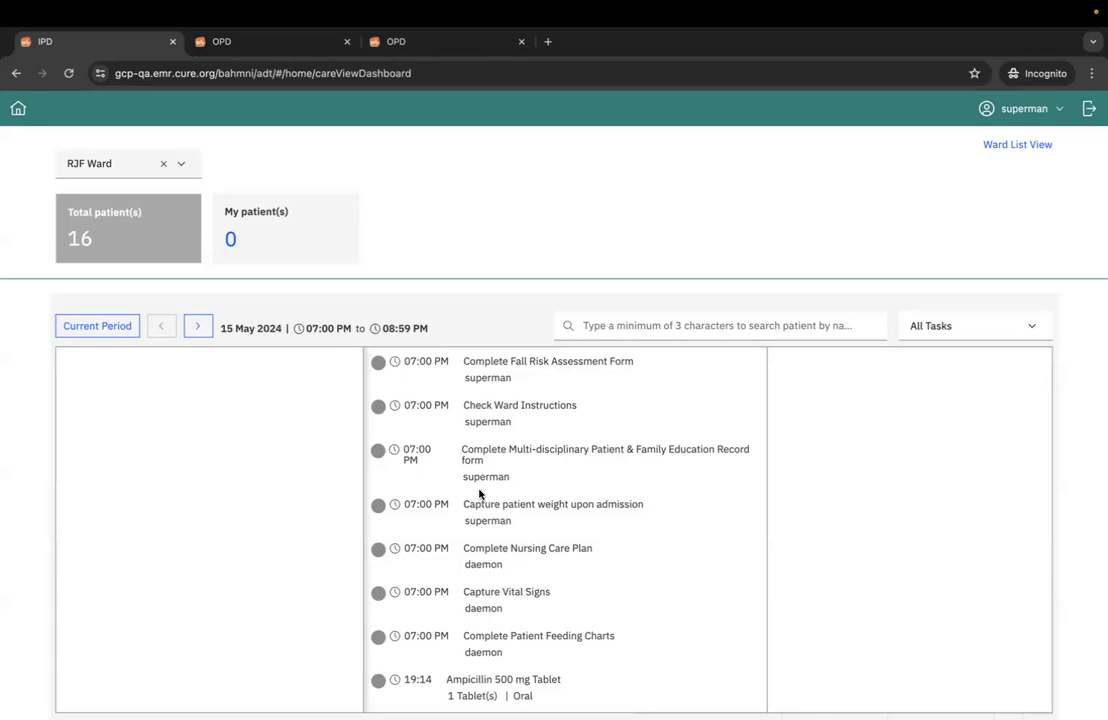
scroll(507, 482, up, 3)
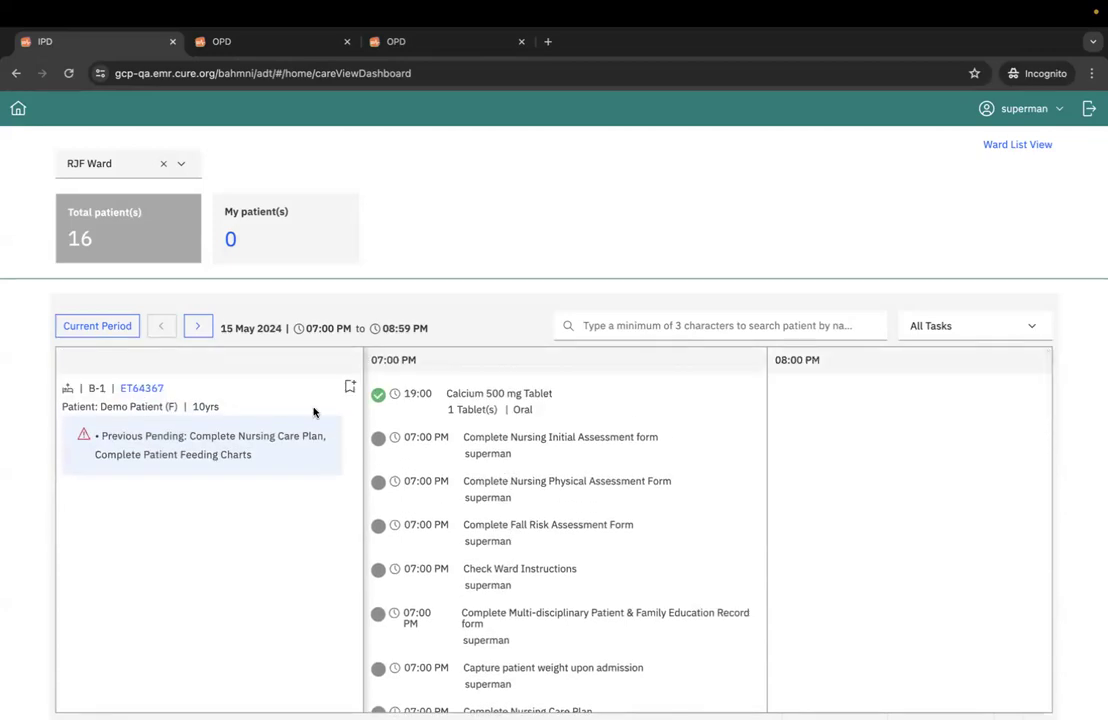
- Open the IPD dashboard of the patient in bed B-1 and examine the treatments, pending nursing tasks and drug chart
click(141, 388)
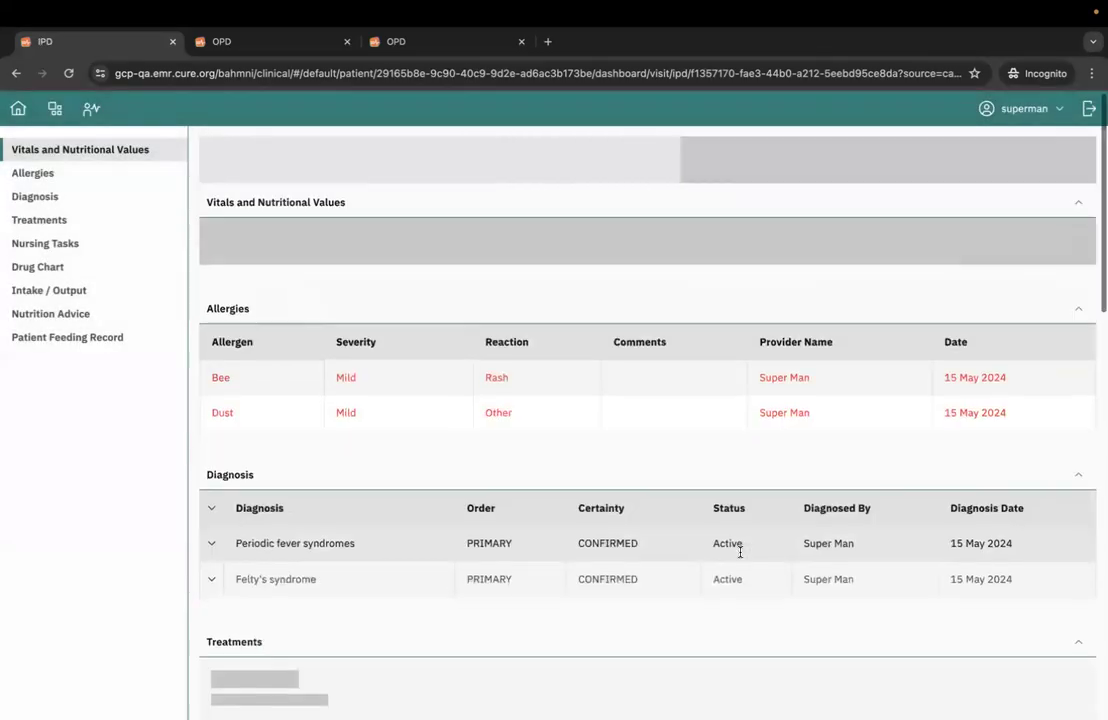
scroll(740, 552, down, 10)
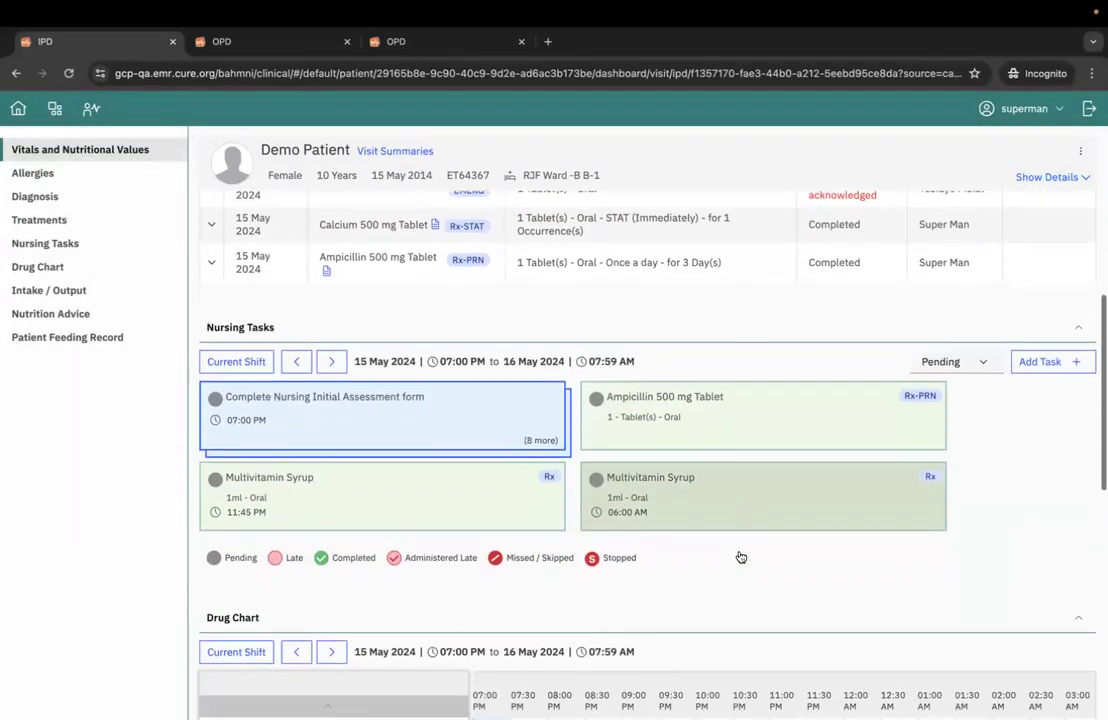
scroll(715, 598, down, 2)
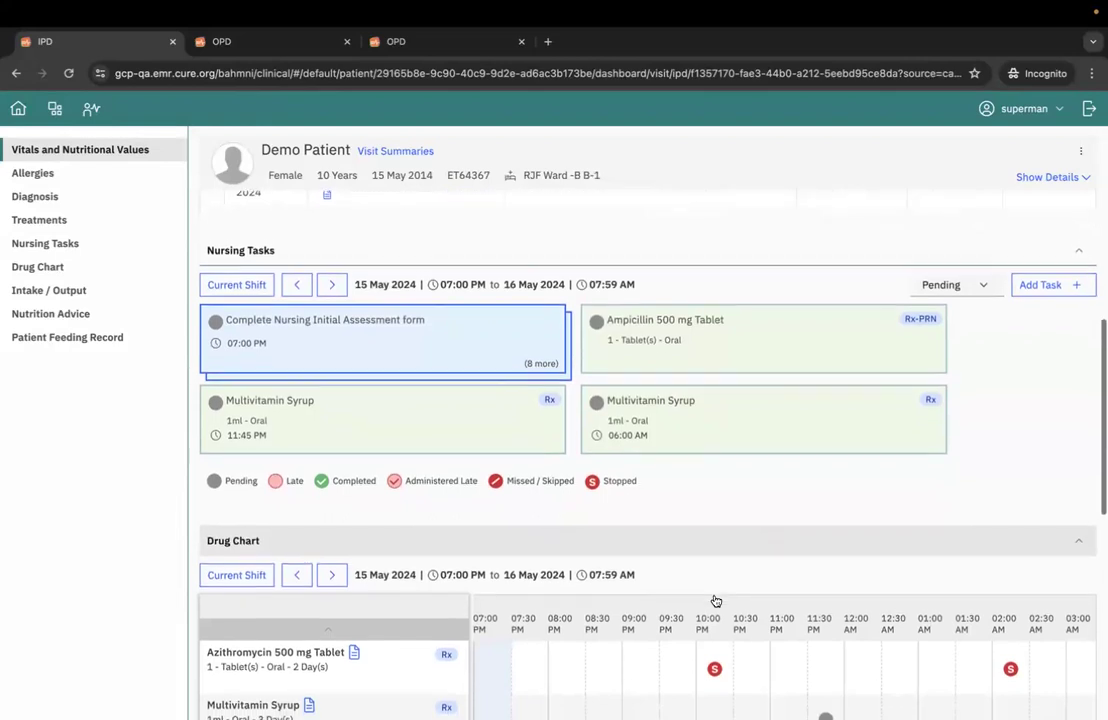
scroll(715, 600, up, 2)
scroll(715, 600, down, 1)
scroll(715, 600, up, 3)
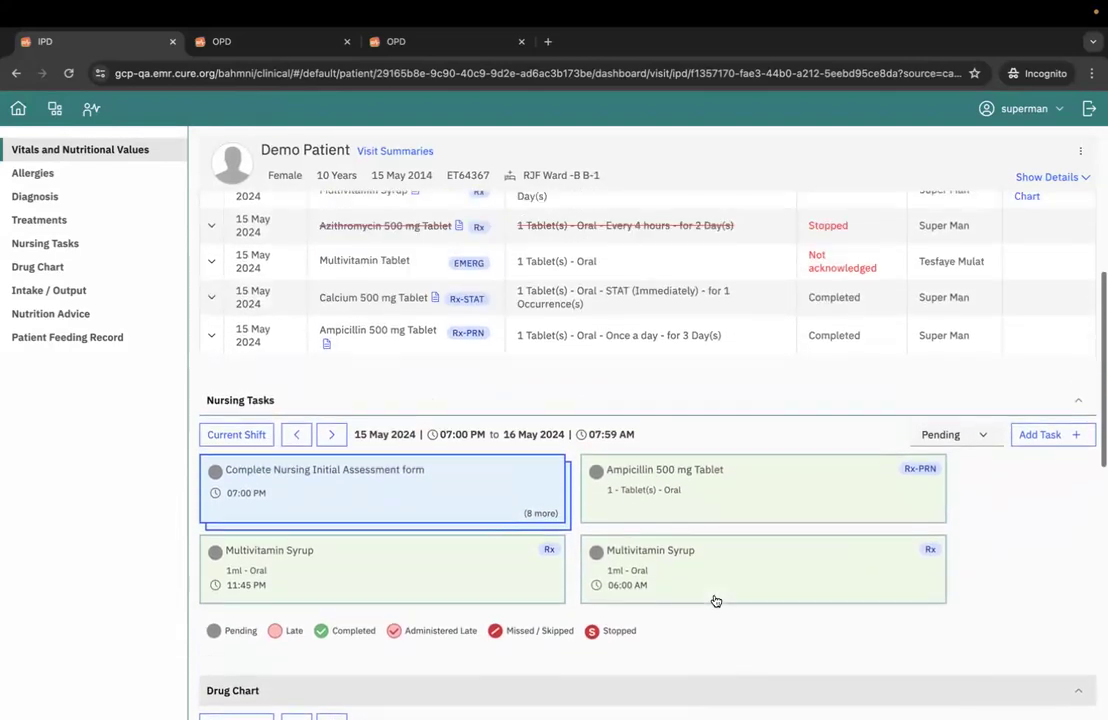
scroll(715, 600, up, 1)
scroll(714, 600, down, 2)
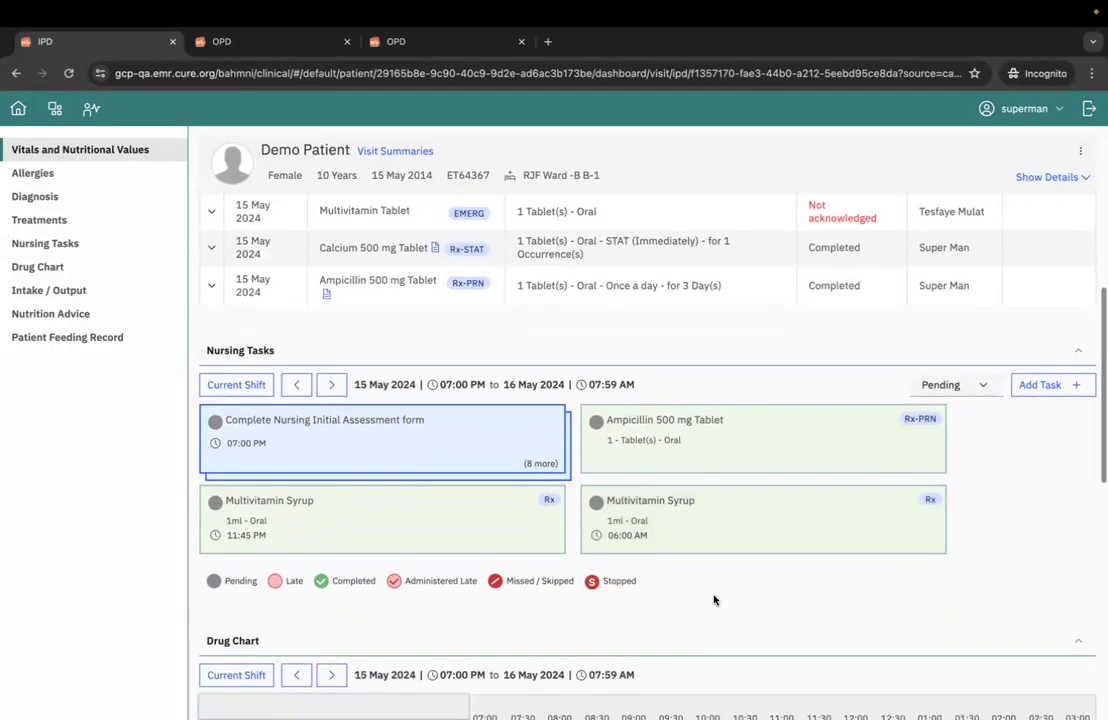
scroll(715, 599, down, 1)
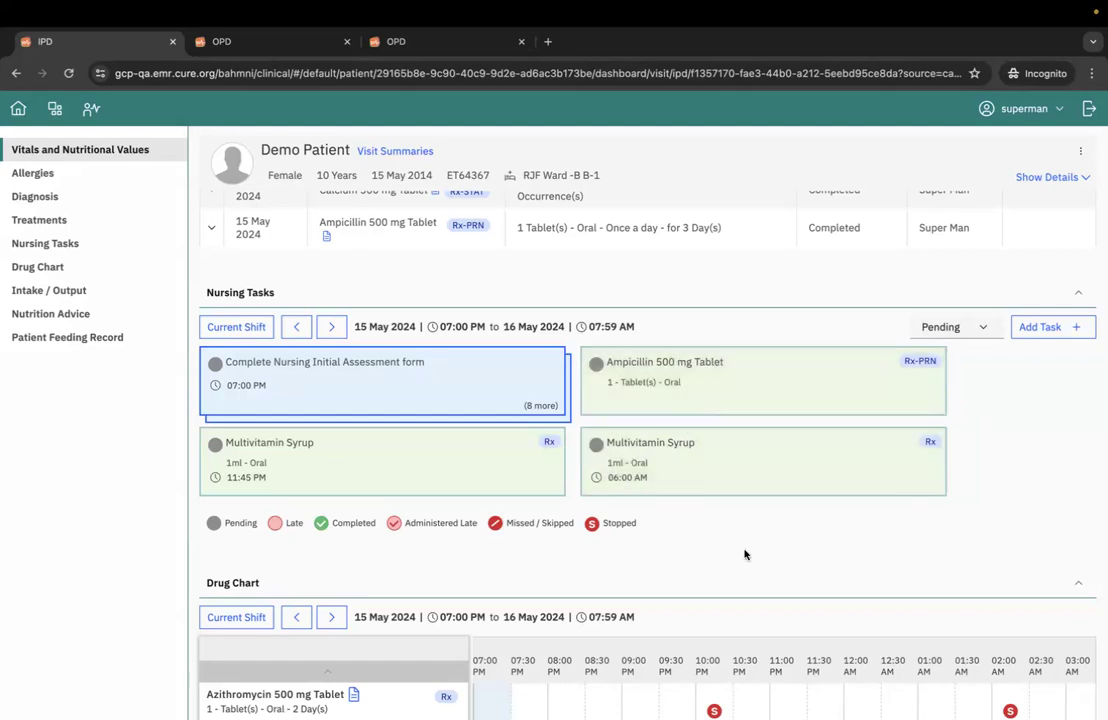
scroll(744, 554, up, 1)
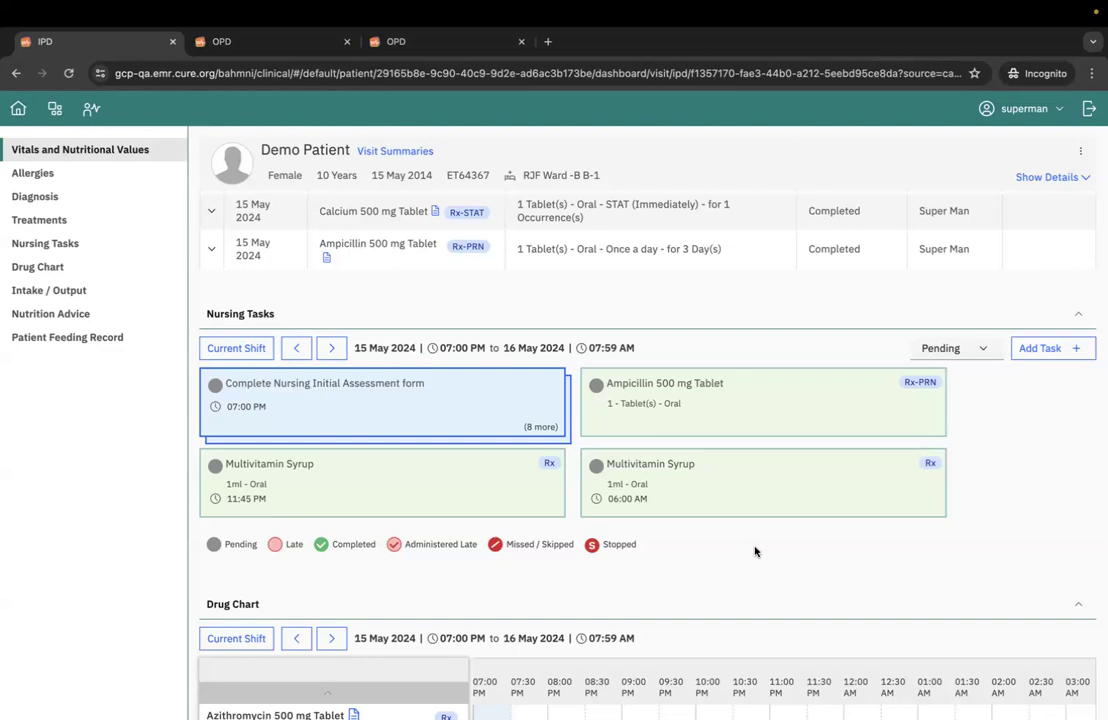
scroll(755, 551, up, 3)
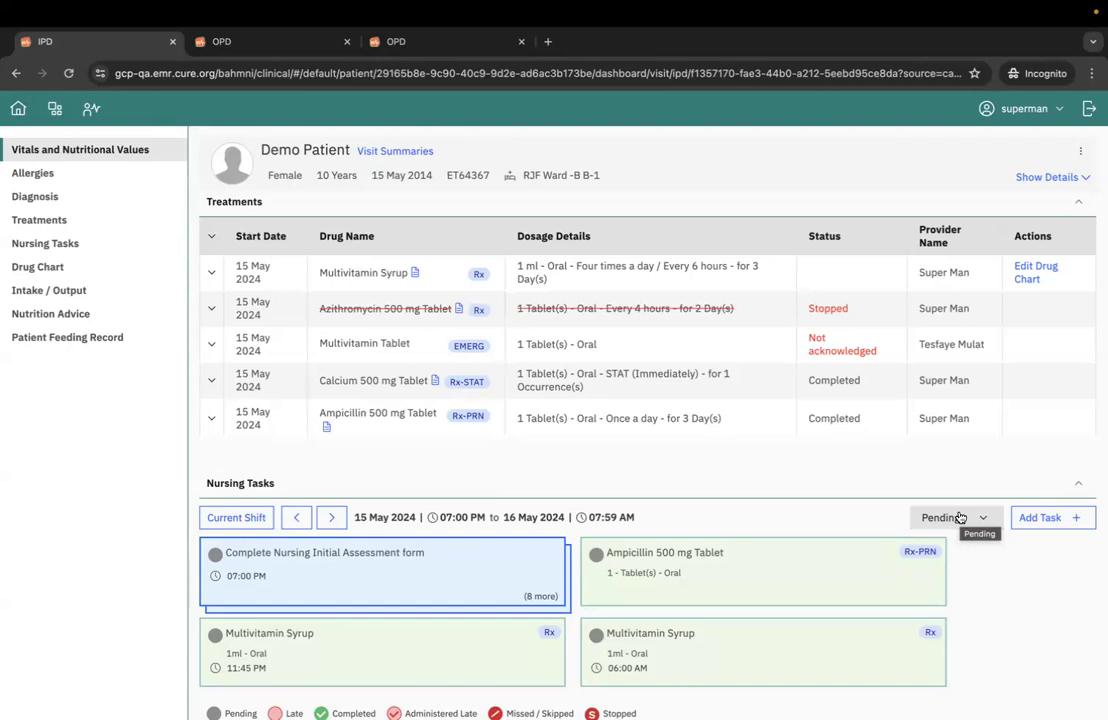
- Examine the medication fields of the form for adding a nursing task and close it without saving
click(1042, 518)
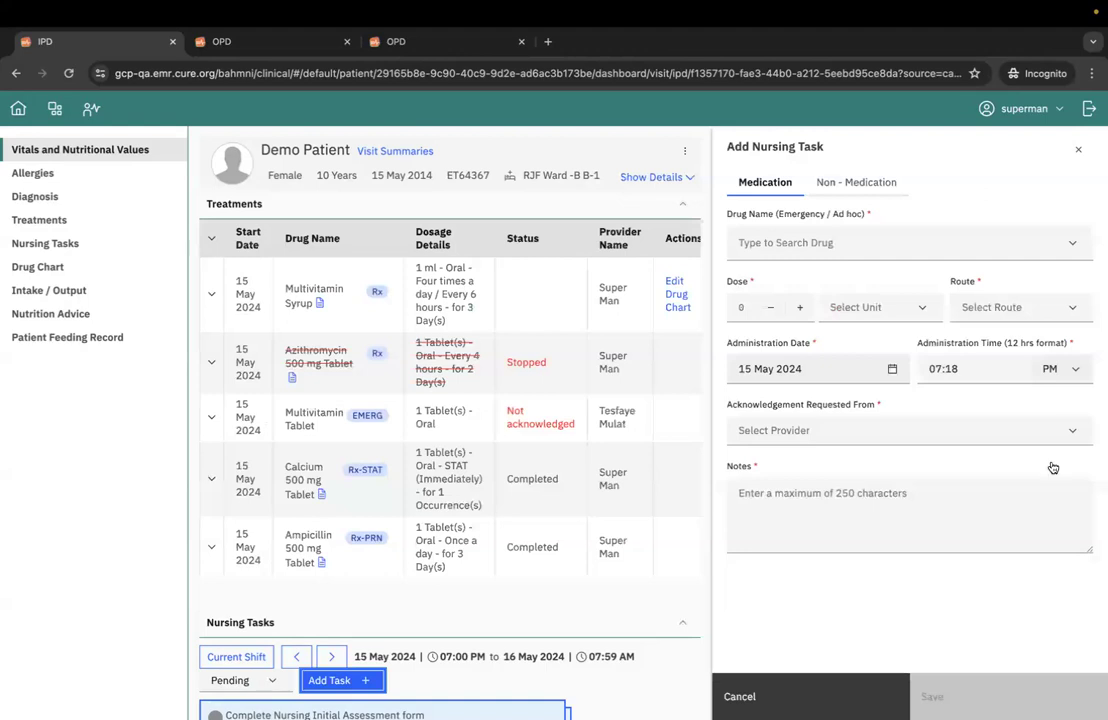
click(987, 370)
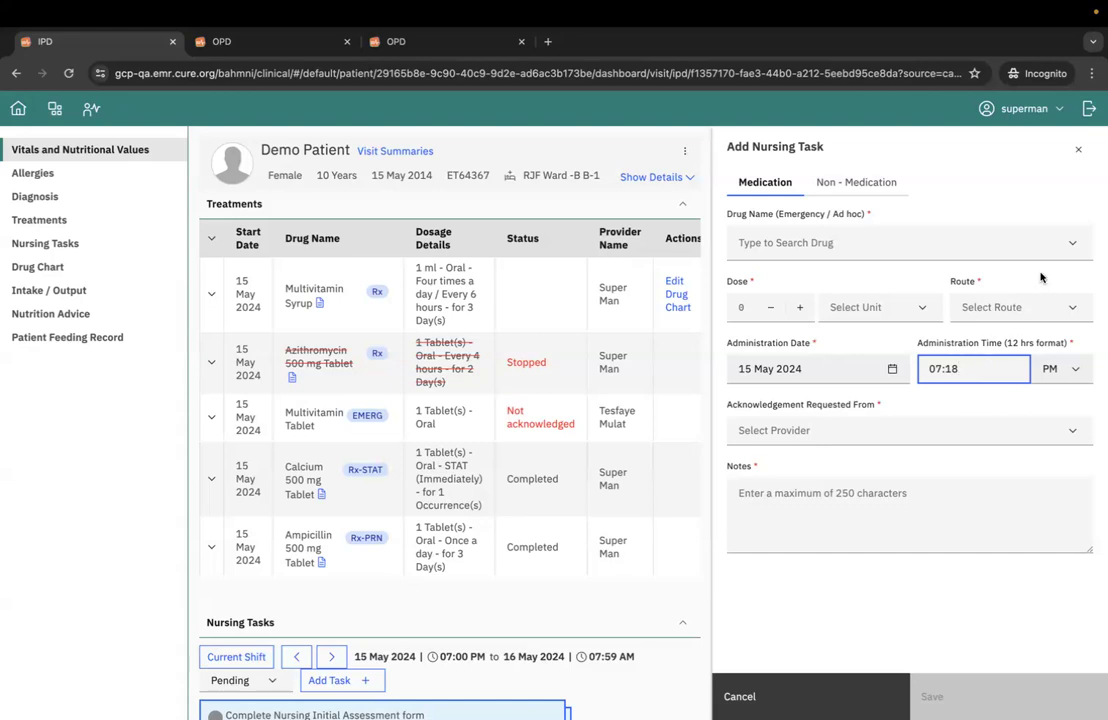
click(1079, 151)
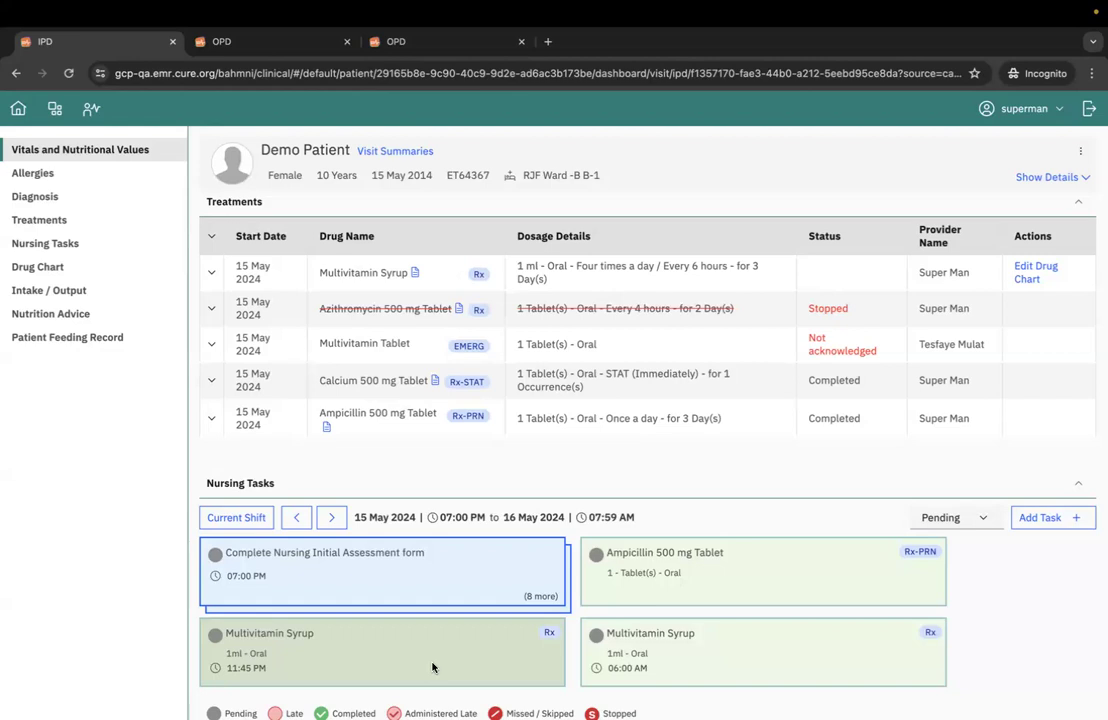
- Review the current shift's drug chart and the intake / output section below it
scroll(476, 610, down, 10)
scroll(477, 603, up, 3)
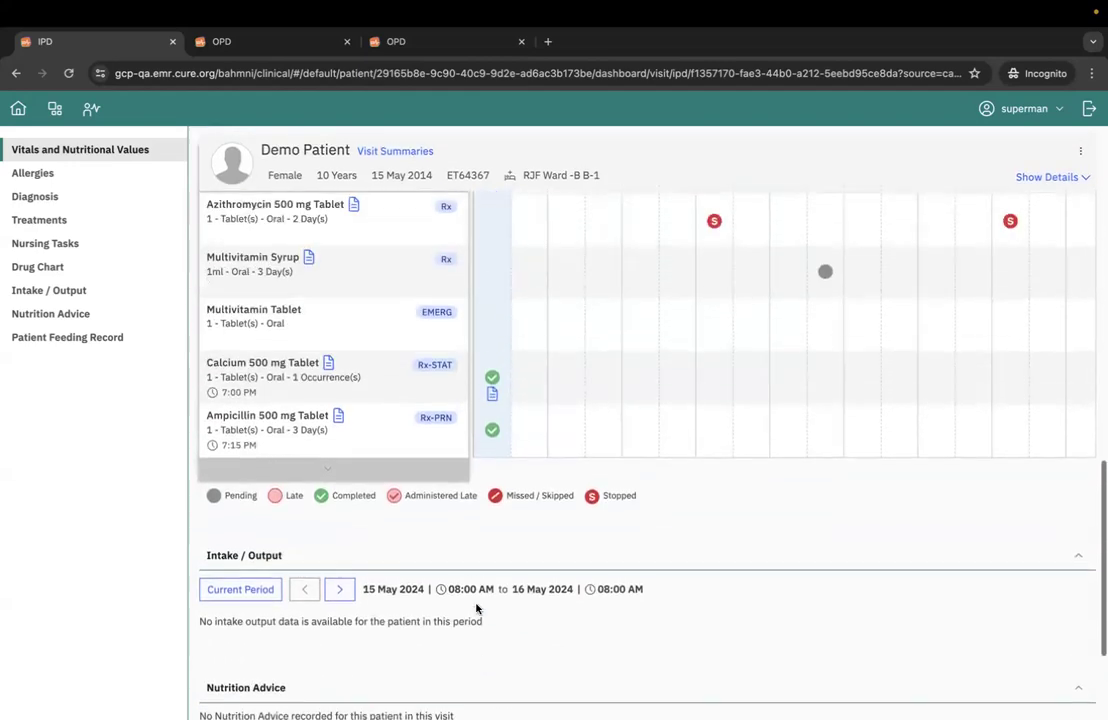
scroll(476, 608, up, 2)
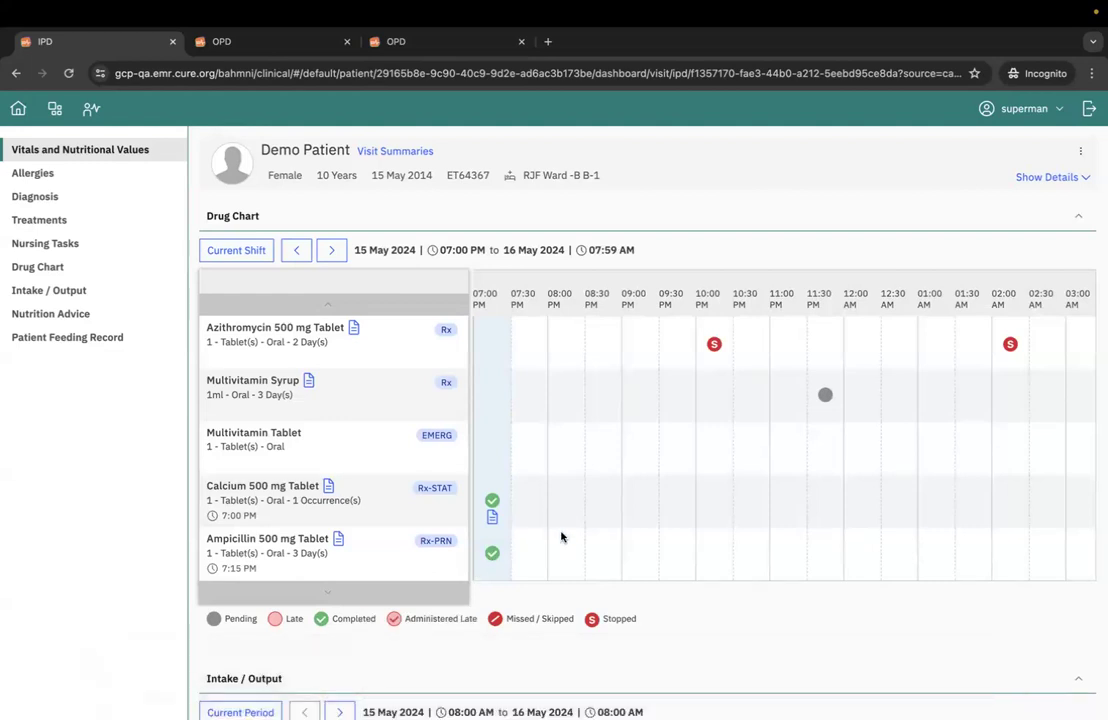
scroll(561, 551, down, 3)
scroll(563, 553, down, 1)
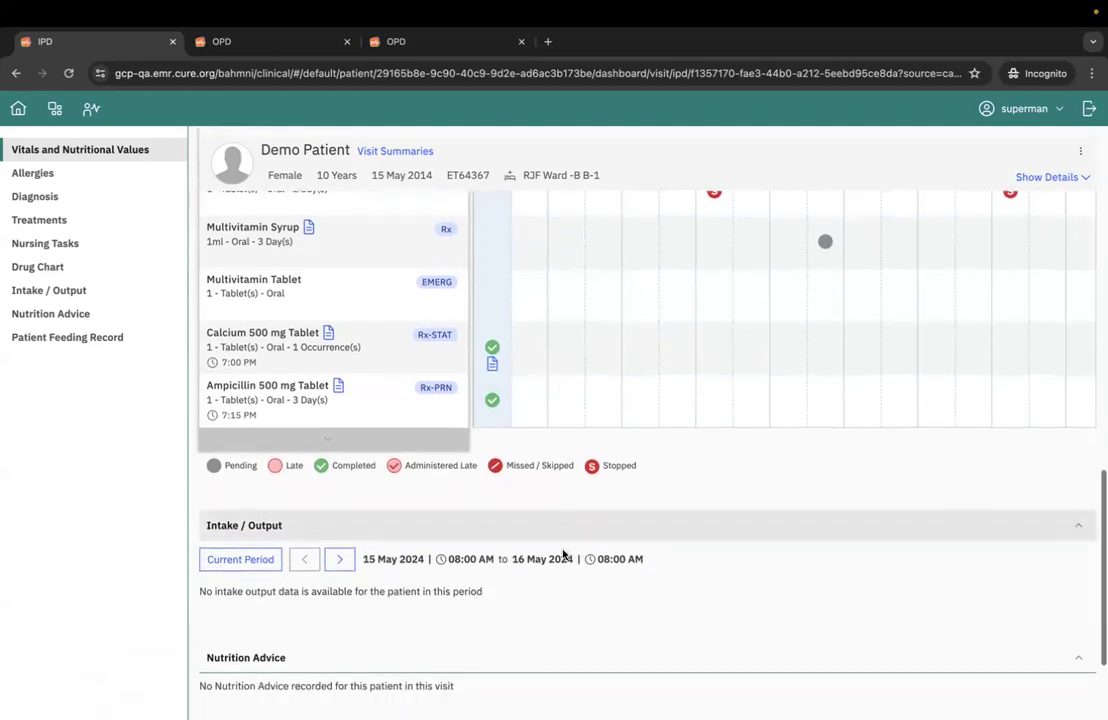